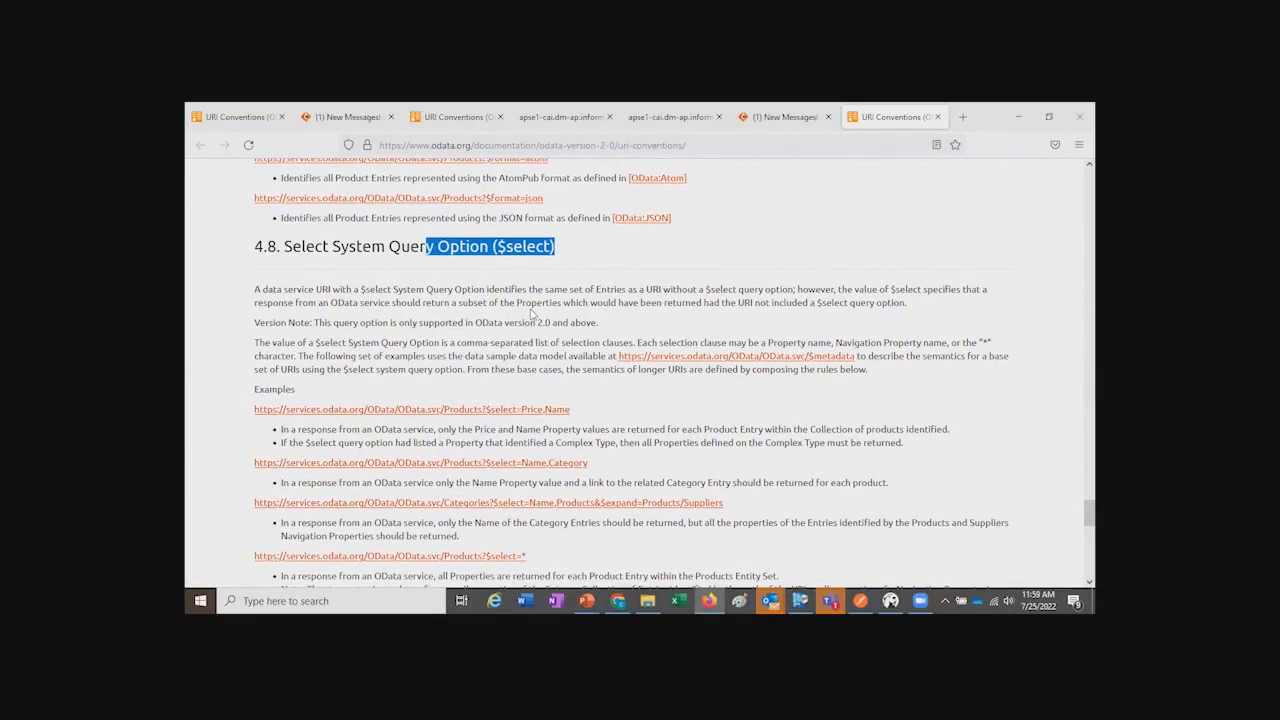
Step: Review the Select System Query Option ($select) section and its example URIs in the OData 2.0 URI conventions
drag(556, 246, 471, 246)
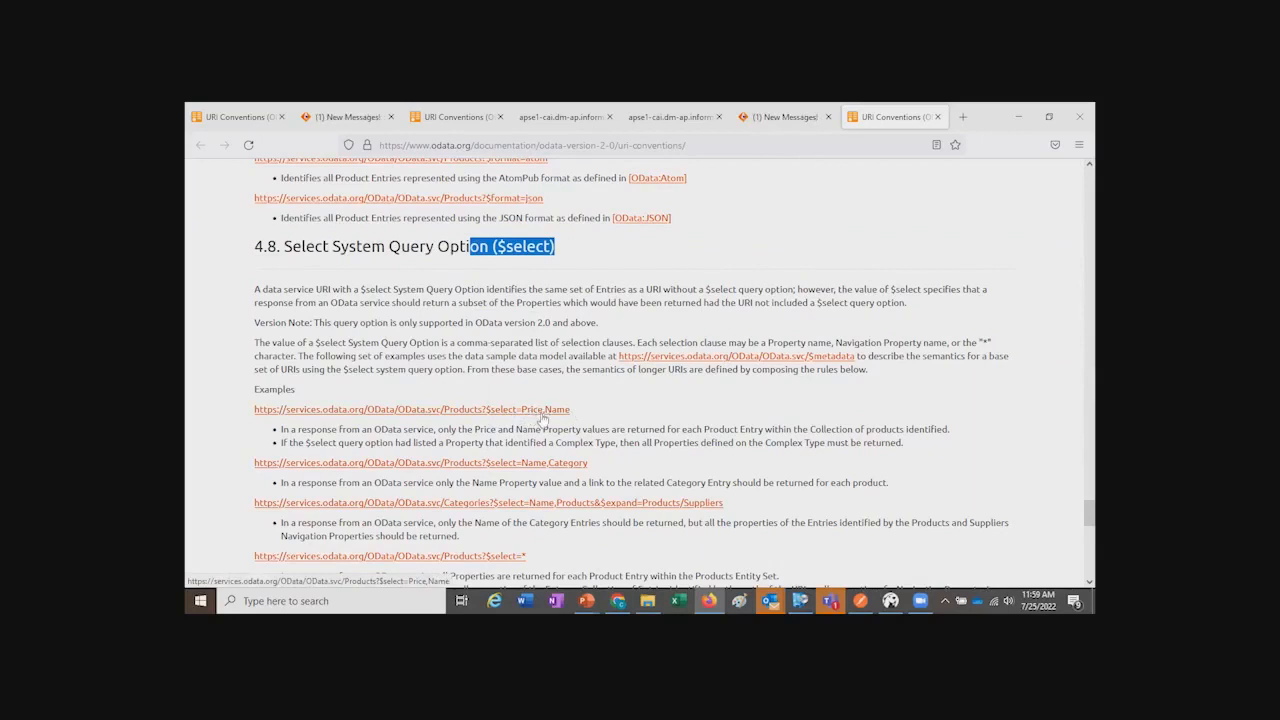
scroll(563, 422, down, 3)
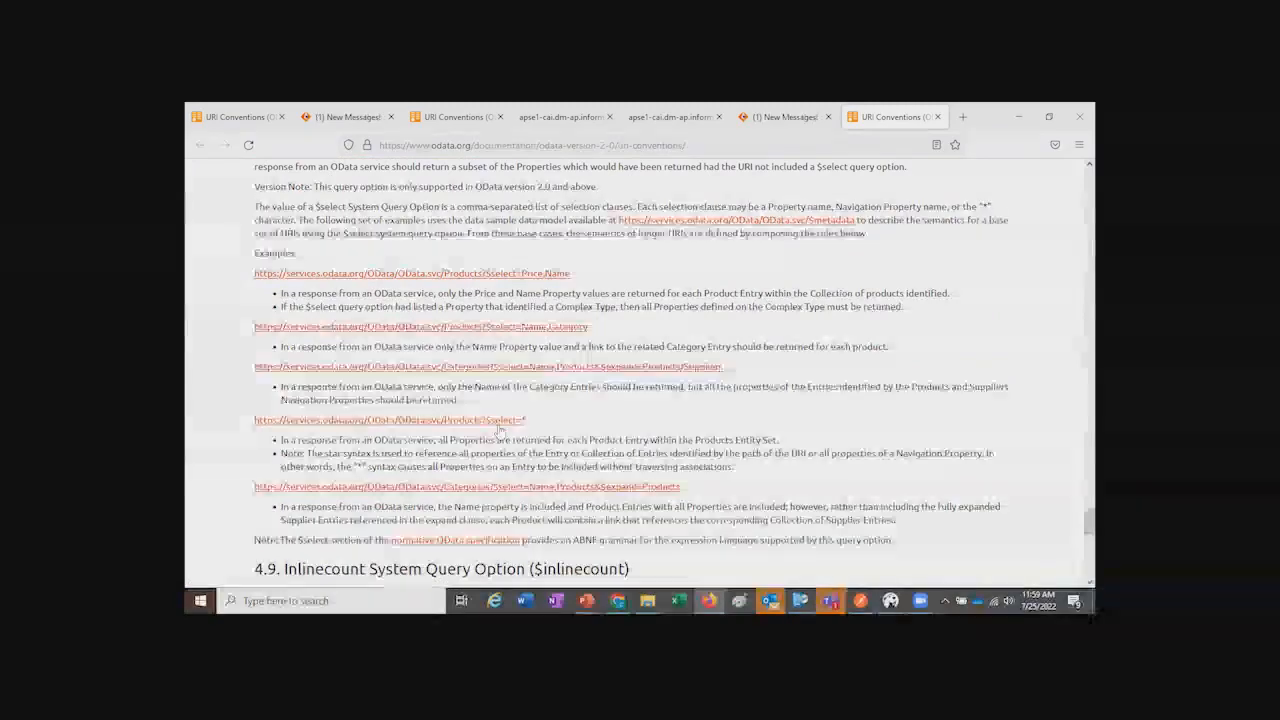
scroll(508, 432, up, 15)
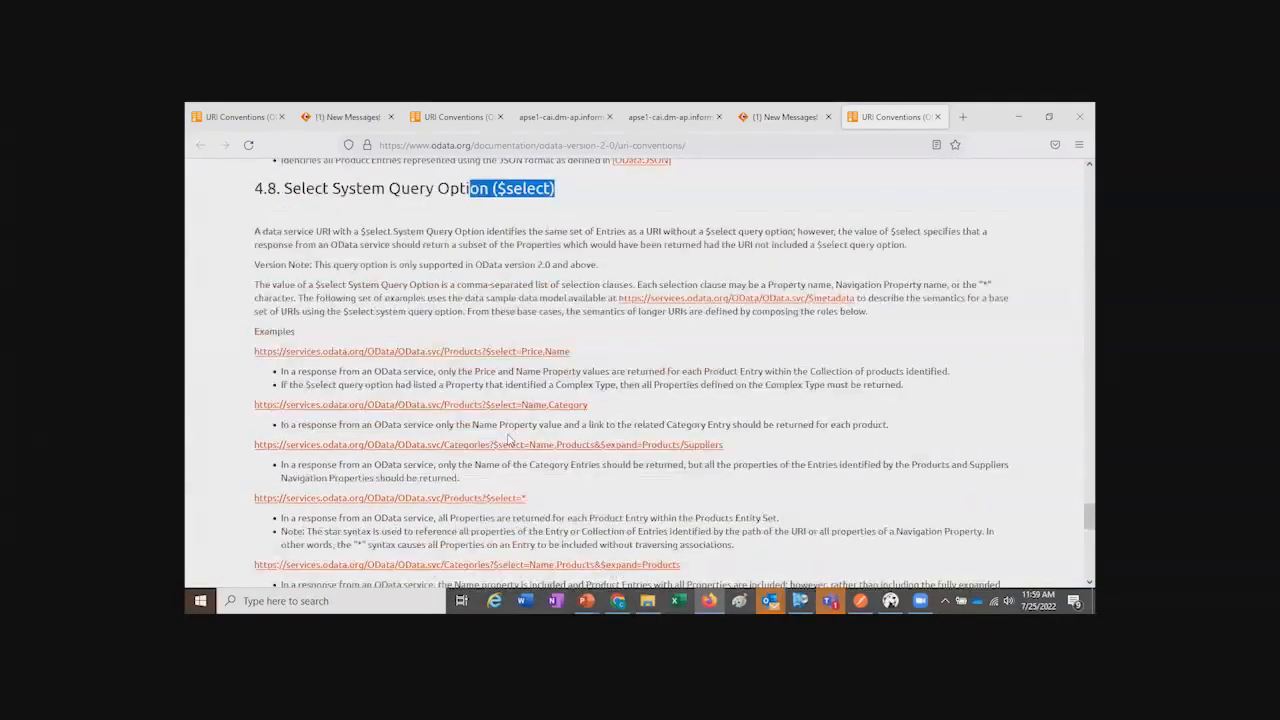
scroll(530, 535, up, 4)
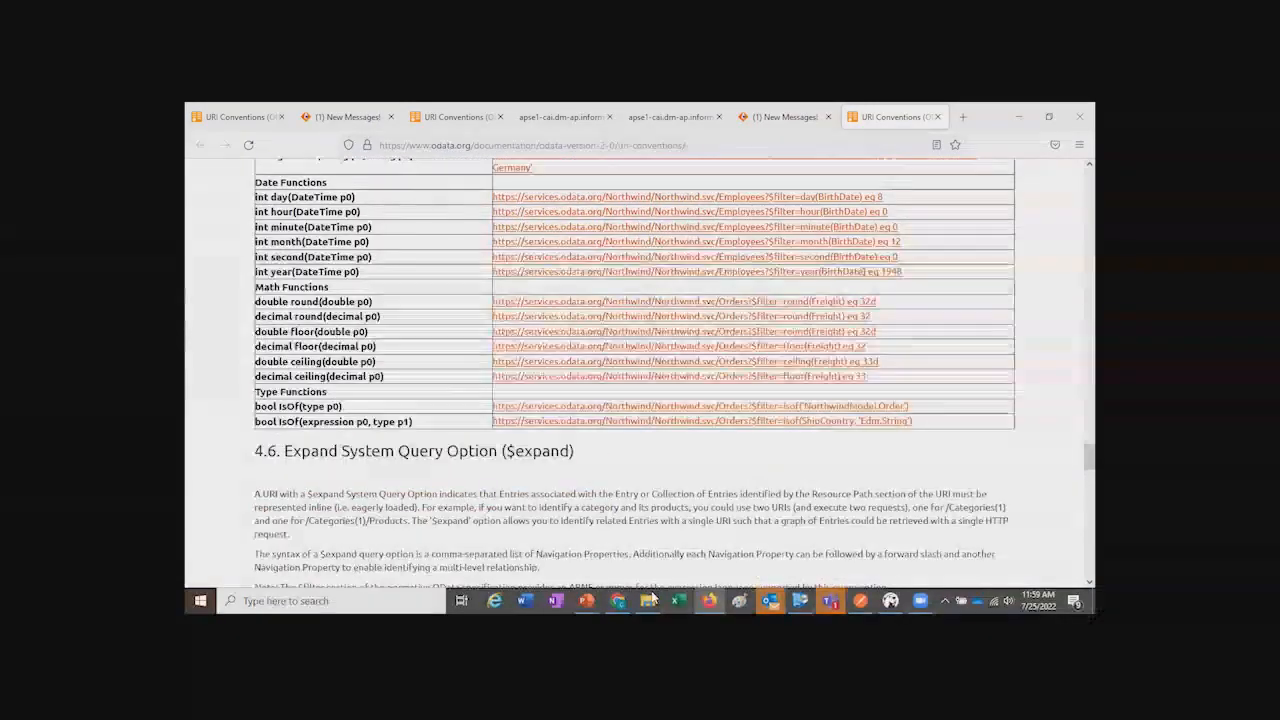
Step: Switch to the PowerPoint presentation and bring up its running slide show at the DEMO slide
click(587, 601)
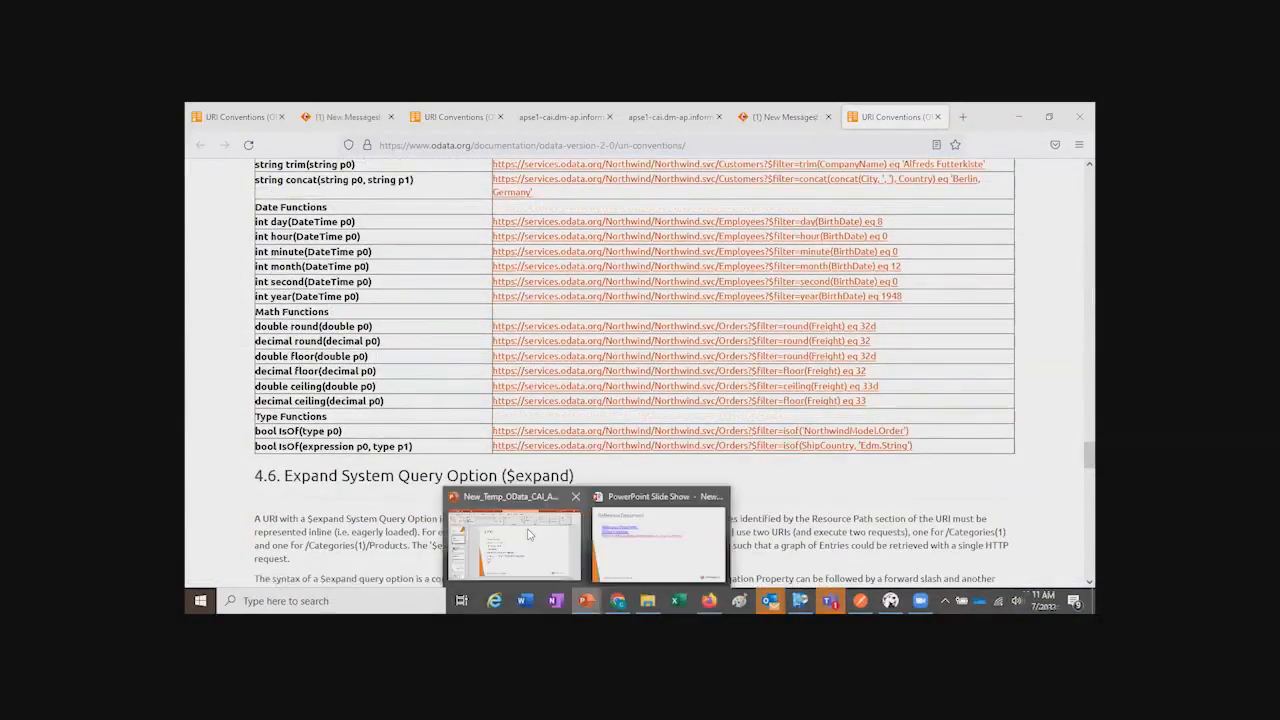
click(514, 540)
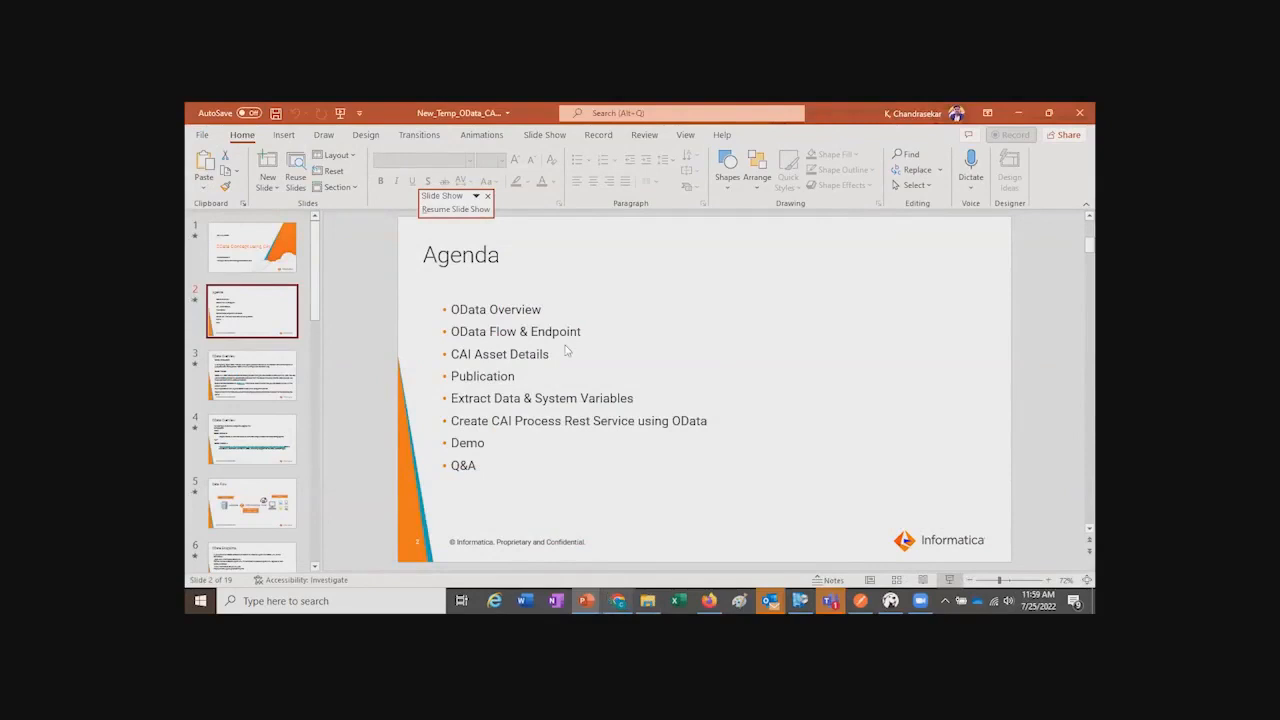
key(alt+Tab)
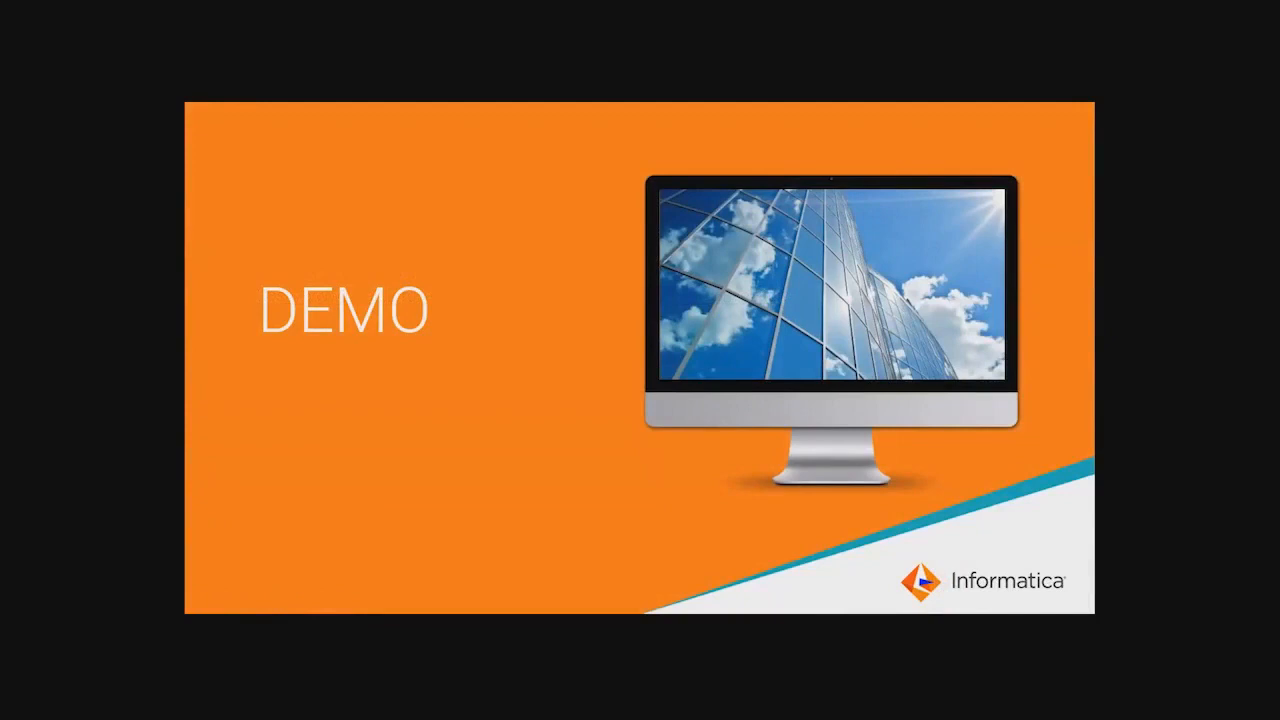
Step: Switch to the Informatica Application Integration window in Chrome and keep the session logged in
key(alt+Tab)
key(alt+Tab)
key(alt+Tab)
key(alt+Tab)
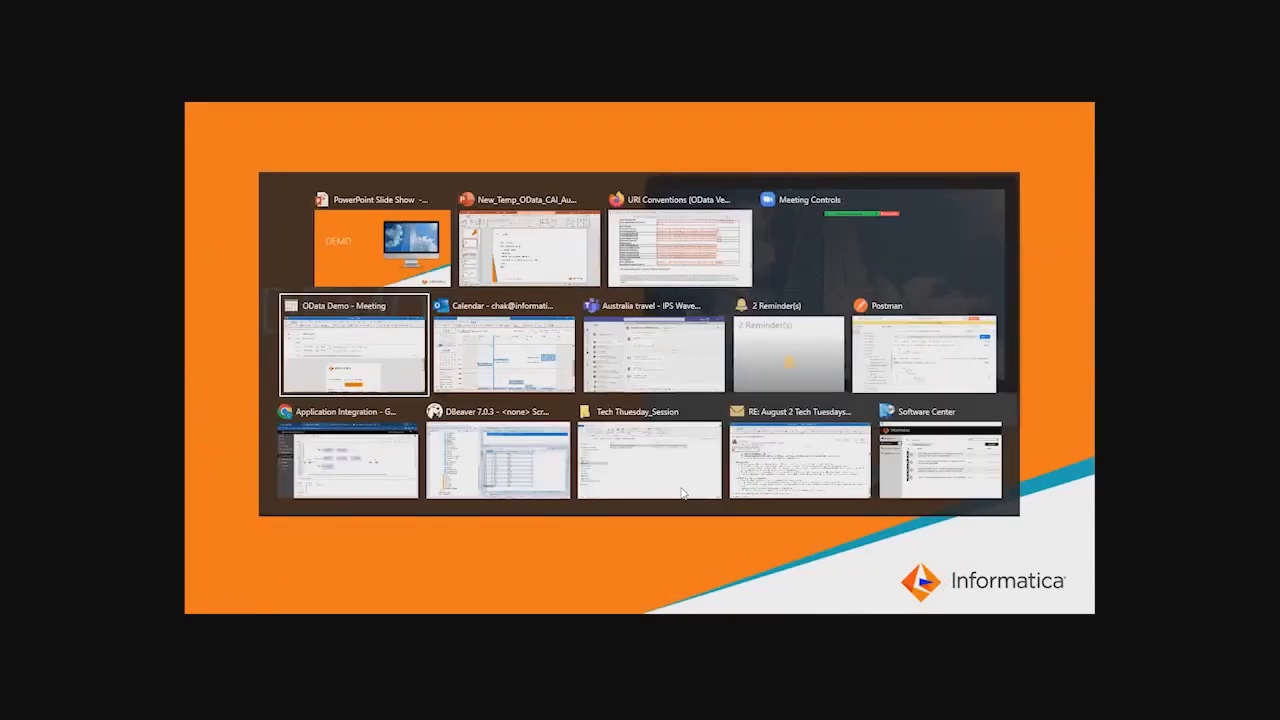
key(alt+Tab)
key(alt+Tab)
key(alt+Tab)
key(alt+Tab)
key(alt+Tab)
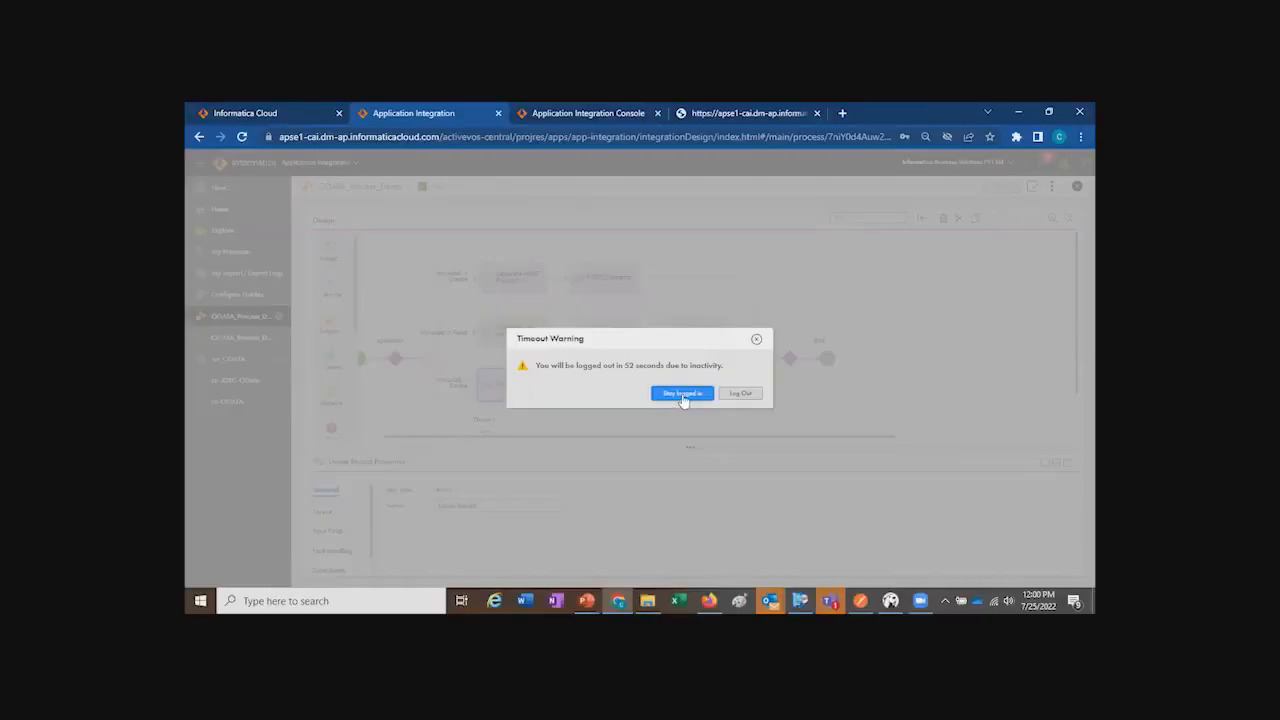
click(682, 395)
Step: Look over the svr_ODATA service connector and the new asset types, and open the cn-JDBC-OData connection
click(220, 357)
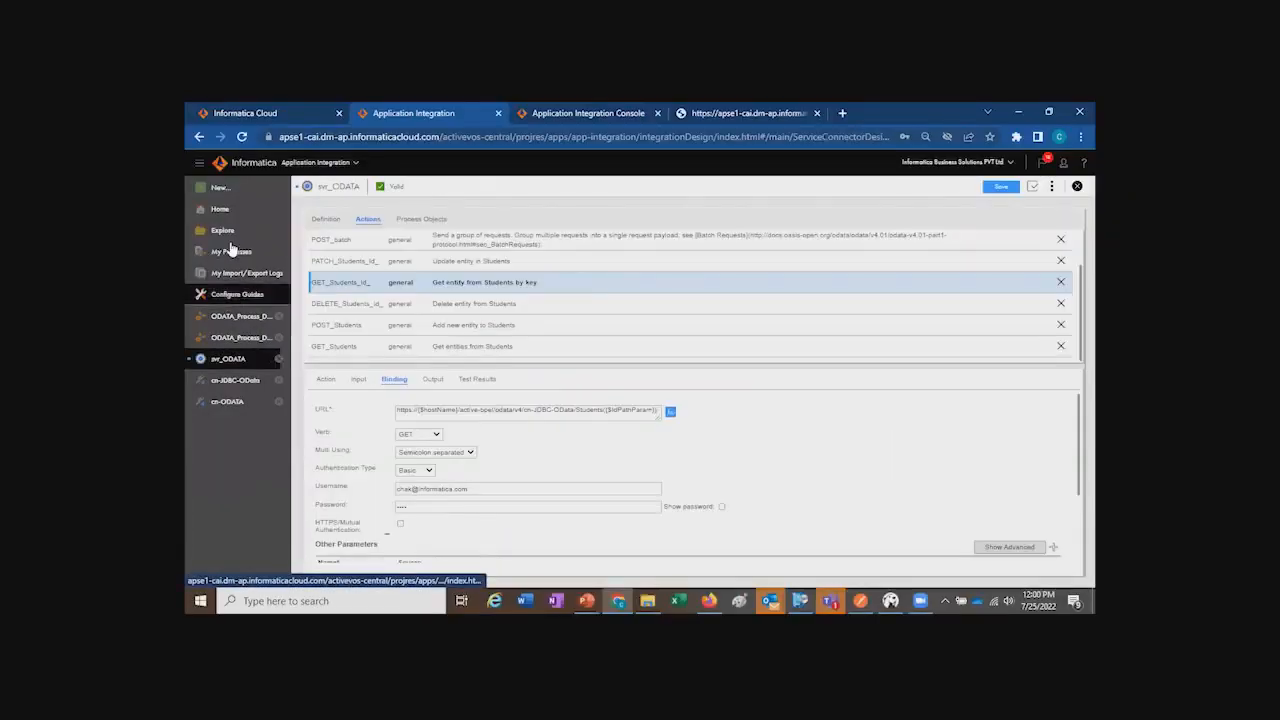
click(350, 162)
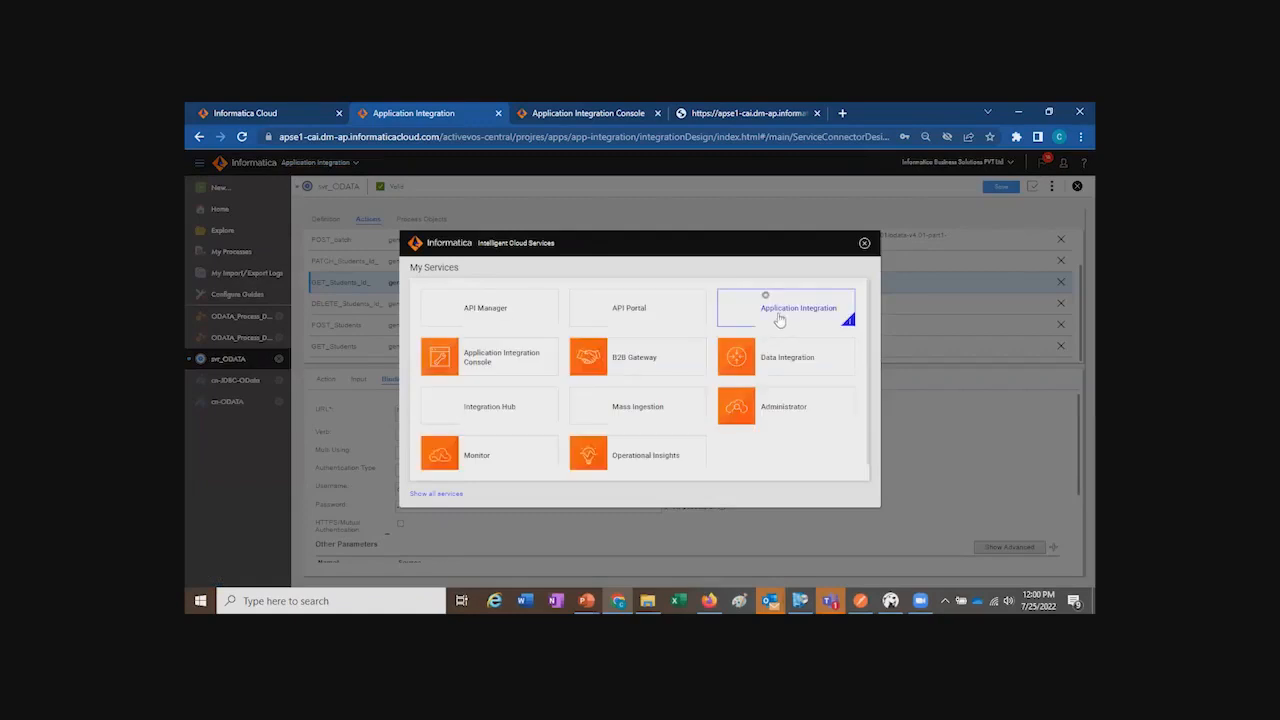
click(864, 243)
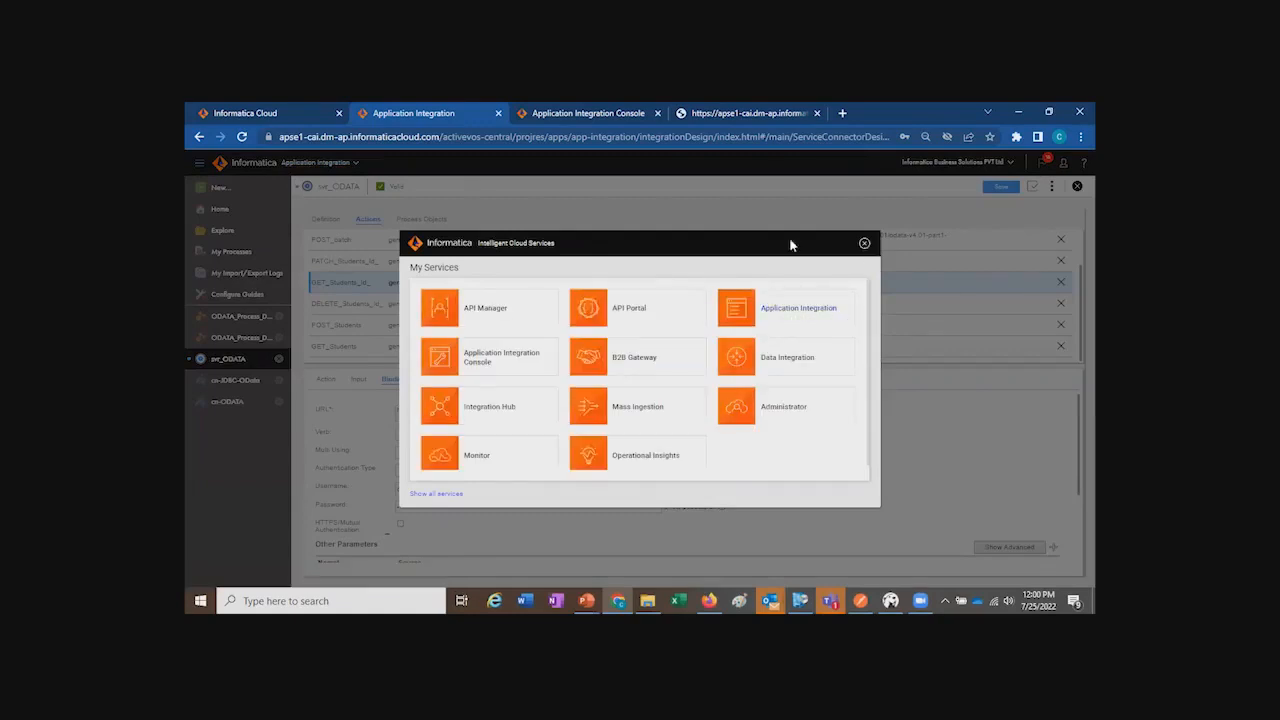
click(222, 188)
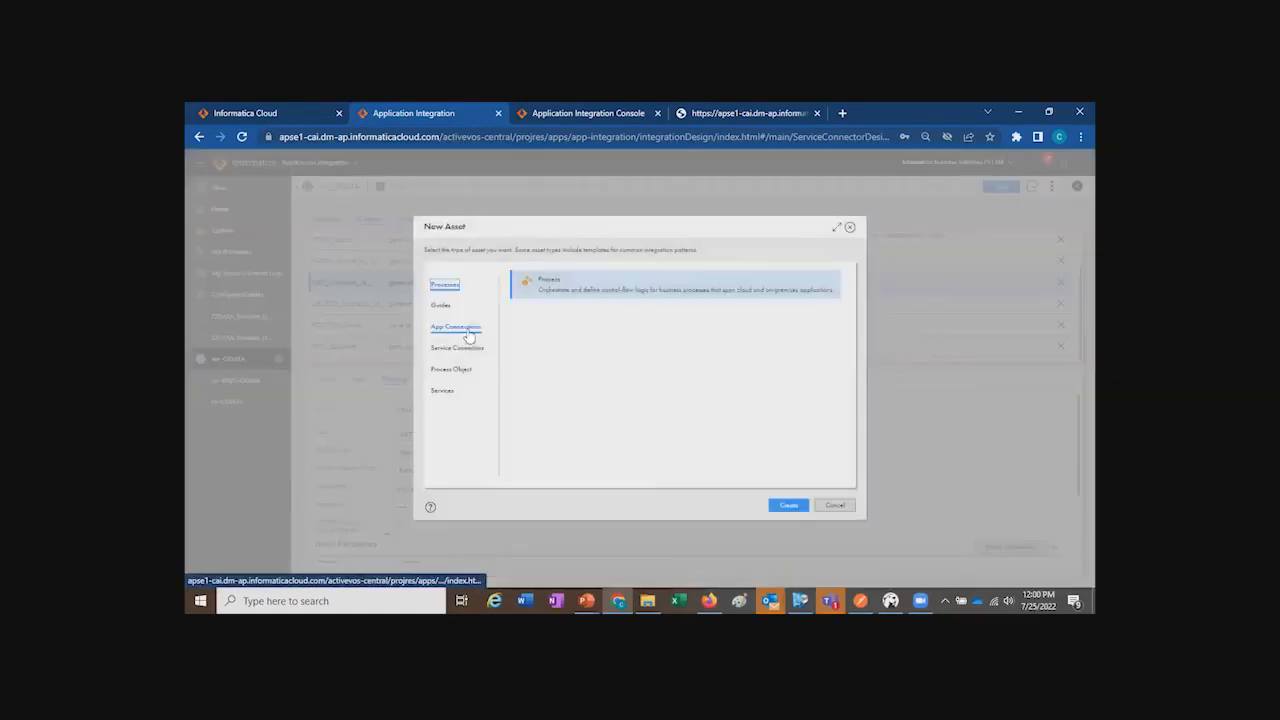
click(834, 505)
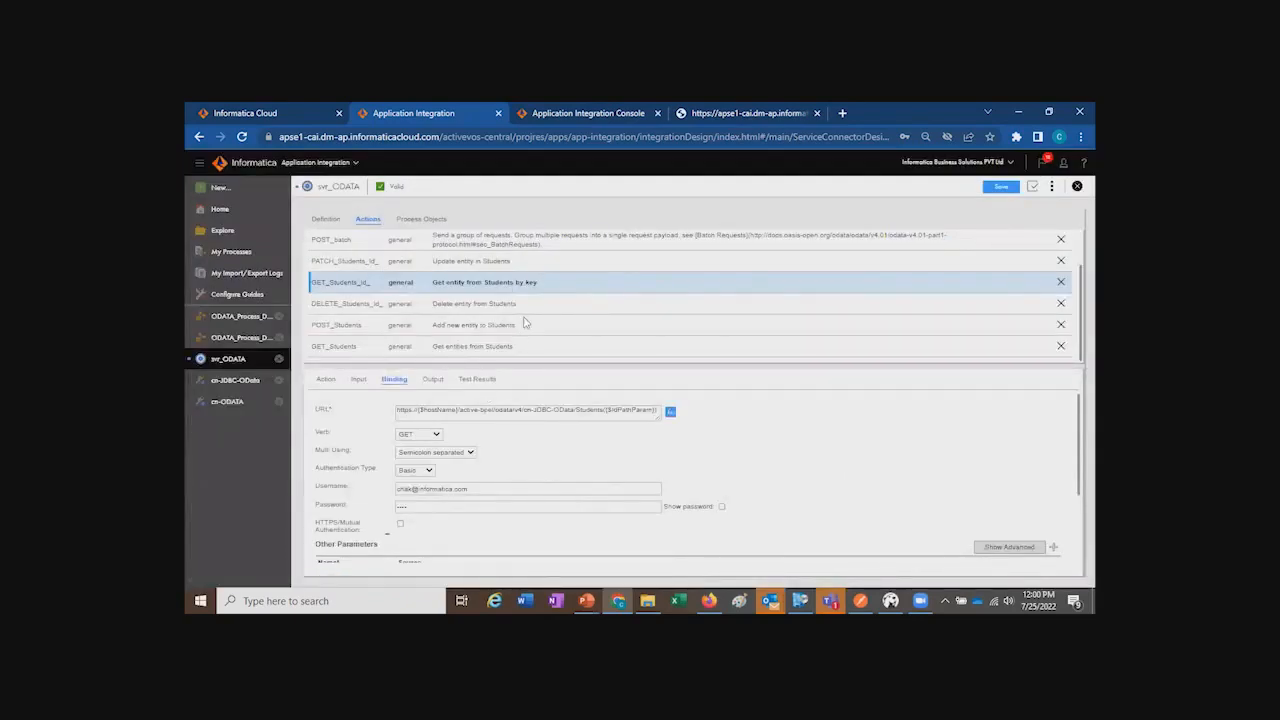
click(216, 379)
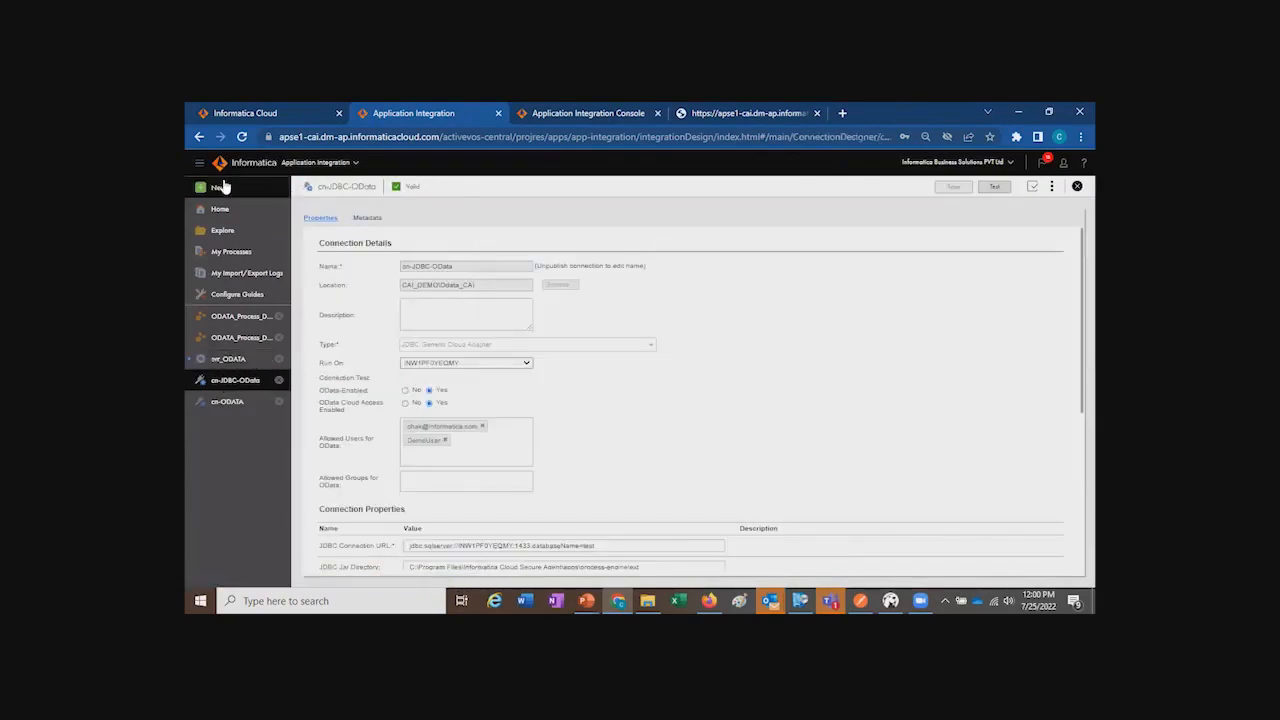
Step: Create a new App Connection asset
click(222, 188)
click(456, 327)
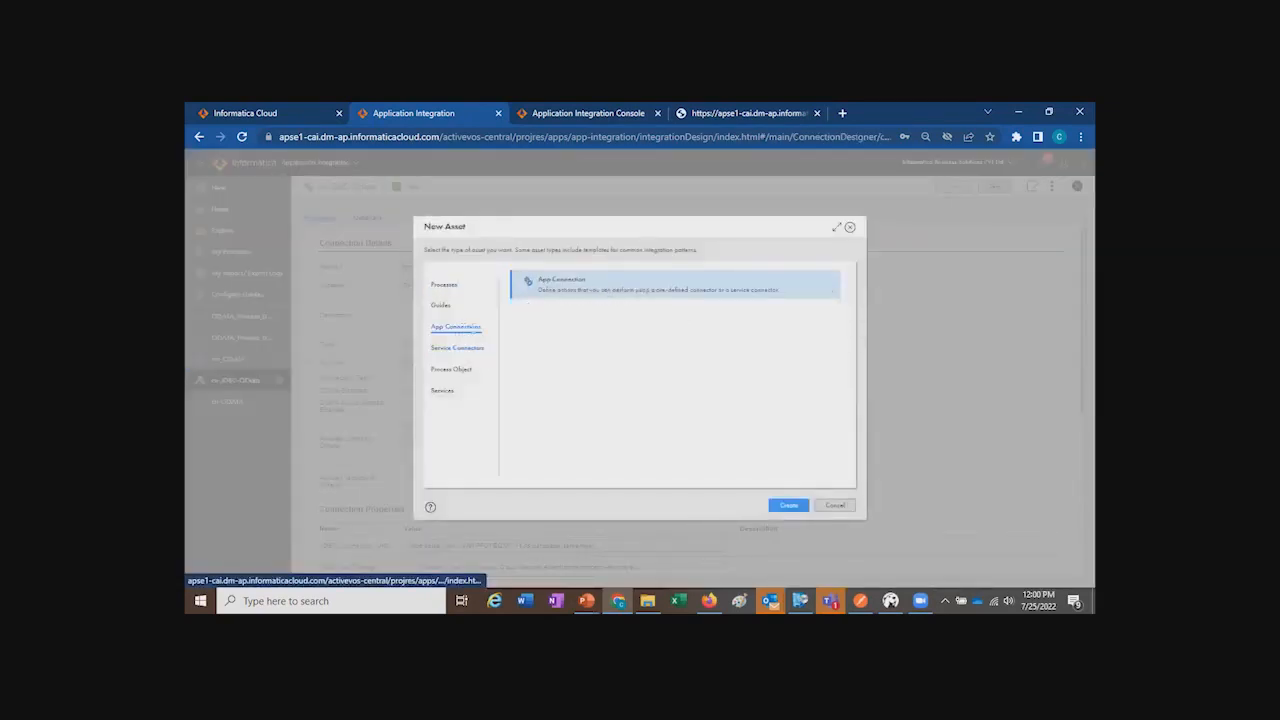
click(796, 507)
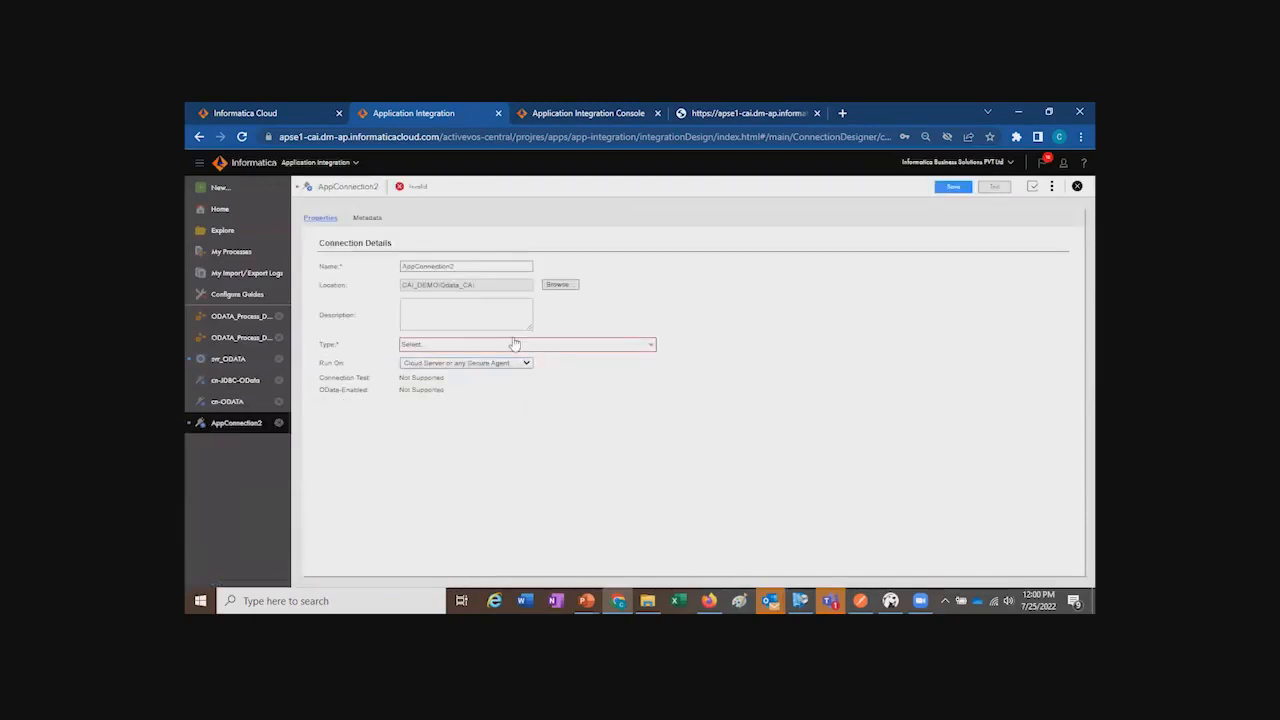
Step: Set the new connection's type to JDBC Generic Cloud Adapter and run it on the INW1PF0YEQMY agent group
click(515, 344)
scroll(550, 440, down, 2)
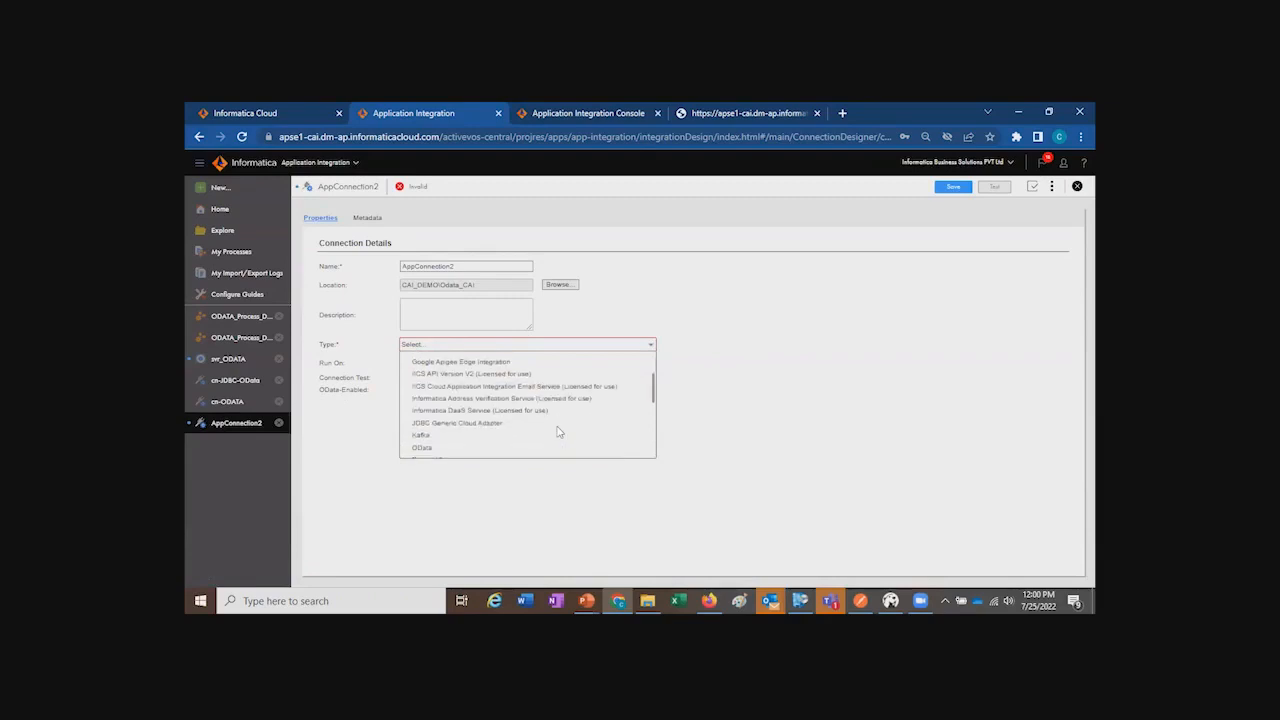
click(470, 427)
click(455, 363)
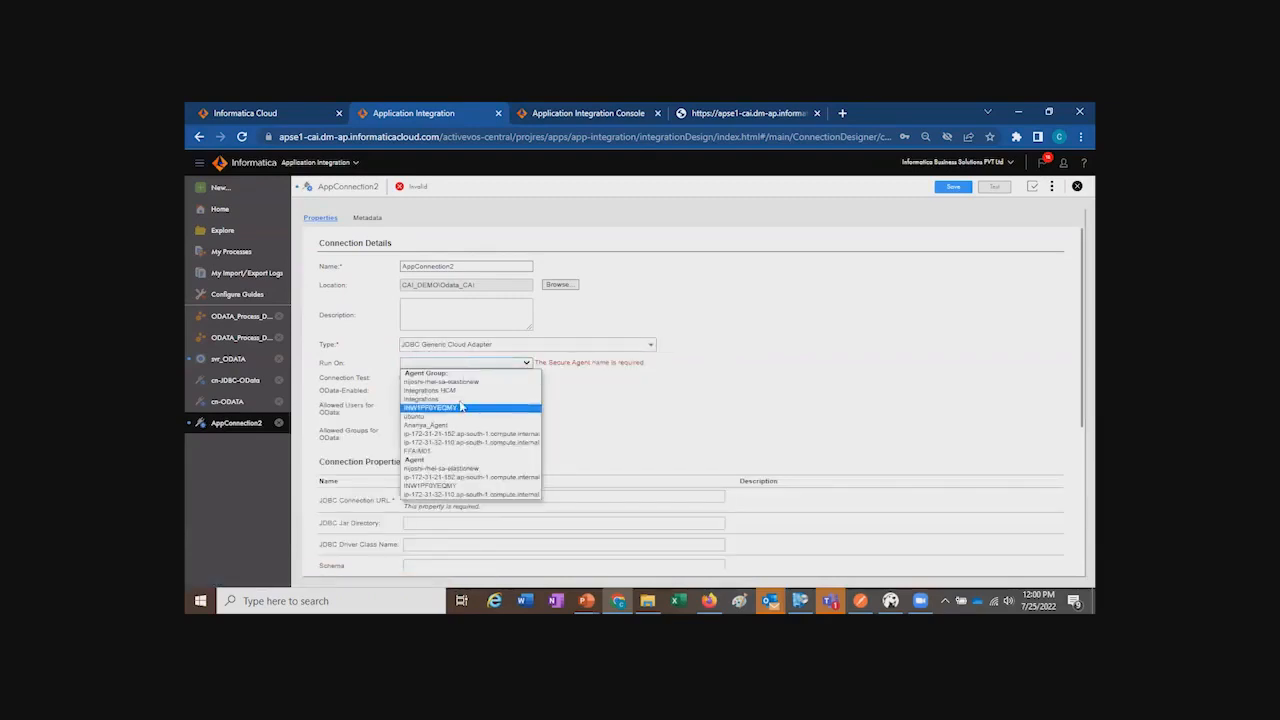
click(458, 407)
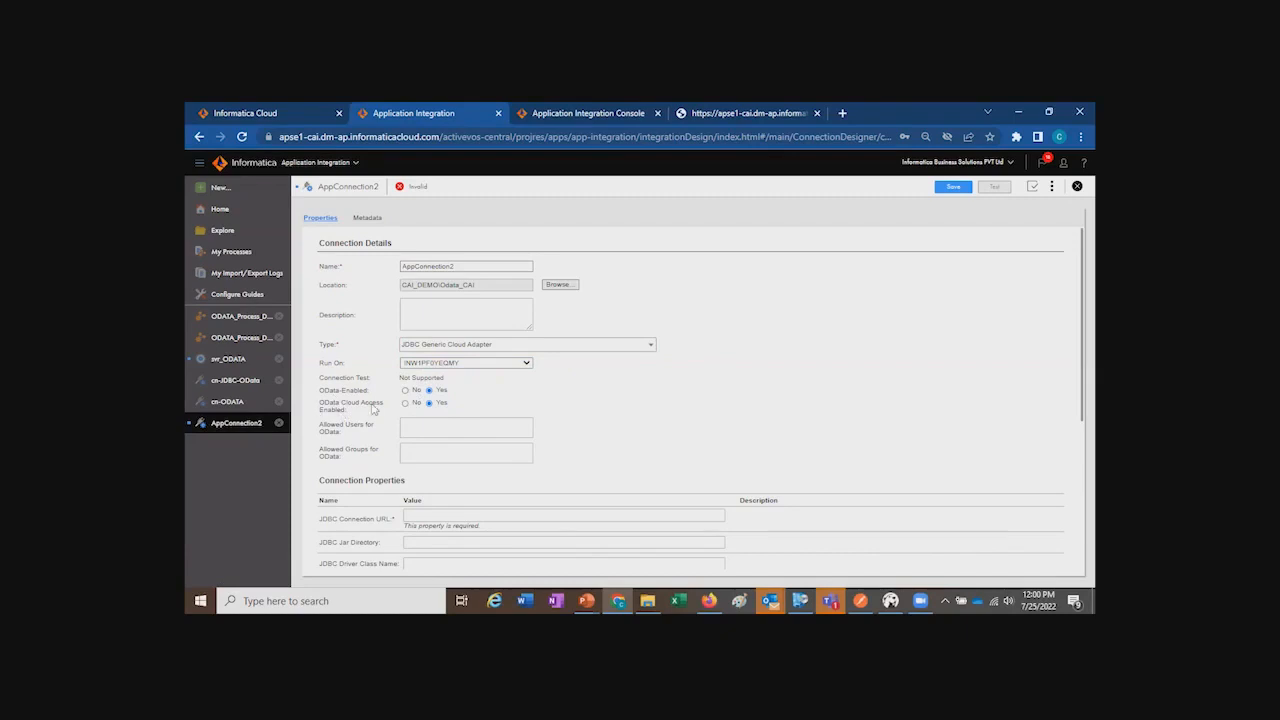
Step: Review the new connection's OData-Enabled, OData Cloud Access Enabled, allowed users and allowed groups settings
drag(371, 405, 377, 405)
click(377, 405)
scroll(408, 409, down, 1)
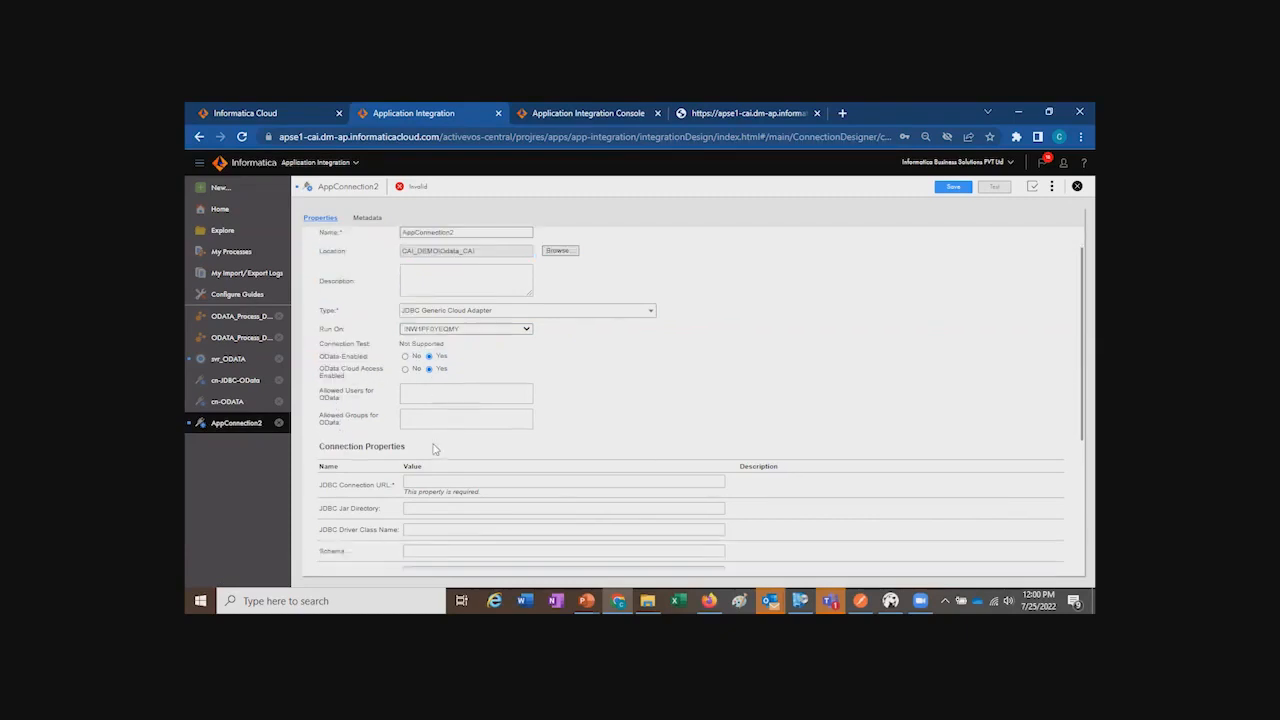
drag(351, 367, 371, 398)
click(447, 362)
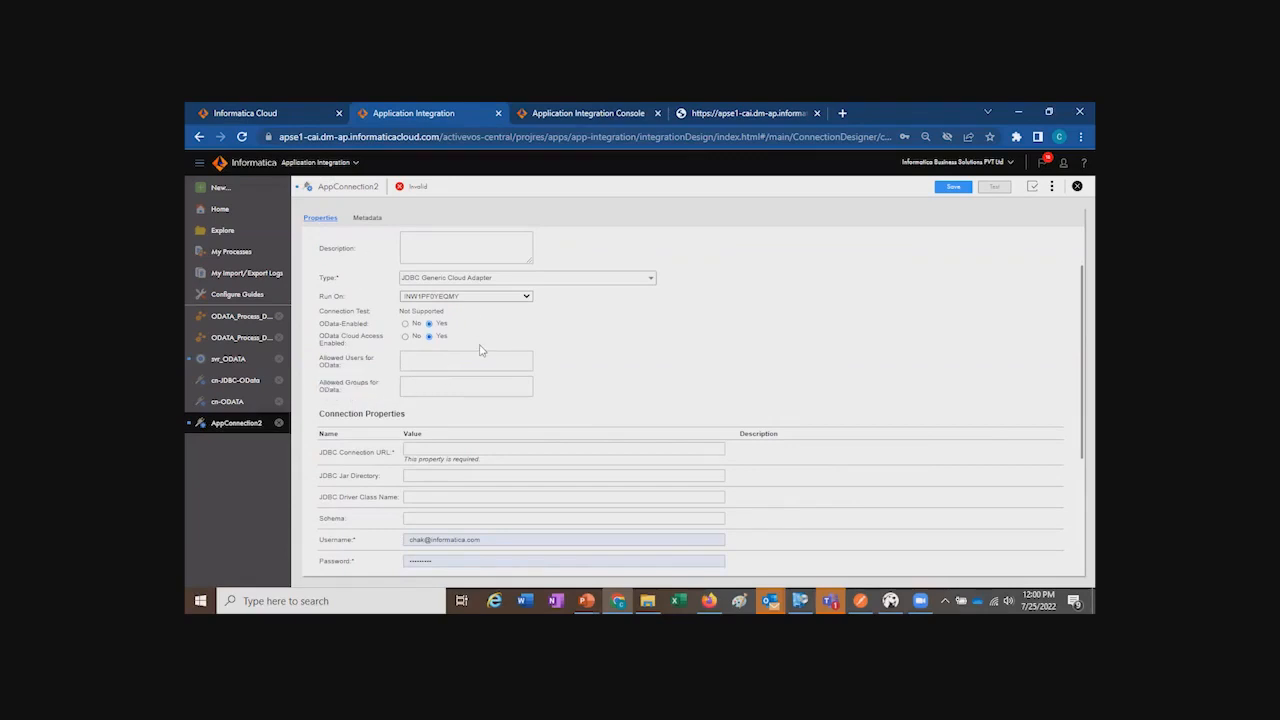
drag(321, 367, 365, 377)
click(404, 360)
scroll(447, 444, down, 1)
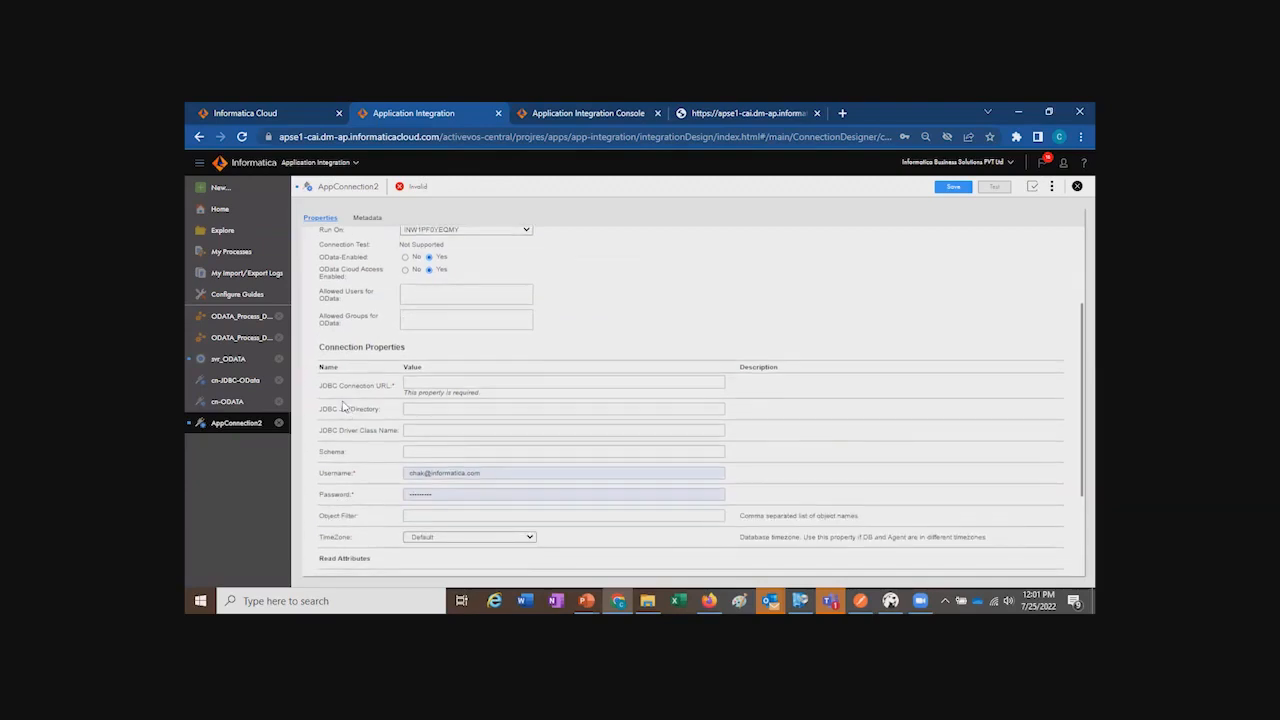
Step: Review the JDBC connection properties of the new connection and close it, discarding its changes
drag(320, 386, 385, 462)
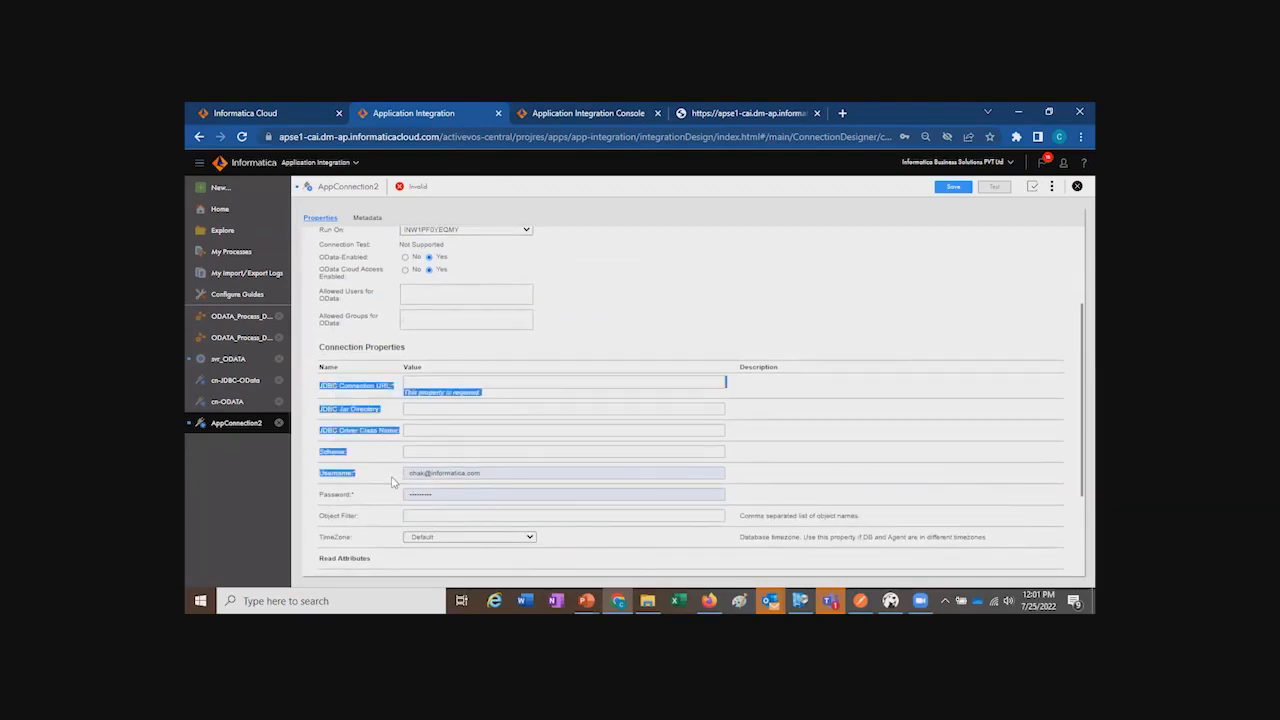
click(388, 432)
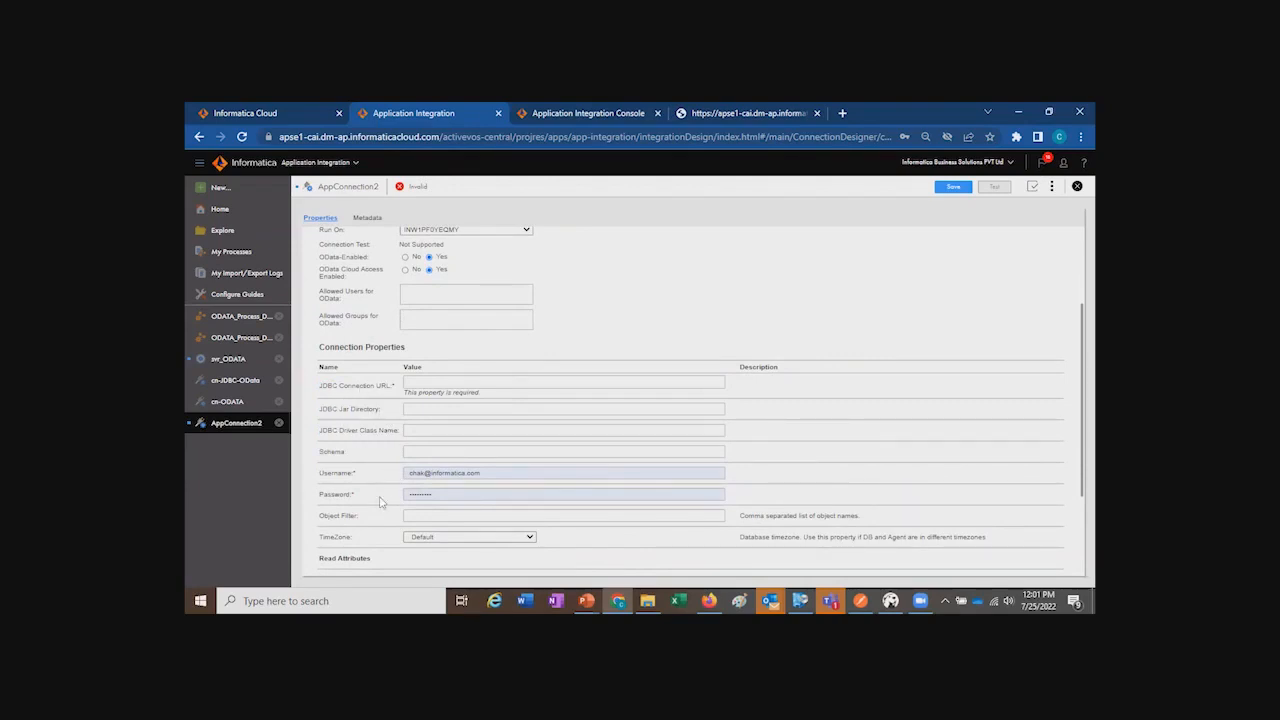
scroll(384, 503, down, 1)
scroll(472, 528, down, 1)
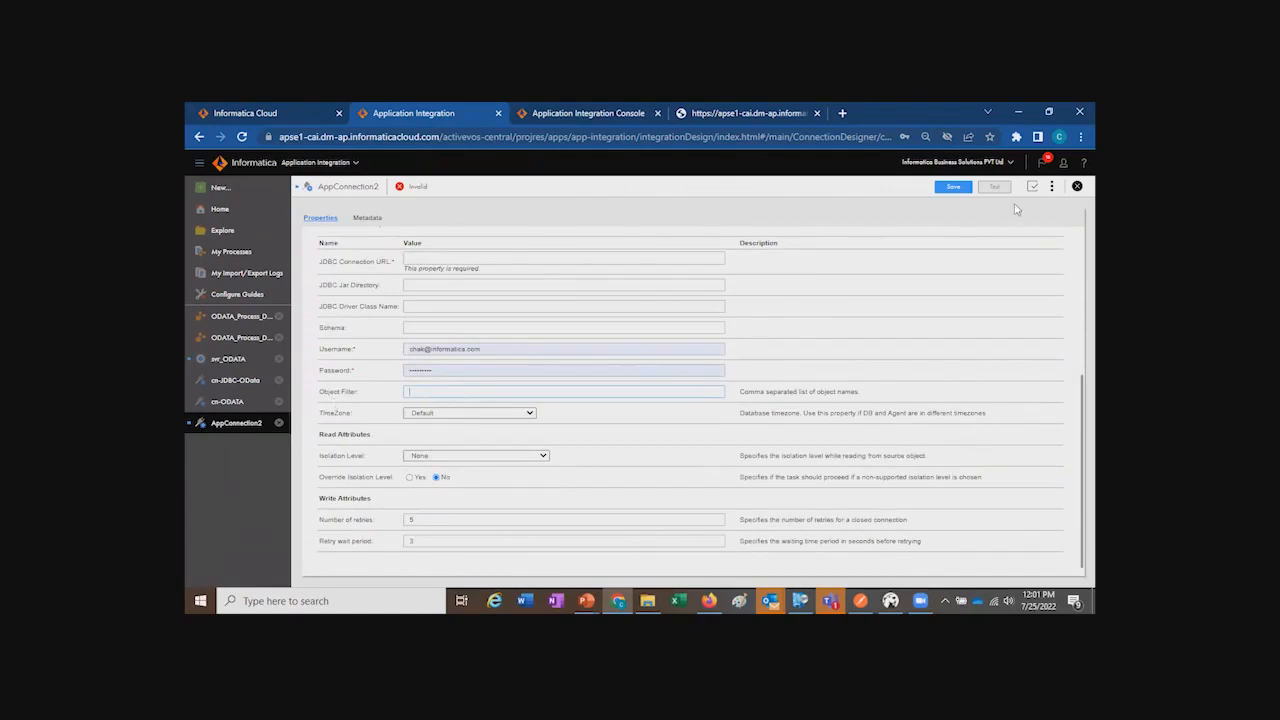
click(1077, 186)
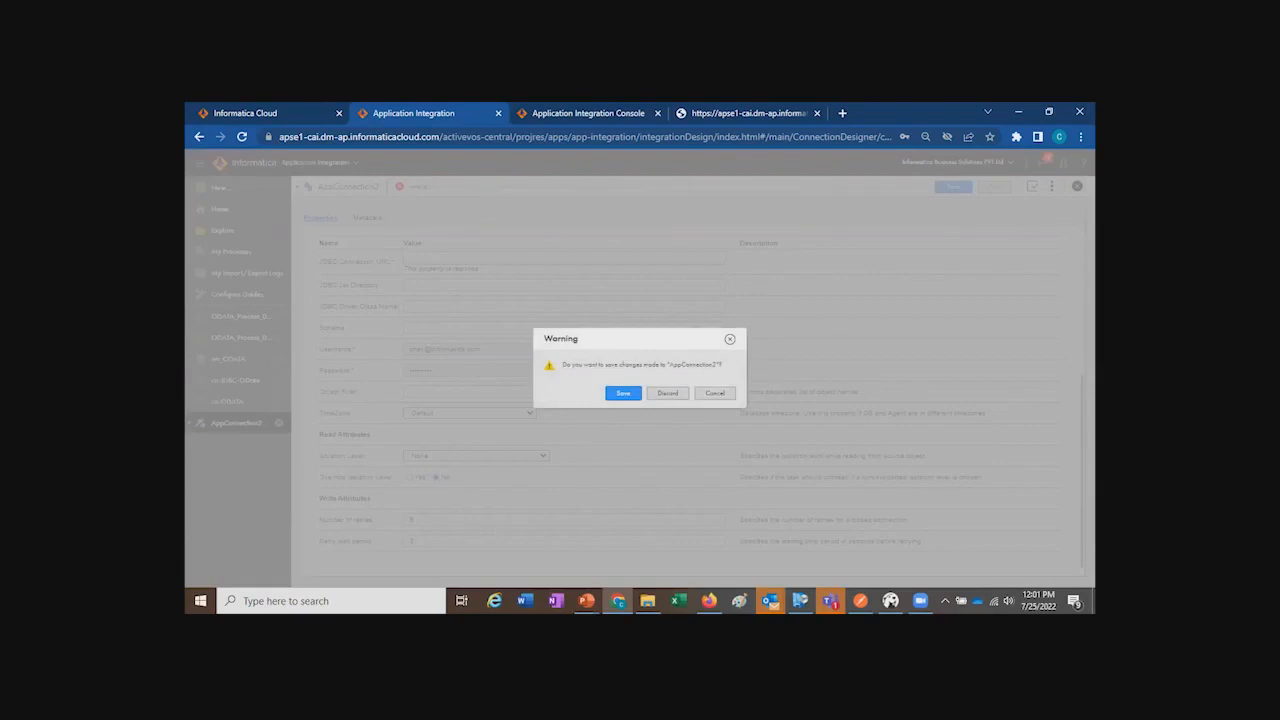
click(671, 395)
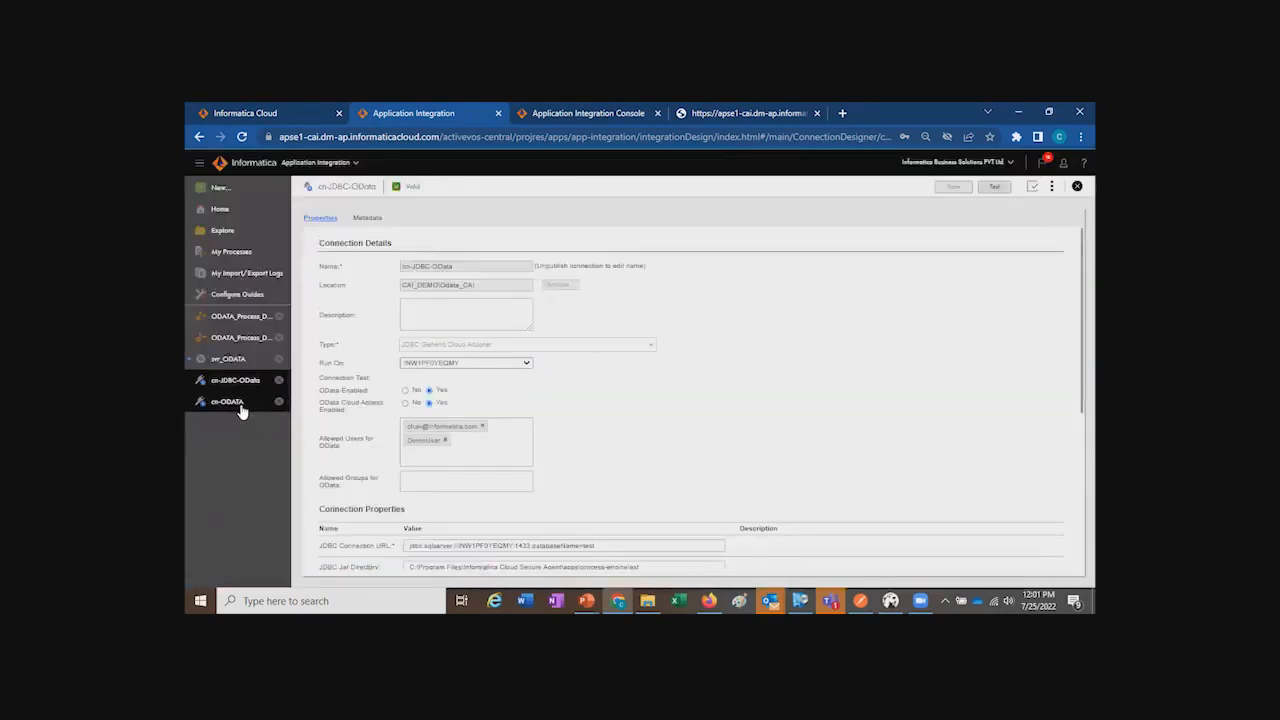
Step: Examine the cn-JDBC-OData connection's JDBC URL, JAR directory, driver class name, username and object filter
scroll(597, 425, down, 5)
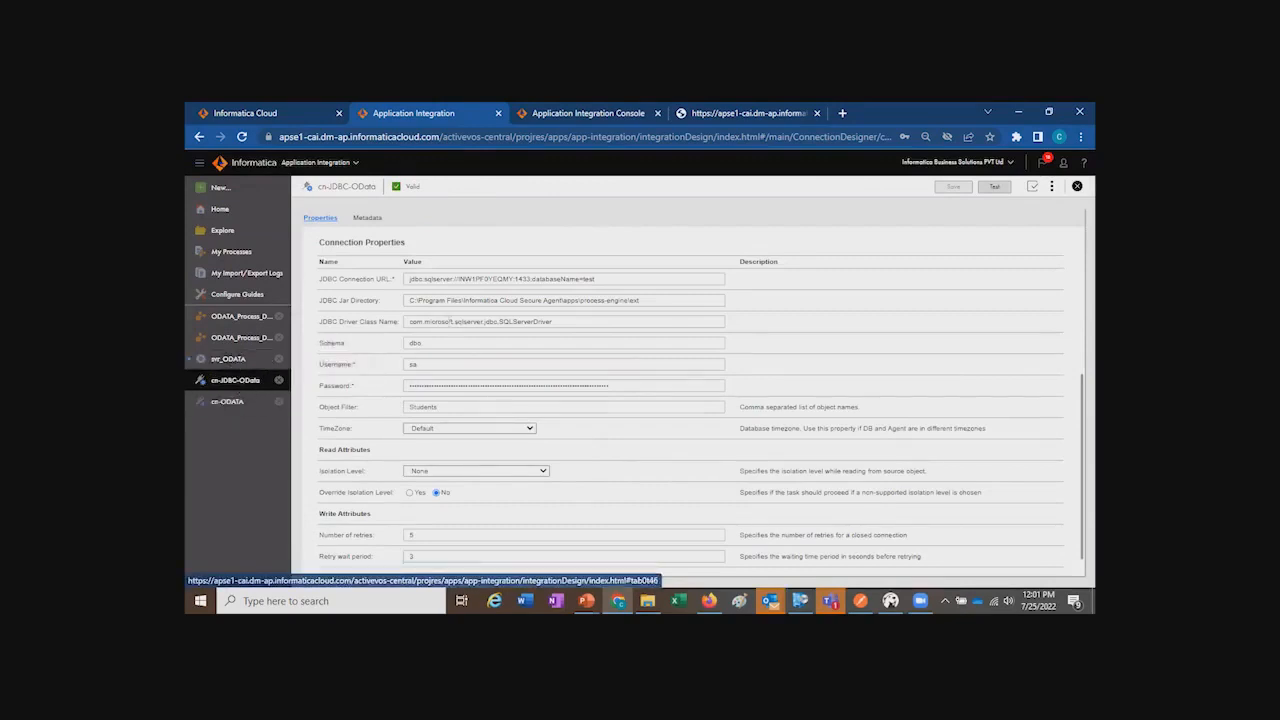
drag(343, 284, 602, 285)
click(602, 282)
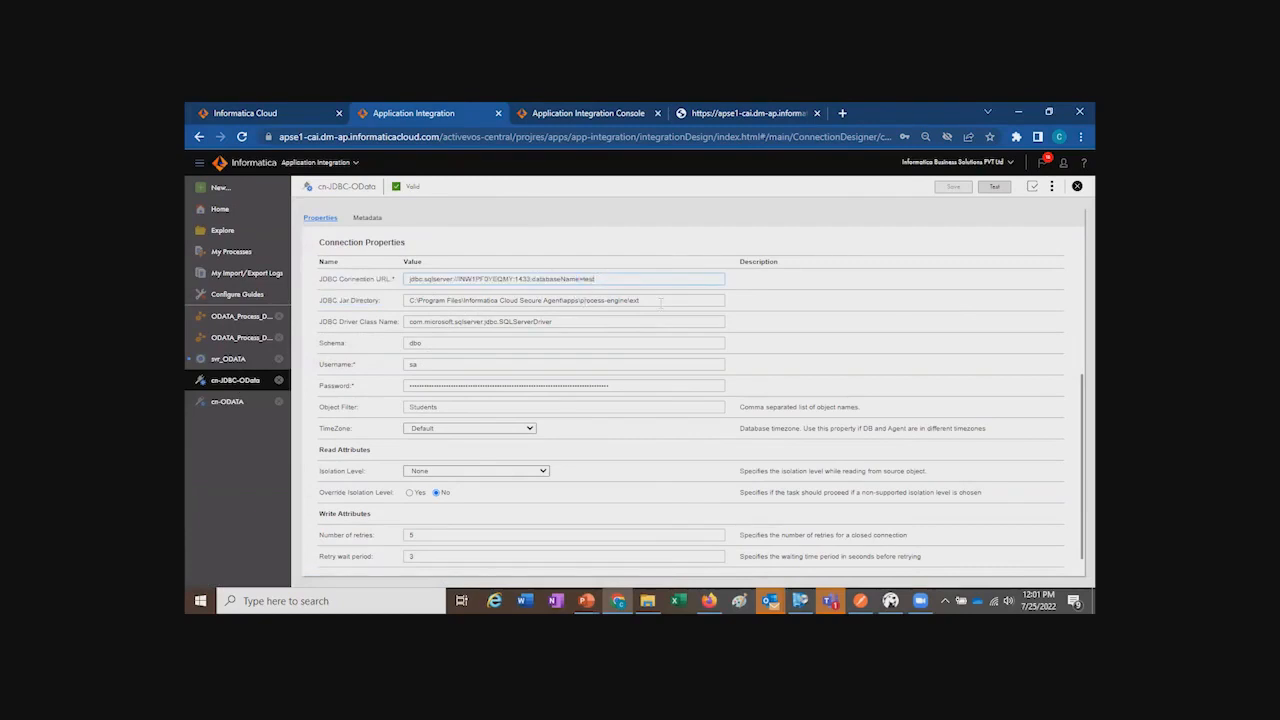
drag(661, 302, 398, 307)
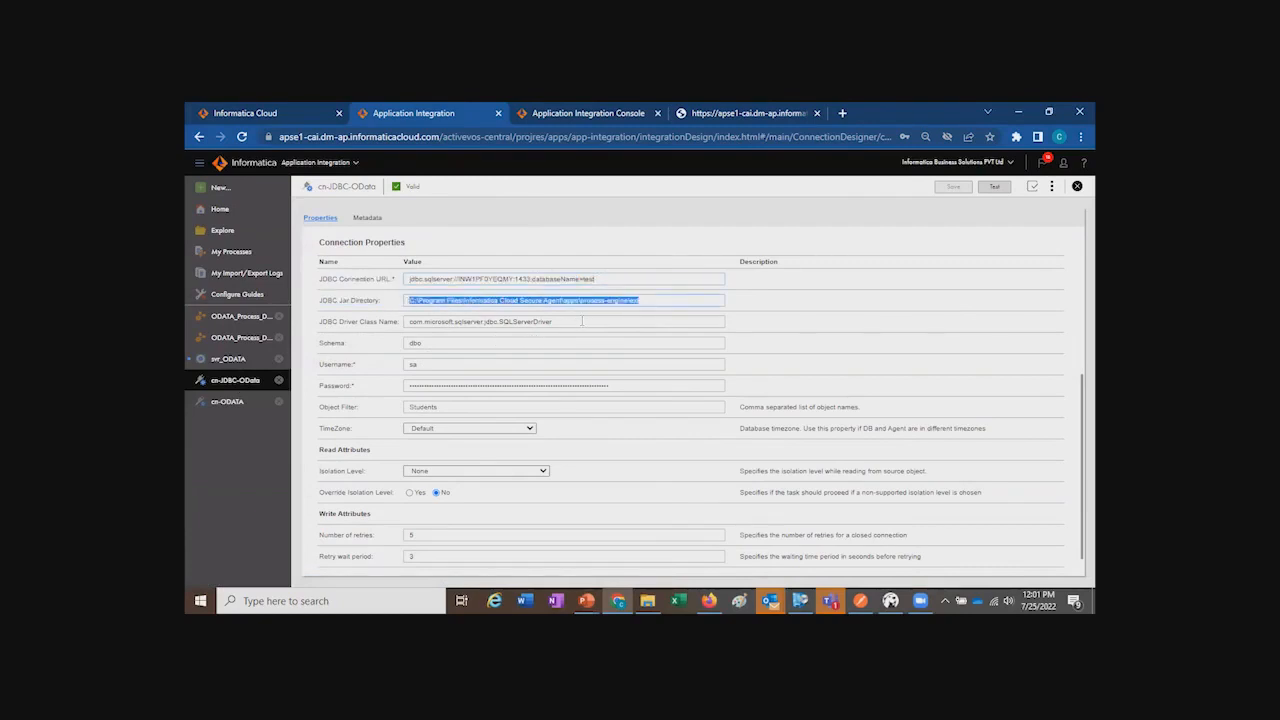
drag(582, 321, 380, 343)
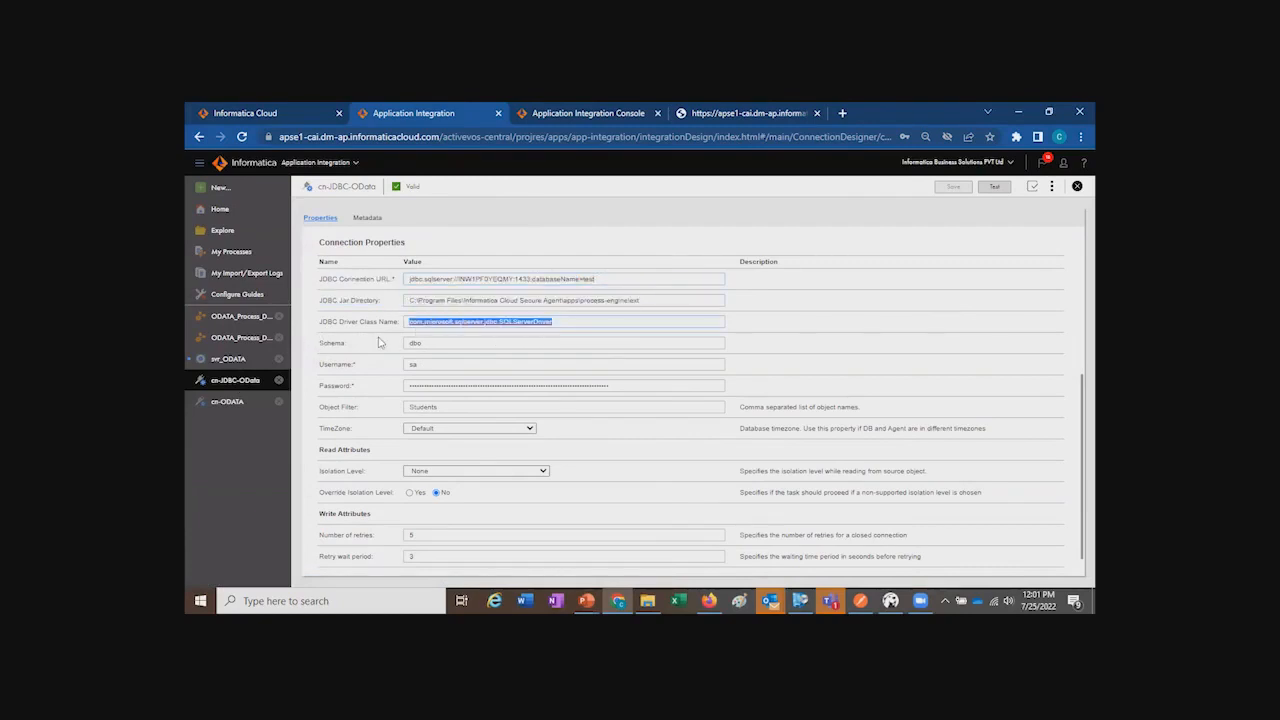
click(429, 366)
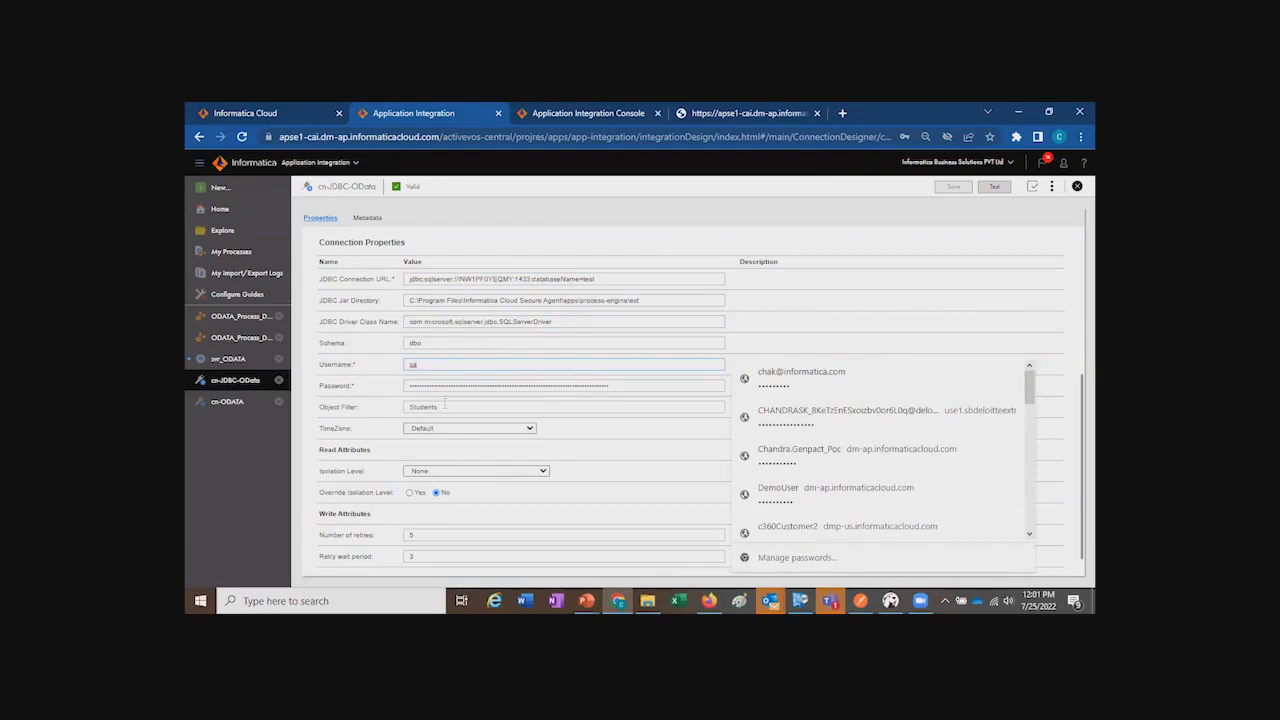
double_click(445, 404)
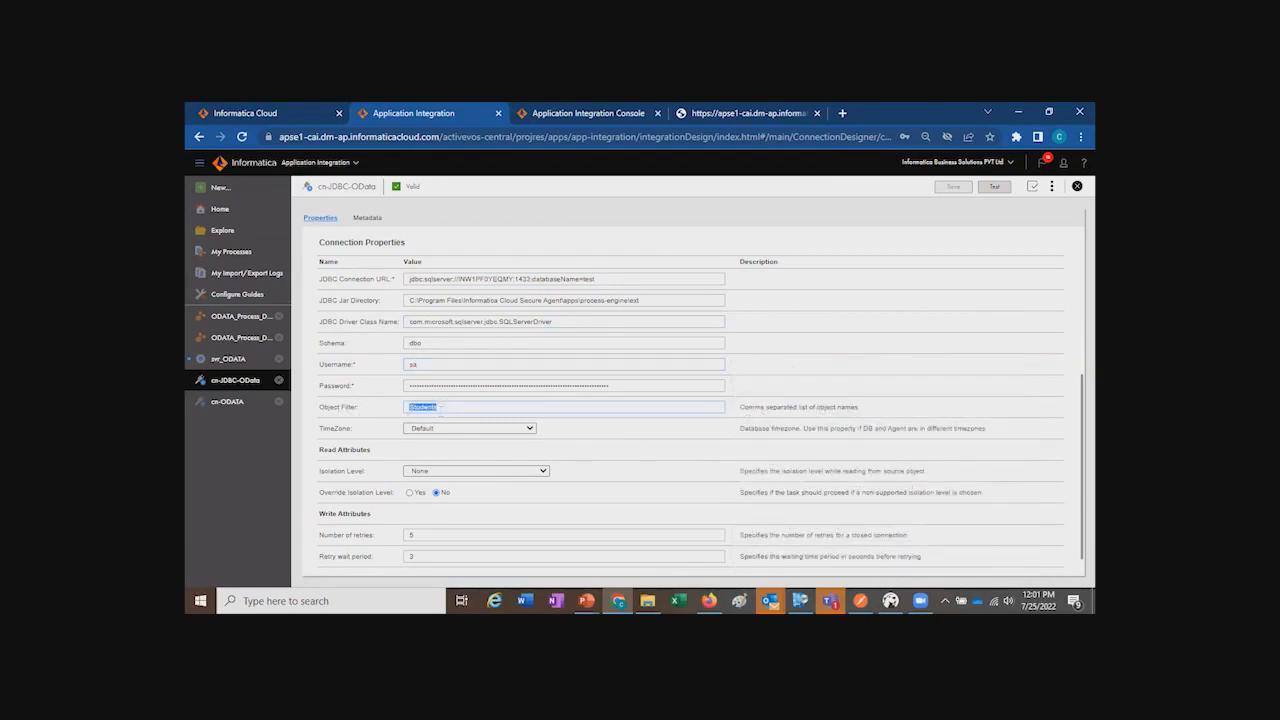
click(440, 407)
scroll(679, 381, up, 5)
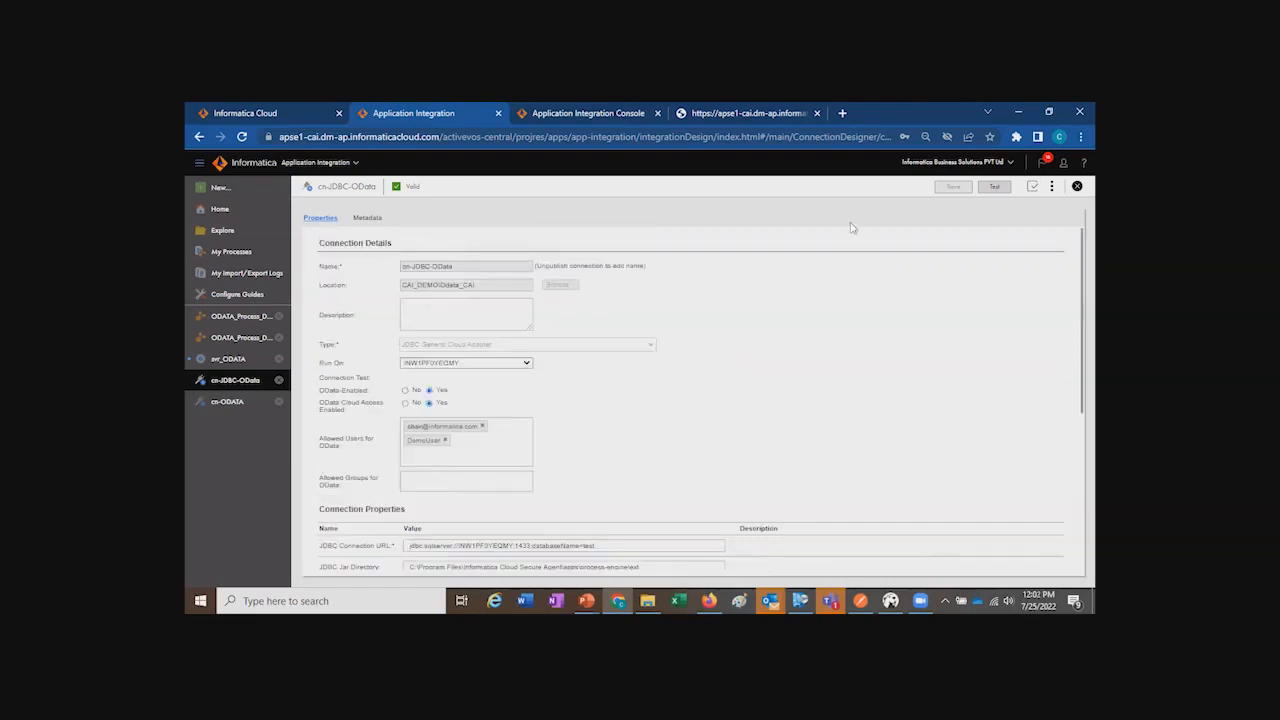
Step: Run the connection test for cn-JDBC-OData
click(1051, 187)
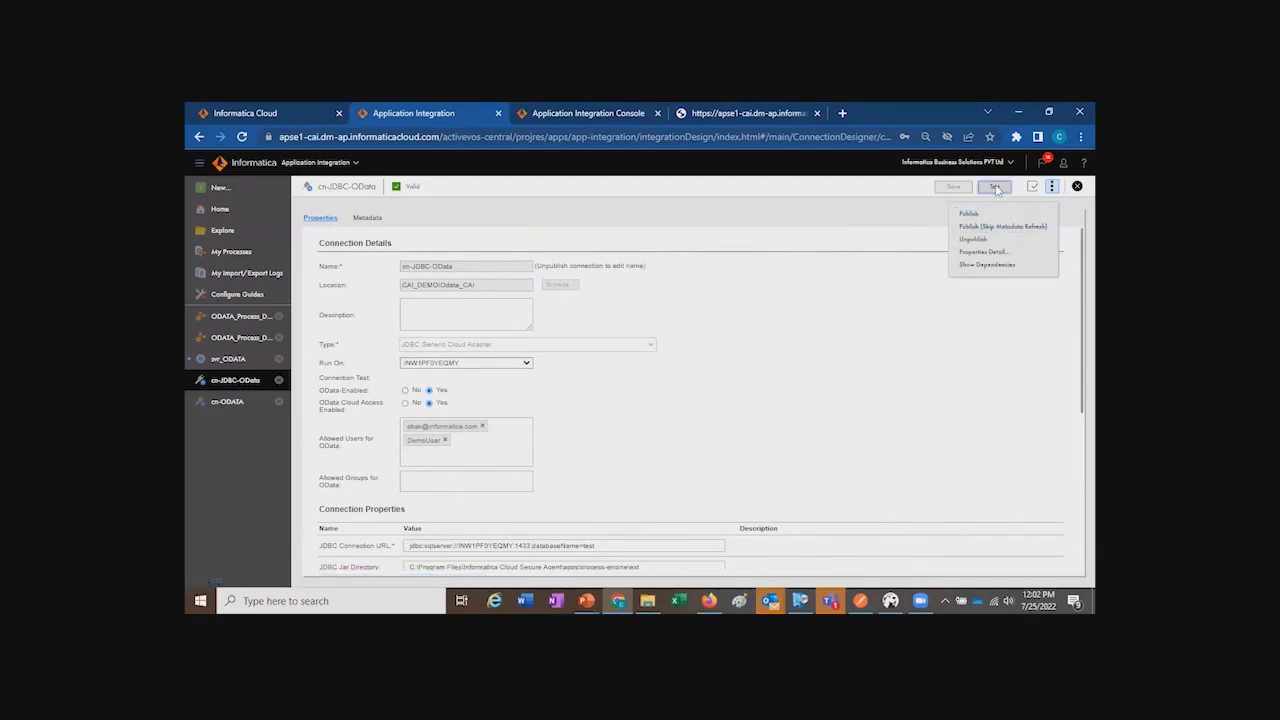
click(967, 214)
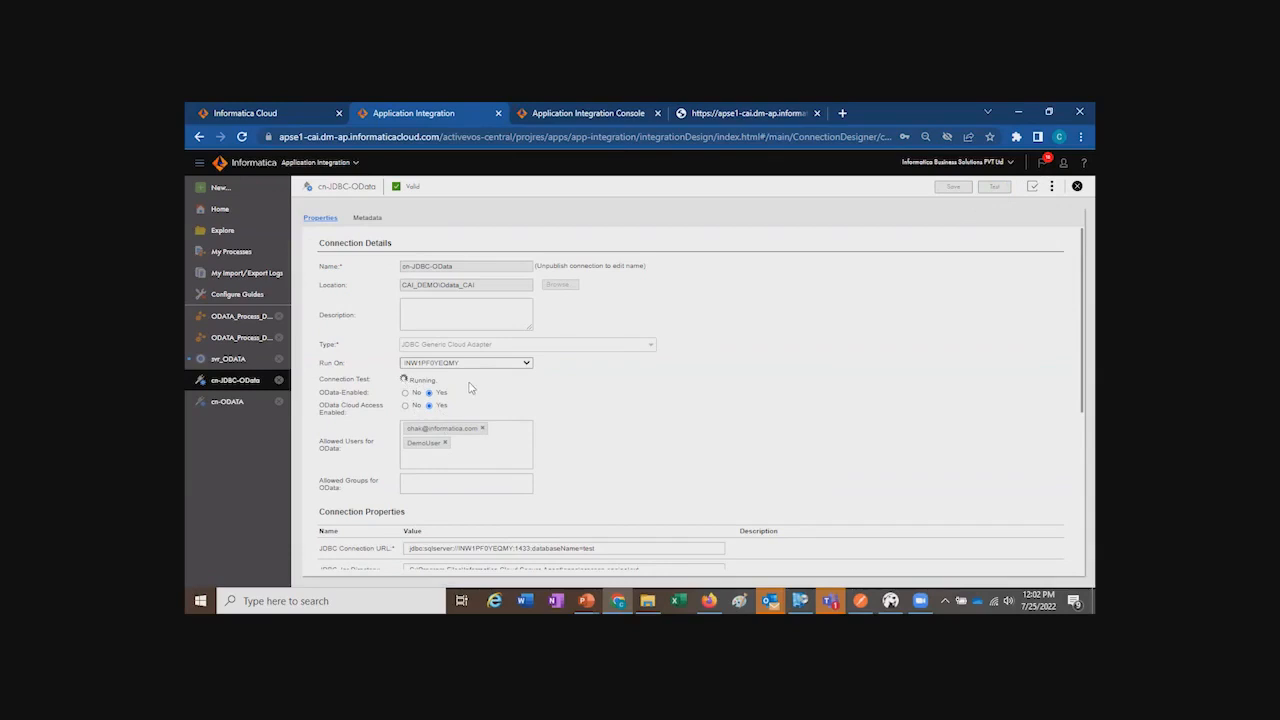
scroll(473, 416, down, 5)
scroll(473, 416, up, 5)
click(230, 360)
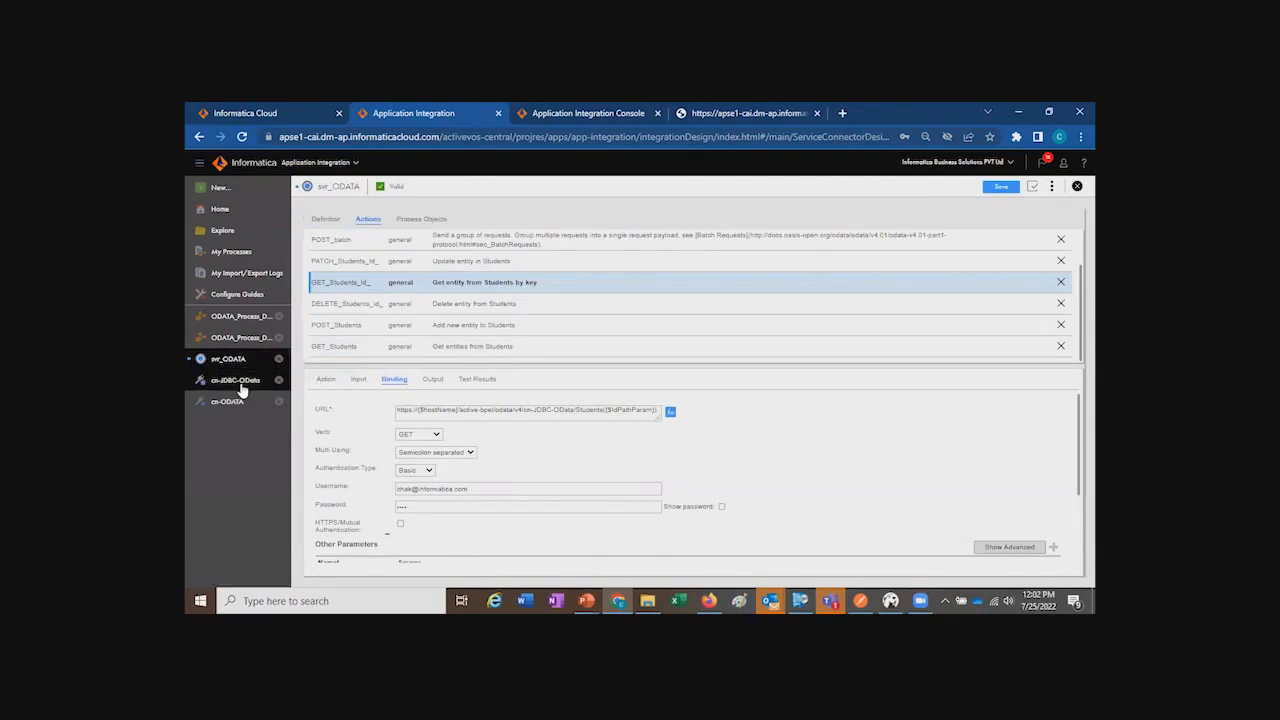
click(236, 404)
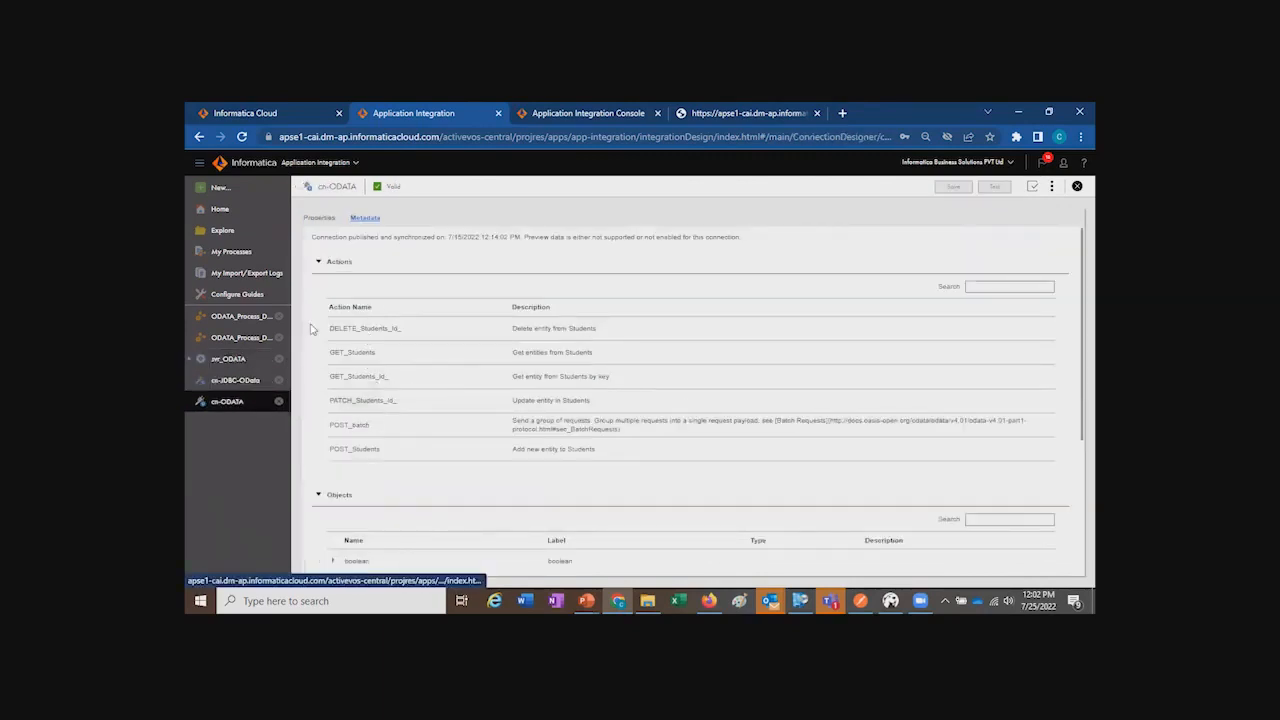
click(238, 360)
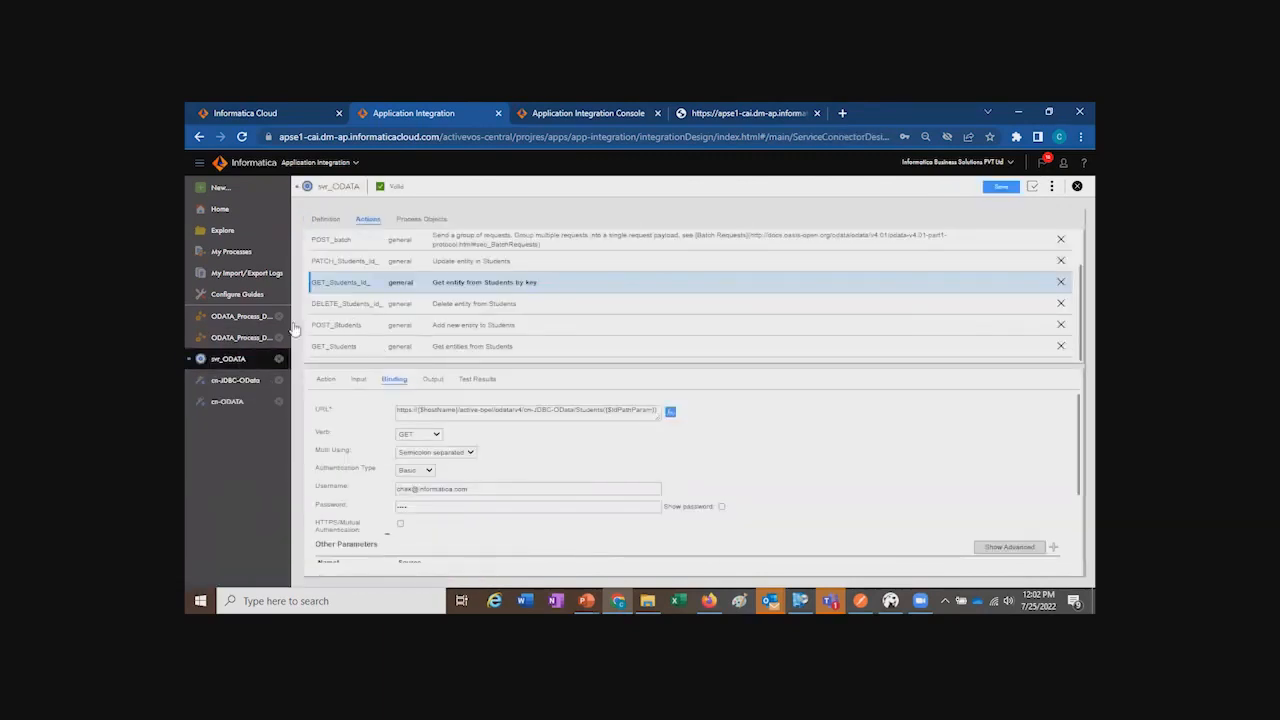
Step: Return to cn-JDBC-OData, show its properties detail and examine the OData Service URL
click(245, 381)
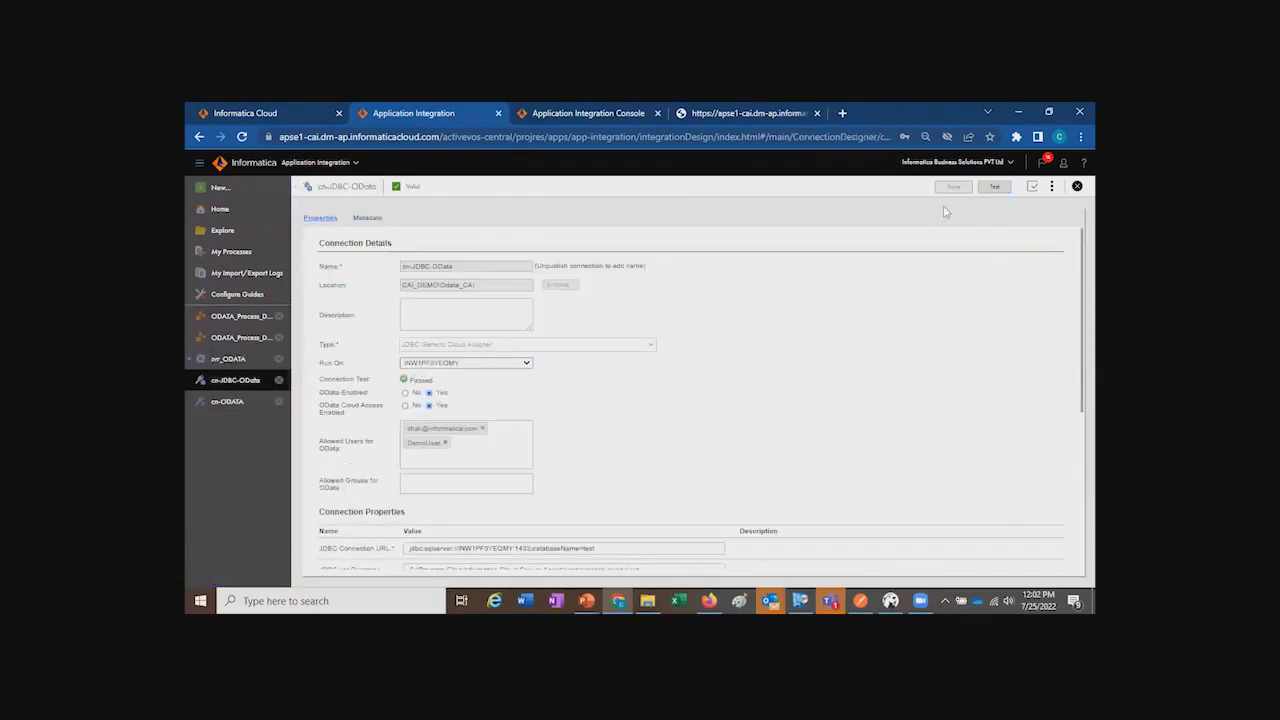
click(1051, 186)
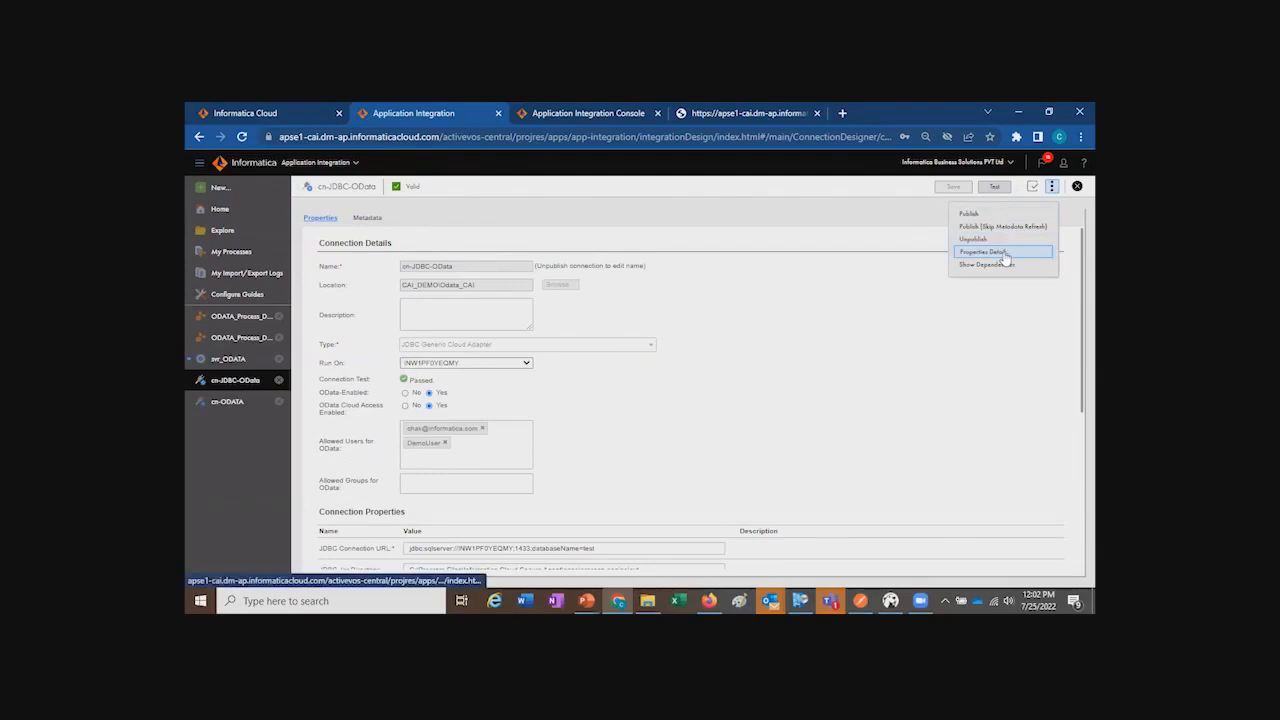
click(1004, 254)
drag(559, 363, 734, 391)
click(664, 385)
drag(577, 364, 673, 366)
click(556, 362)
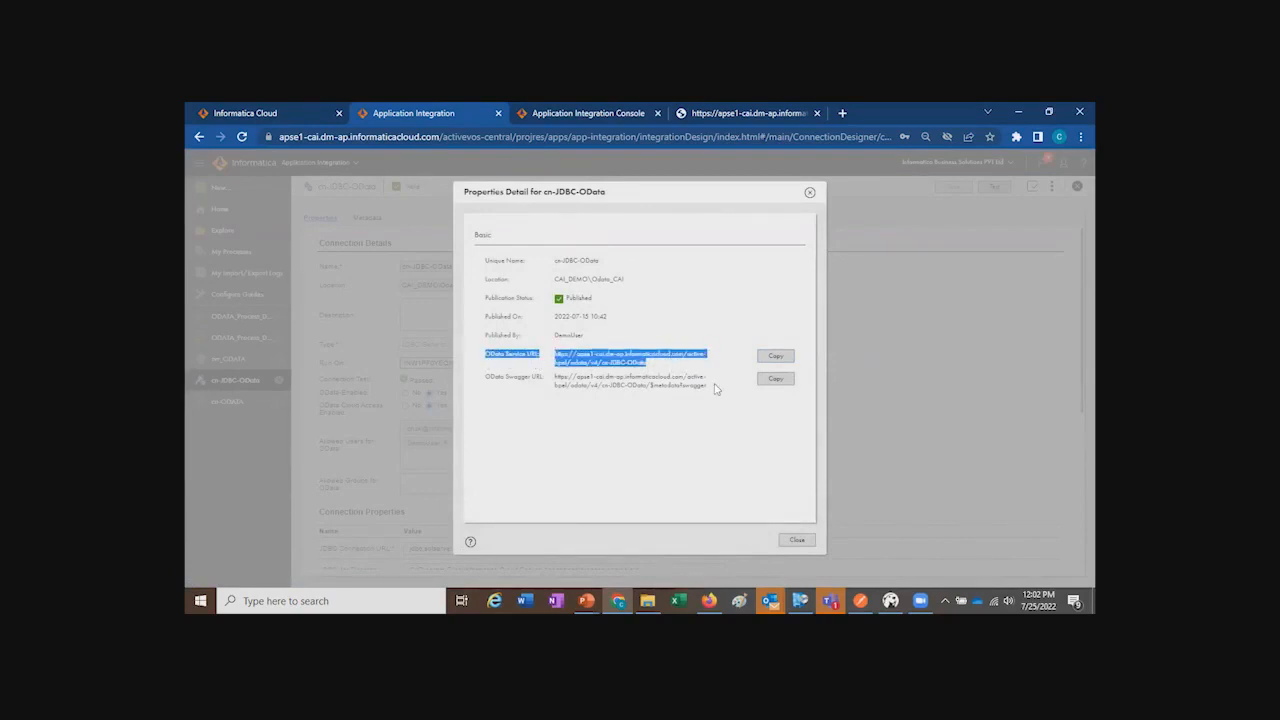
Step: Open the connection's OData Swagger URL, ending in cn-JDBC-OData/$metadata?swagger, in a new browser tab
drag(716, 388, 551, 382)
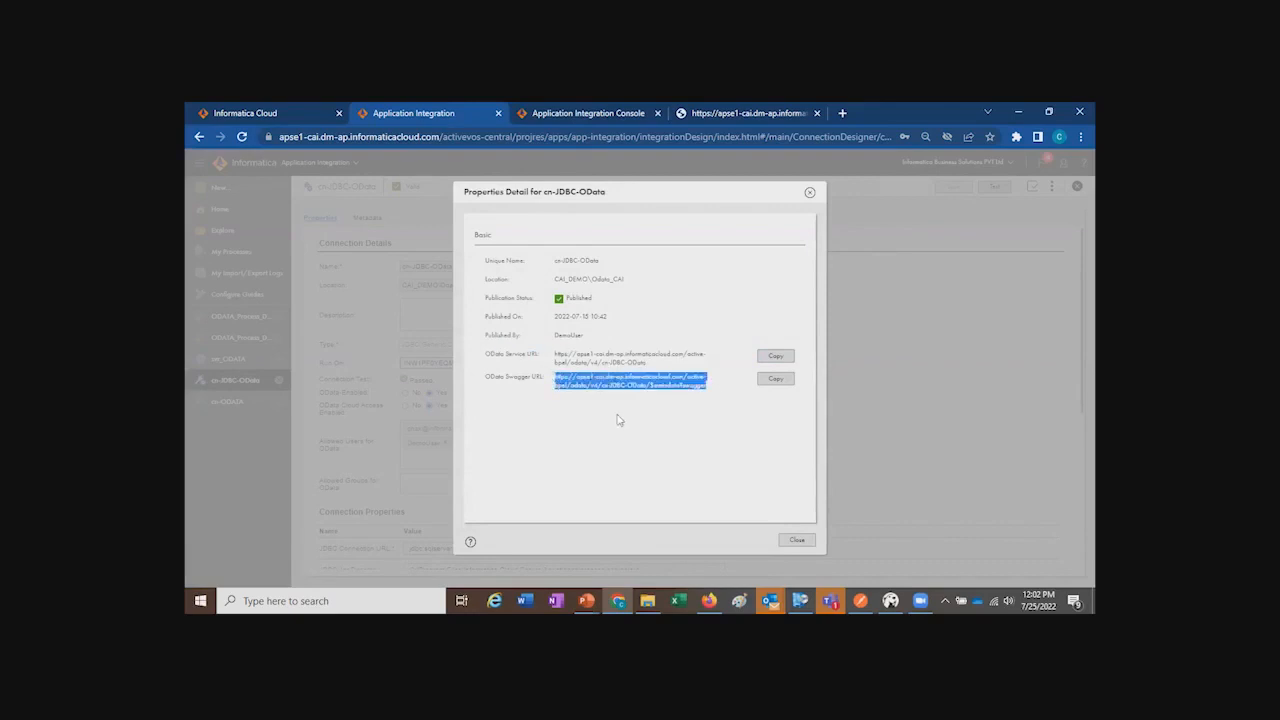
click(722, 116)
click(713, 140)
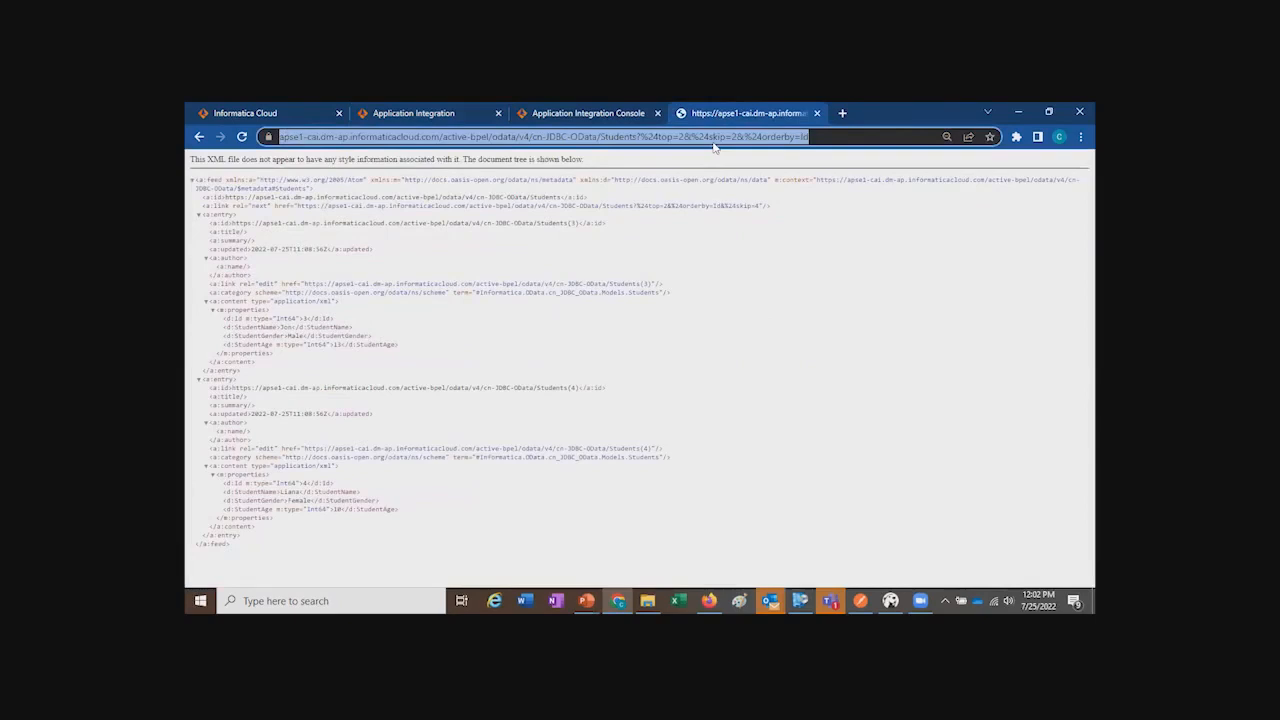
click(838, 113)
text(apse1-cai.dm-ap.informaticacloud.com/active-bpel/odata/v4/cn-JDBC-OData/$metadata?swagger)
key(Return)
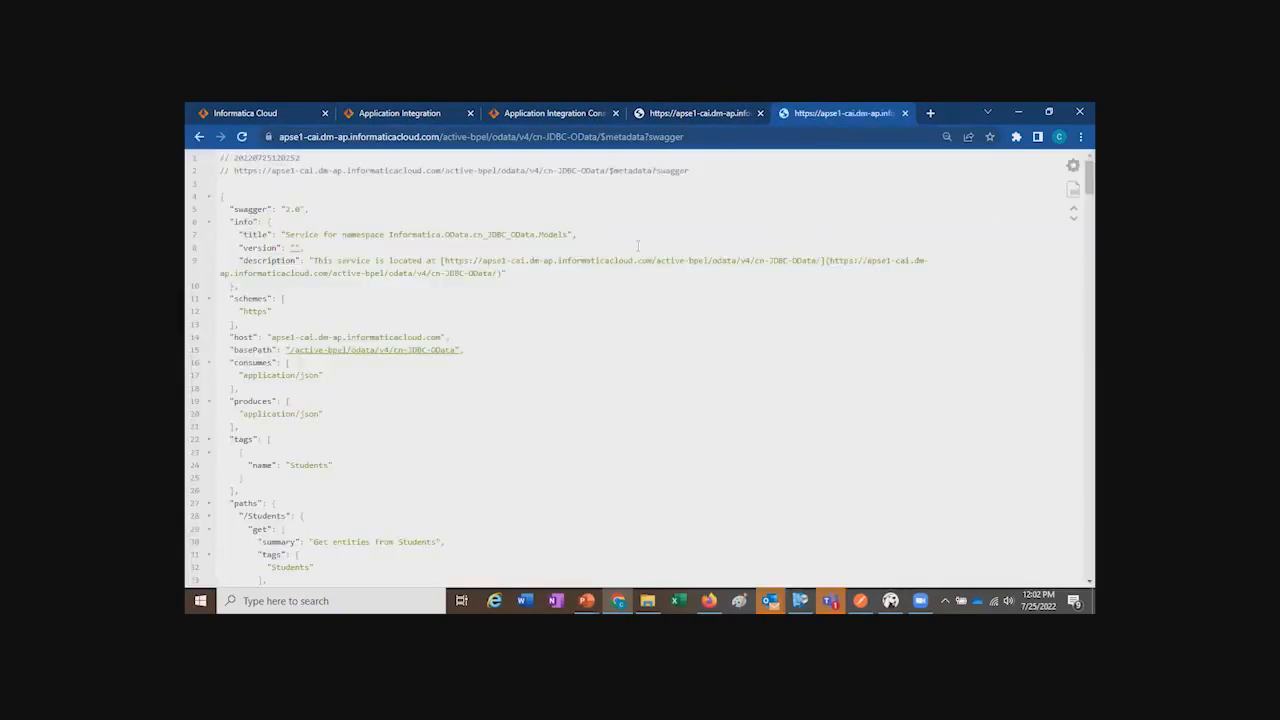
Step: Examine the host, base path, consumed and produced formats, and the /Students path in the Swagger definition
drag(233, 340, 410, 352)
scroll(301, 387, down, 1)
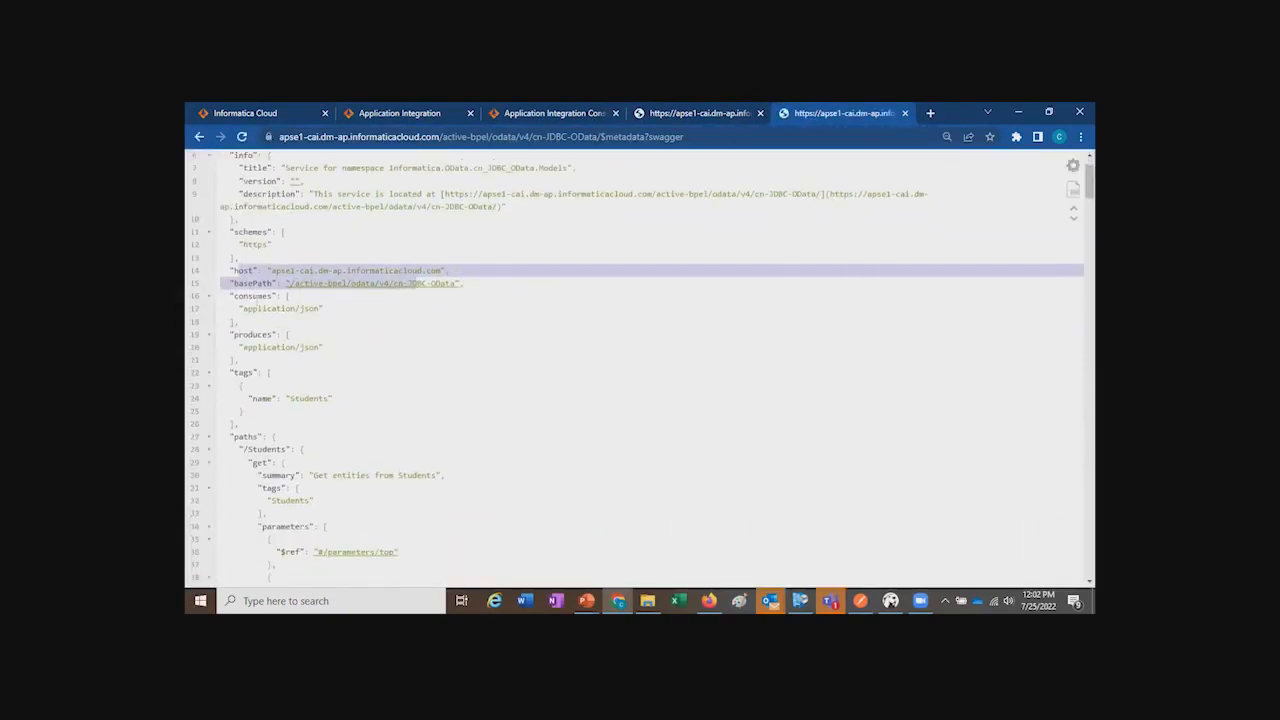
drag(243, 308, 323, 308)
drag(241, 347, 445, 450)
scroll(371, 379, down, 3)
click(438, 451)
scroll(378, 292, down, 3)
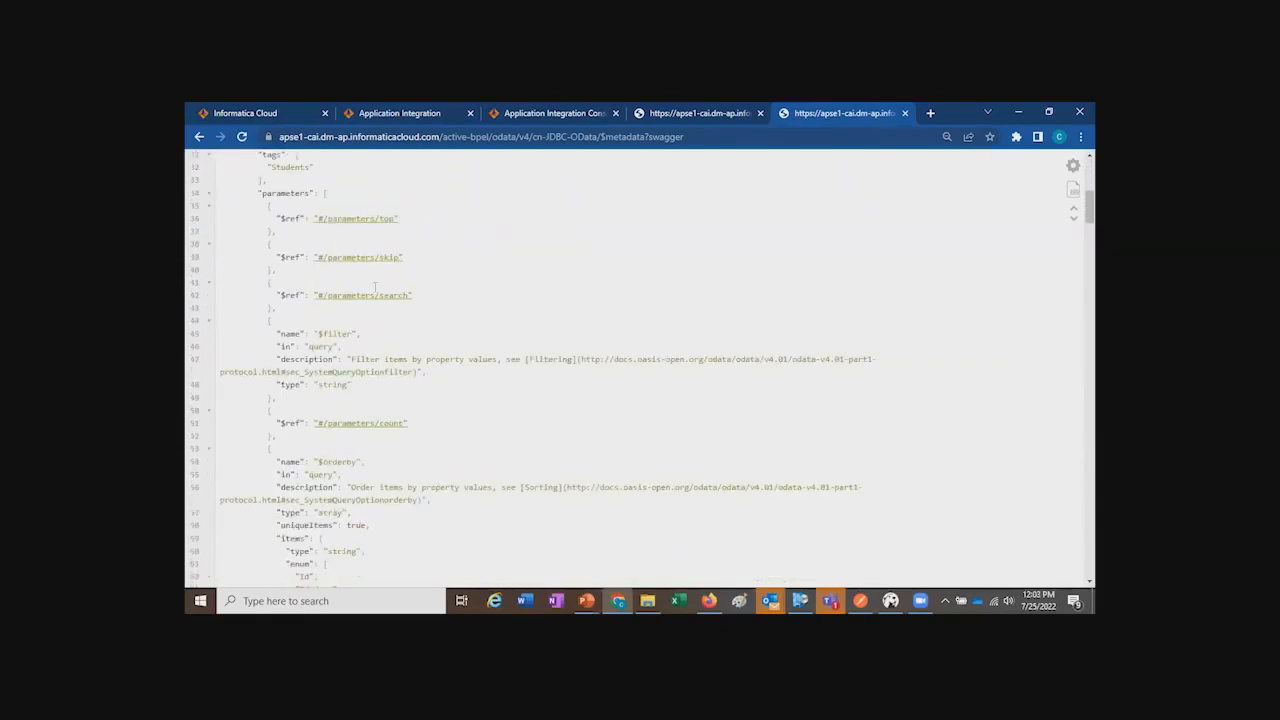
Step: Examine the $filter, $orderby and $select query parameters of the /Students get operation
drag(283, 346, 430, 499)
scroll(430, 499, down, 3)
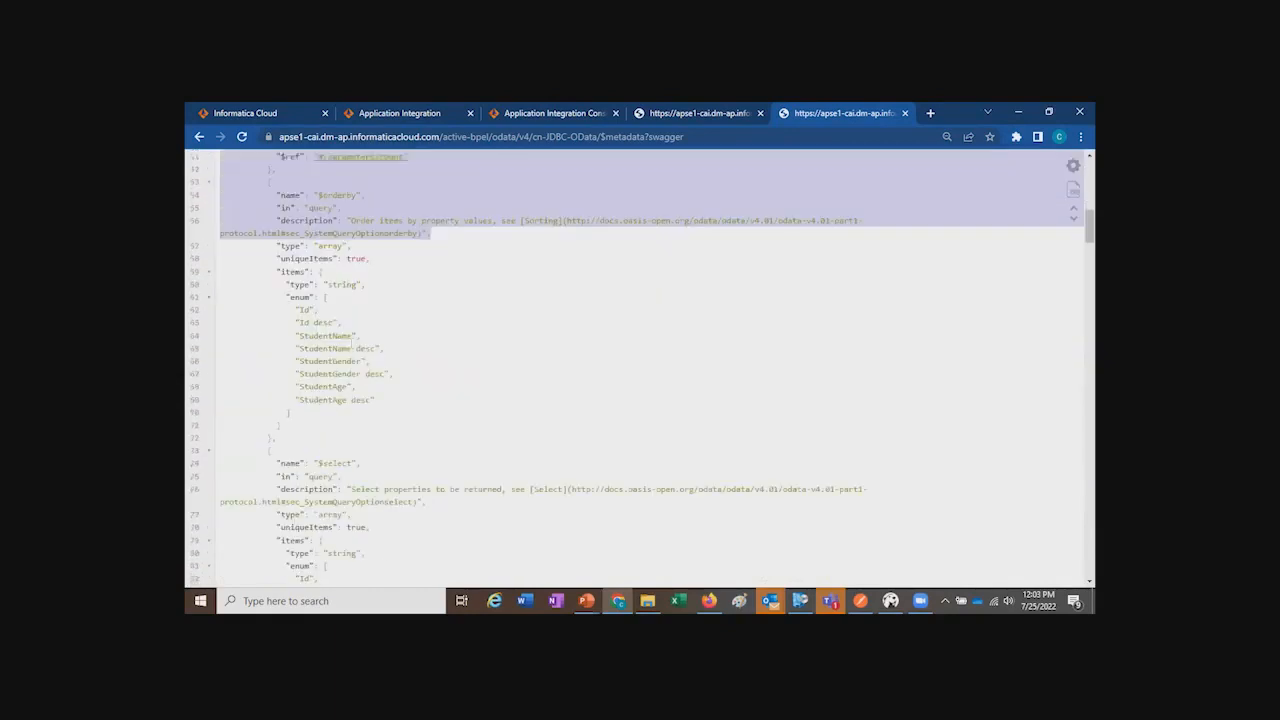
drag(281, 258, 290, 207)
scroll(403, 456, down, 2)
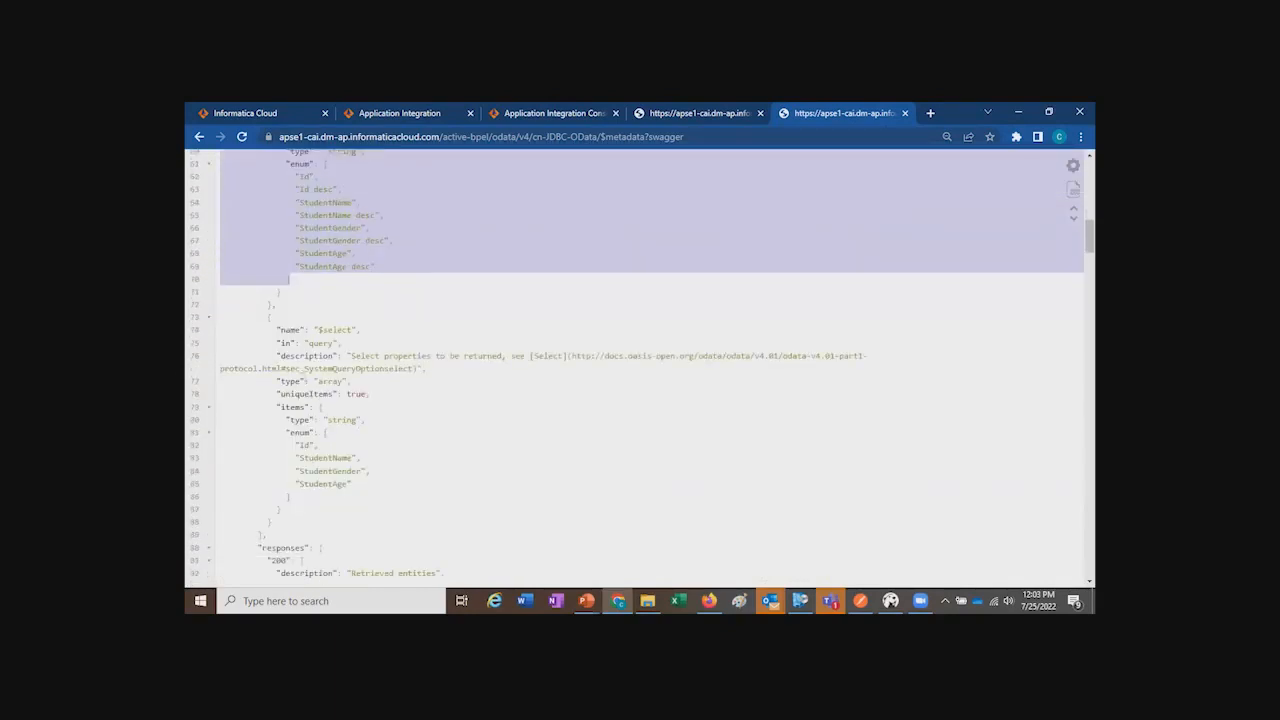
scroll(308, 372, down, 4)
scroll(315, 378, up, 3)
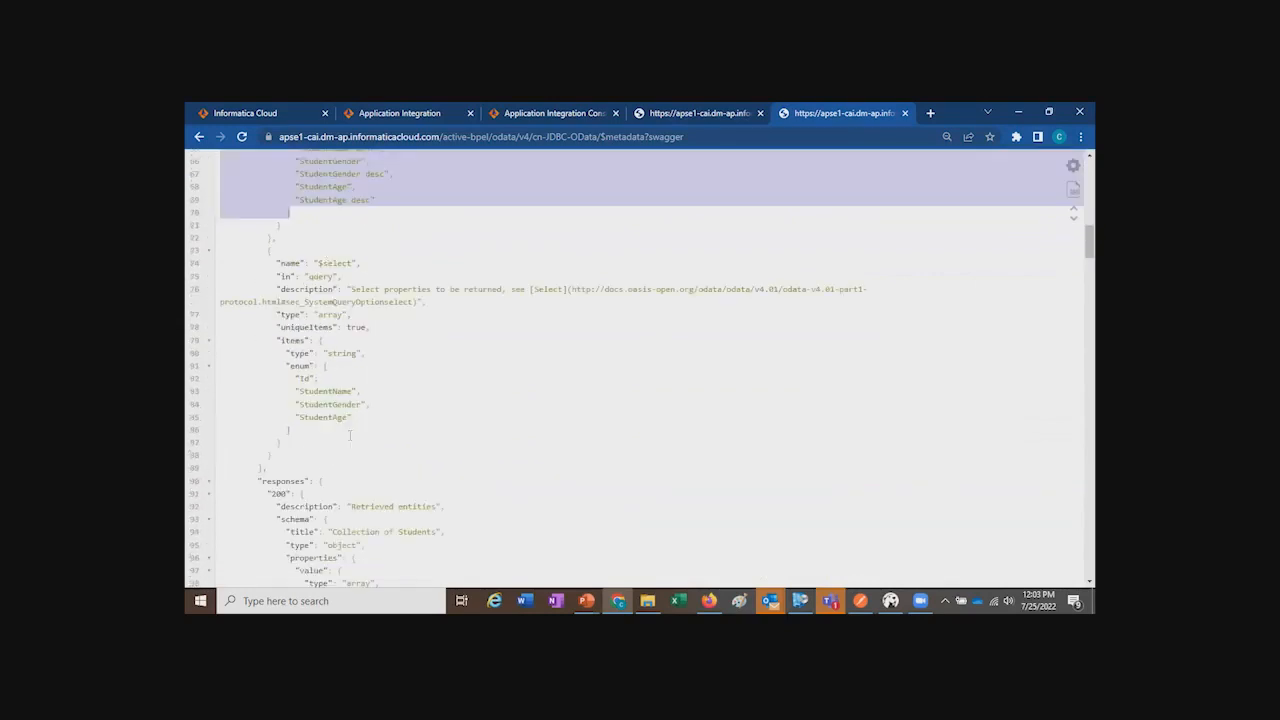
scroll(306, 381, down, 10)
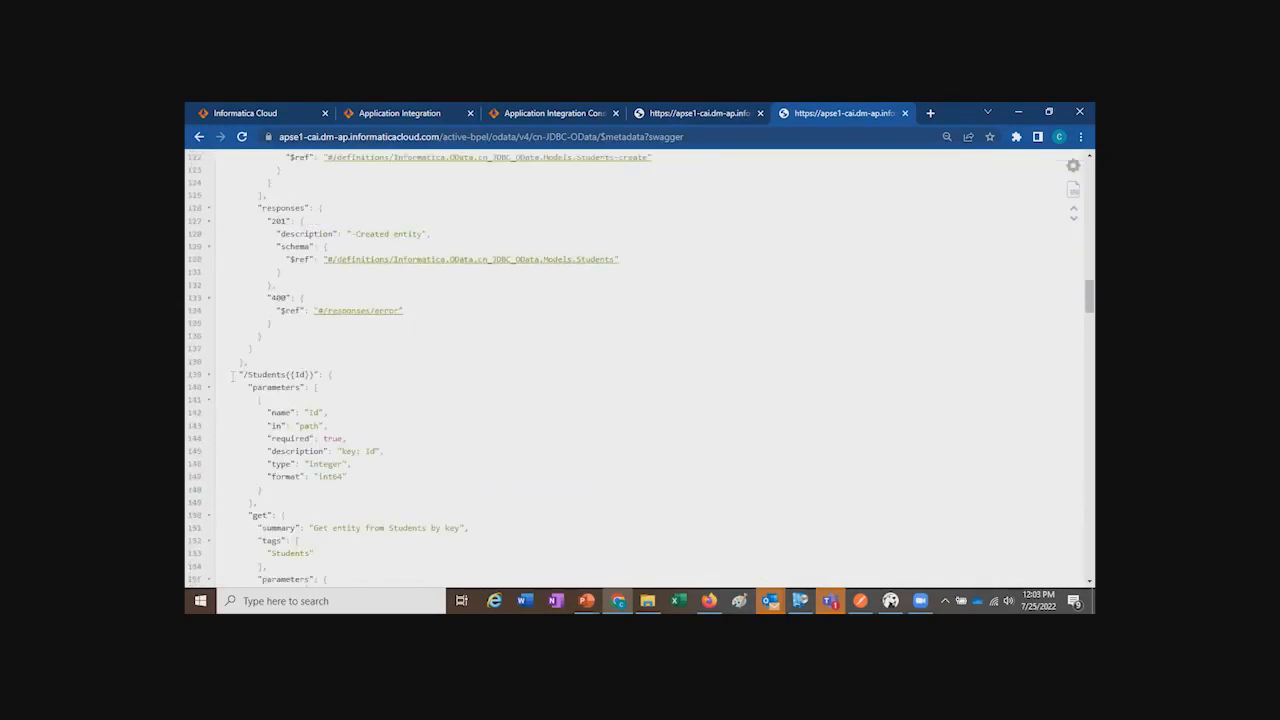
Step: Examine the /Students({Id}) and /$batch paths, the schema definitions and the shared parameters in the Swagger definition
drag(232, 374, 344, 374)
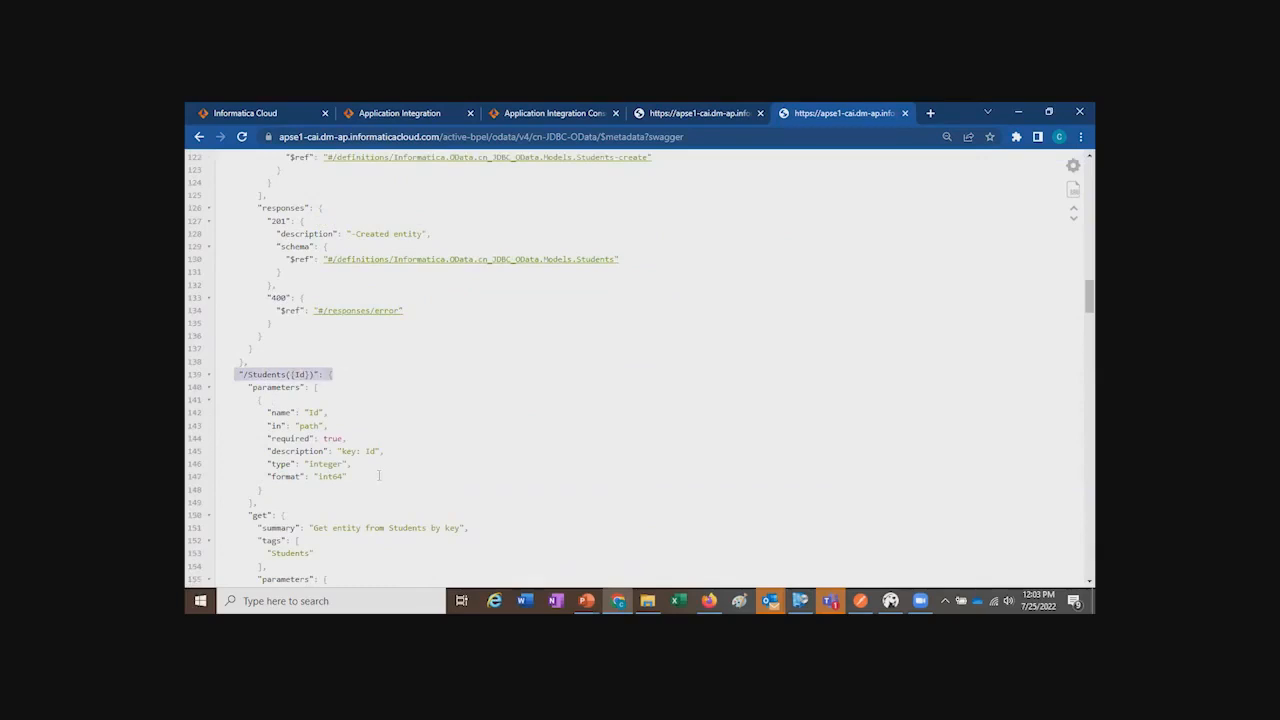
scroll(343, 534, down, 8)
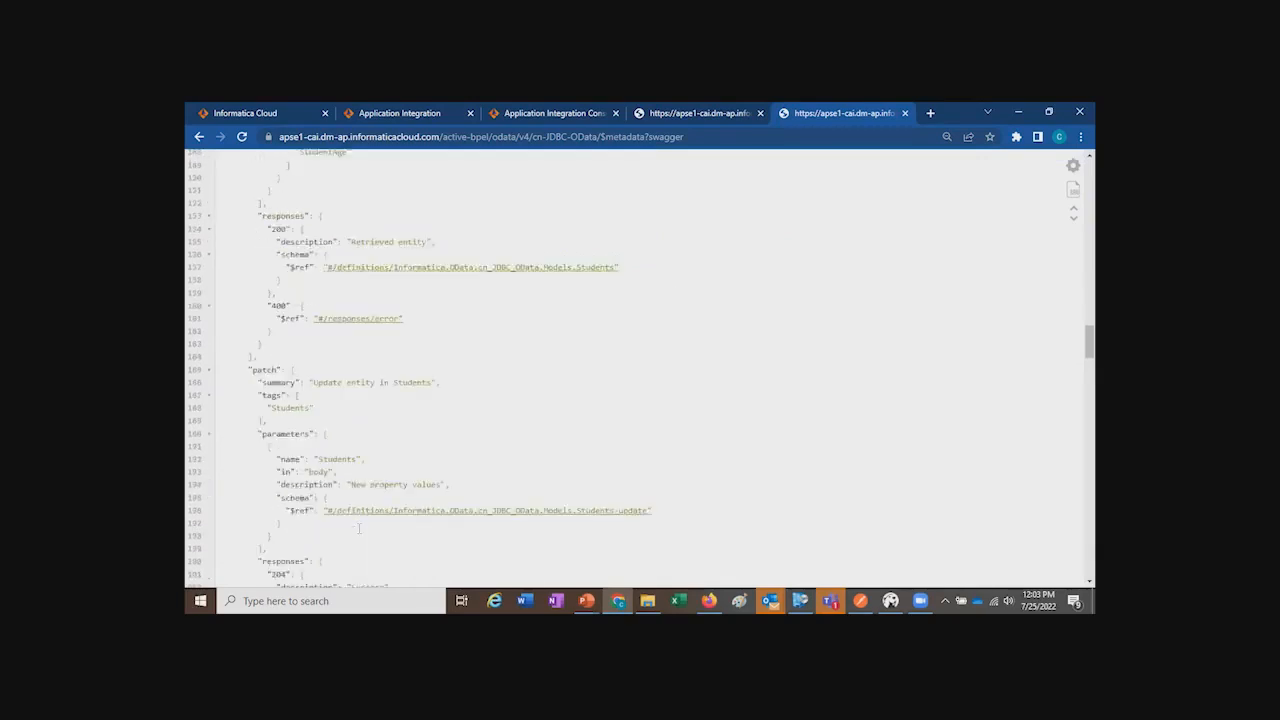
scroll(335, 483, down, 20)
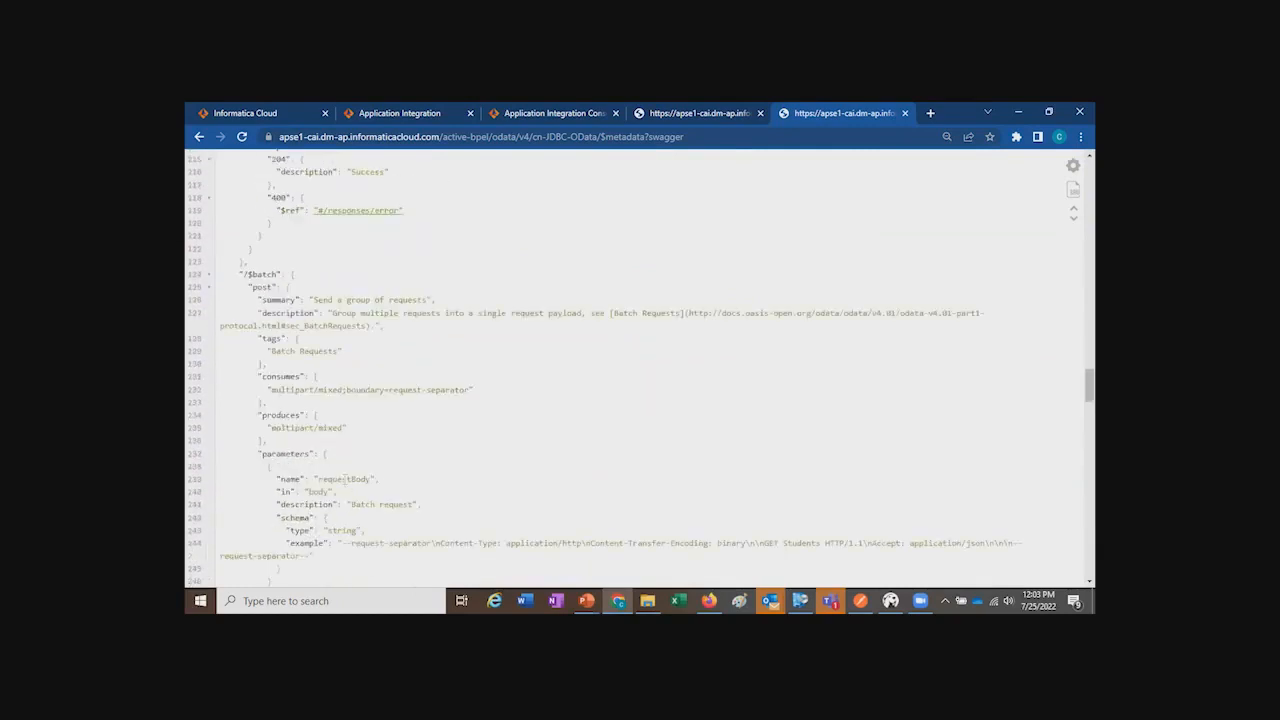
scroll(351, 474, down, 11)
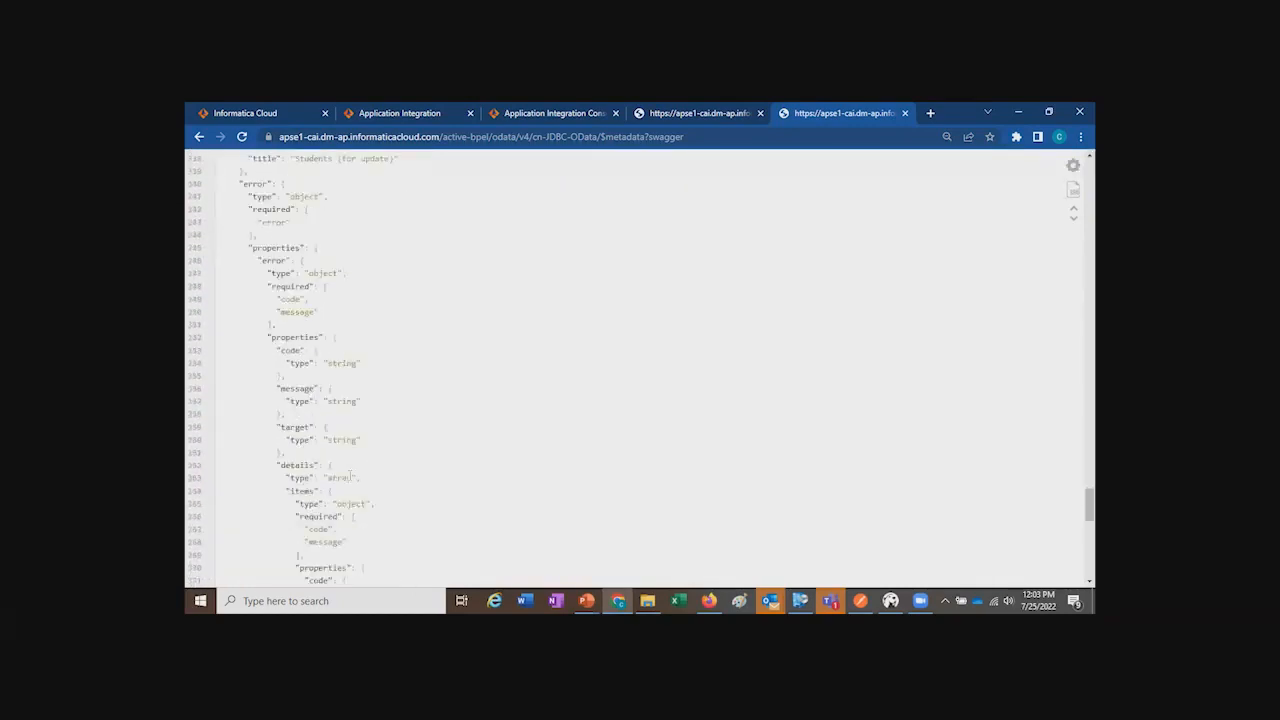
scroll(350, 476, down, 15)
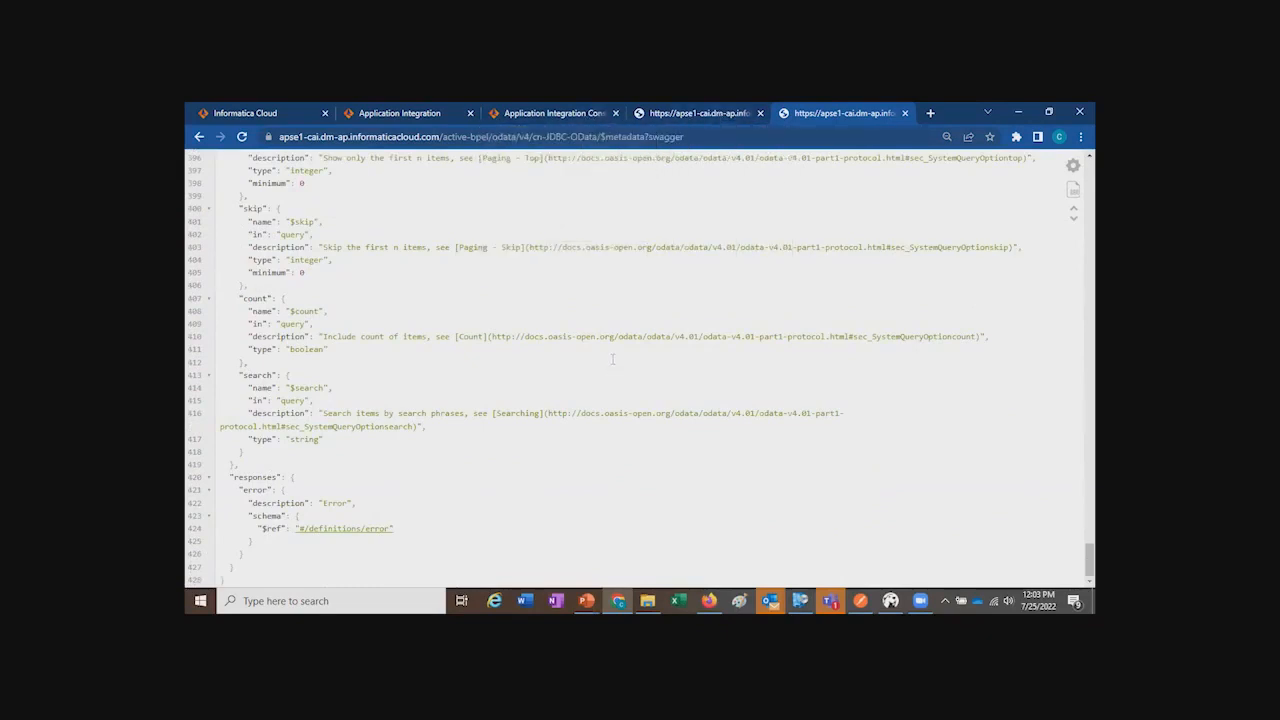
scroll(612, 359, up, 20)
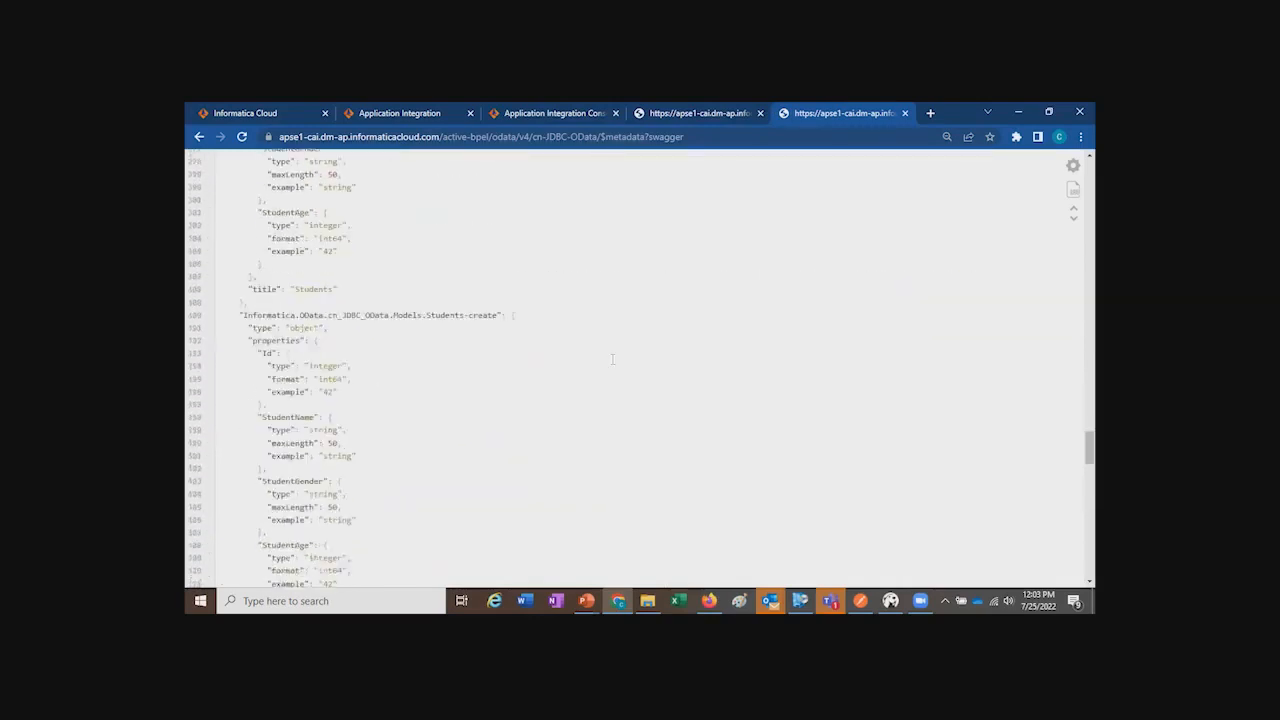
click(558, 114)
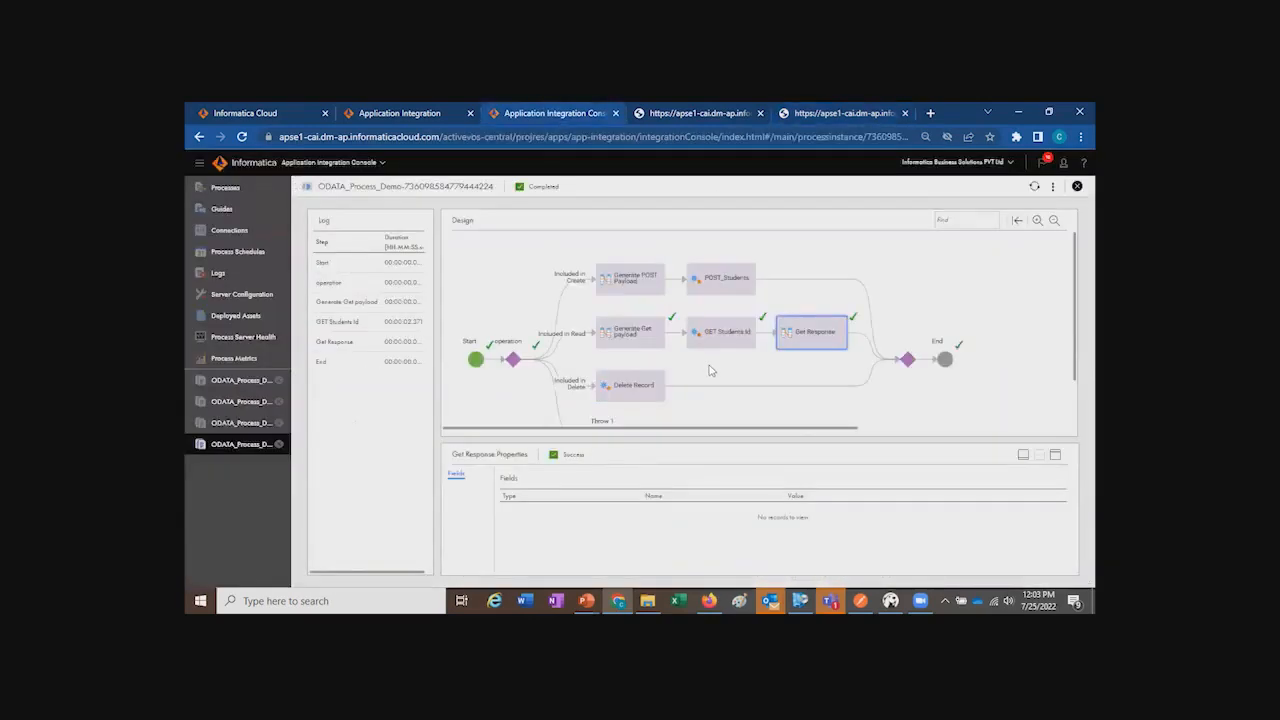
click(706, 114)
click(860, 114)
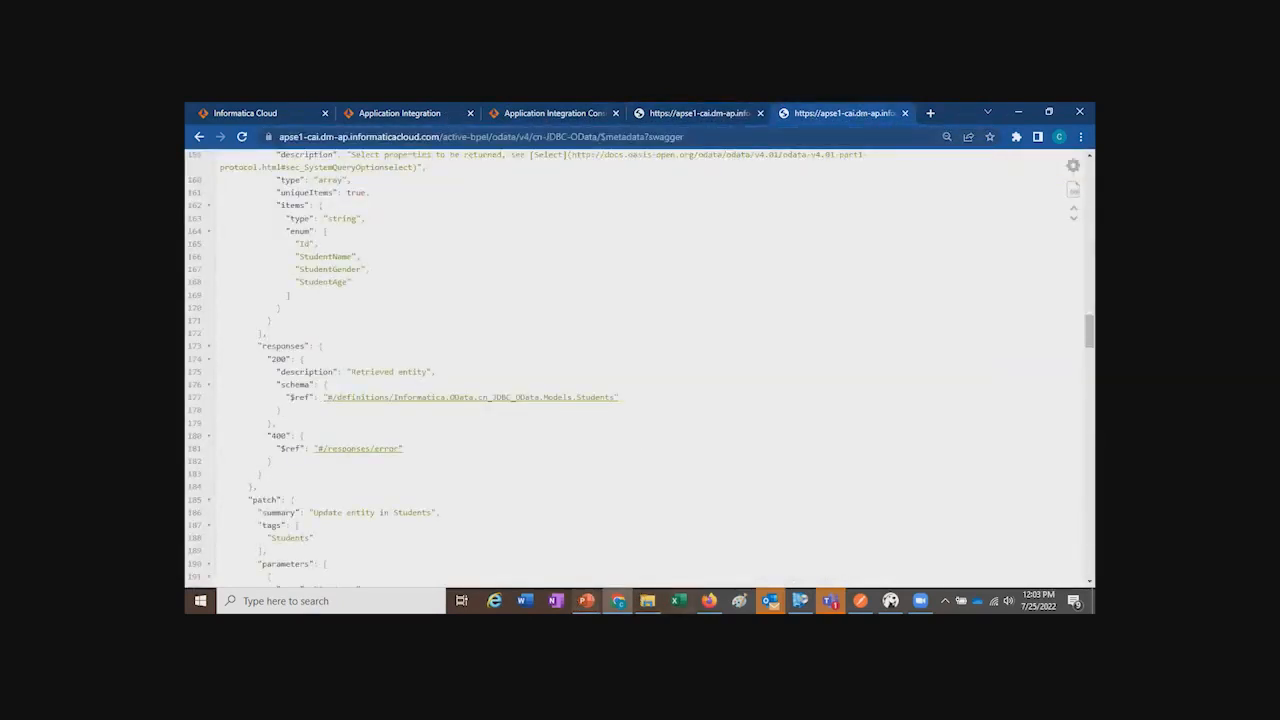
click(586, 600)
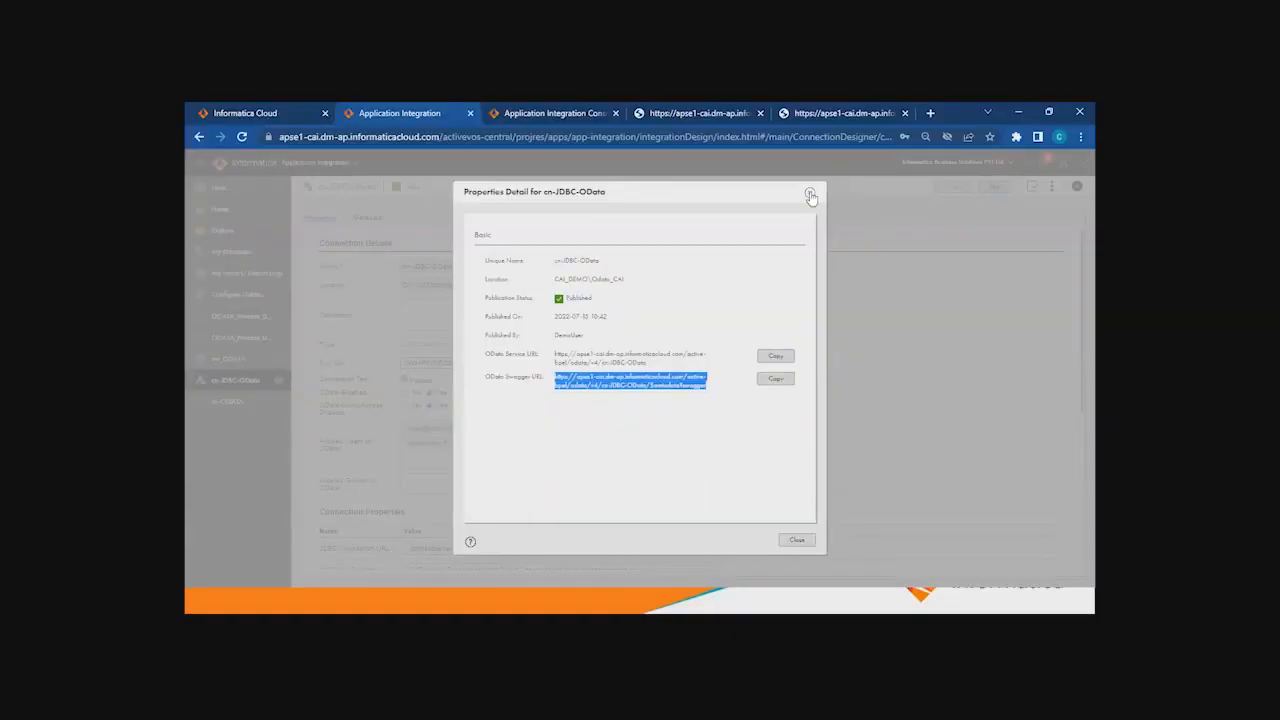
Step: Copy the connection's OData Service URL, open it in a new browser tab and review its Students collection entry
drag(656, 363, 555, 362)
key(ctrl+c)
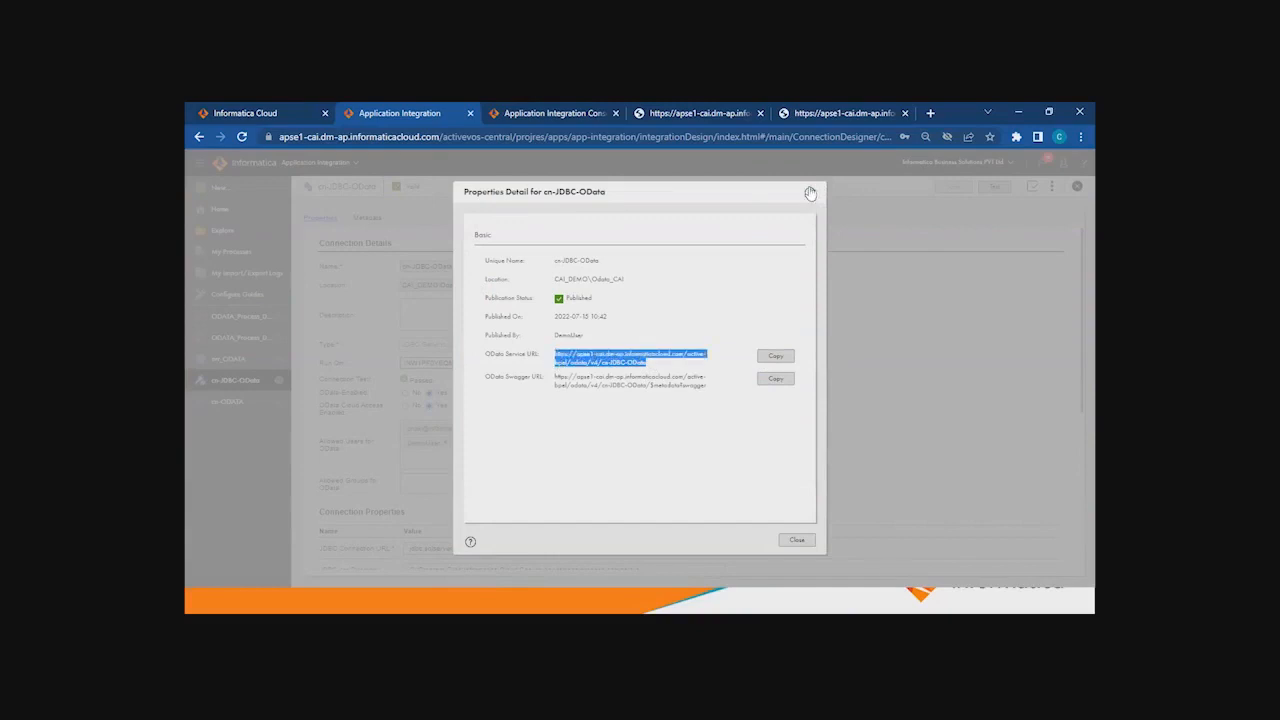
click(930, 113)
key(ctrl+v)
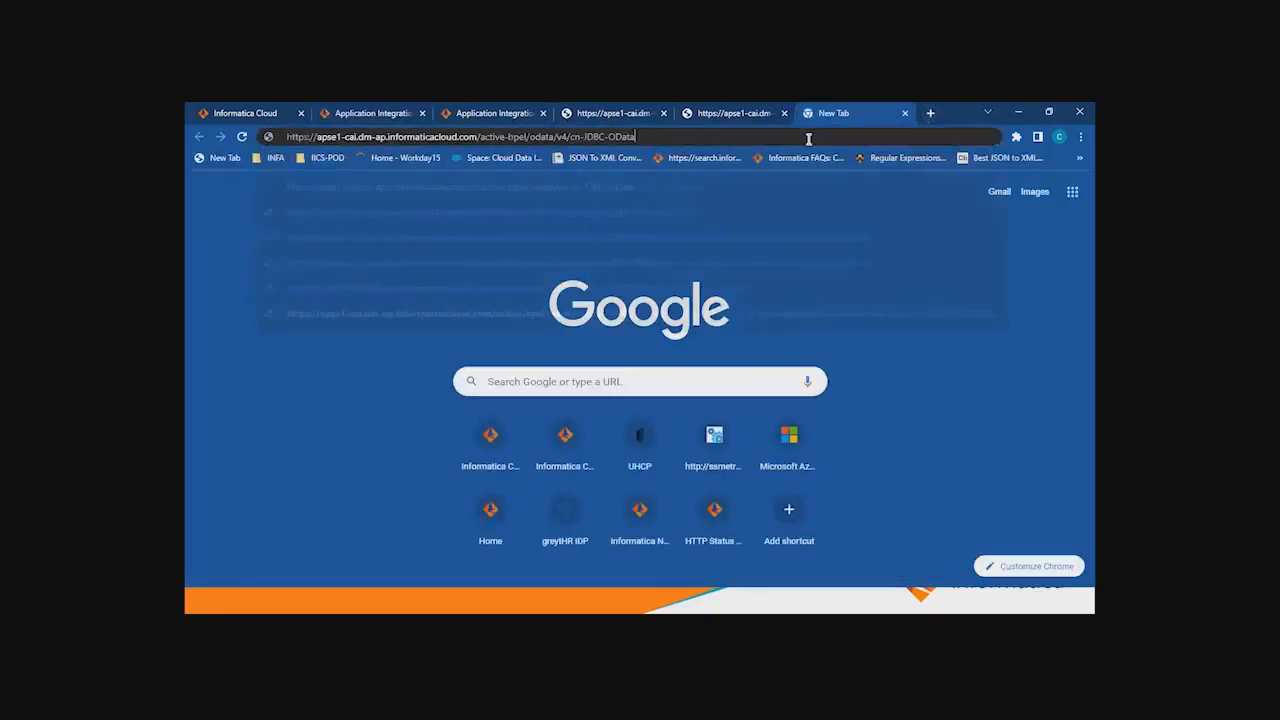
key(Return)
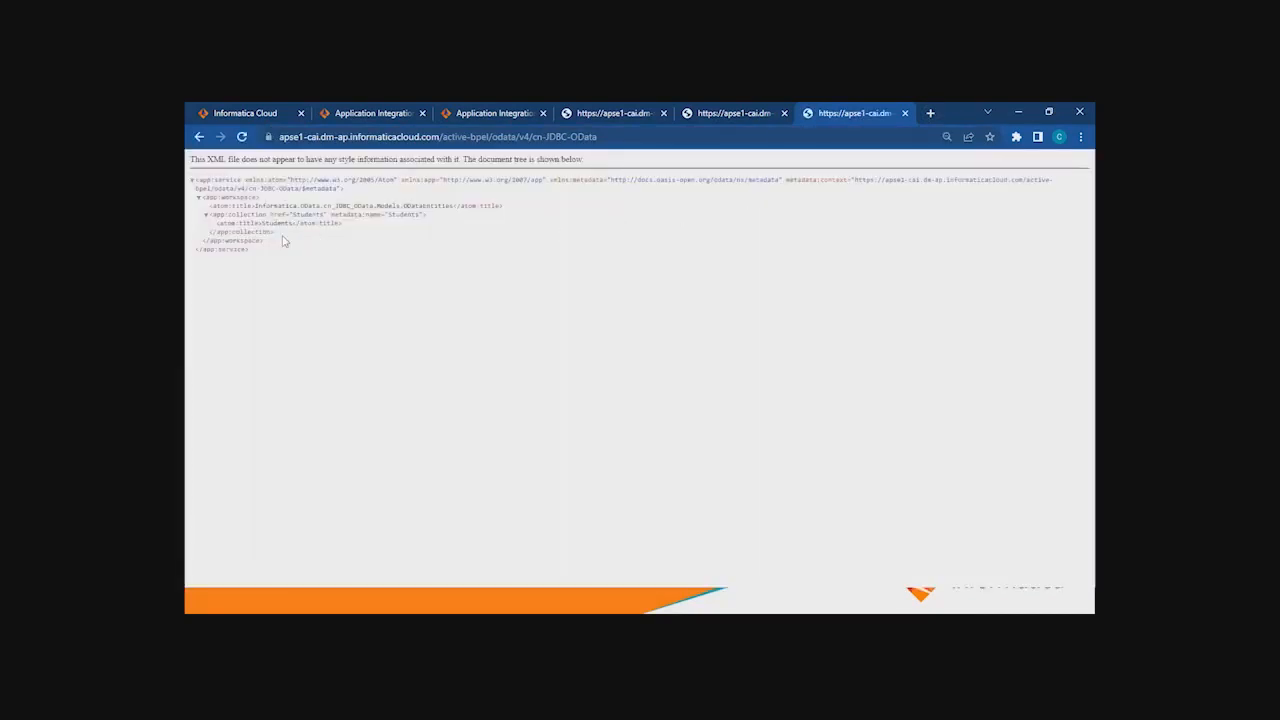
drag(296, 215, 389, 216)
drag(271, 188, 290, 216)
click(360, 215)
Step: Try to query the cn-JDBC-OData service root URL with the option ?$top=1
click(634, 137)
click(643, 136)
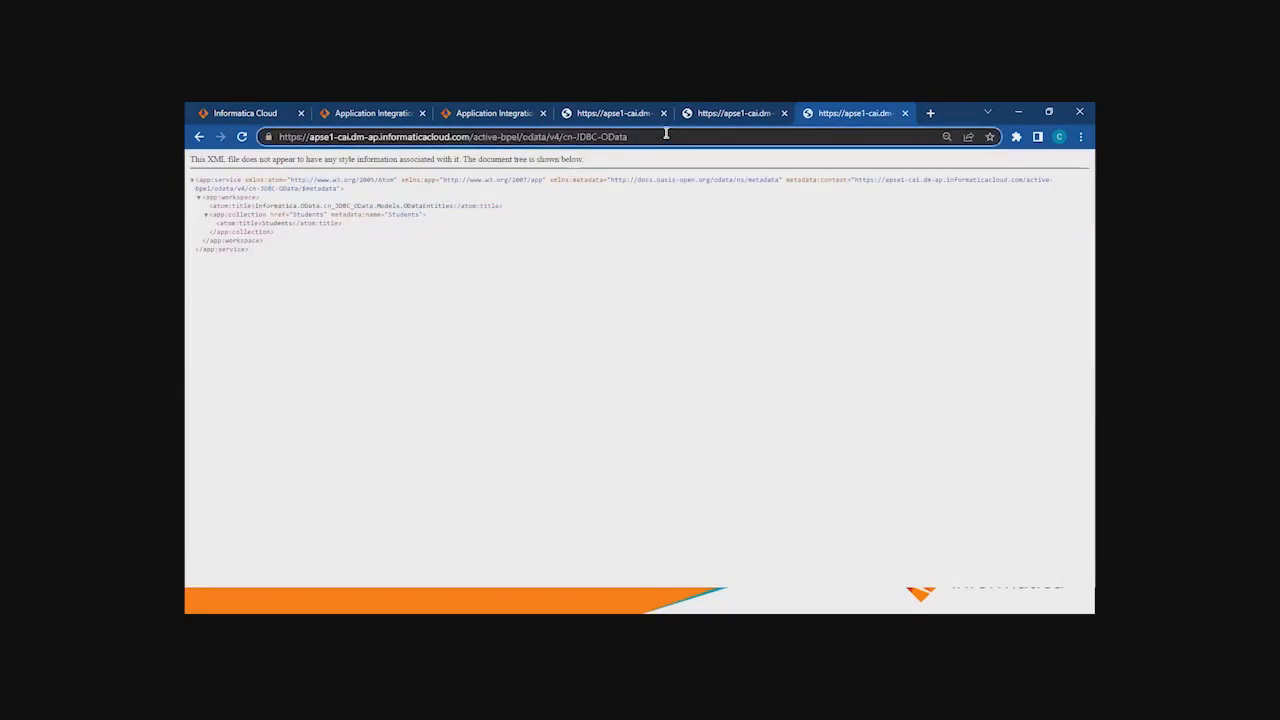
text(?)
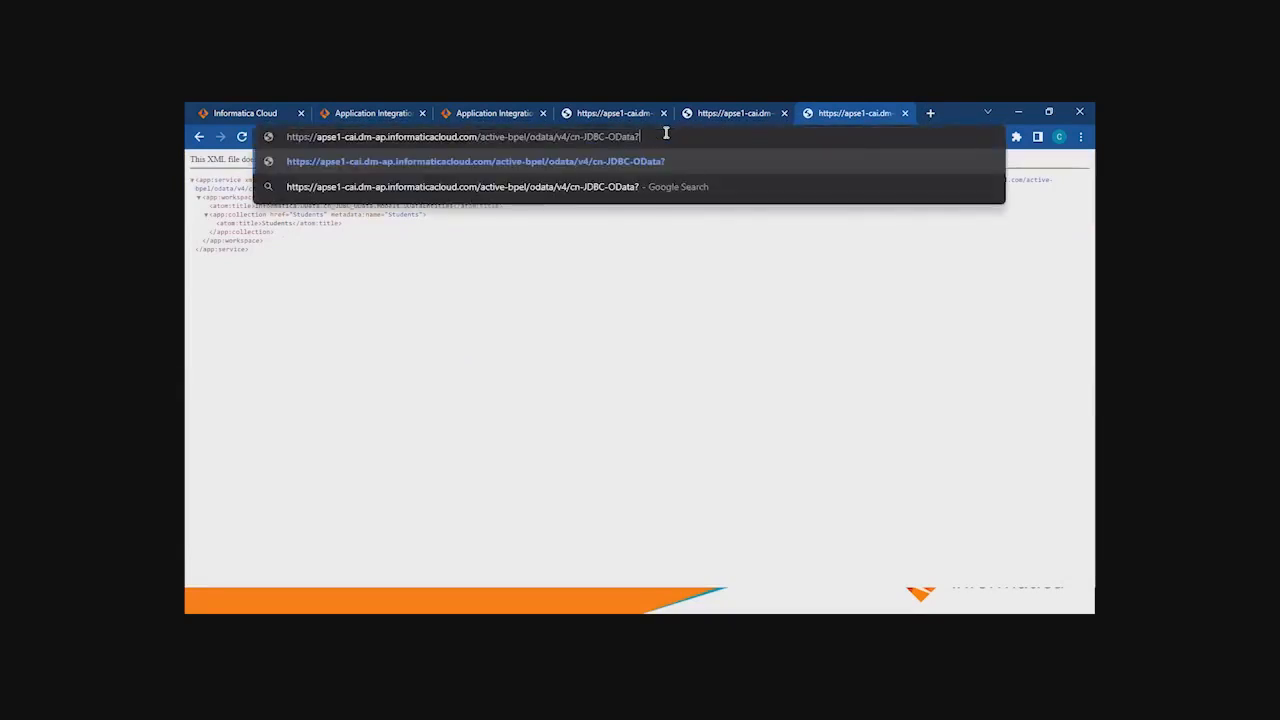
text($top)
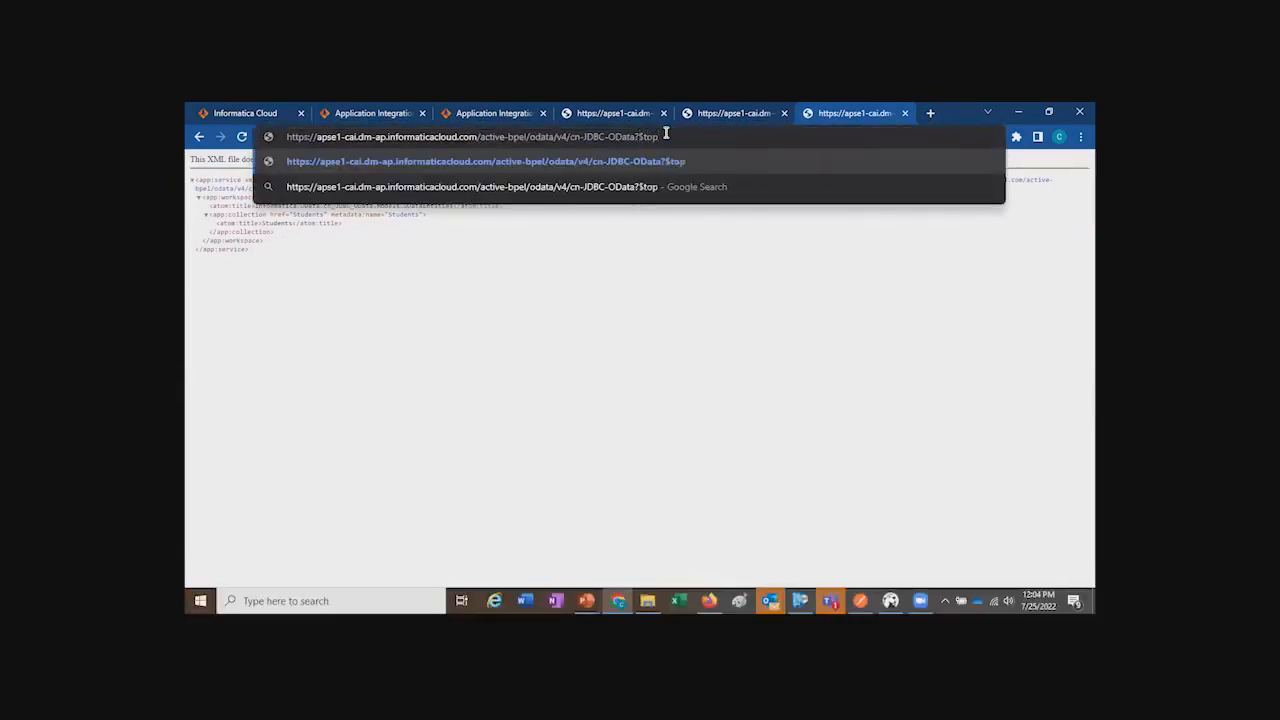
text(=1)
key(Return)
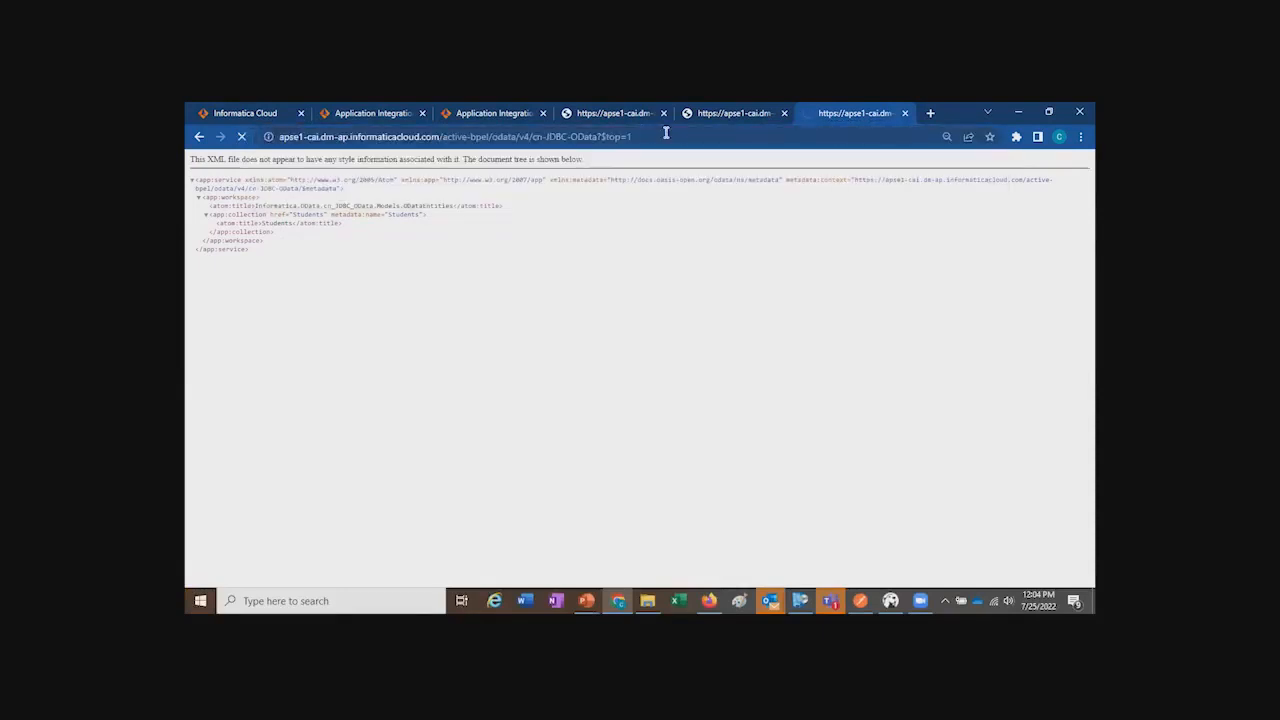
Step: Query the Students collection by inserting /Students before ?$top=1 in the cn-JDBC-OData service URL
click(601, 136)
key(Right)
key(Left)
key(Left)
key(Left)
key(Left)
key(Left)
key(Left)
key(Left)
key(Left)
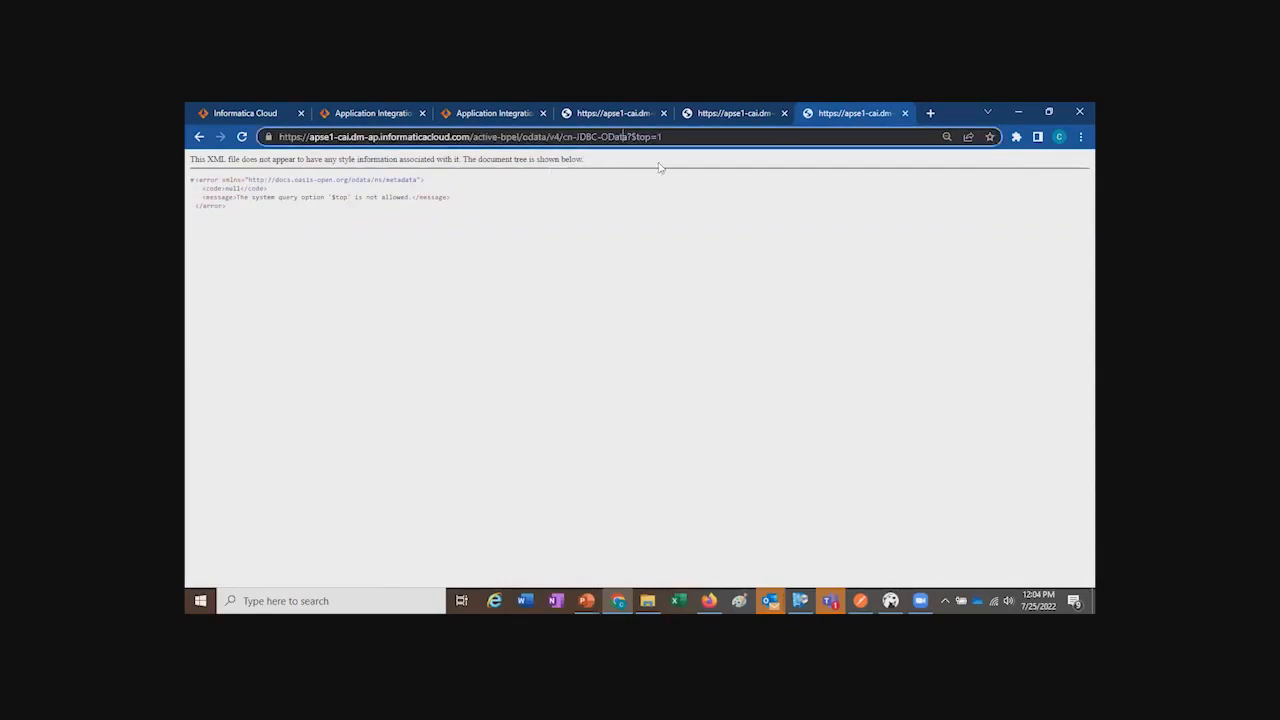
text(/Students)
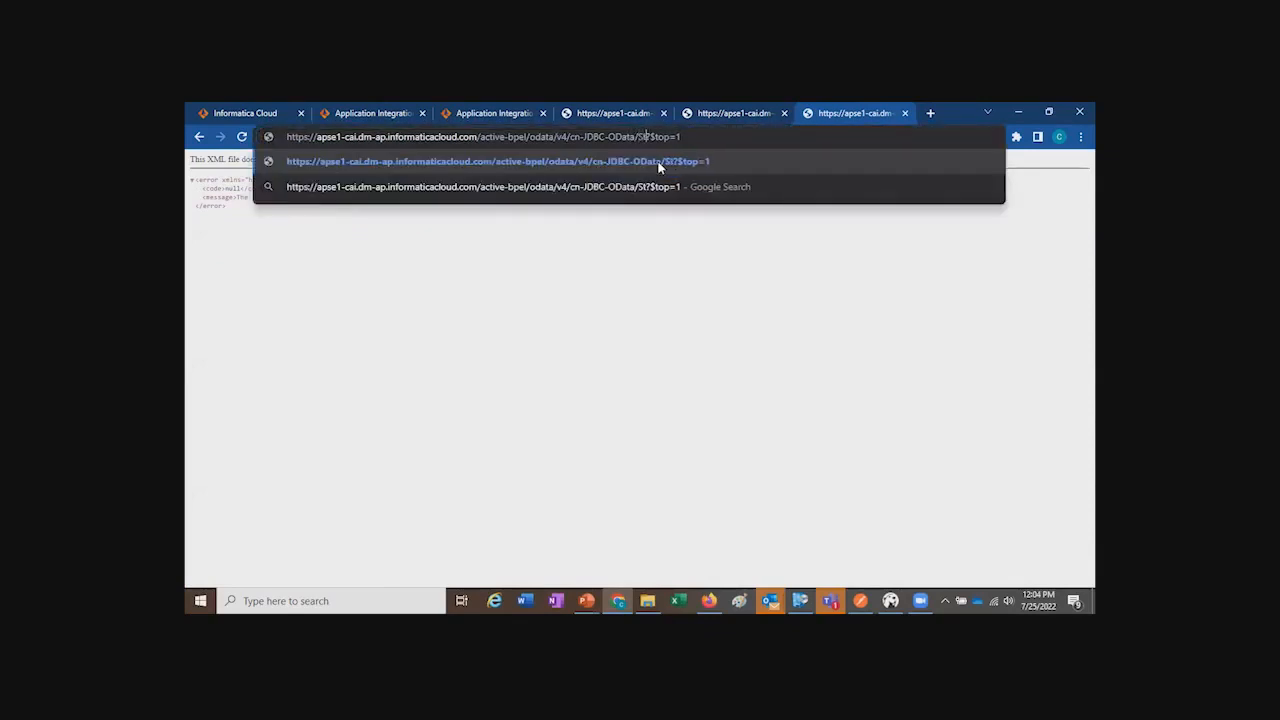
key(Return)
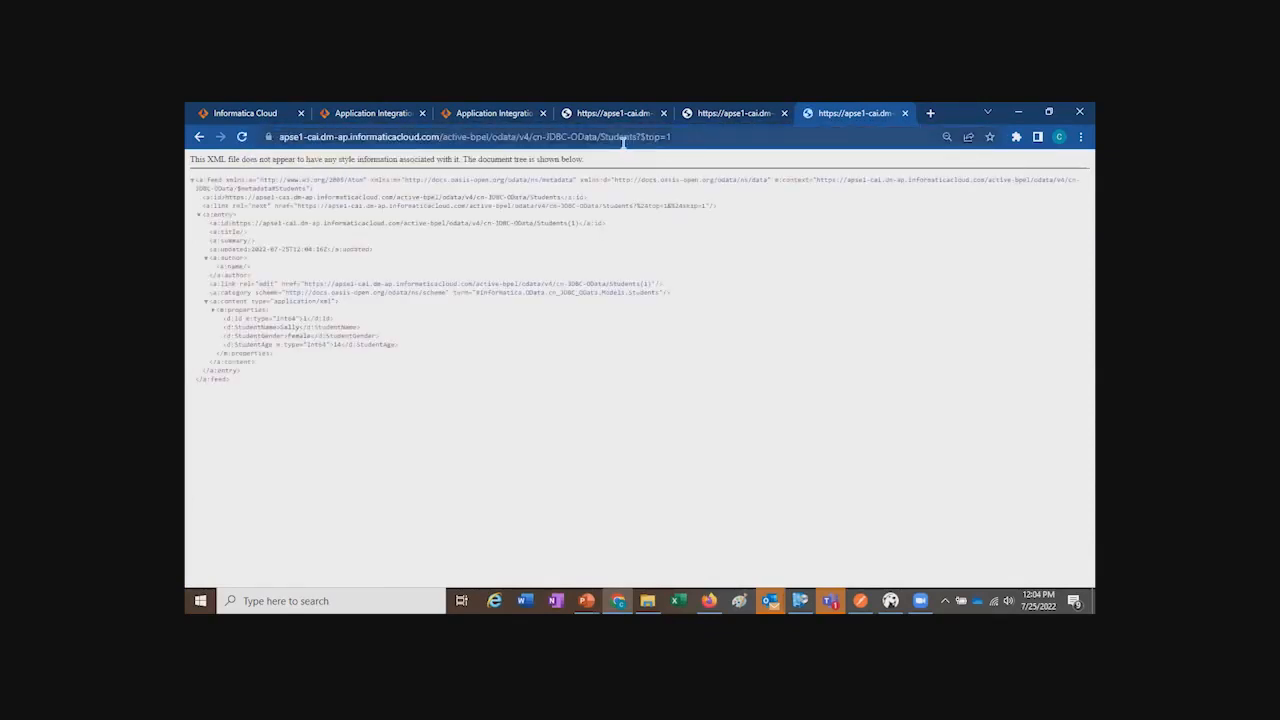
Step: Examine the returned student entry's Id, StudentName, StudentGender and StudentAge properties
double_click(632, 137)
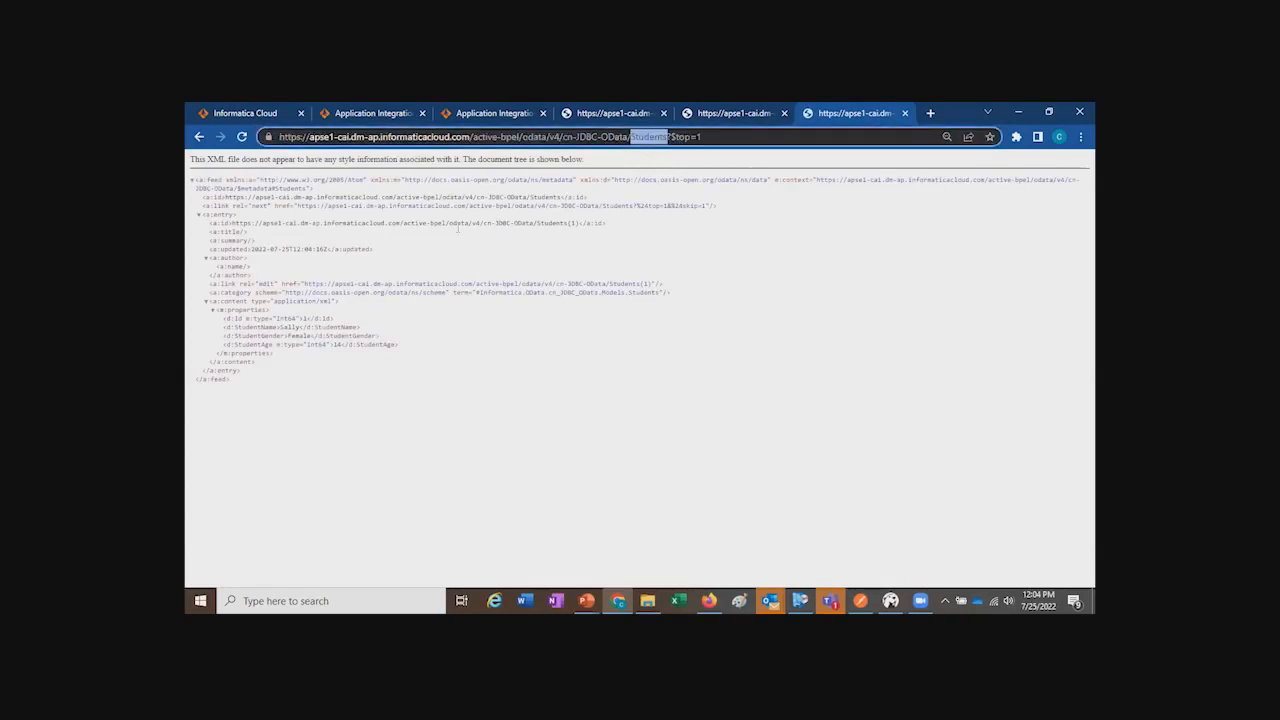
drag(199, 276, 310, 420)
click(316, 398)
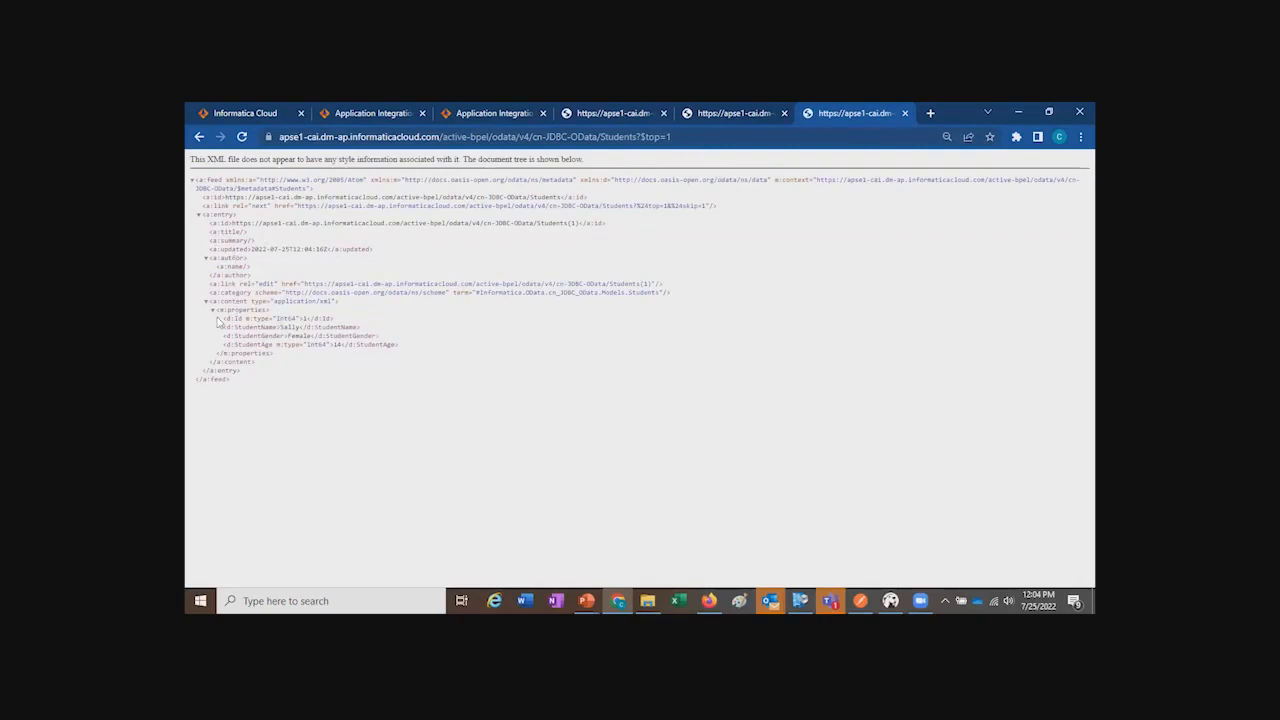
drag(218, 320, 398, 338)
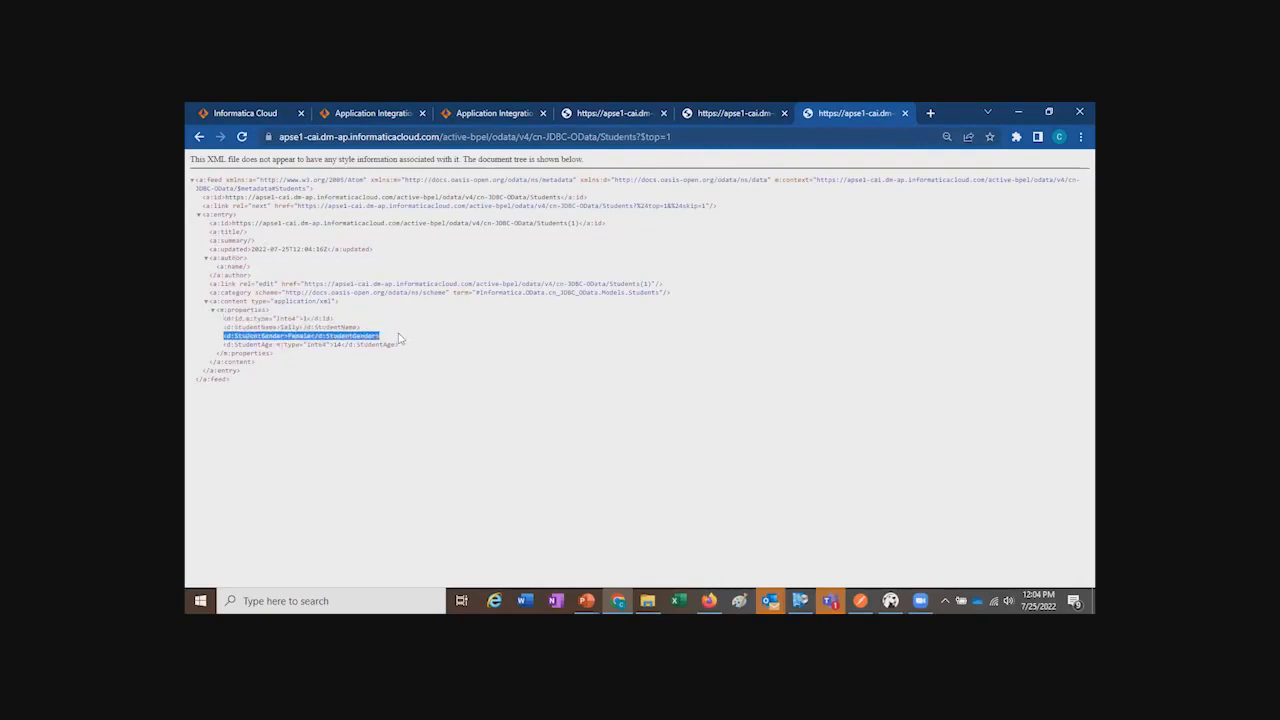
drag(223, 344, 408, 346)
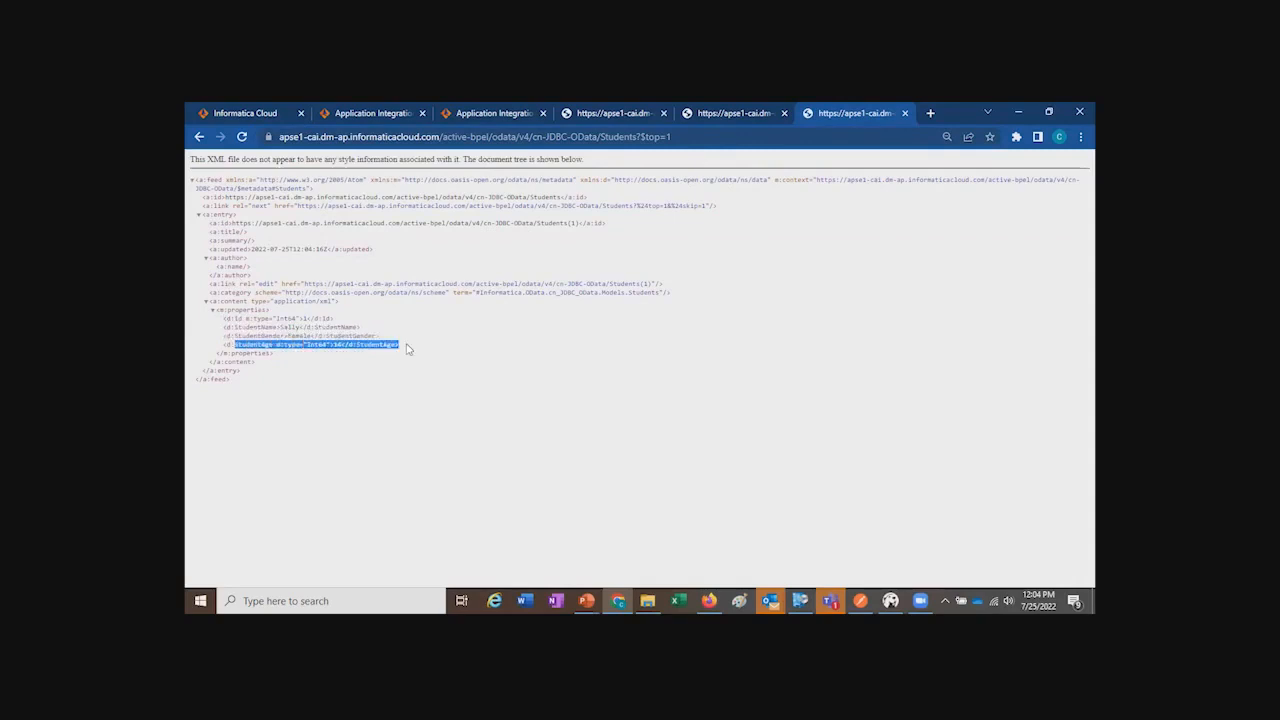
click(408, 346)
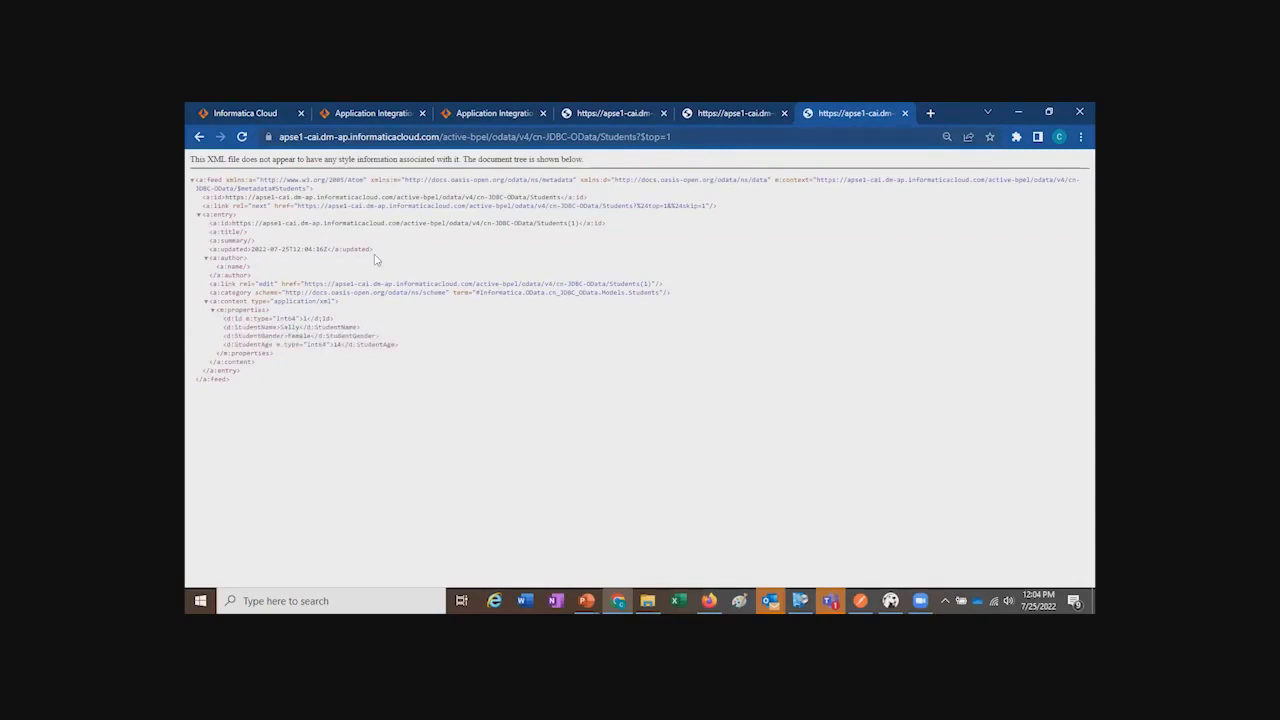
Step: Remove ?$top=1 from the Students URL to query the whole collection, and look through its entries
drag(672, 136, 638, 137)
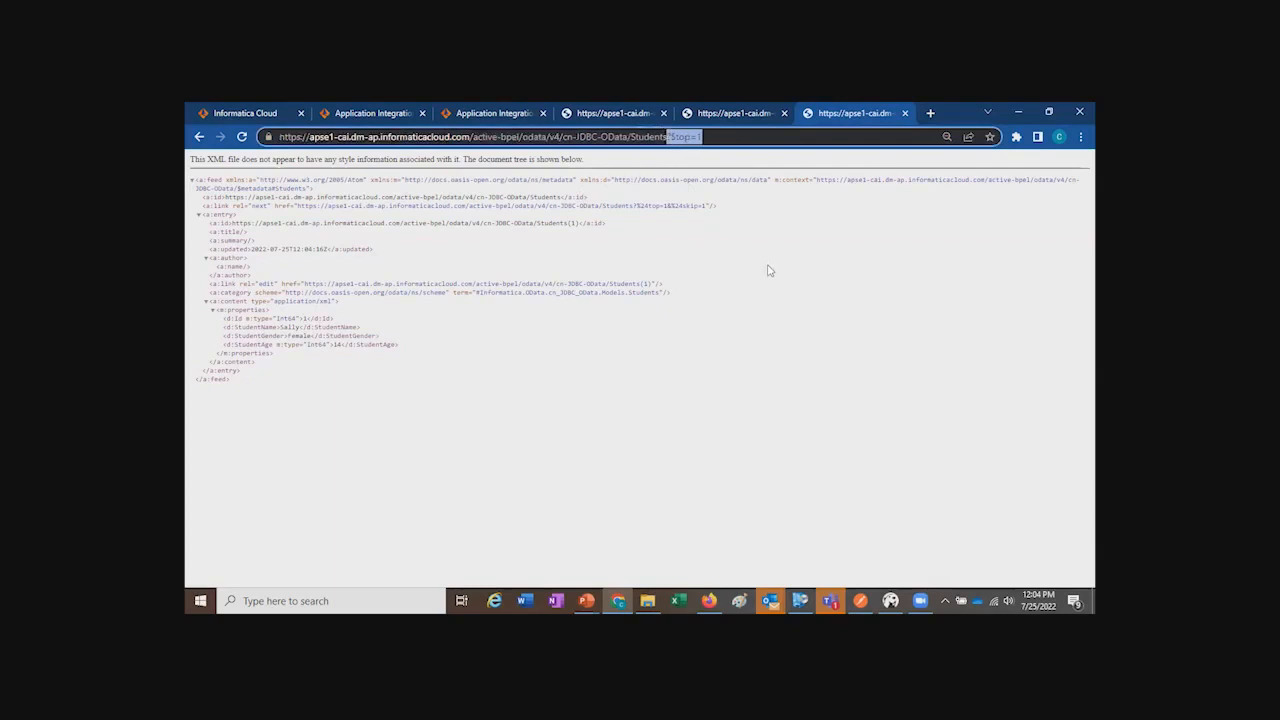
key(BackSpace)
key(Return)
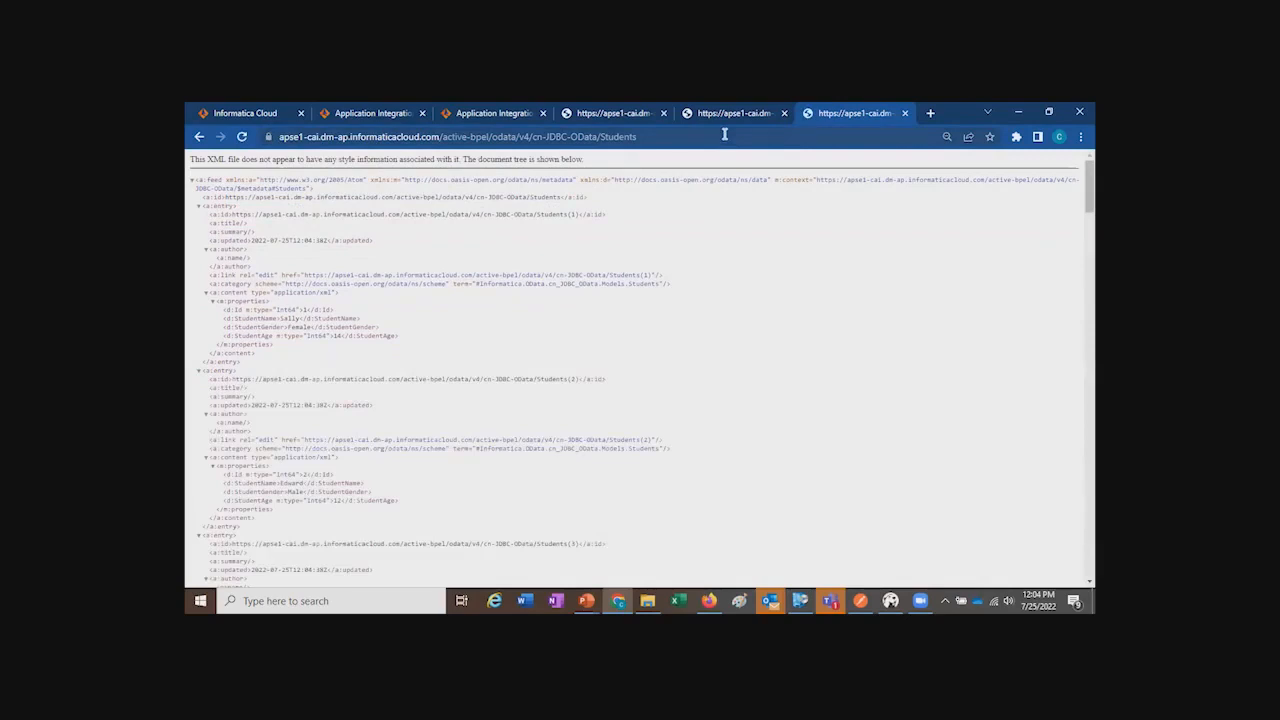
scroll(403, 488, down, 5)
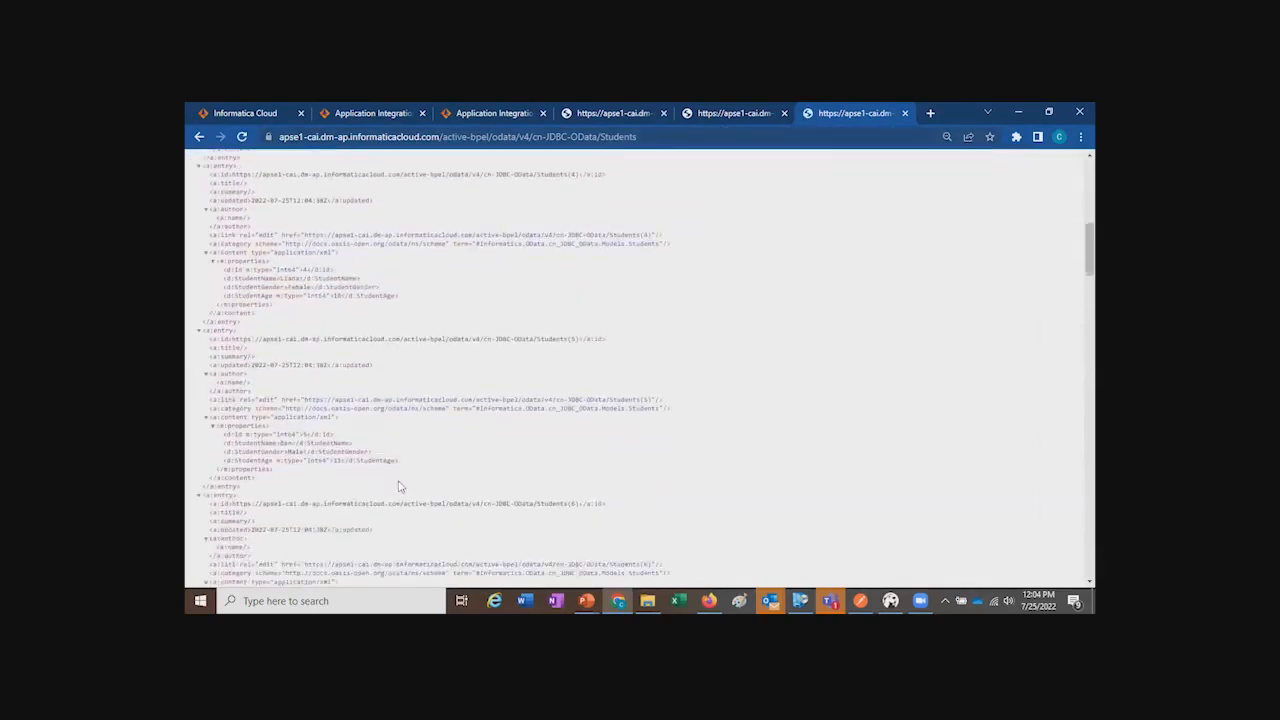
scroll(403, 488, down, 10)
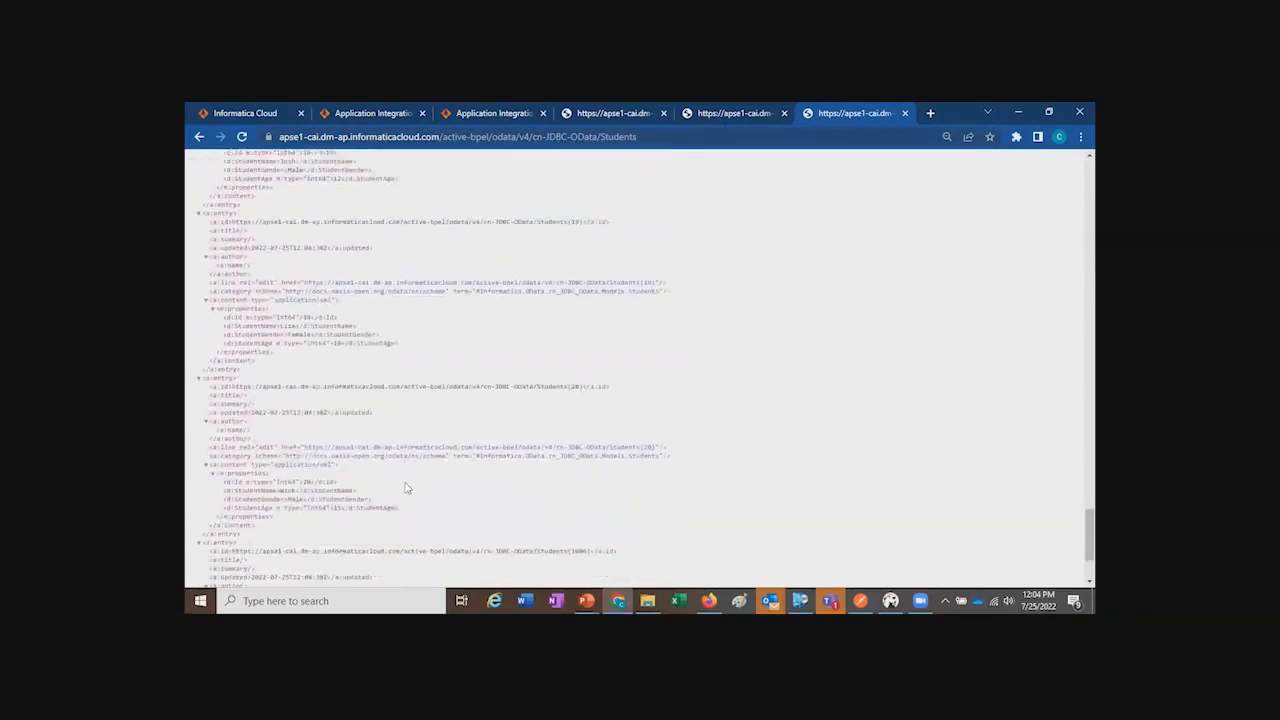
scroll(410, 488, up, 15)
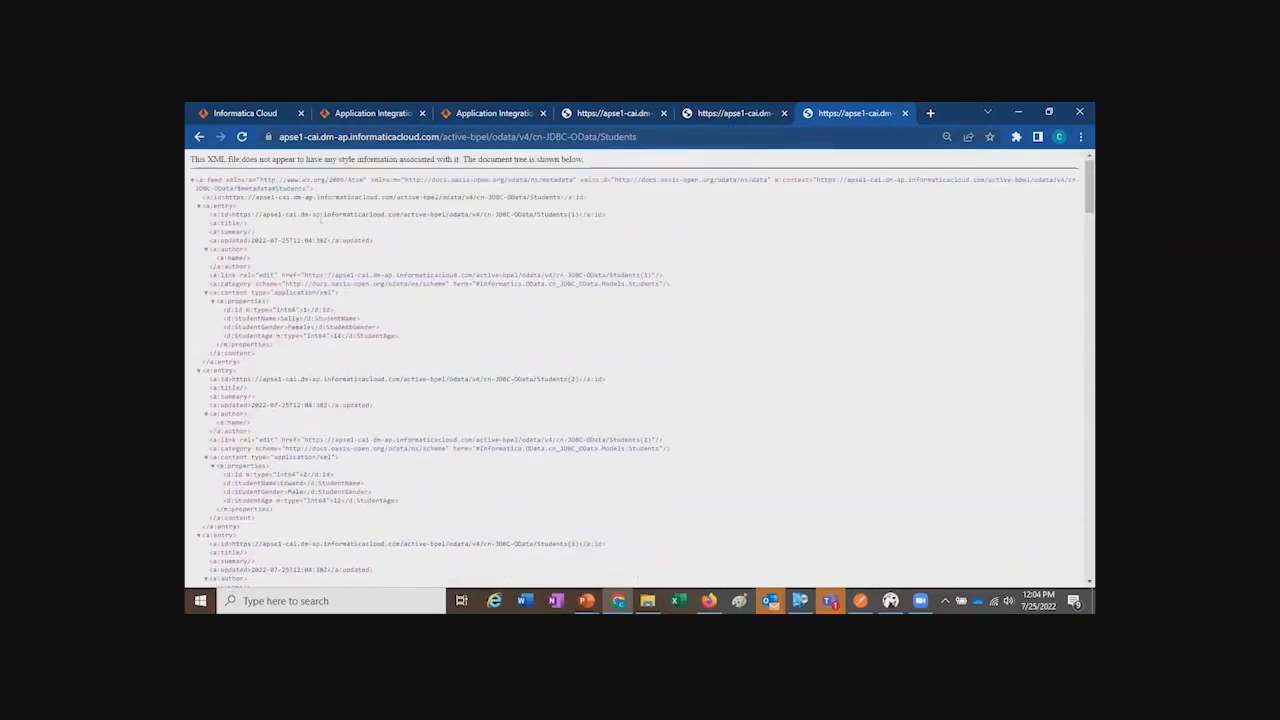
Step: Query the Students collection with the option ?$top=1 again
double_click(698, 136)
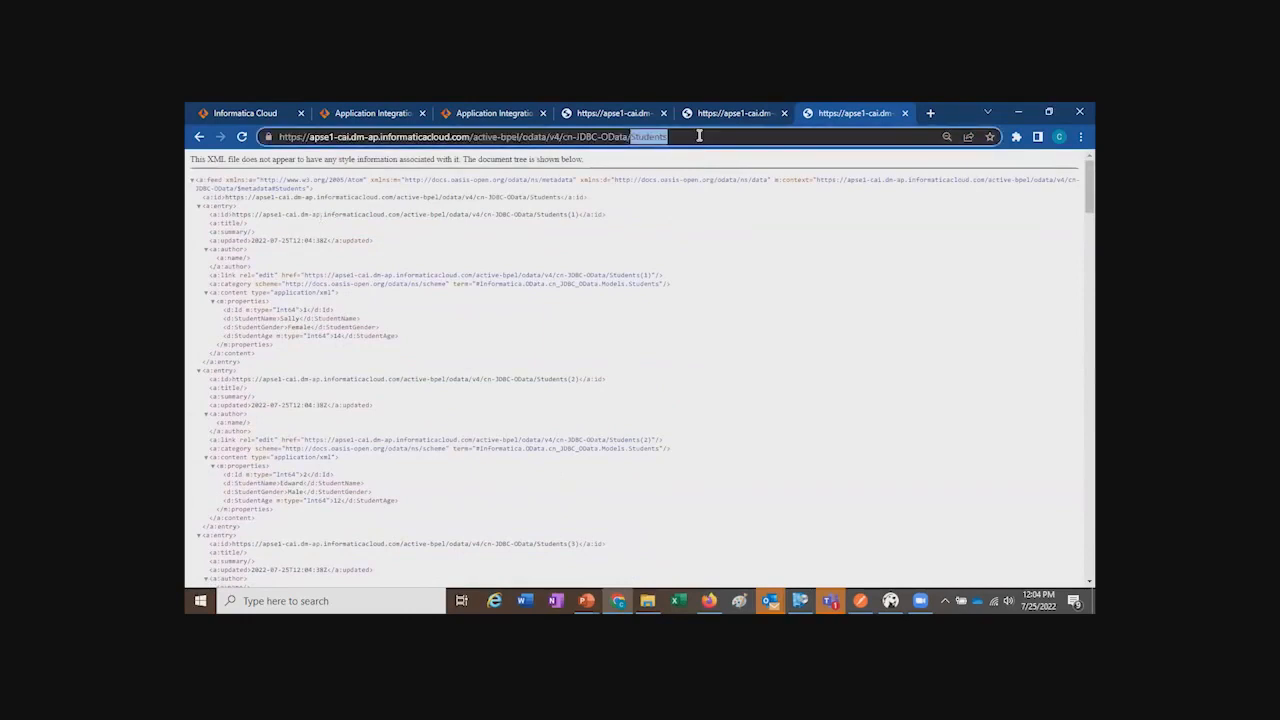
click(698, 136)
text(?$top=1)
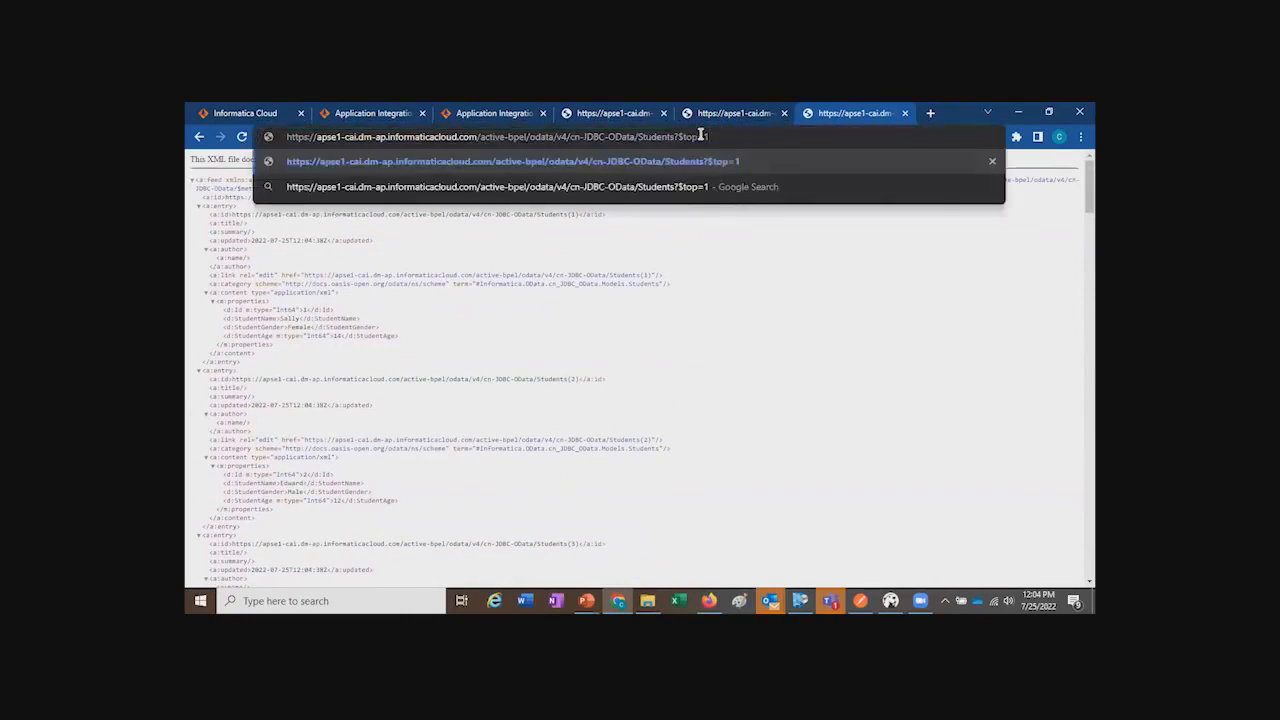
key(Return)
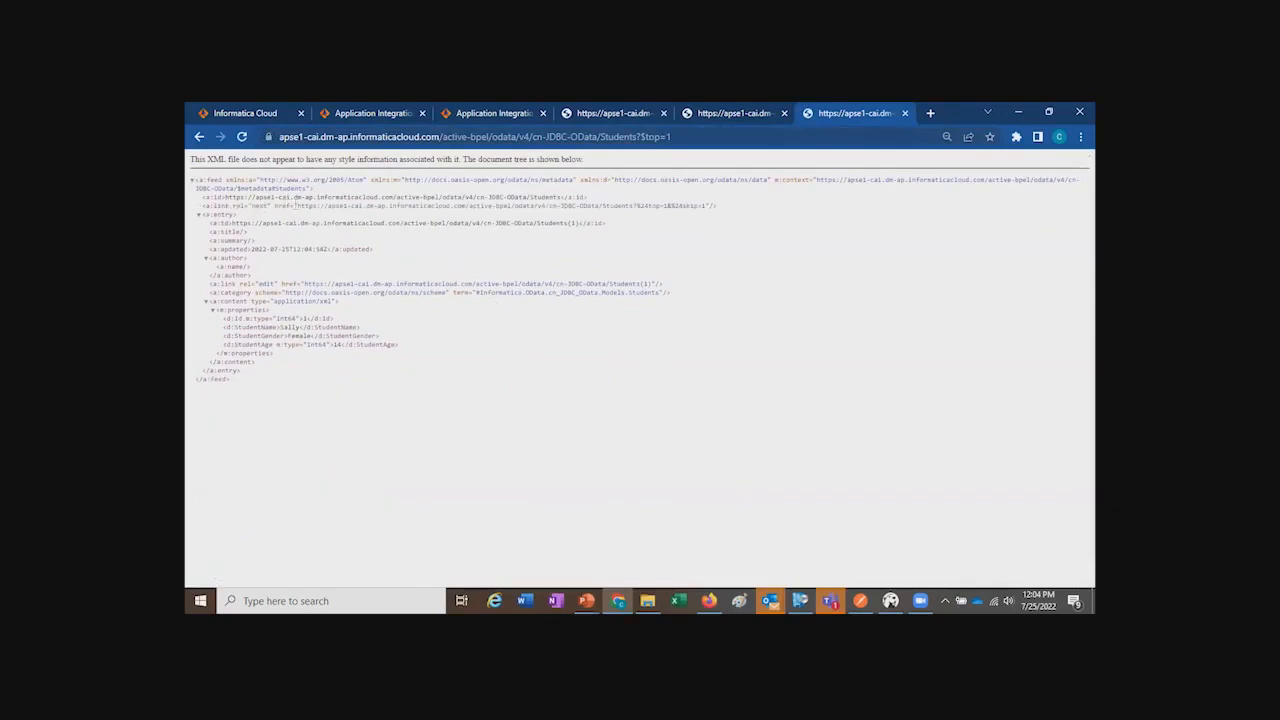
Step: Try to open the next-page link copied from the Students feed, and return to the ?$top=1 query
drag(297, 205, 706, 205)
key(ctrl+c)
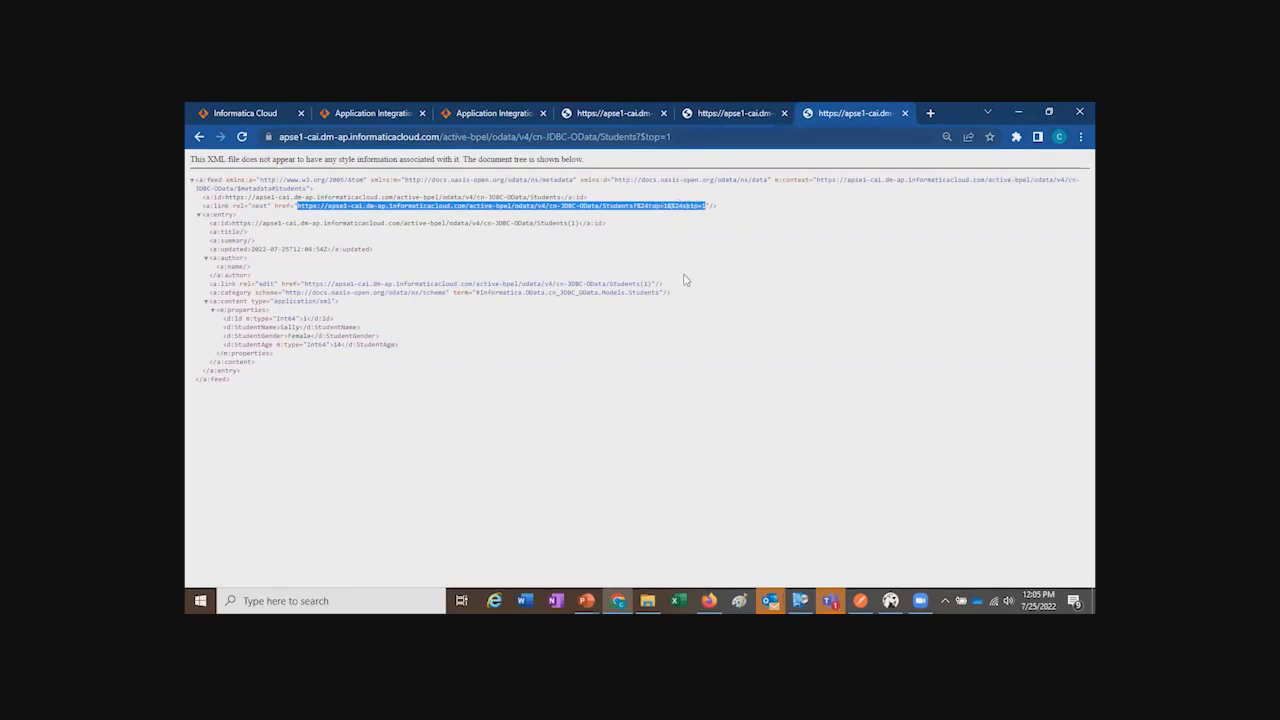
click(705, 137)
key(ctrl+v)
key(Return)
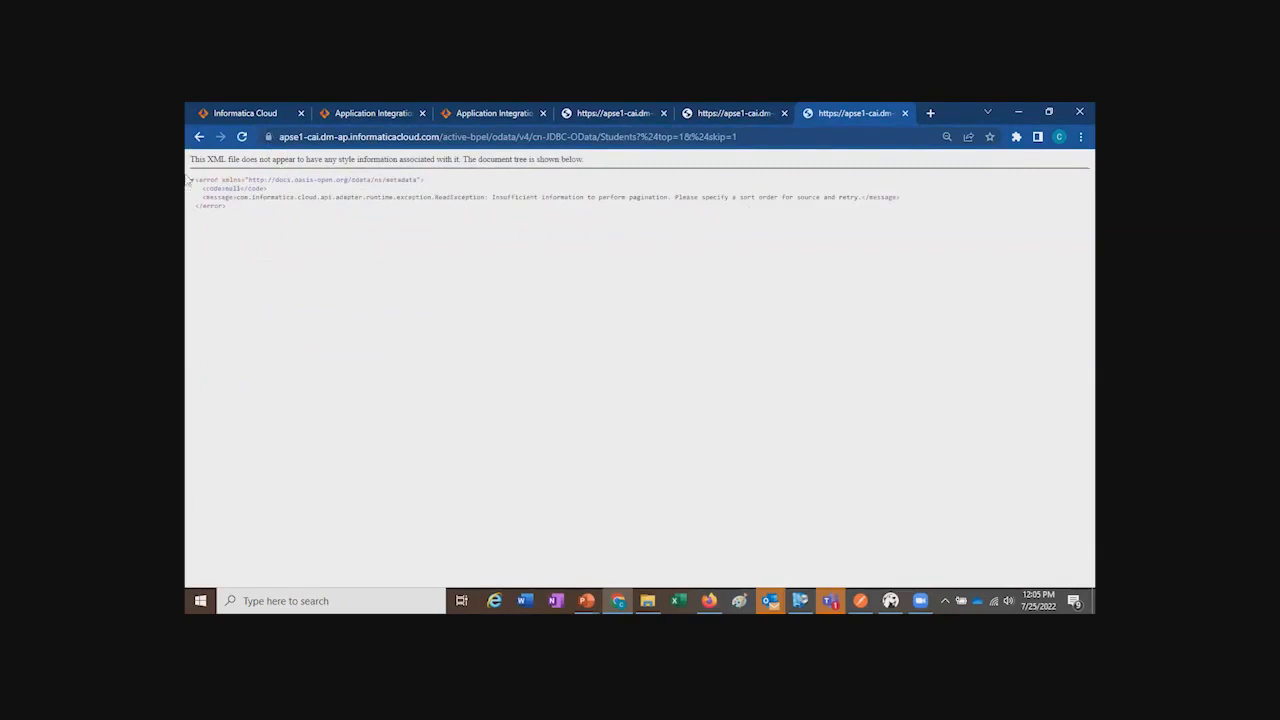
click(199, 137)
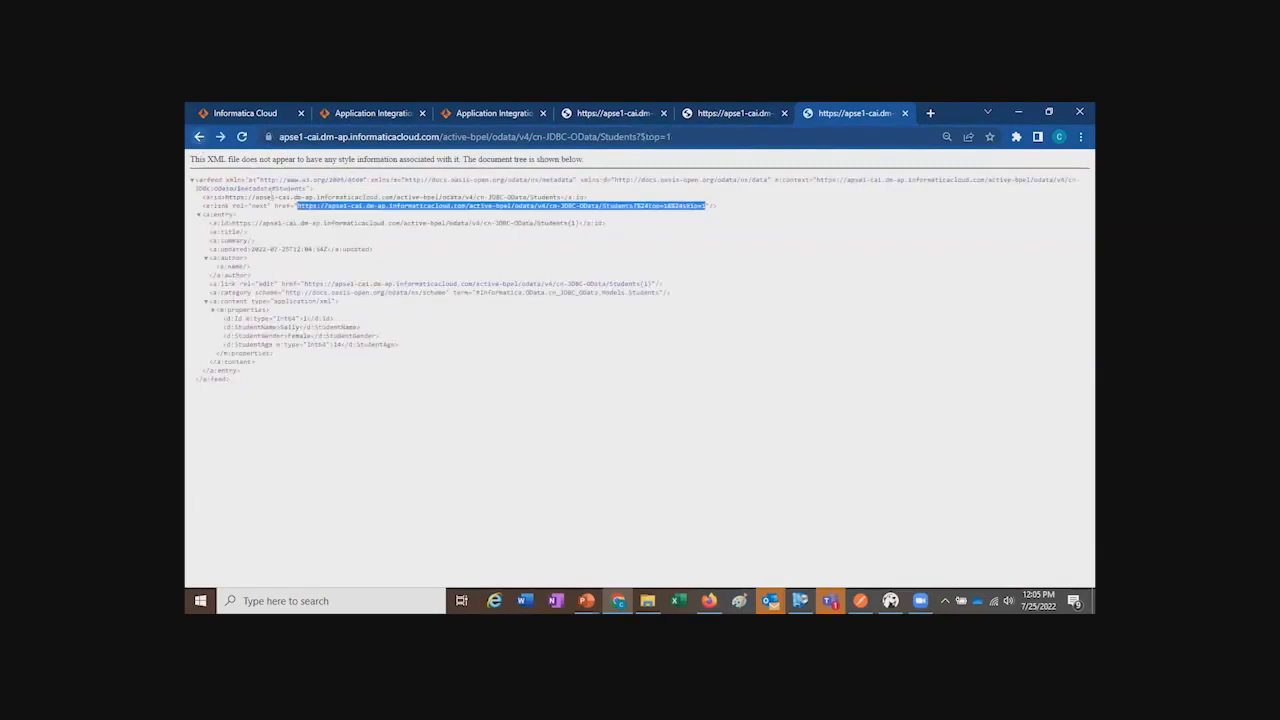
Step: Try to query Students with ?$top=1&$skip=1, and return to the ?$top=1 query
click(692, 137)
click(692, 137)
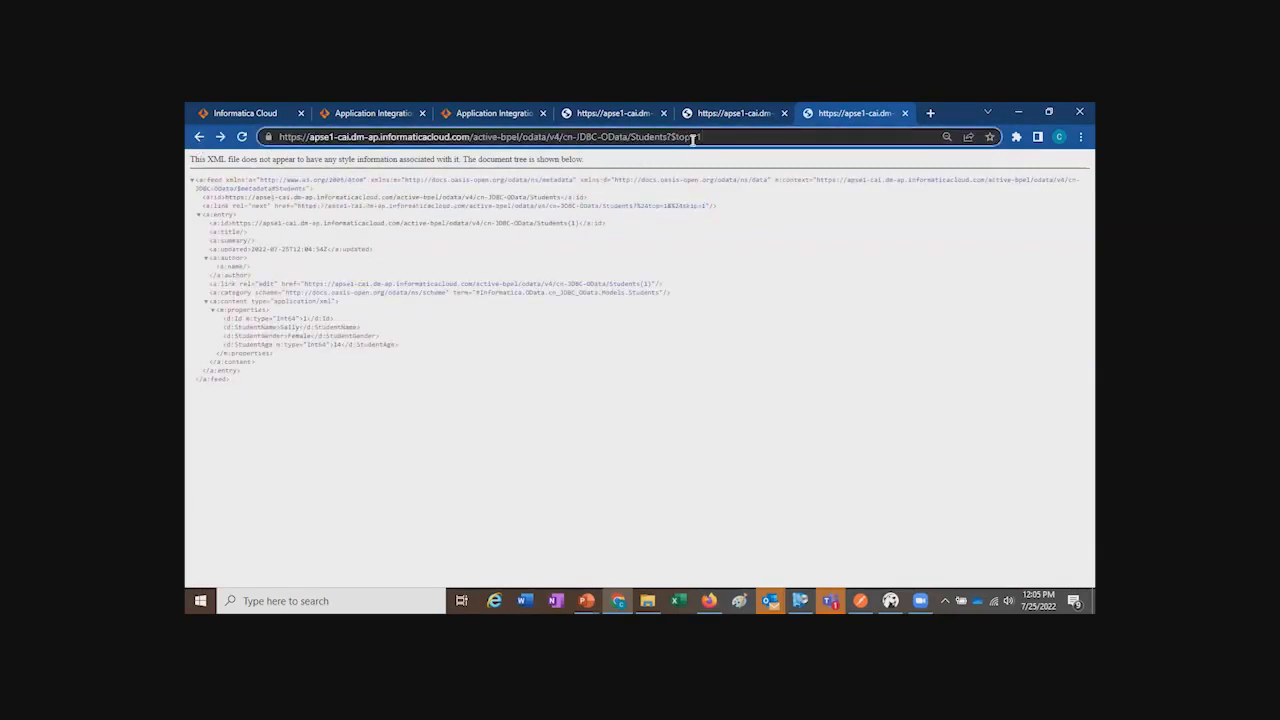
text(&$)
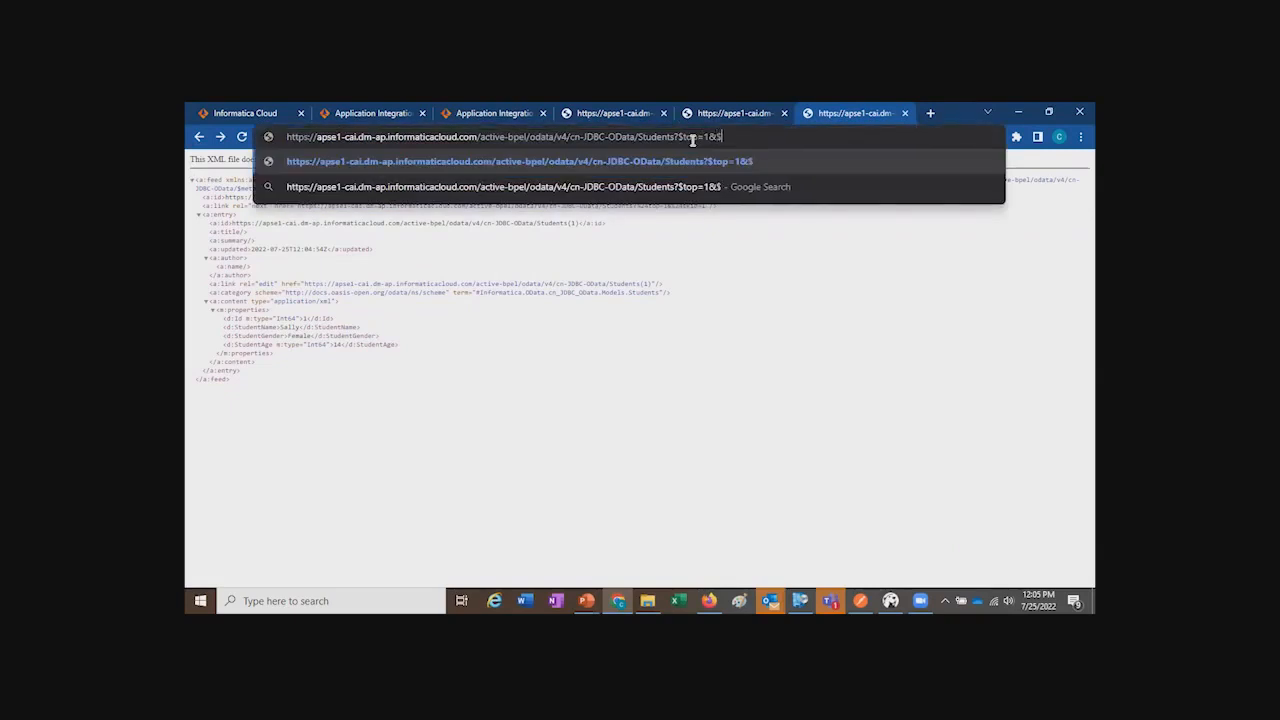
text(skip=2)
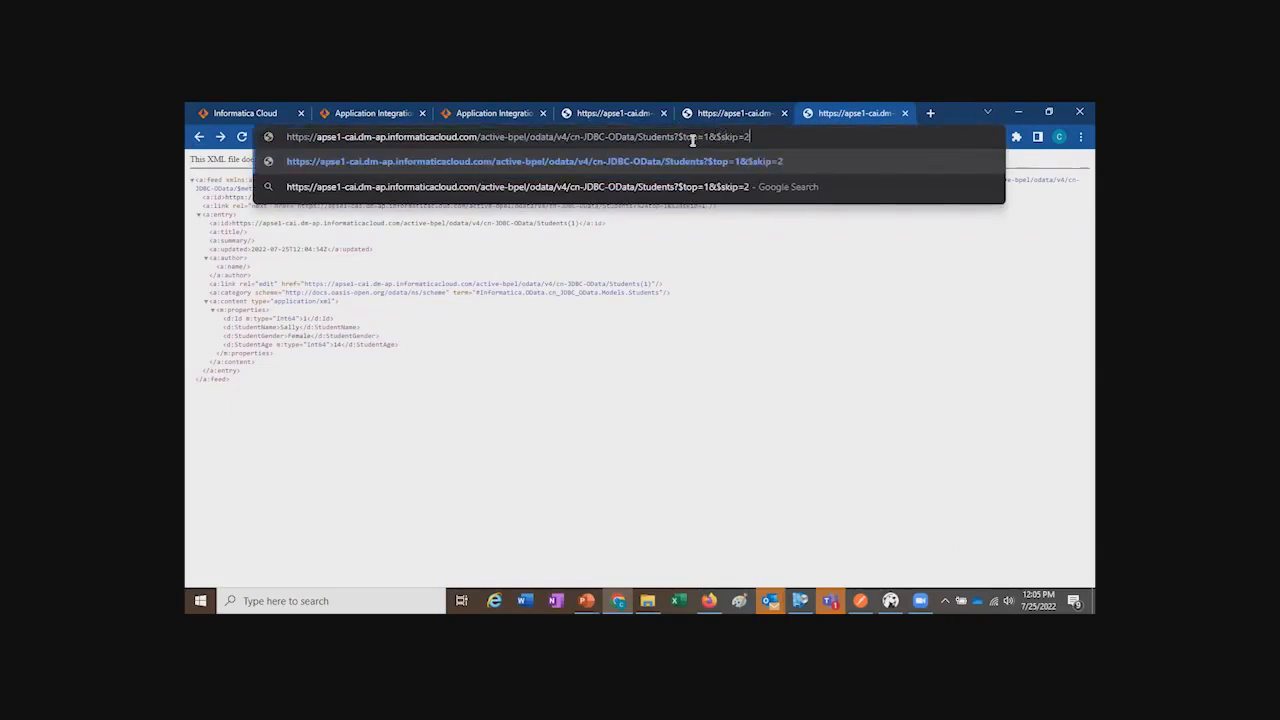
key(BackSpace)
text(1)
key(Return)
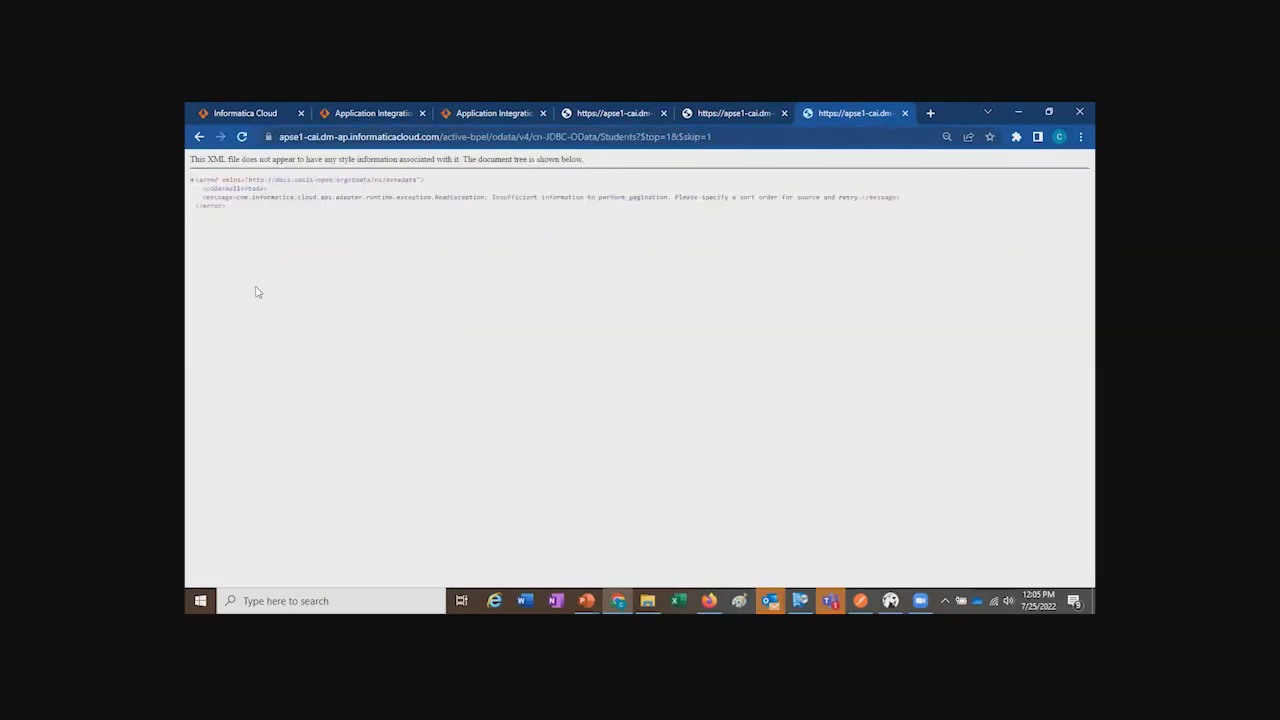
click(743, 136)
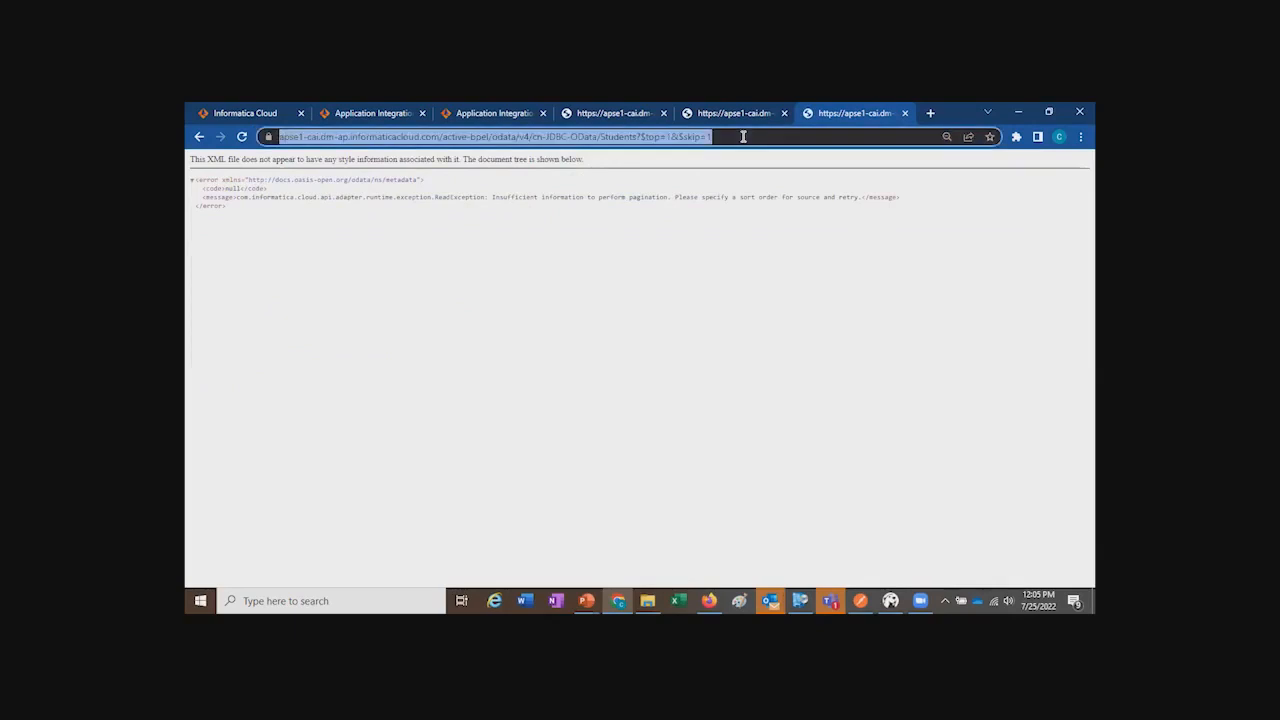
click(203, 137)
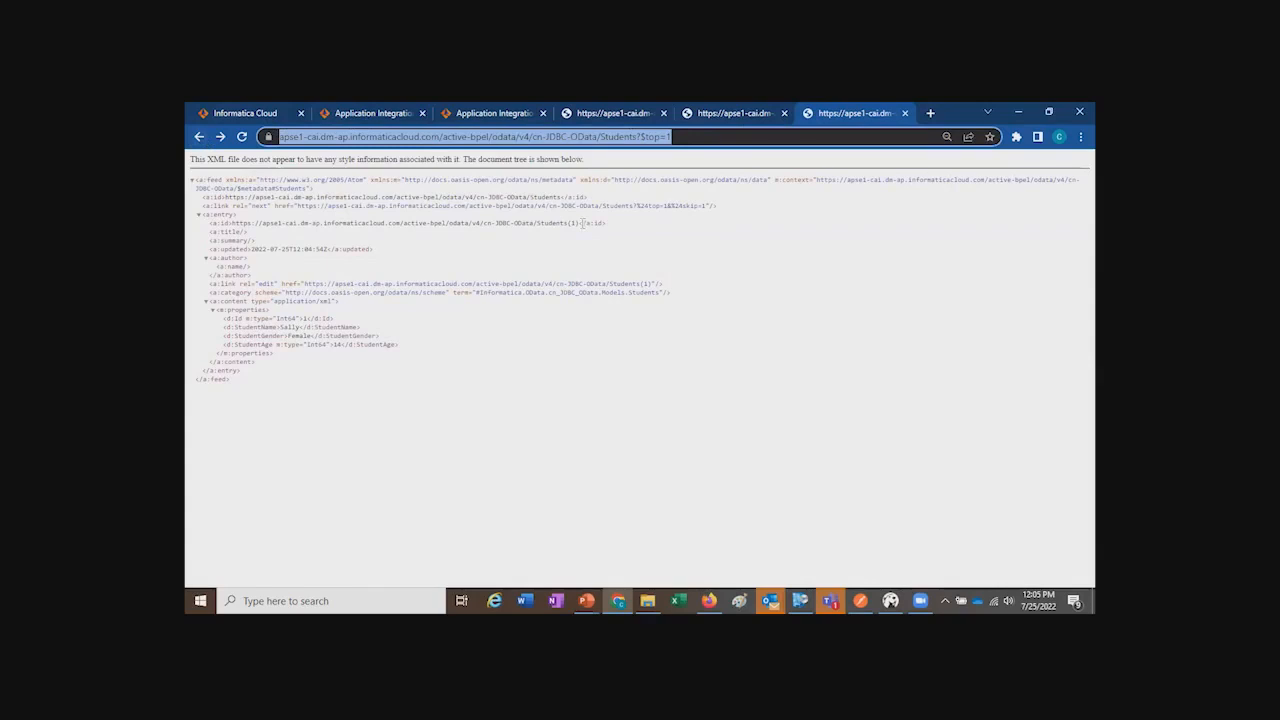
click(695, 137)
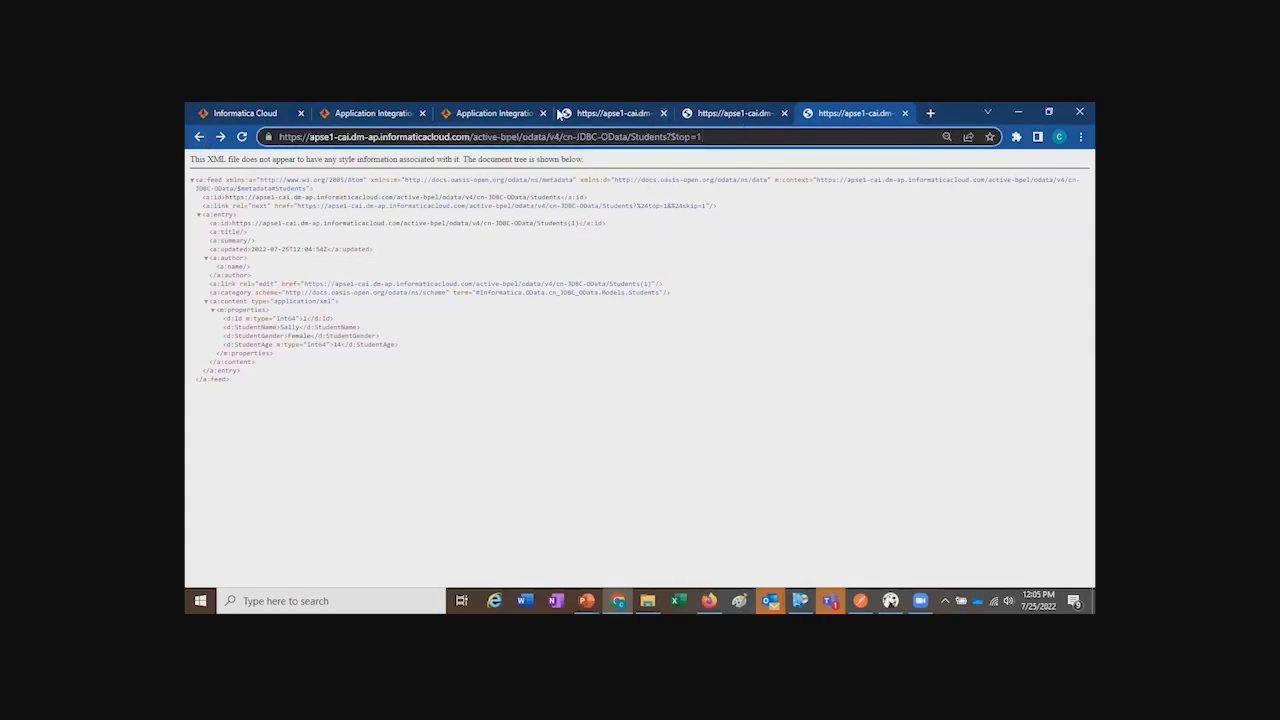
Step: Switch to the browser tab with the Students query for top=2, skip=2 and orderby=Id, rerun it and review its URL parameters
click(560, 113)
click(843, 139)
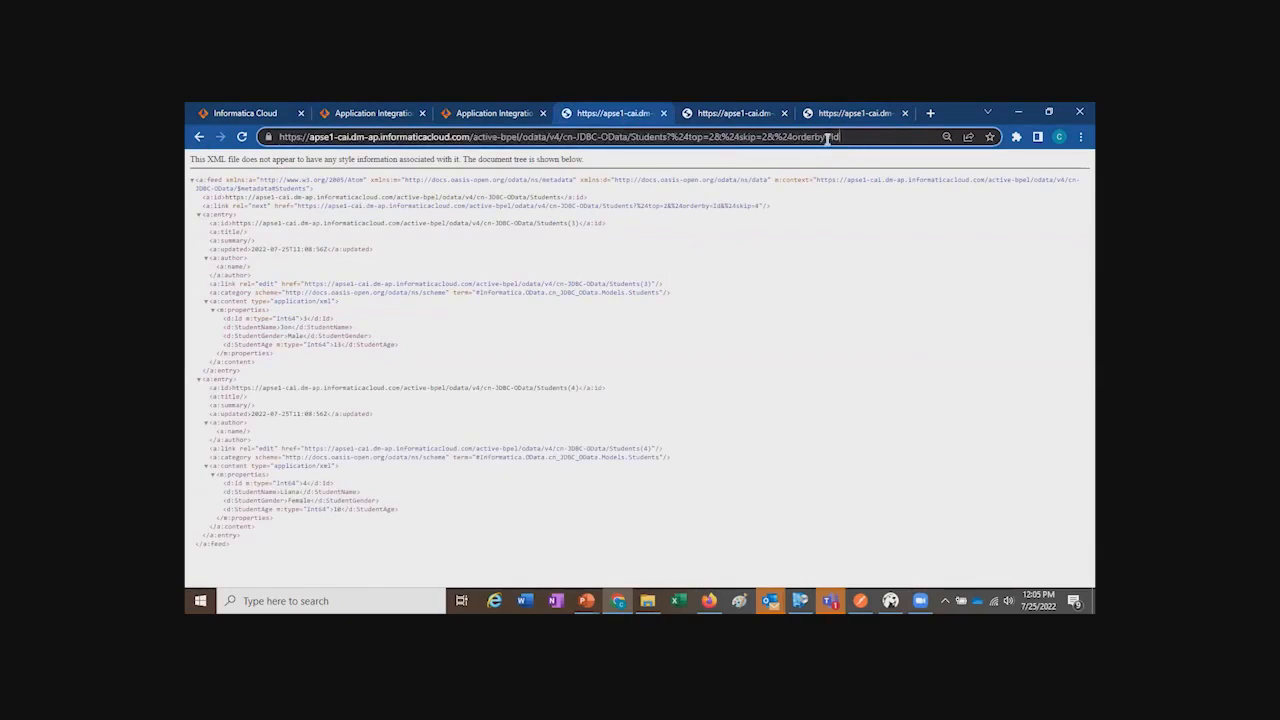
key(Return)
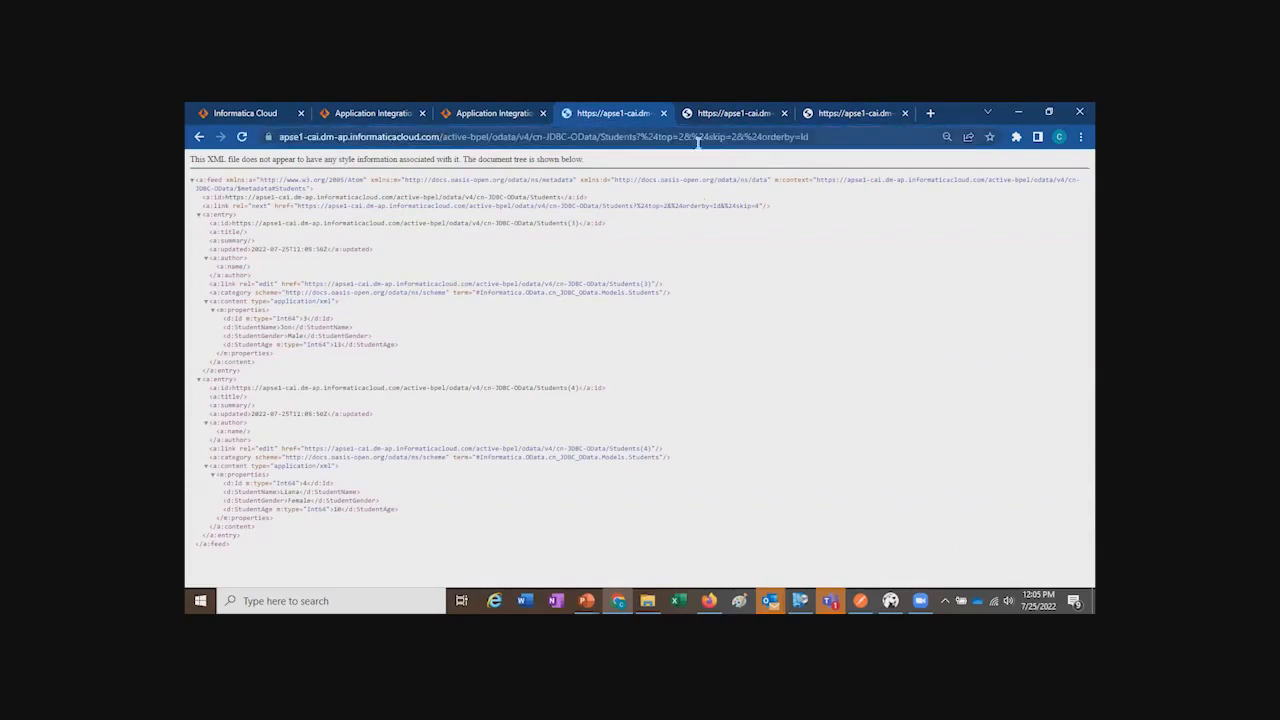
drag(649, 137, 738, 137)
Step: Query Students with top=1 and skip=1, keeping the orderby=Id parameter
click(768, 138)
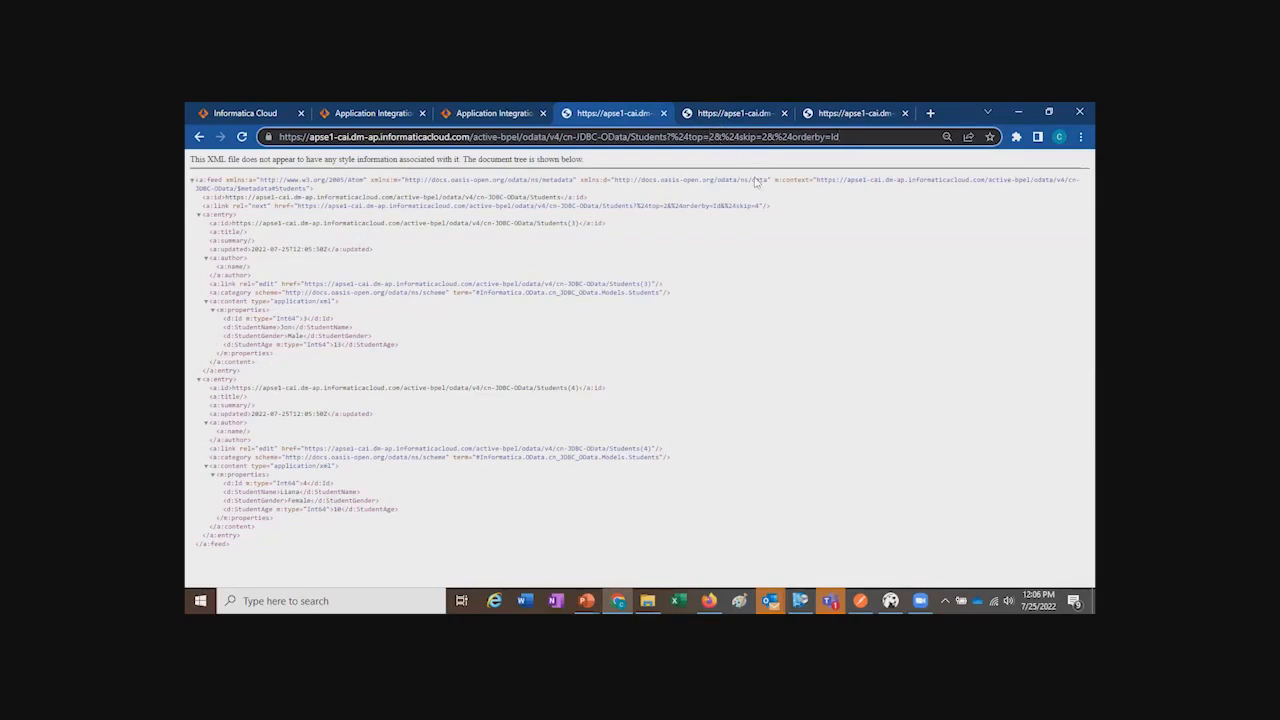
key(BackSpace)
text(1)
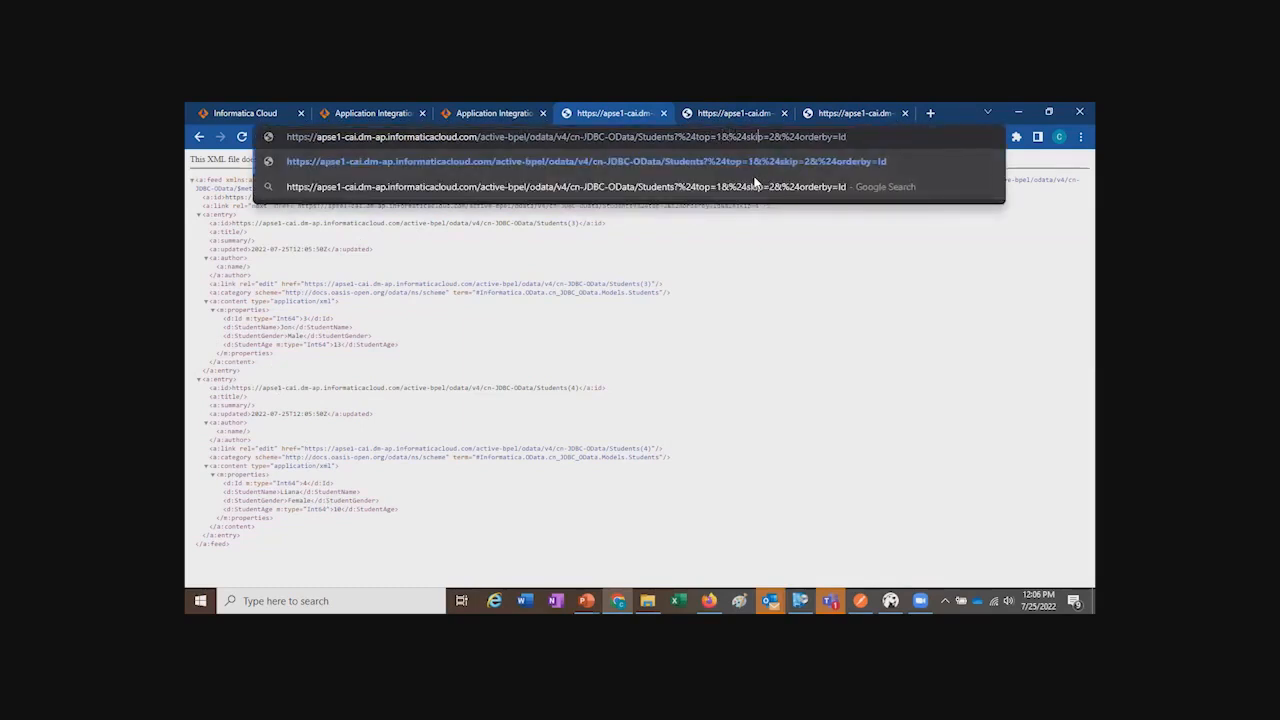
key(BackSpace)
text(1)
key(Return)
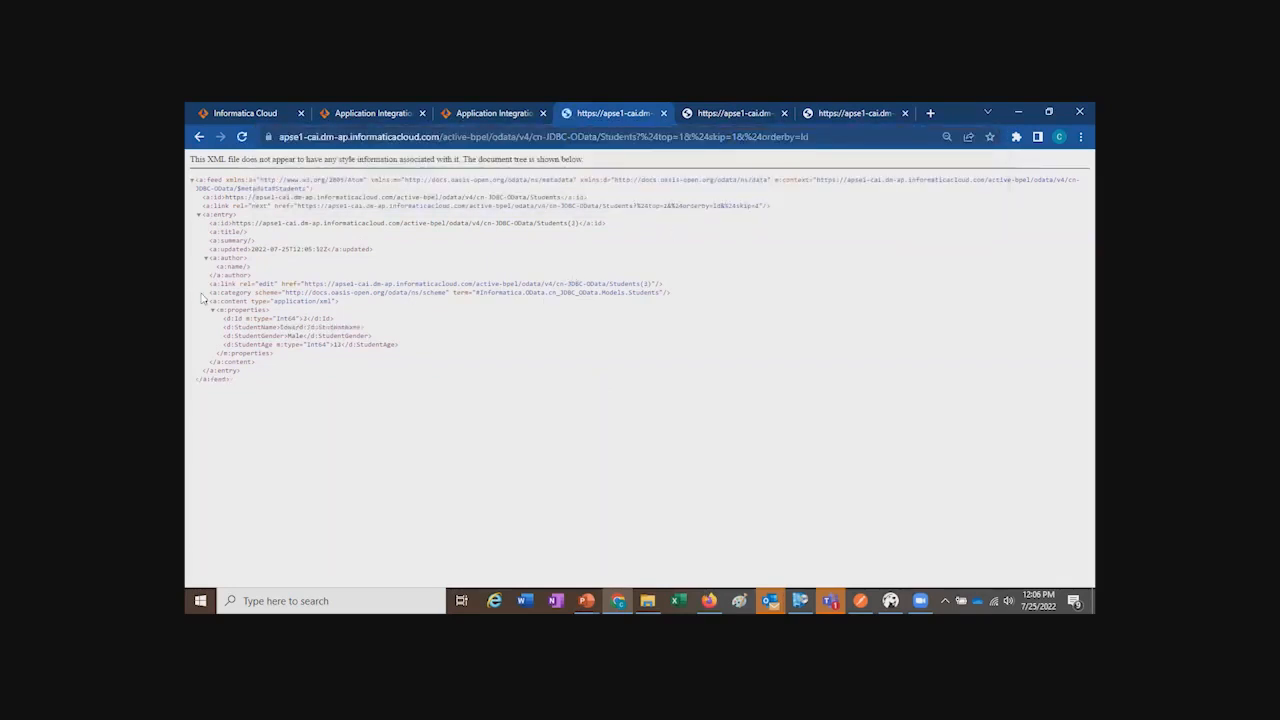
Step: Set both the top and skip parameters of the ordered Students query to 2 and run it
key(ctrl+l)
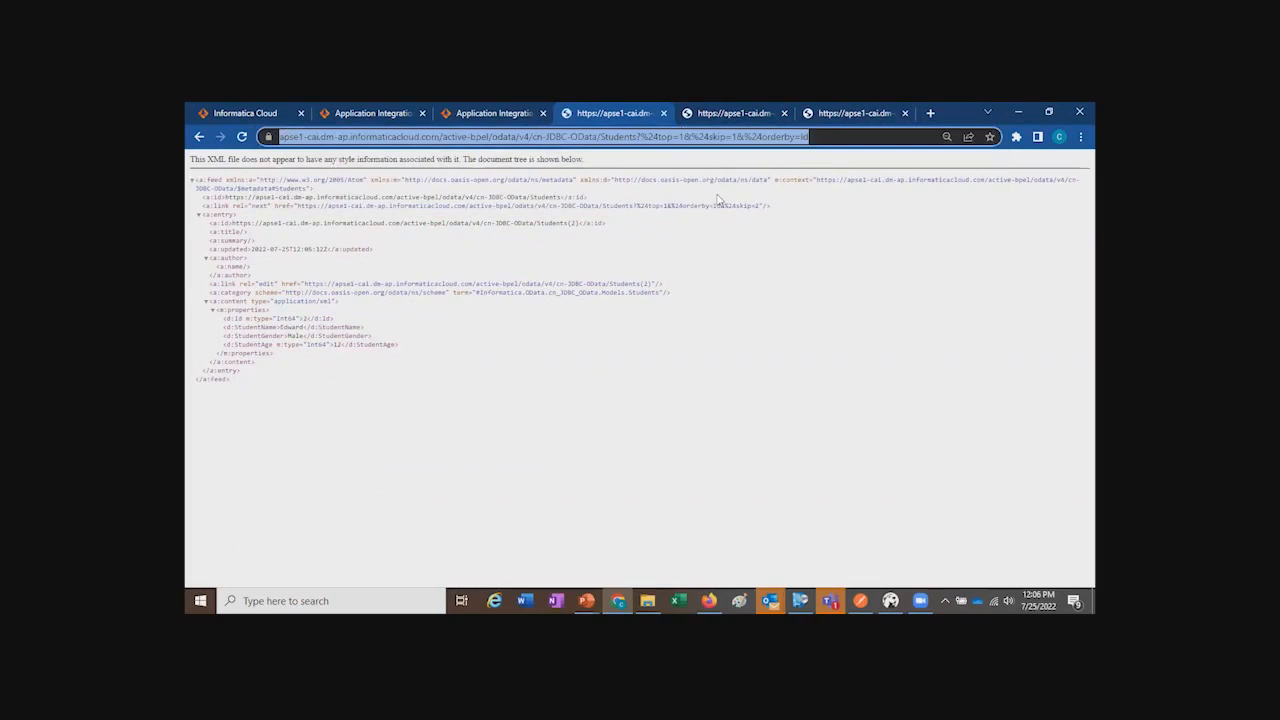
key(Right)
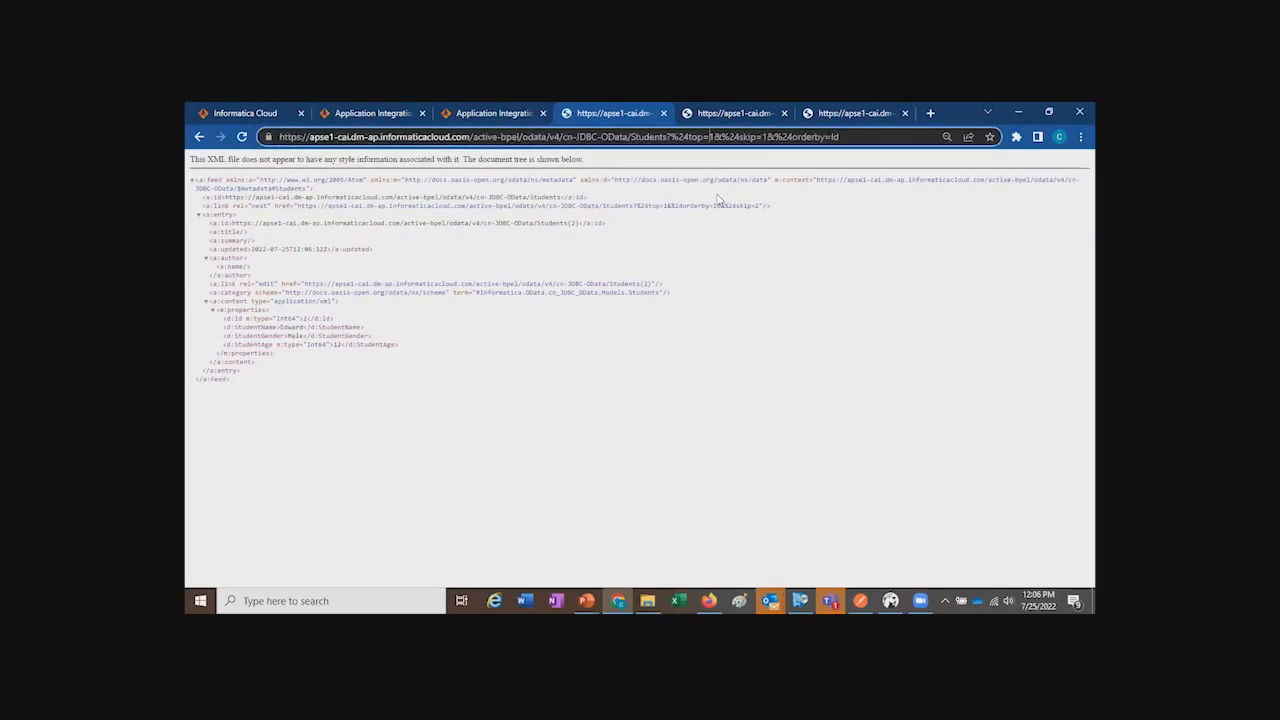
key(Delete)
text(2)
key(Right)
key(Right)
key(Right)
key(Right)
key(Right)
key(Right)
key(Right)
key(Right)
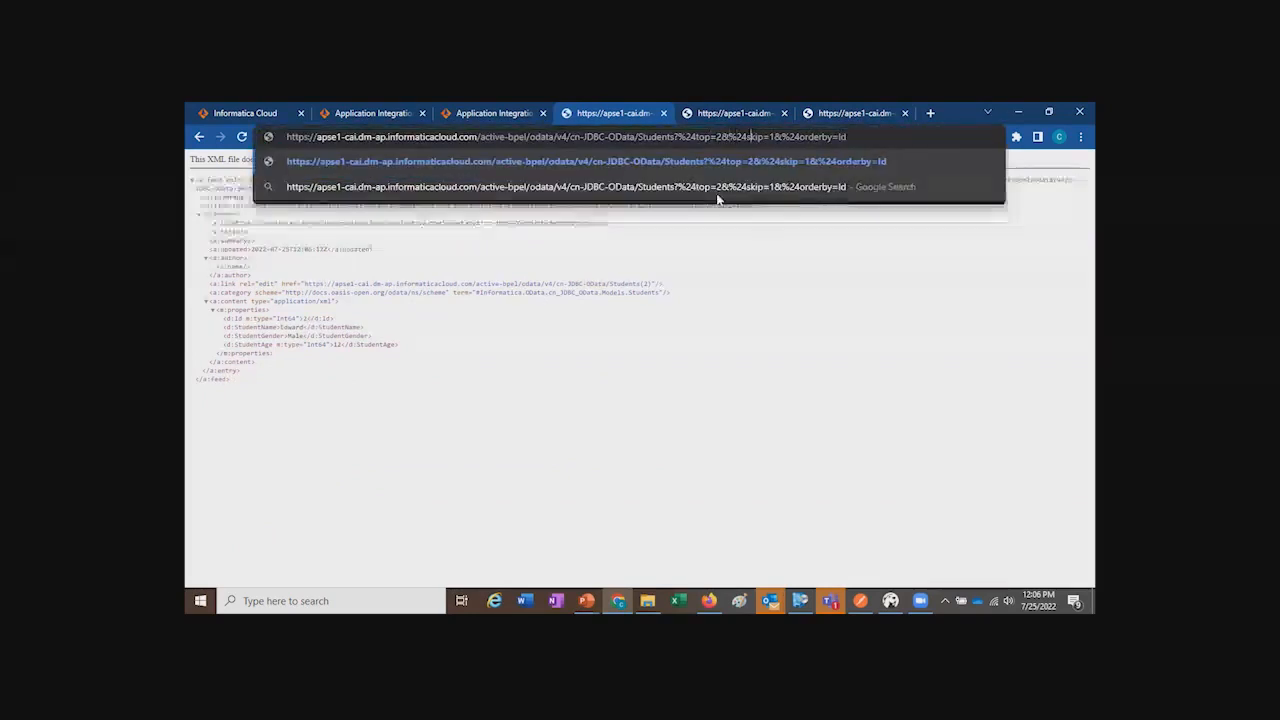
key(Right)
key(Delete)
text(2)
key(Return)
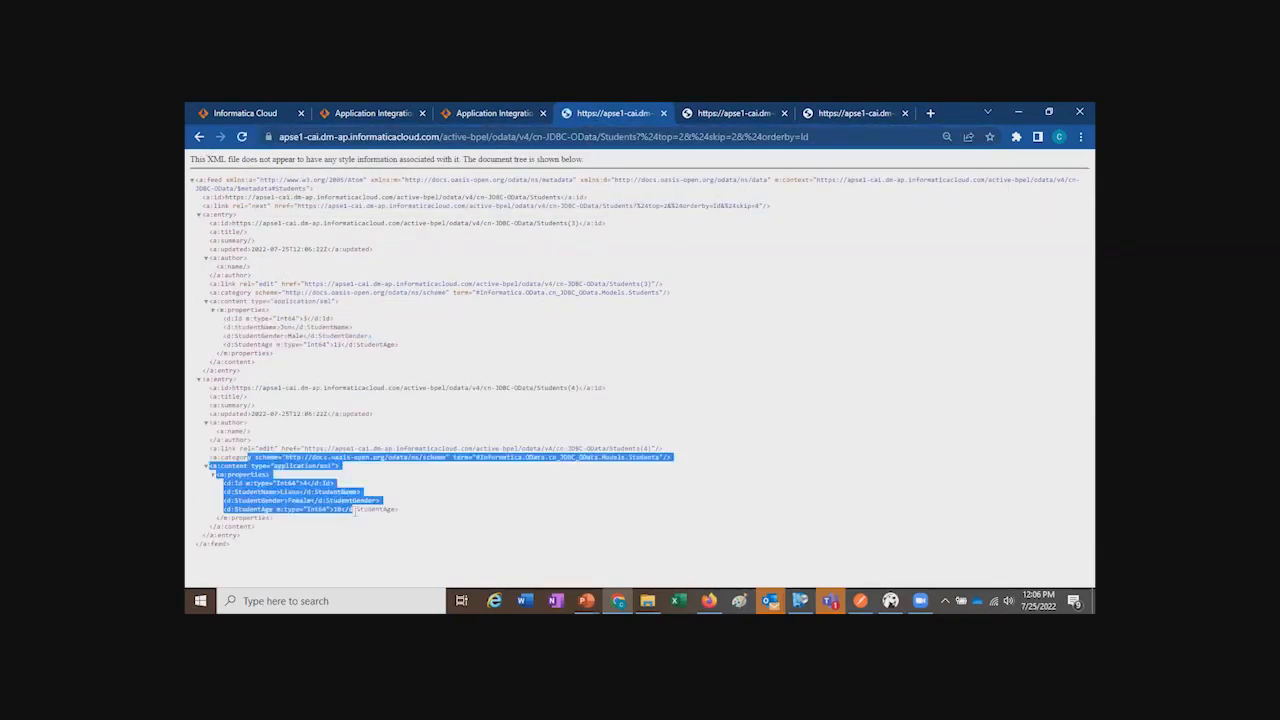
Step: Copy the $metadata?swagger URL of cn-JDBC-OData from its browser tab and return to the Application Integration designer tab
click(476, 117)
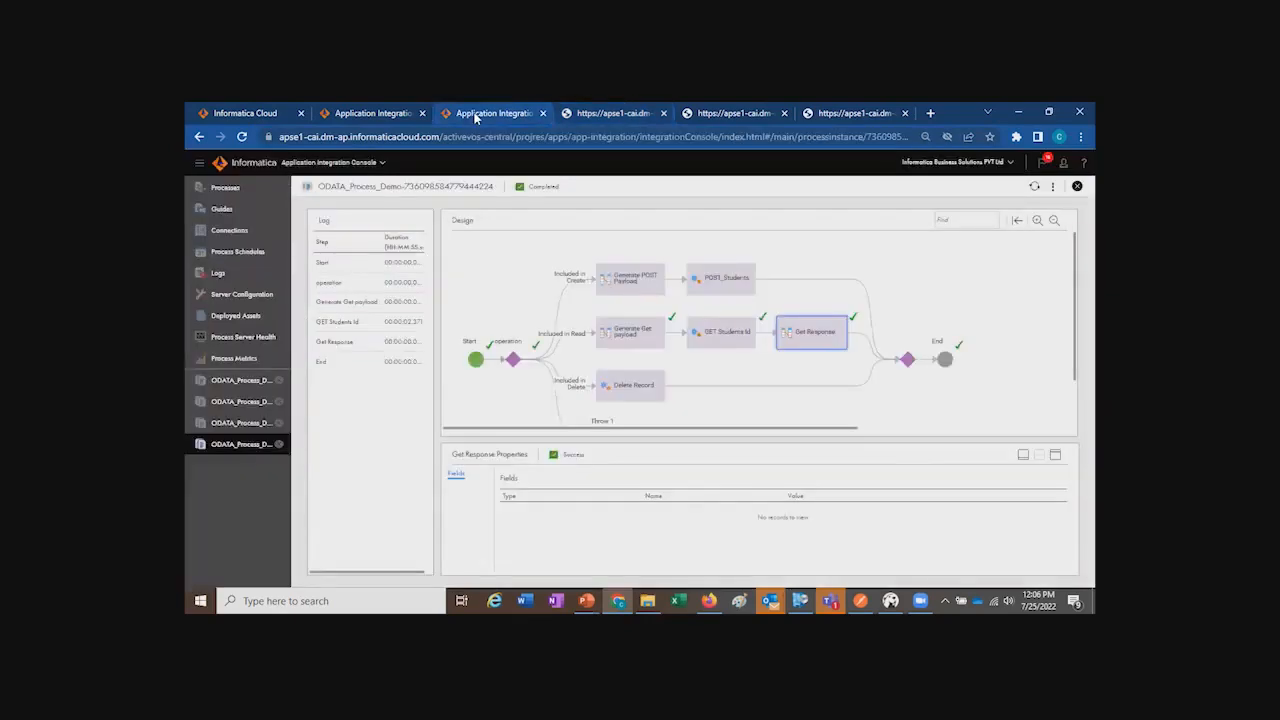
click(392, 116)
click(797, 541)
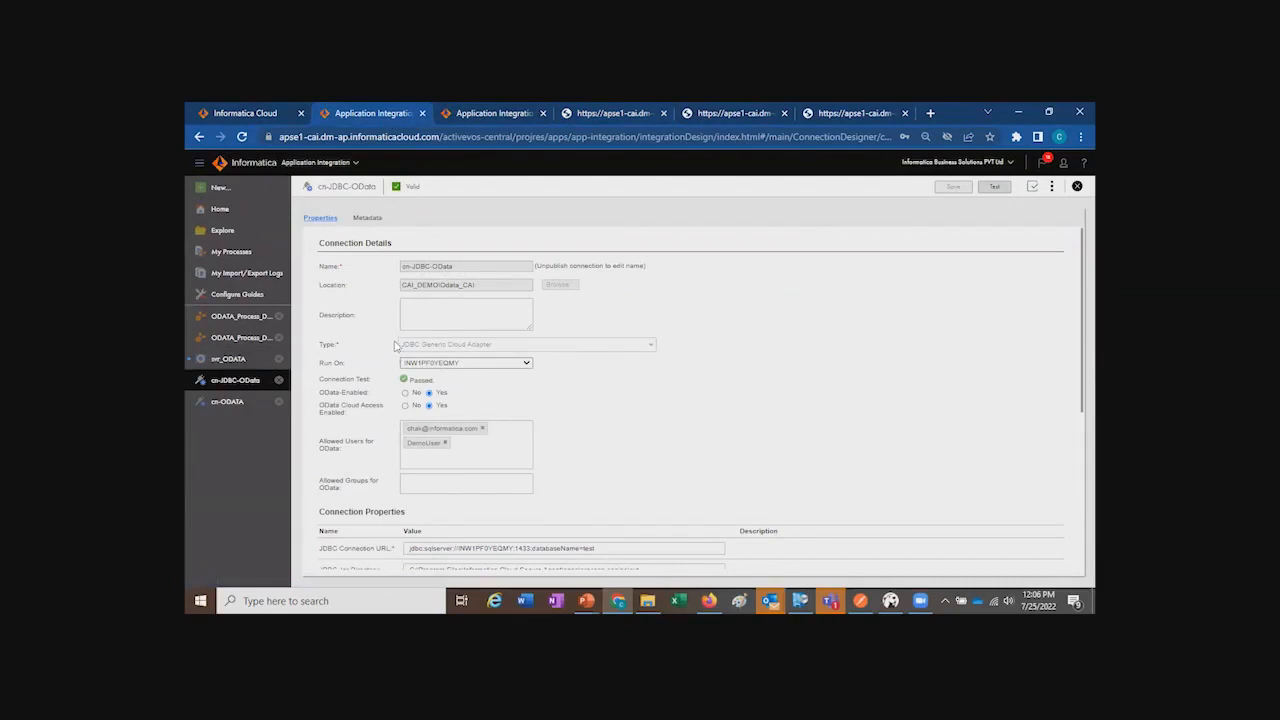
click(580, 113)
click(735, 113)
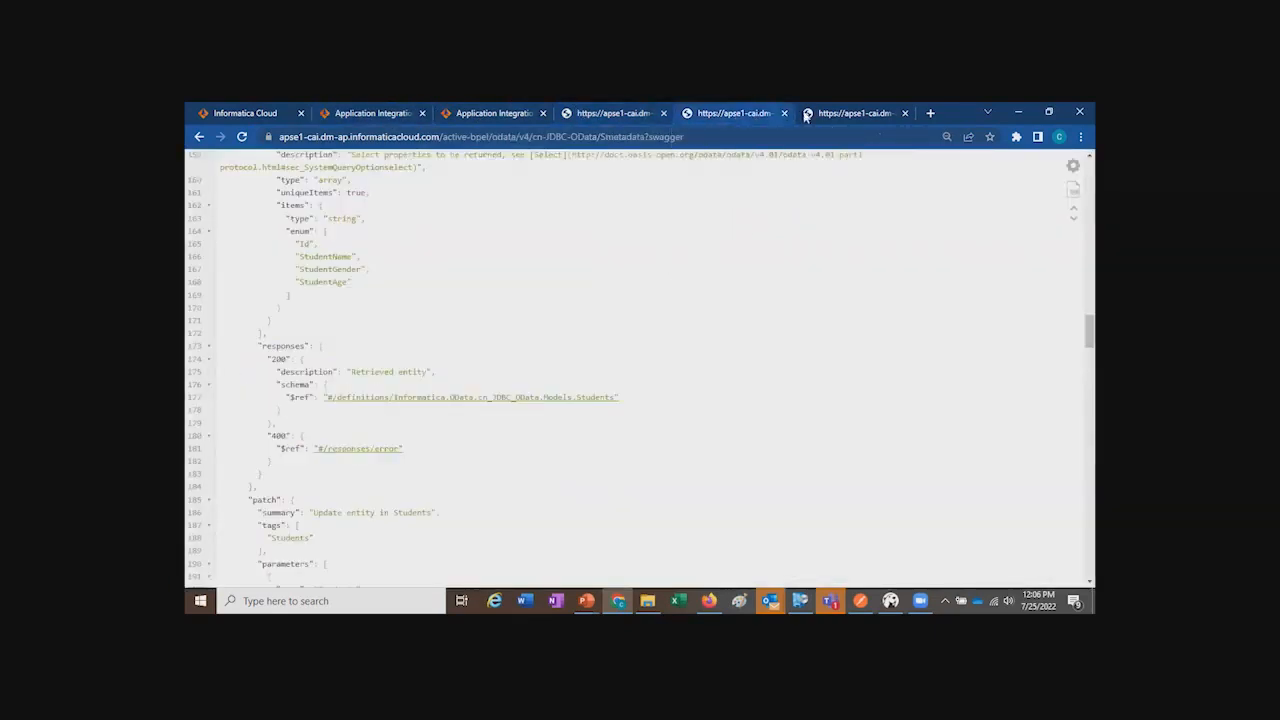
click(756, 137)
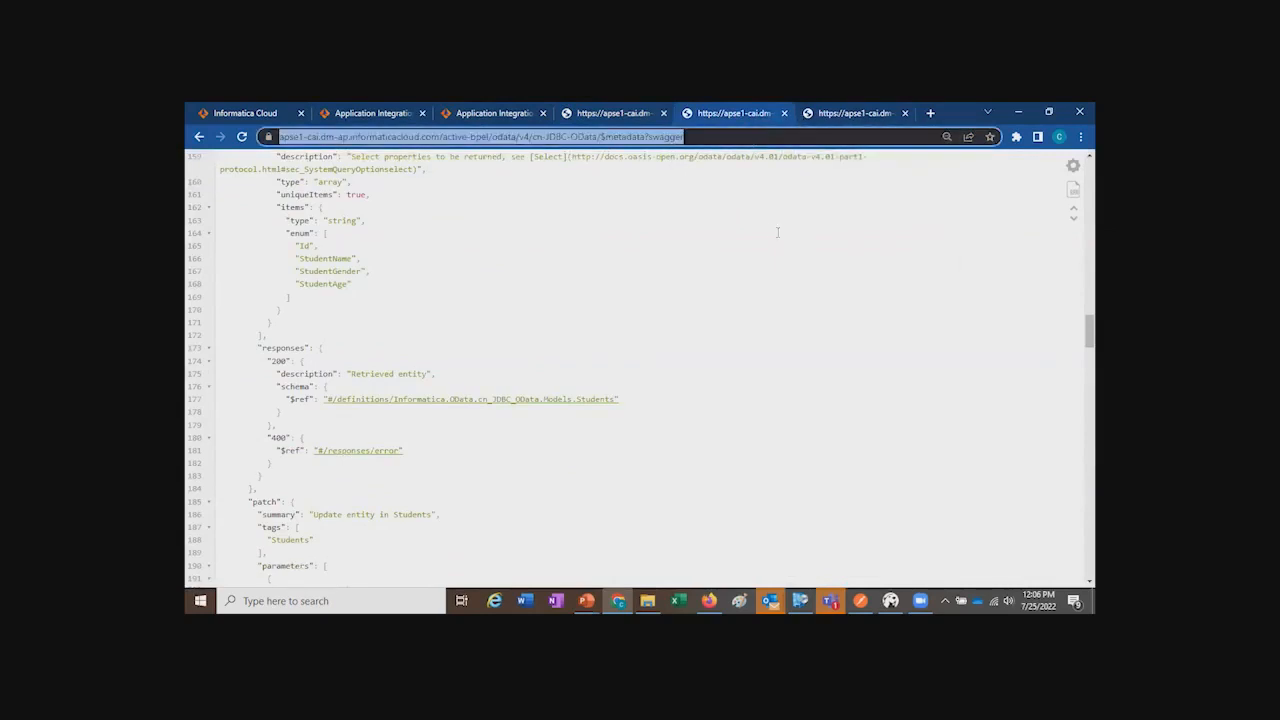
click(493, 113)
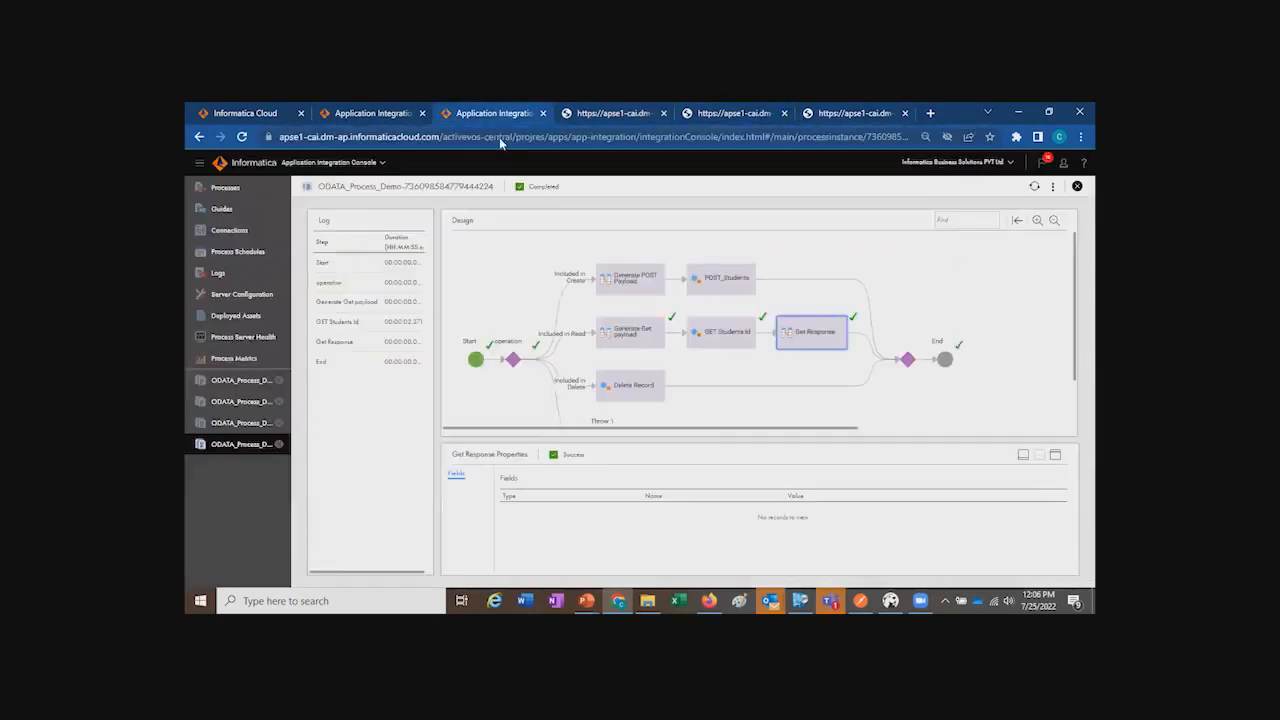
click(375, 114)
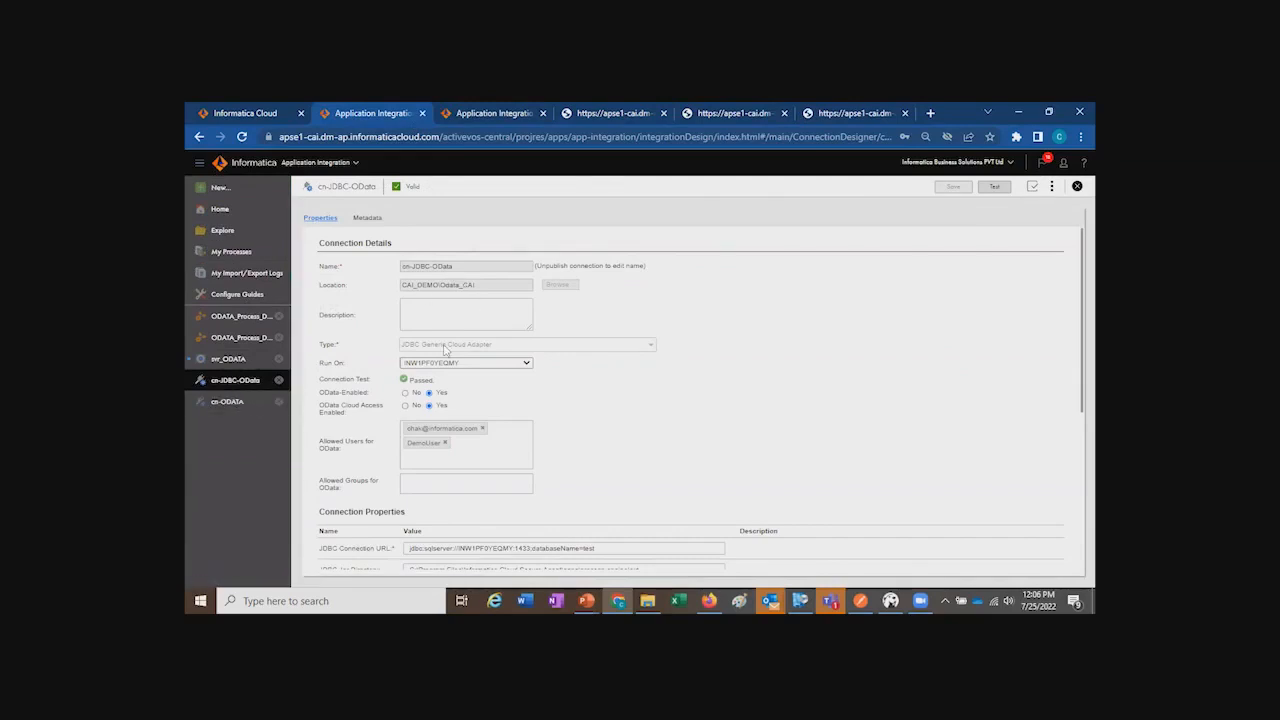
Step: Start a service connector with the Create from Swagger pattern and supply the copied cn-JDBC-OData $metadata?swagger URL as its source
click(232, 189)
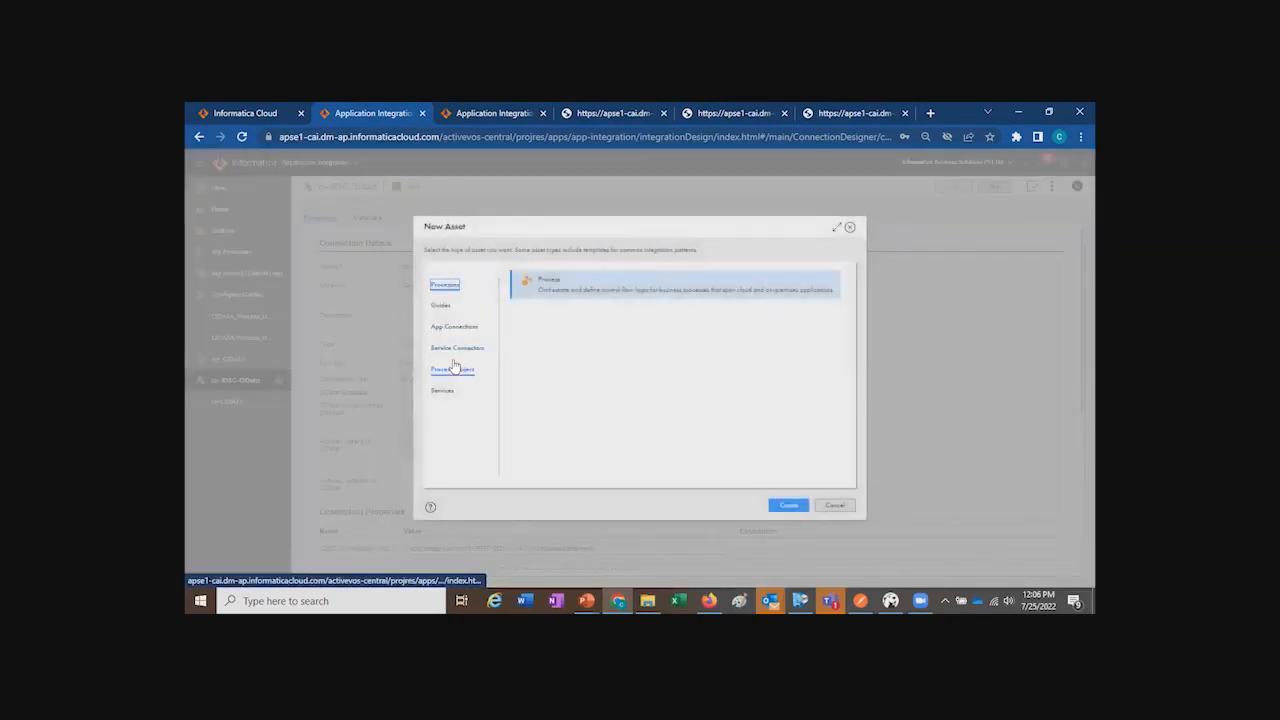
click(458, 347)
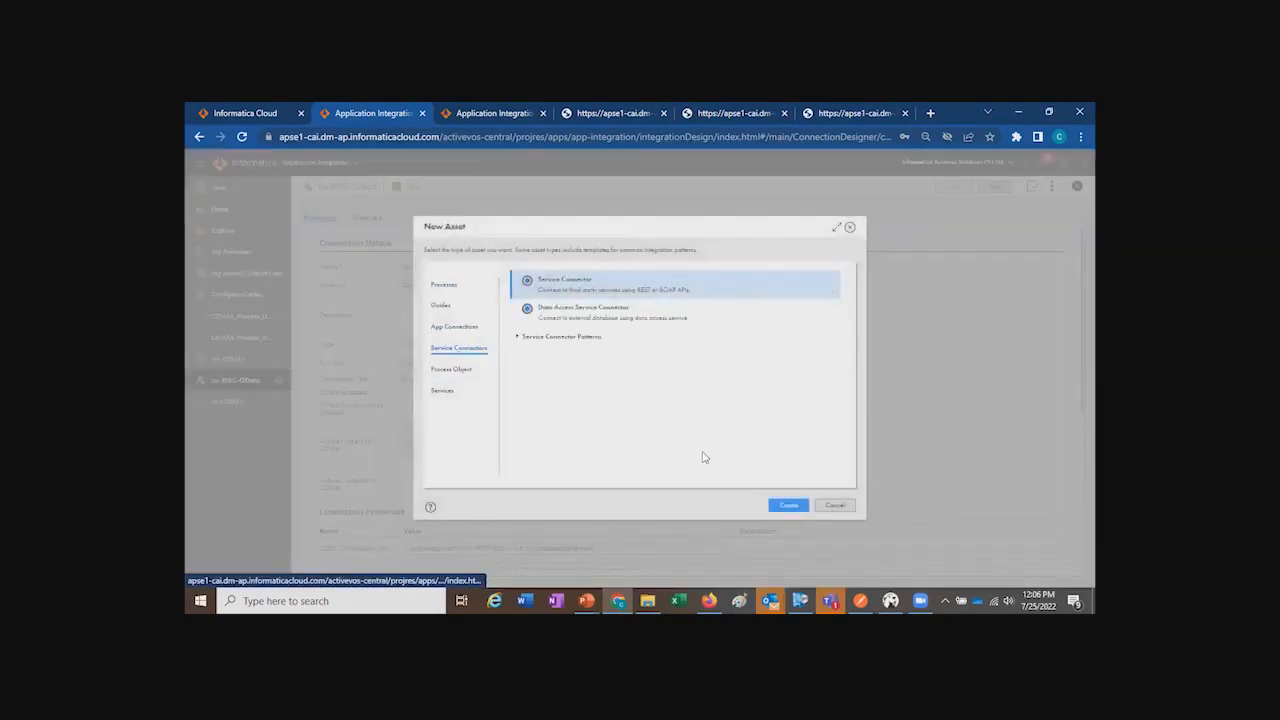
click(524, 336)
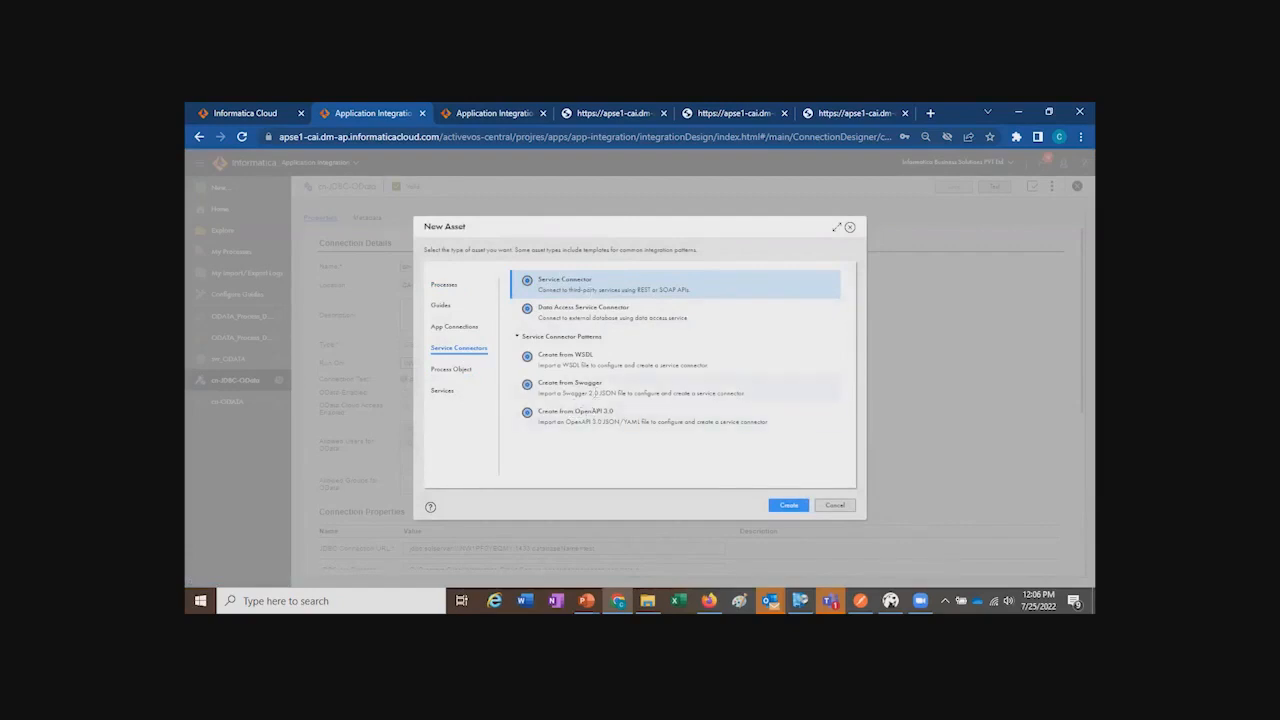
click(601, 410)
click(600, 390)
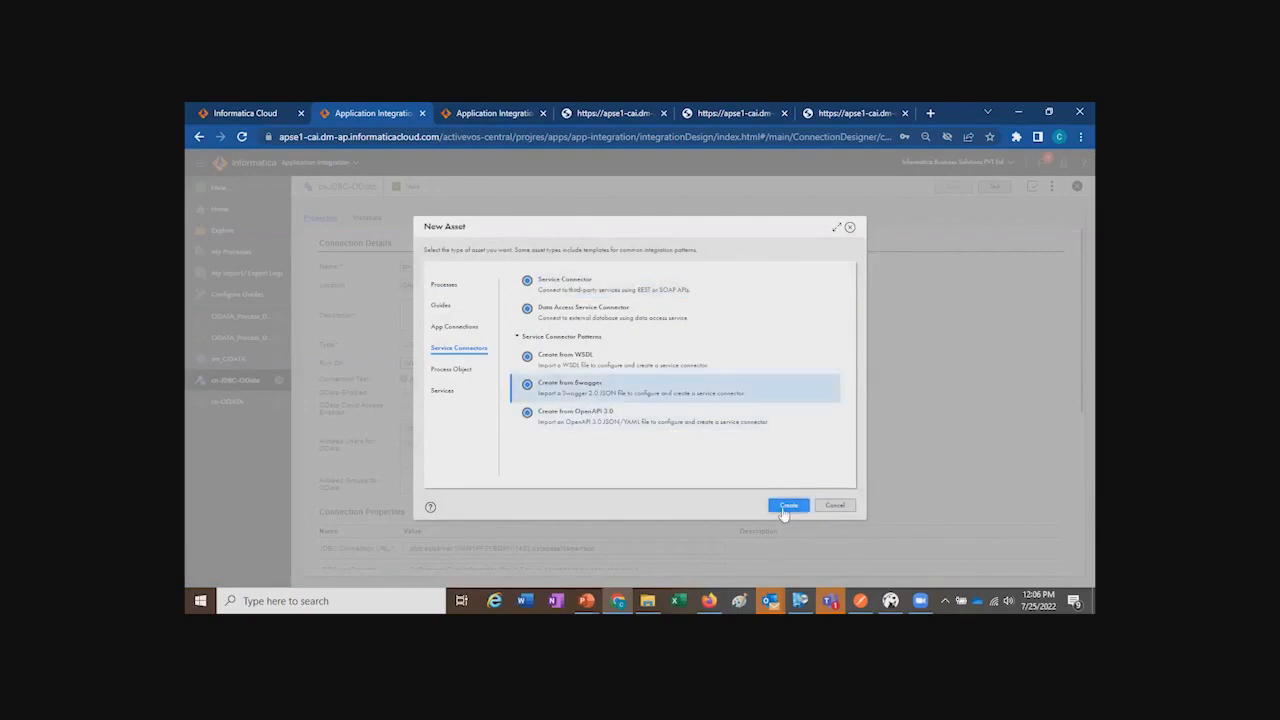
click(786, 507)
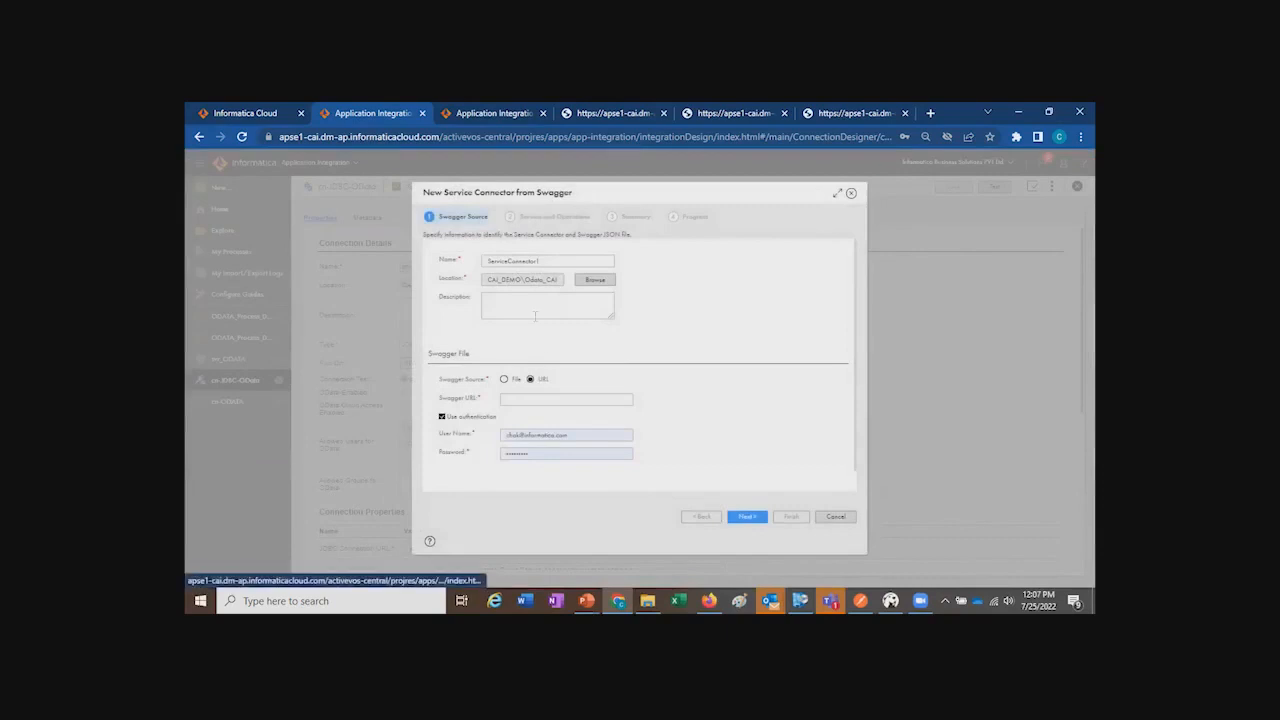
key(ctrl+v)
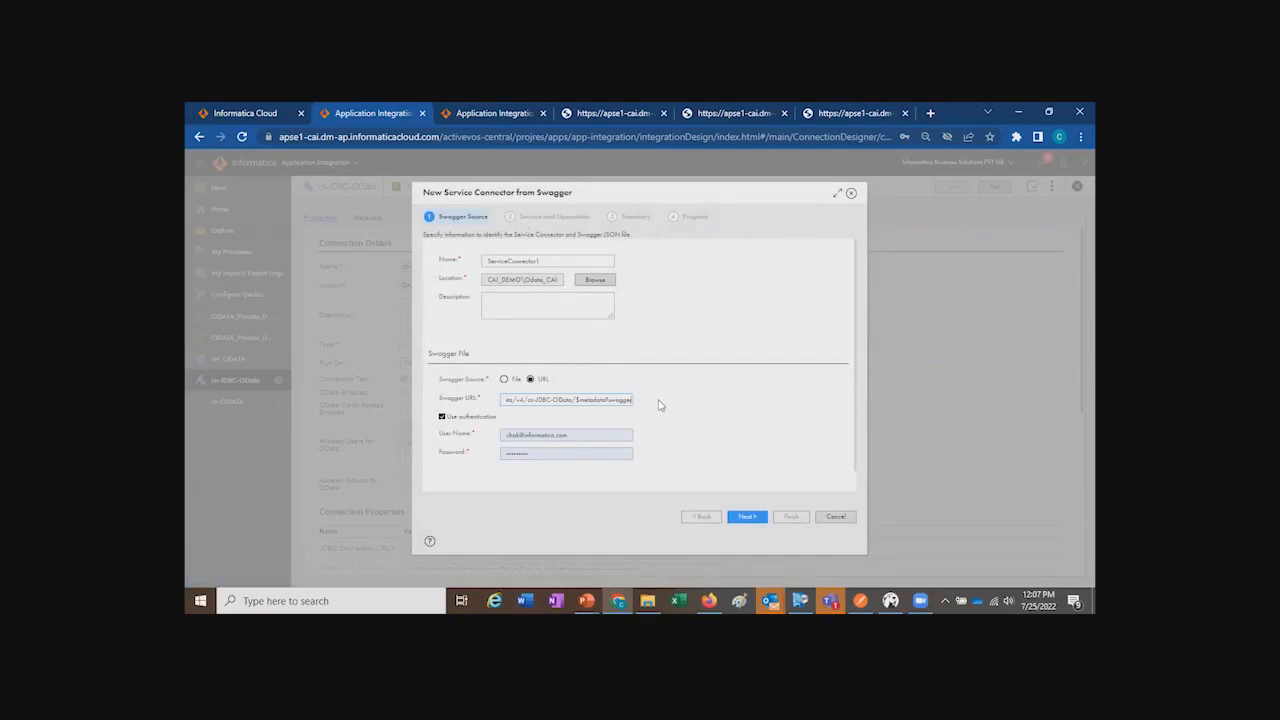
click(741, 522)
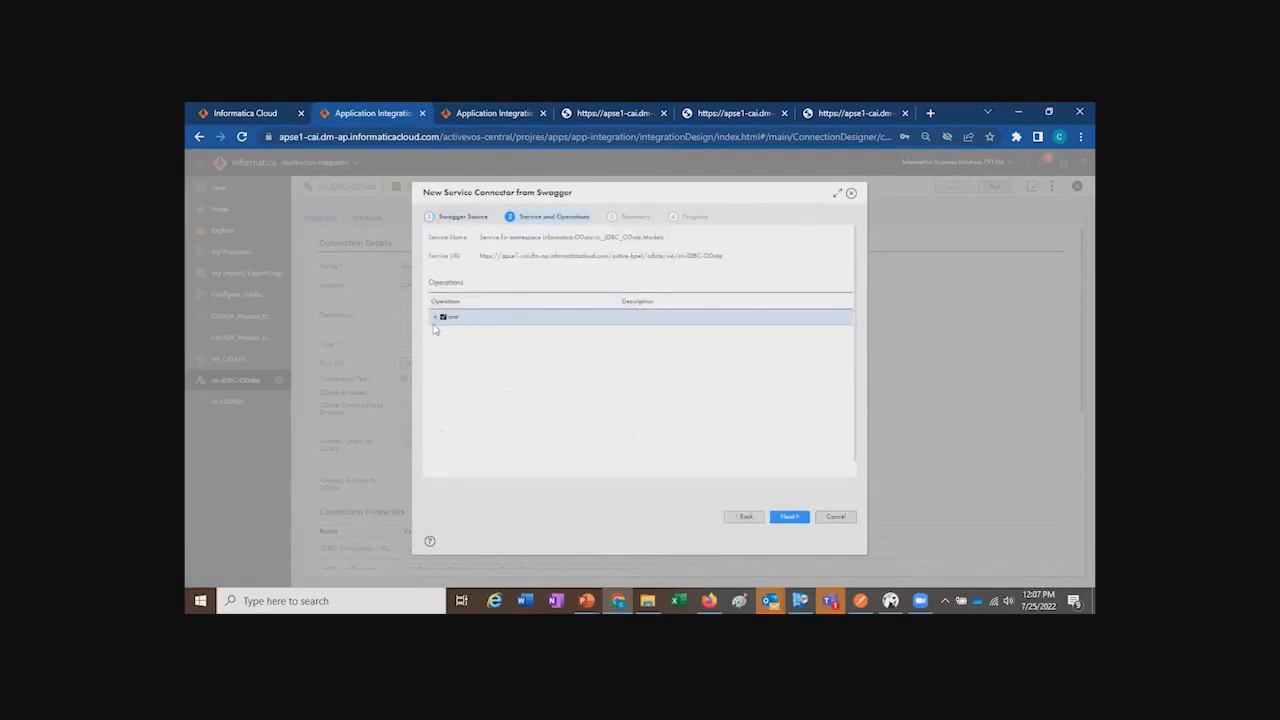
Step: Expand the $batch, Students by Id and Students operations, keep all of them selected and start the import
click(435, 317)
click(443, 332)
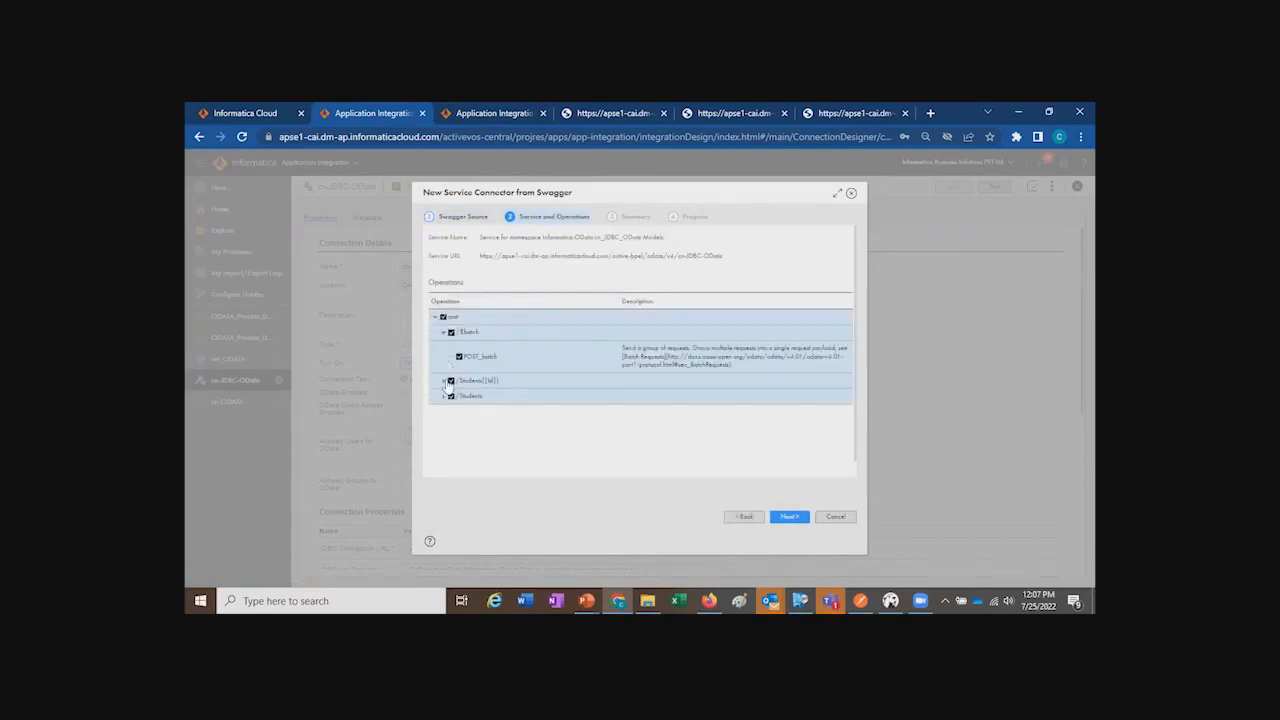
click(444, 381)
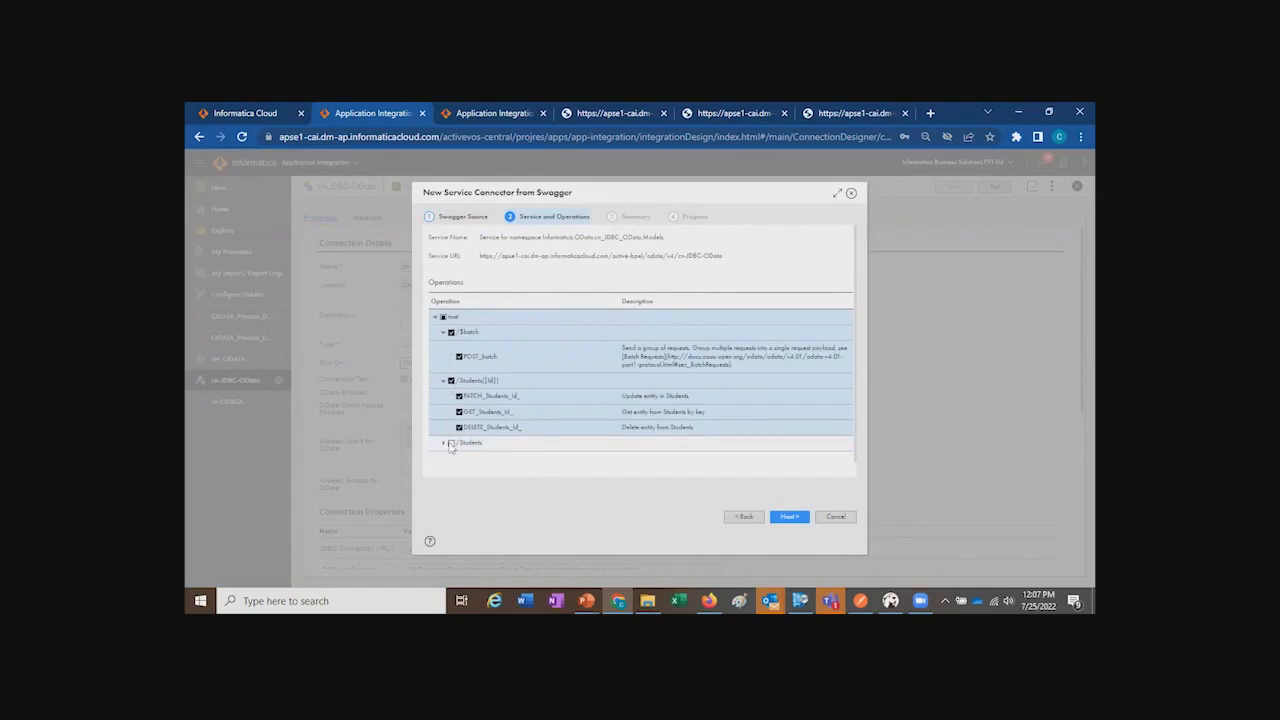
click(443, 443)
scroll(450, 452, down, 1)
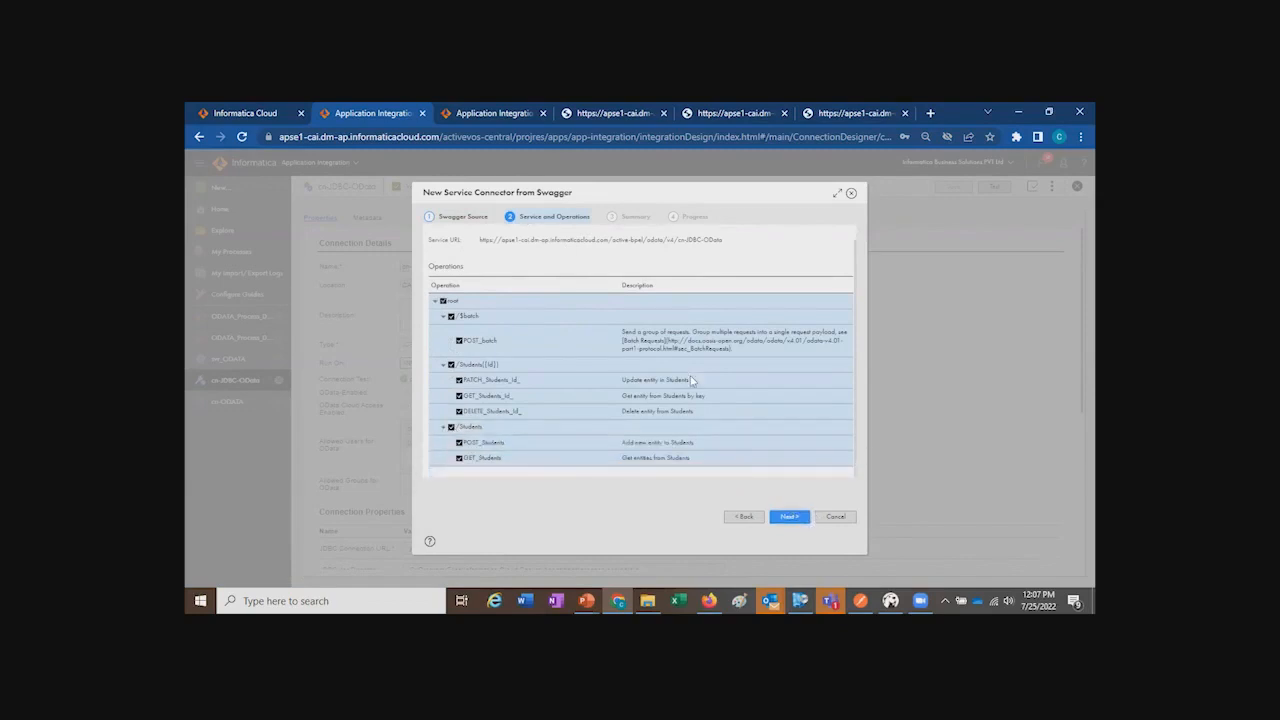
click(788, 518)
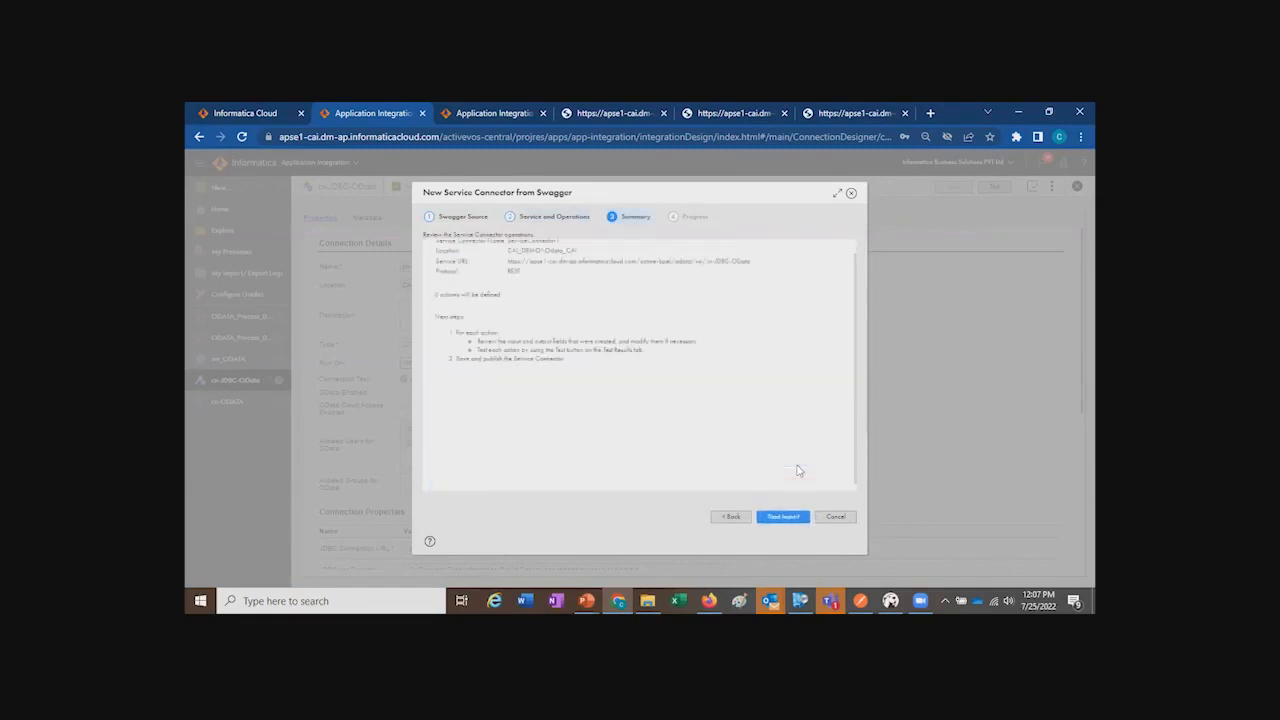
click(785, 517)
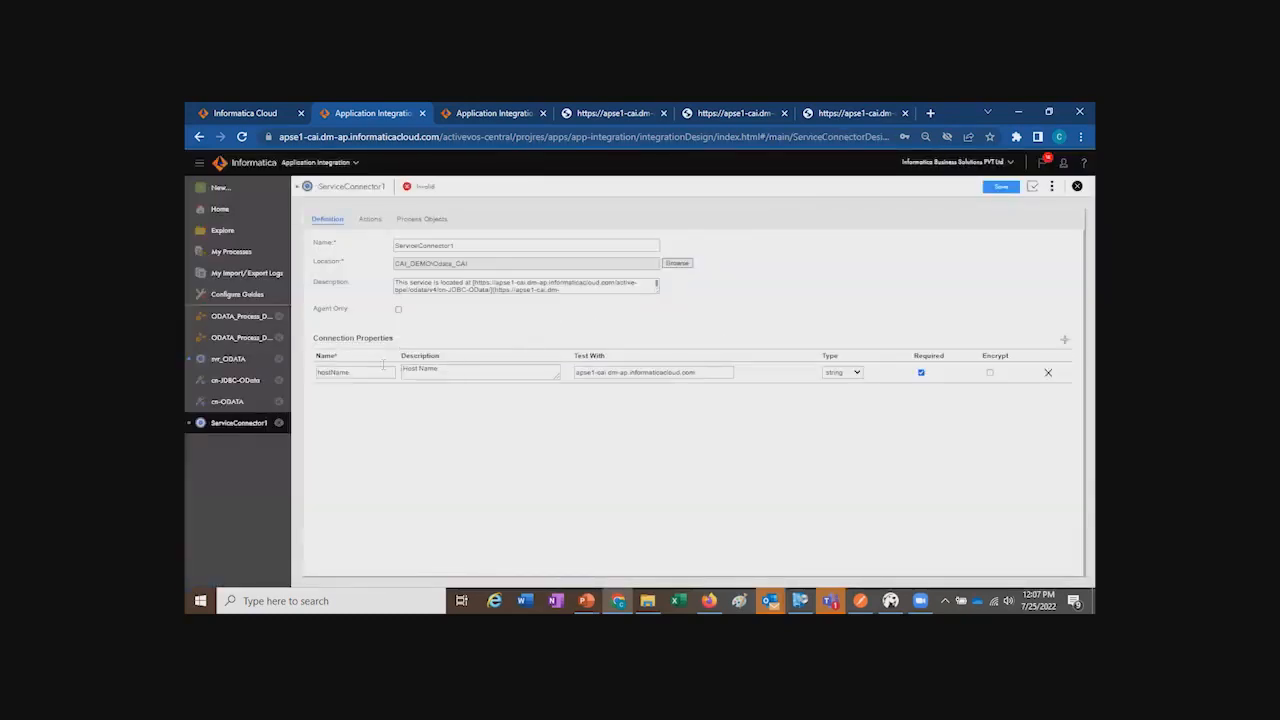
Step: Examine the POST_batch action of the imported connector, covering its input, binding with HTTP headers and body, and output
click(371, 220)
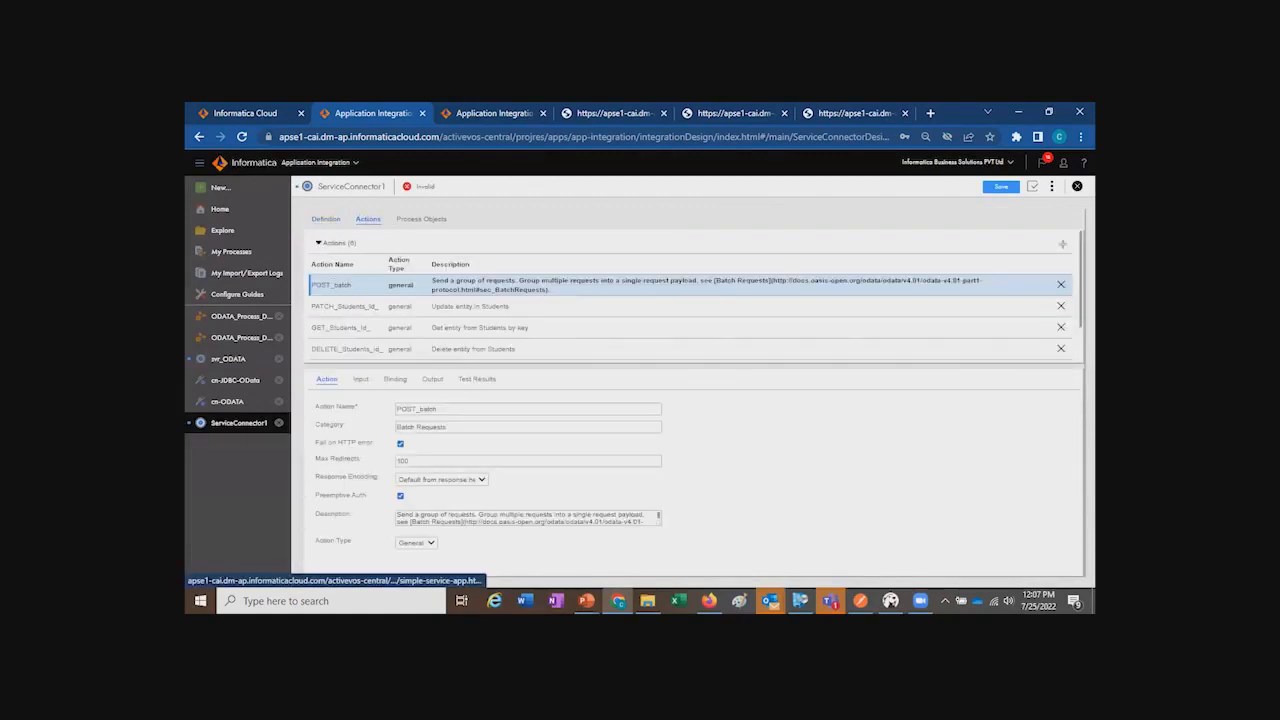
click(372, 384)
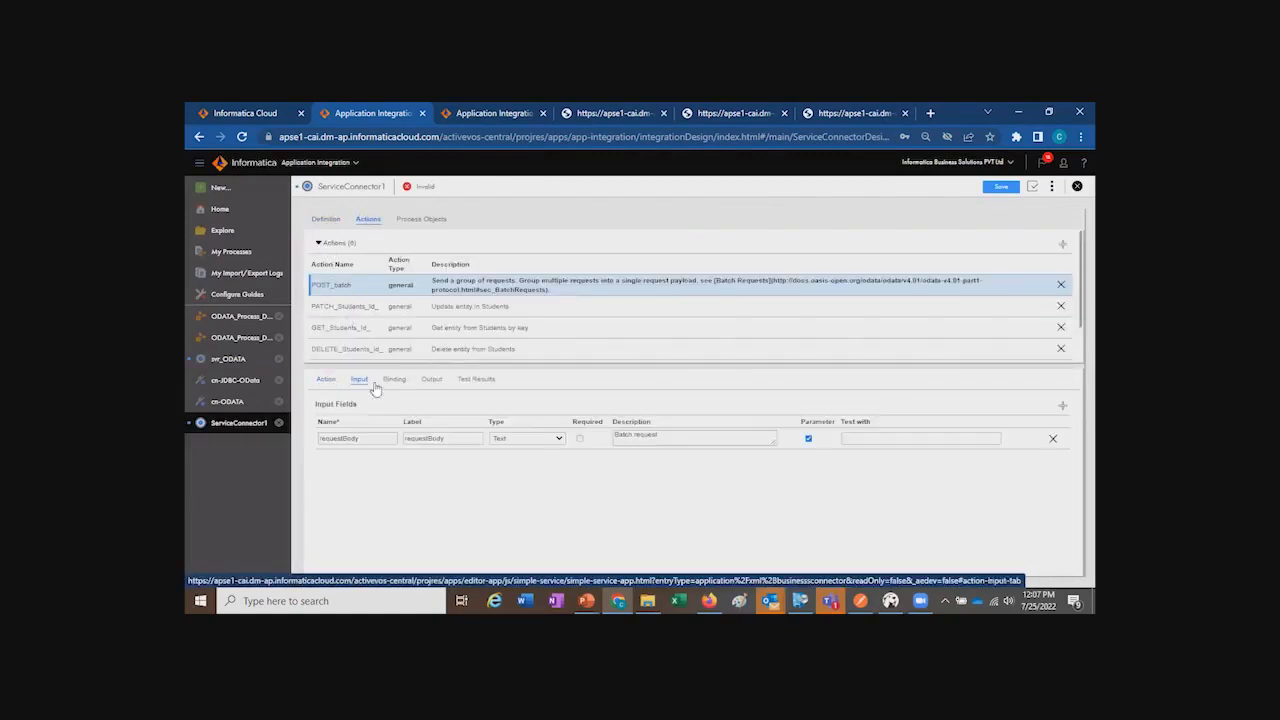
click(394, 381)
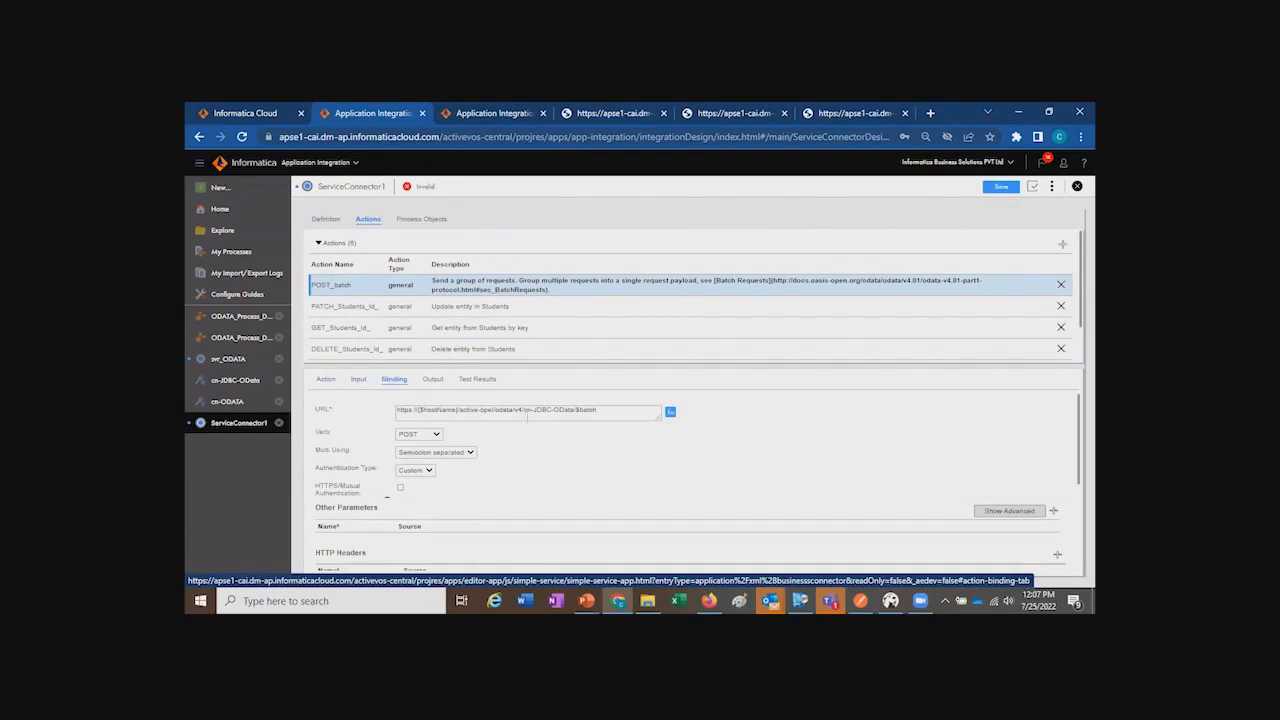
click(432, 380)
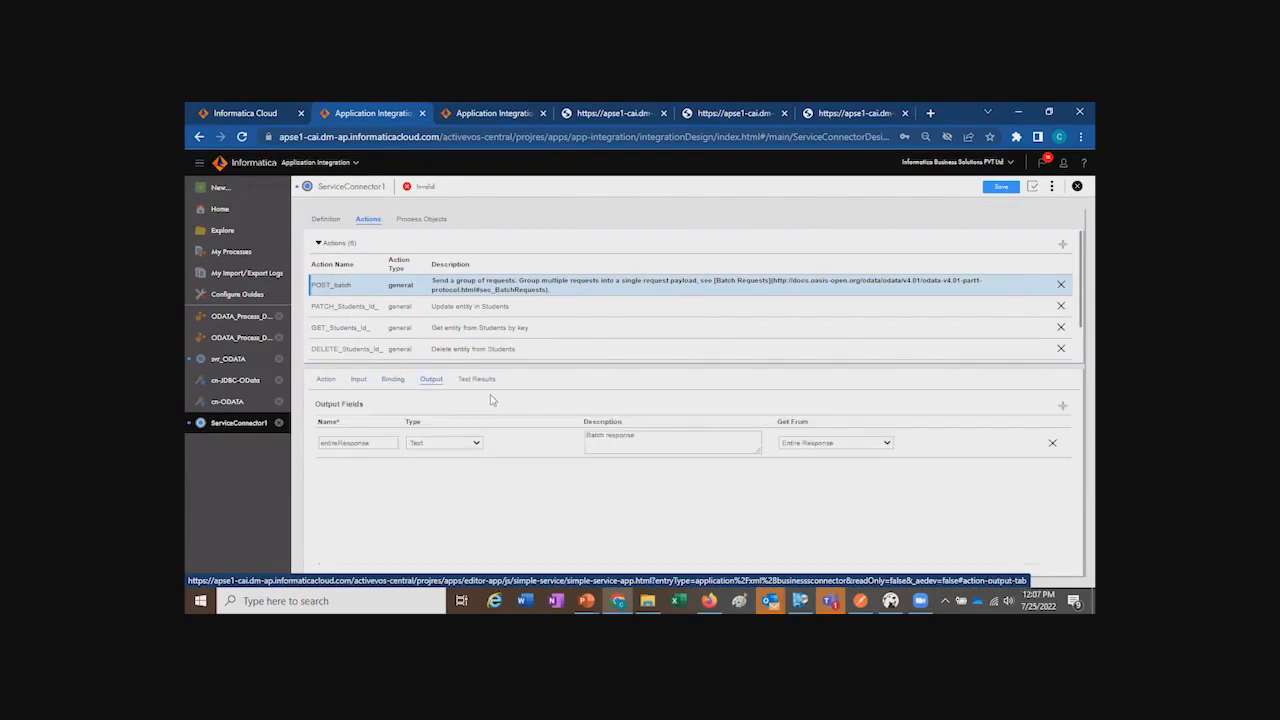
click(396, 381)
scroll(425, 409, down, 3)
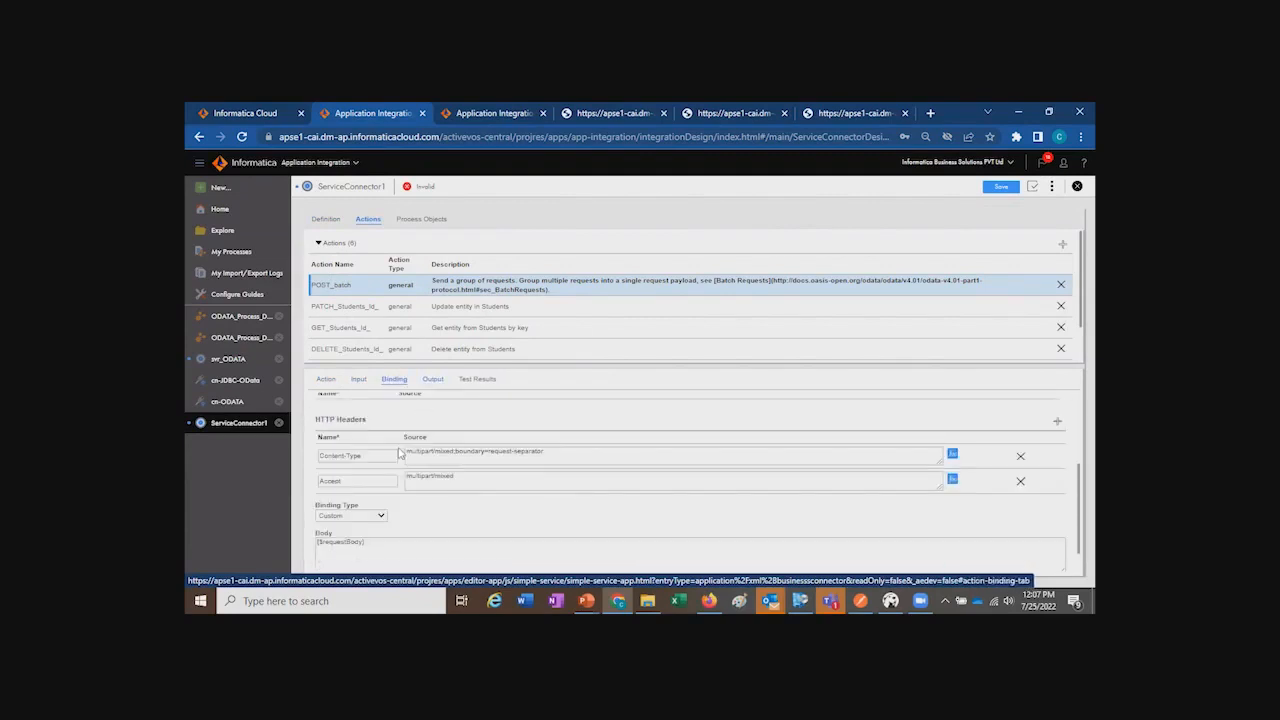
triple_click(366, 458)
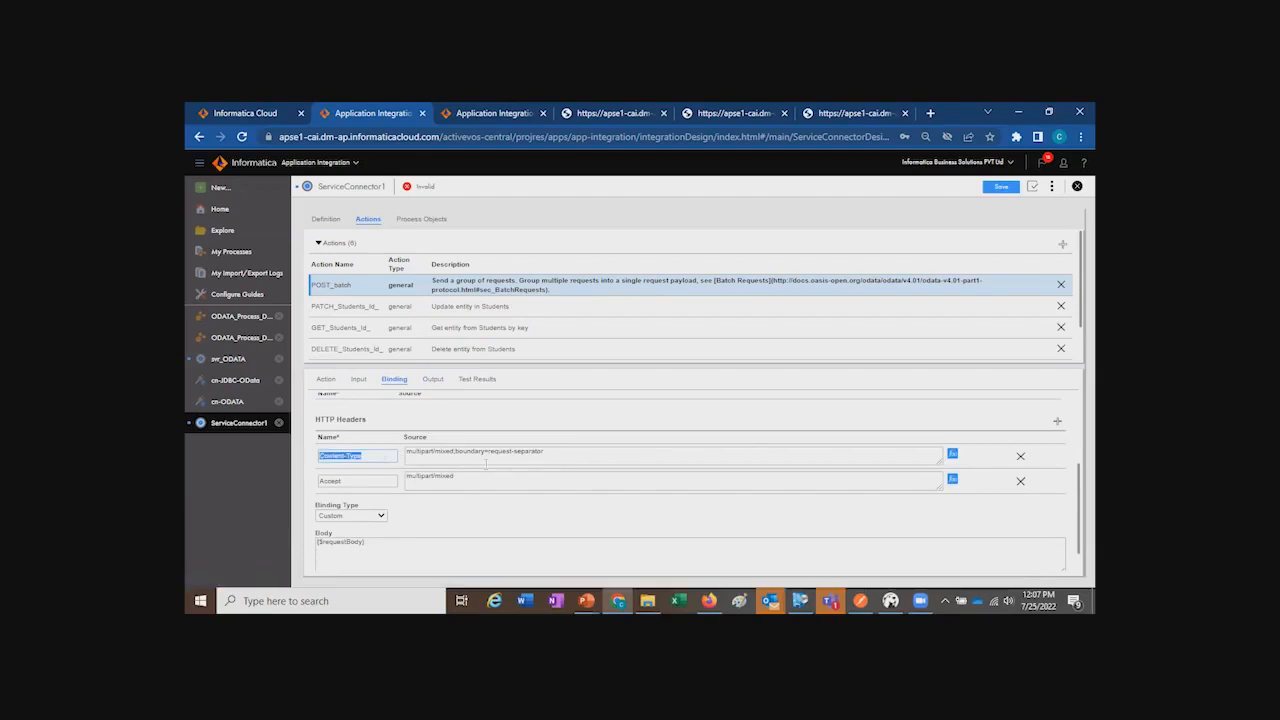
scroll(428, 537, down, 1)
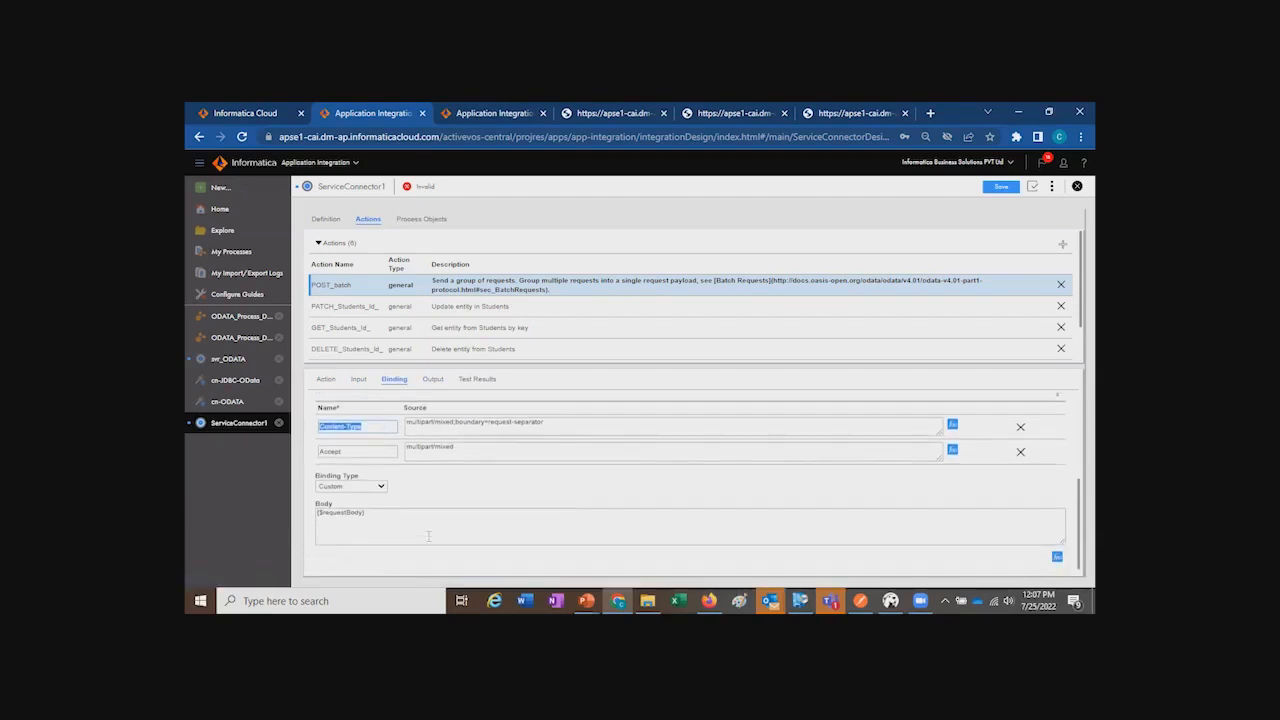
Step: Examine the input fields of the imported connector's POST_batch, PATCH, DELETE, POST_Students and GET_Students actions
click(358, 379)
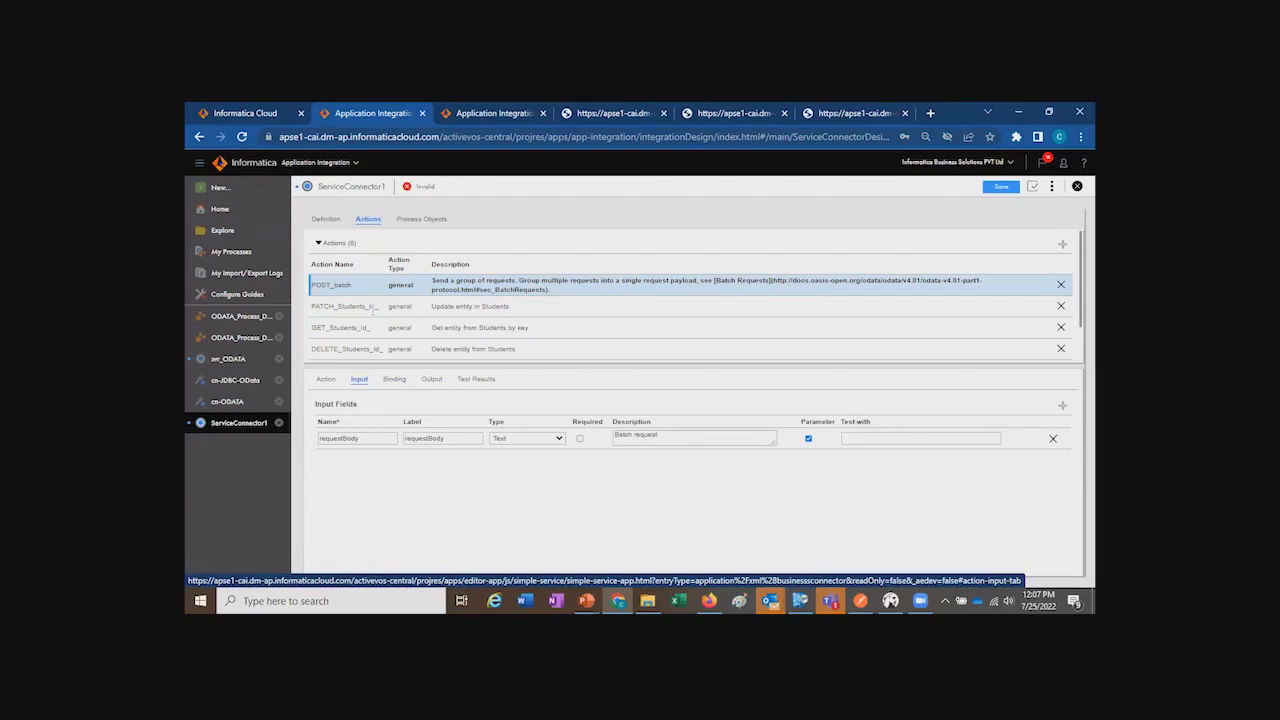
click(370, 327)
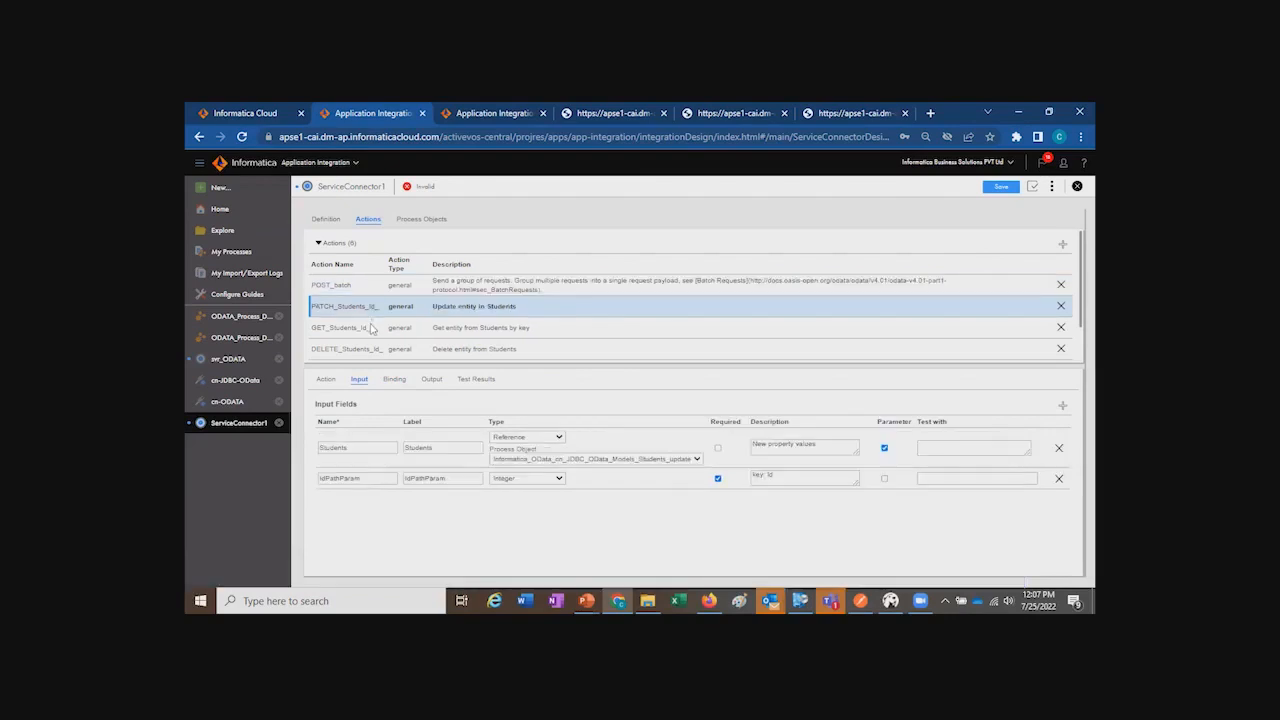
click(368, 347)
scroll(371, 347, down, 1)
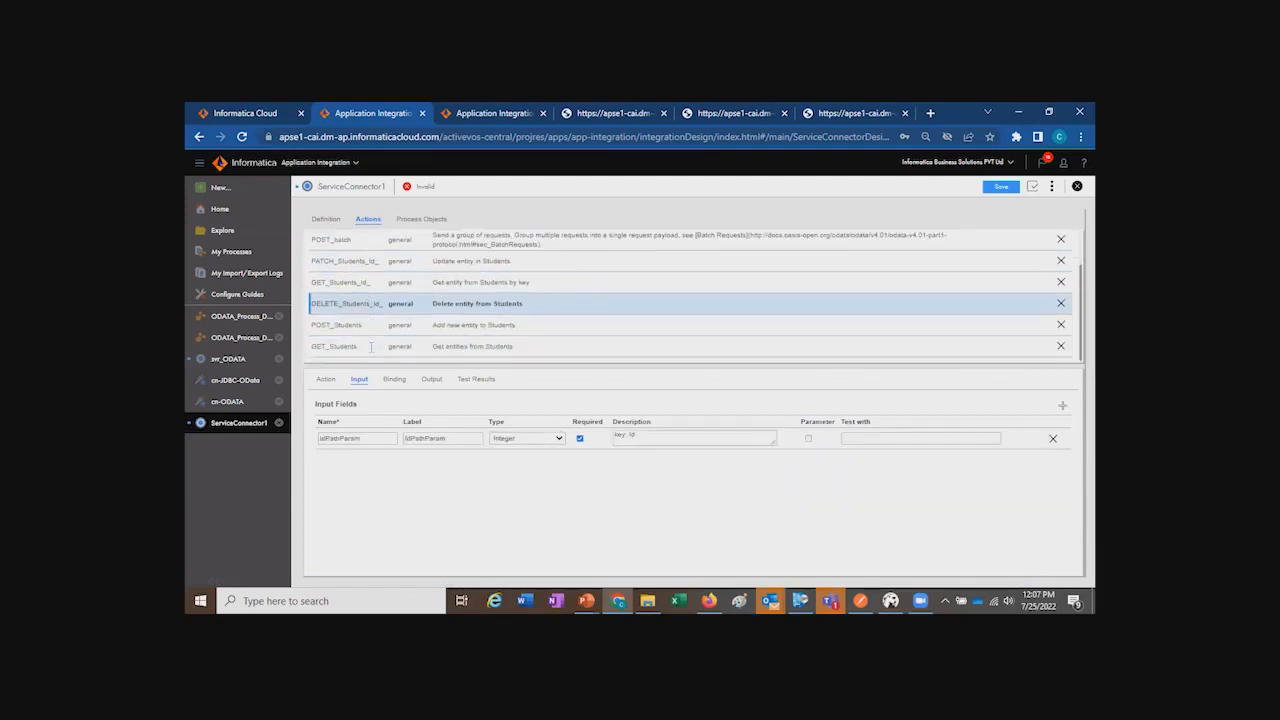
click(357, 326)
click(372, 346)
scroll(370, 300, up, 1)
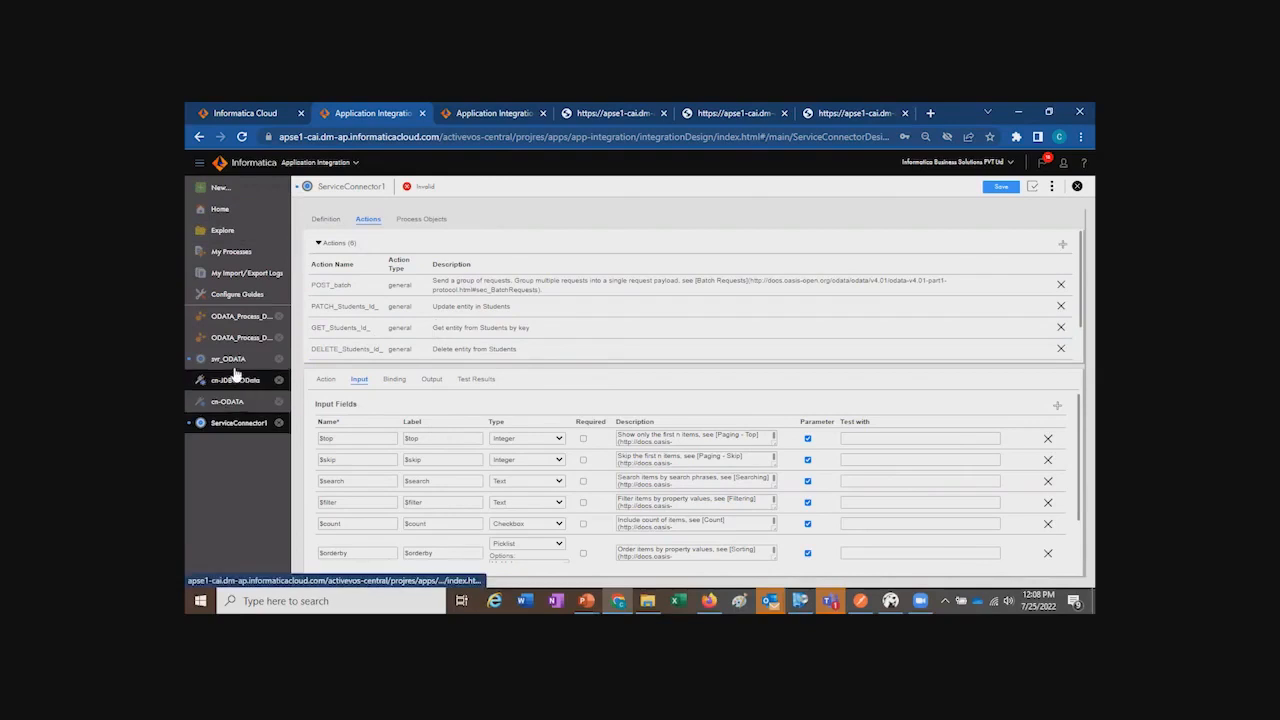
Step: Switch to the svr_ODATA service connector, discarding the unsaved ServiceConnector1
click(263, 423)
click(255, 373)
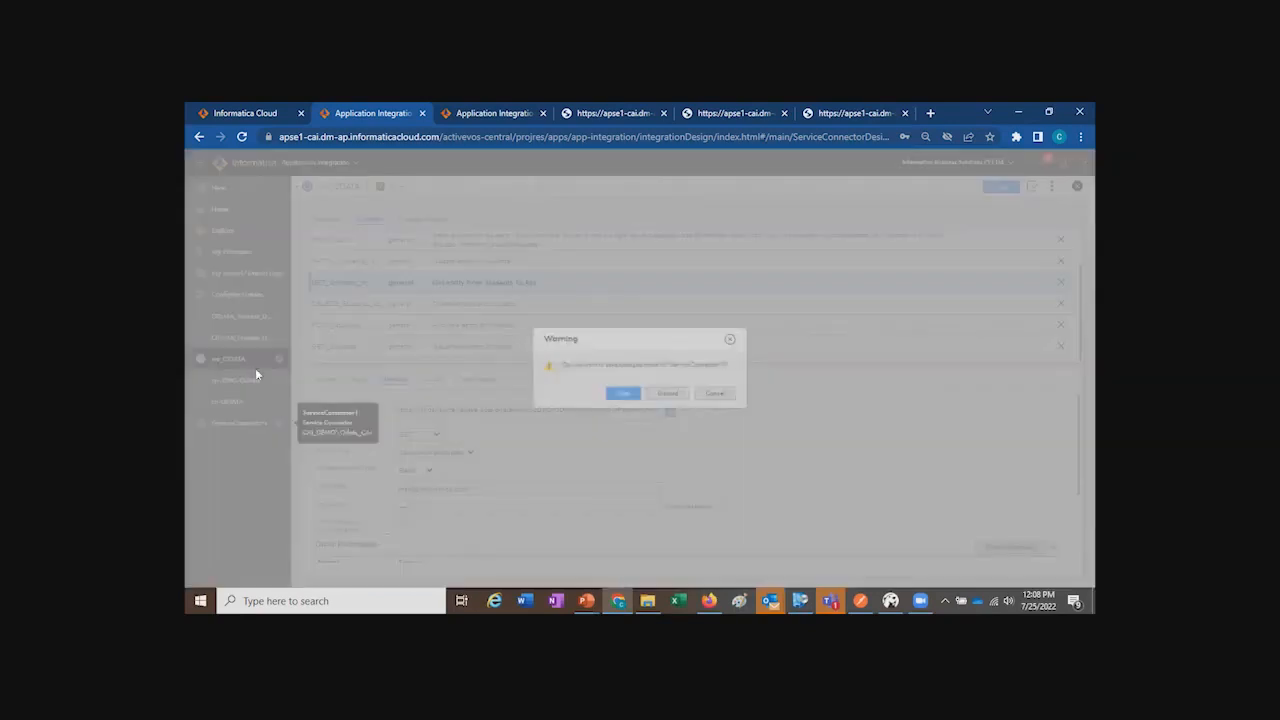
click(667, 394)
Step: Compare the input fields and test values of the GET_Students_Id_ and POST_Students actions in svr_ODATA
click(360, 380)
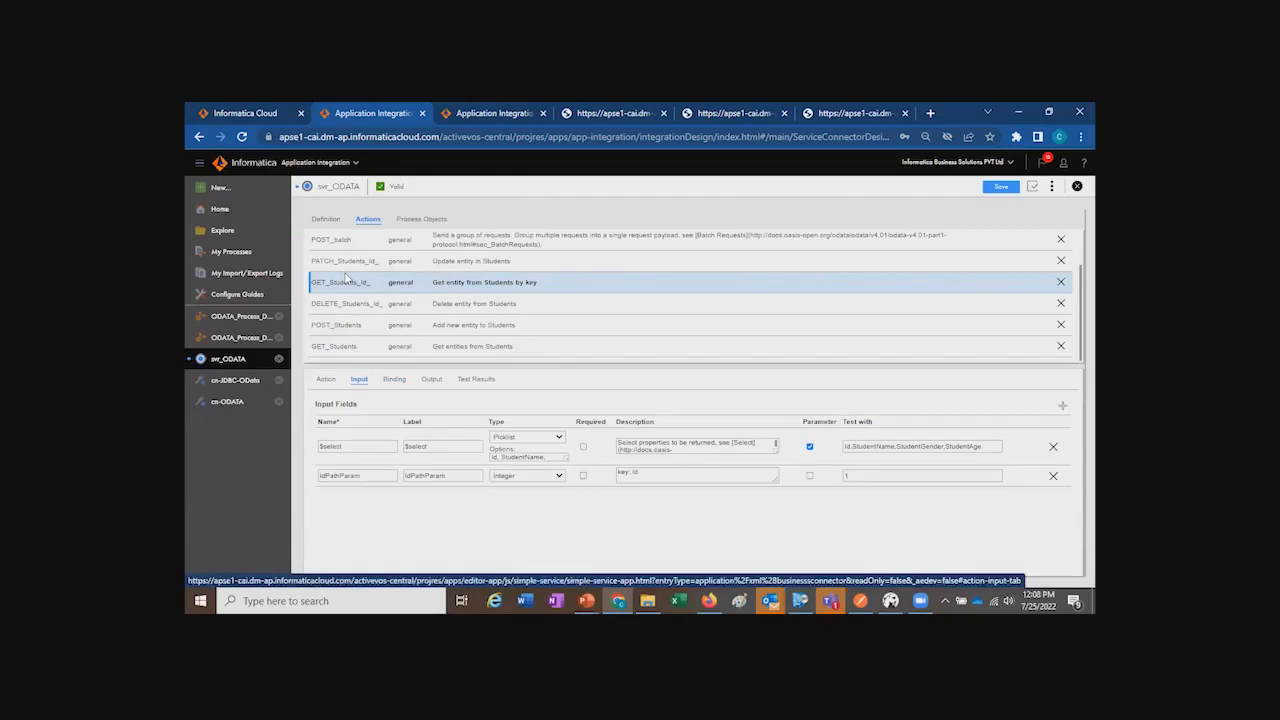
scroll(375, 302, up, 2)
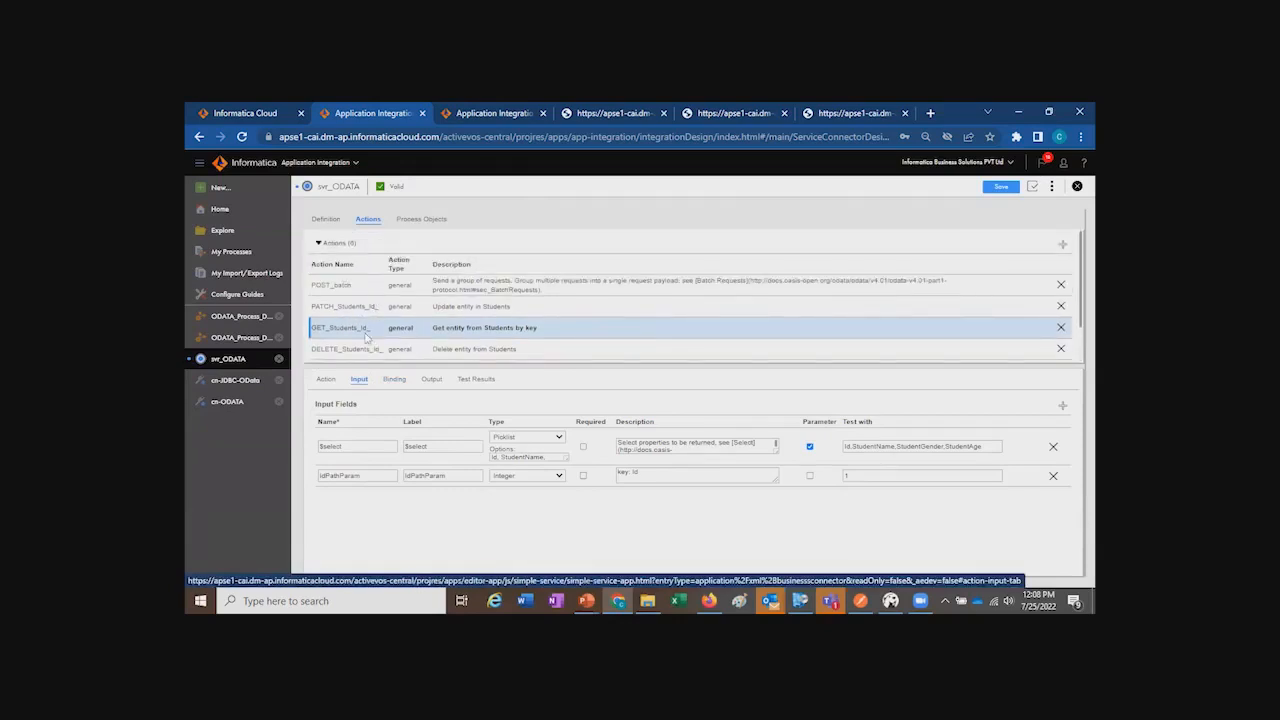
scroll(366, 338, down, 2)
click(336, 327)
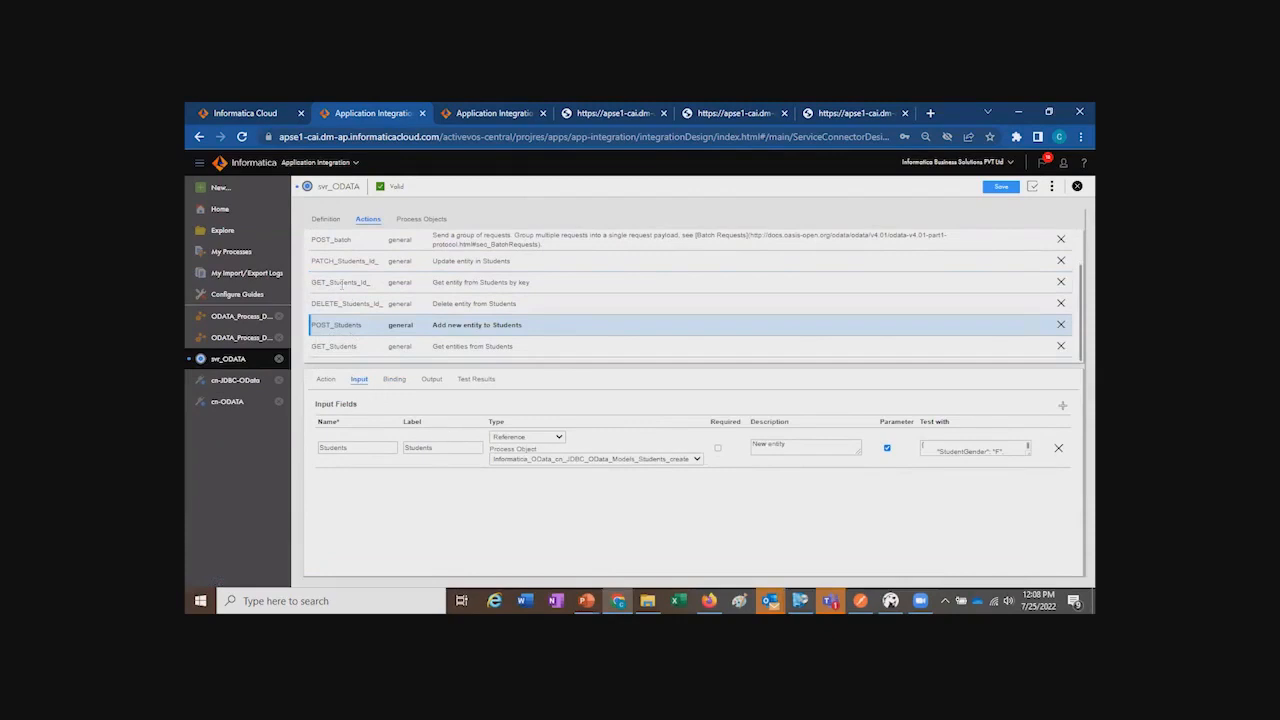
click(342, 284)
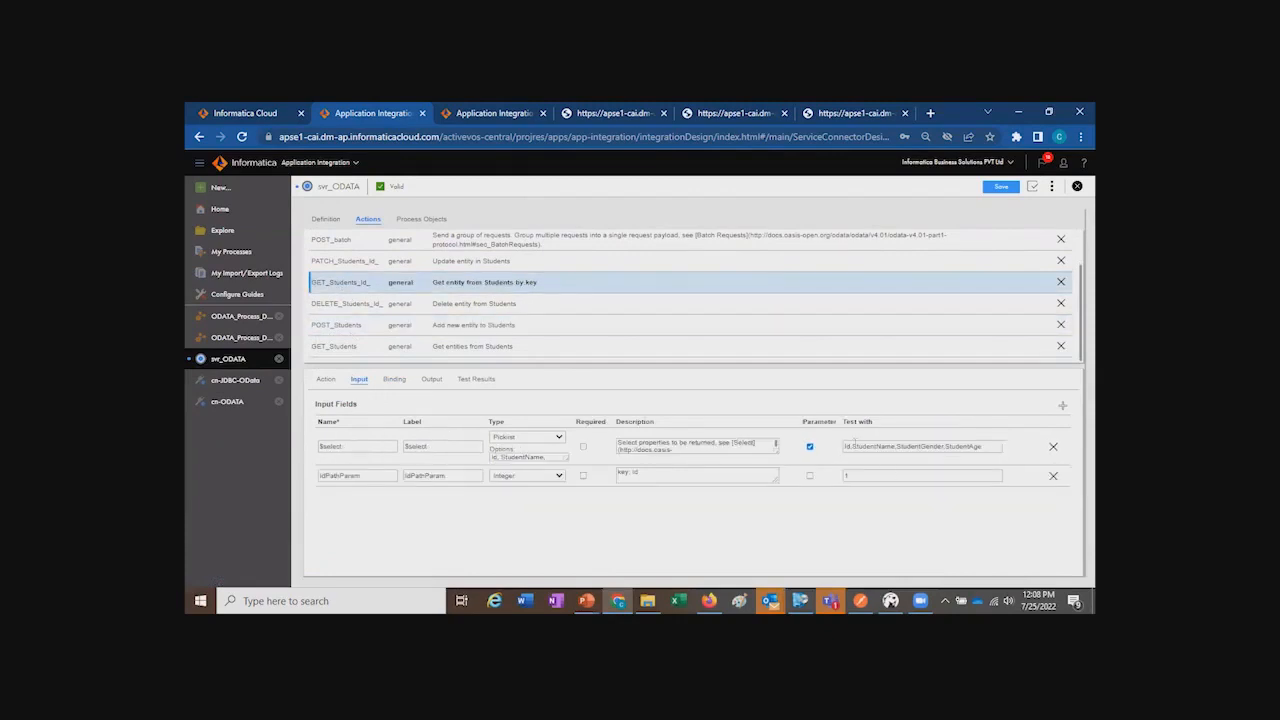
click(338, 327)
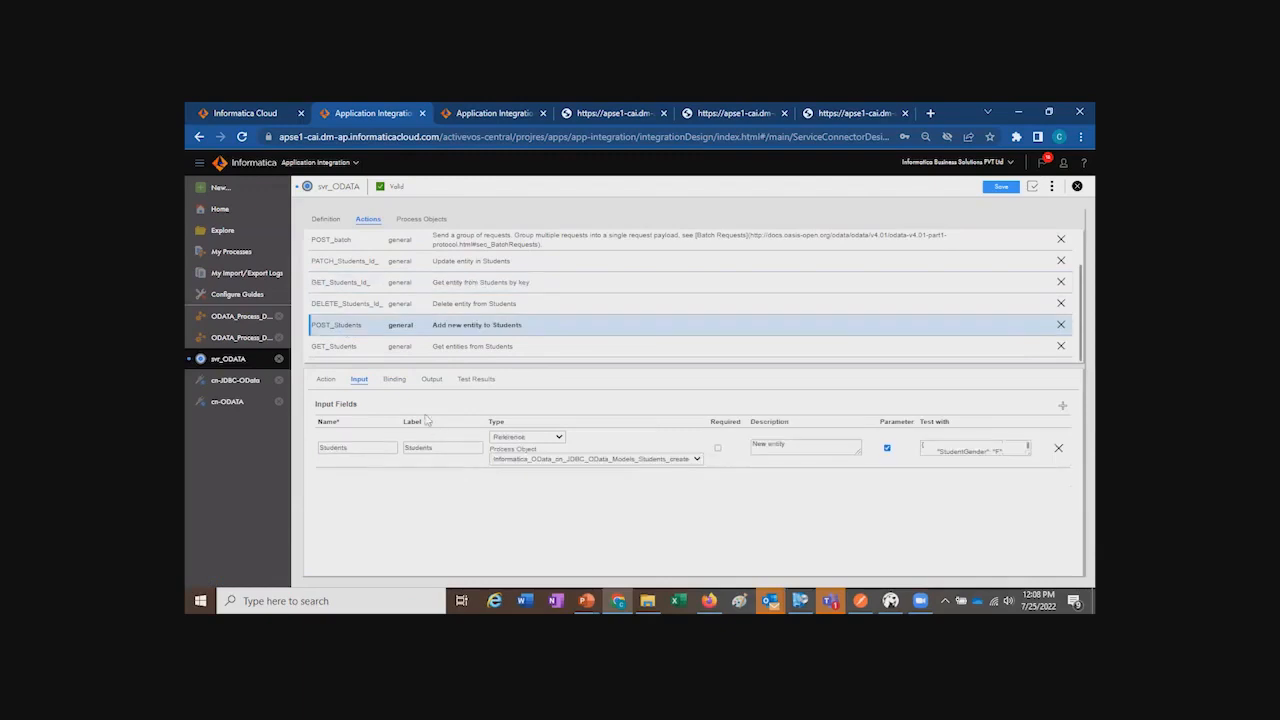
Step: Examine the binding of the POST_Students action and the input field of the DELETE_Students_Id_ action in svr_ODATA
click(395, 380)
click(358, 379)
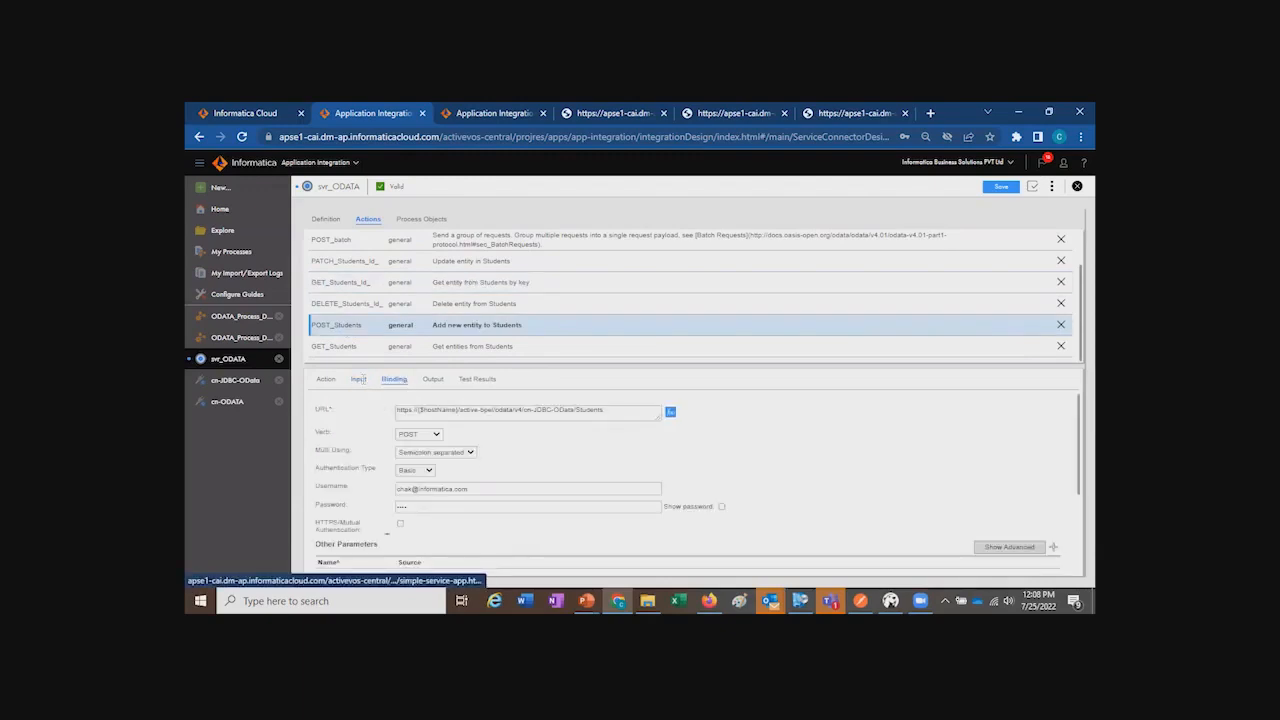
click(352, 305)
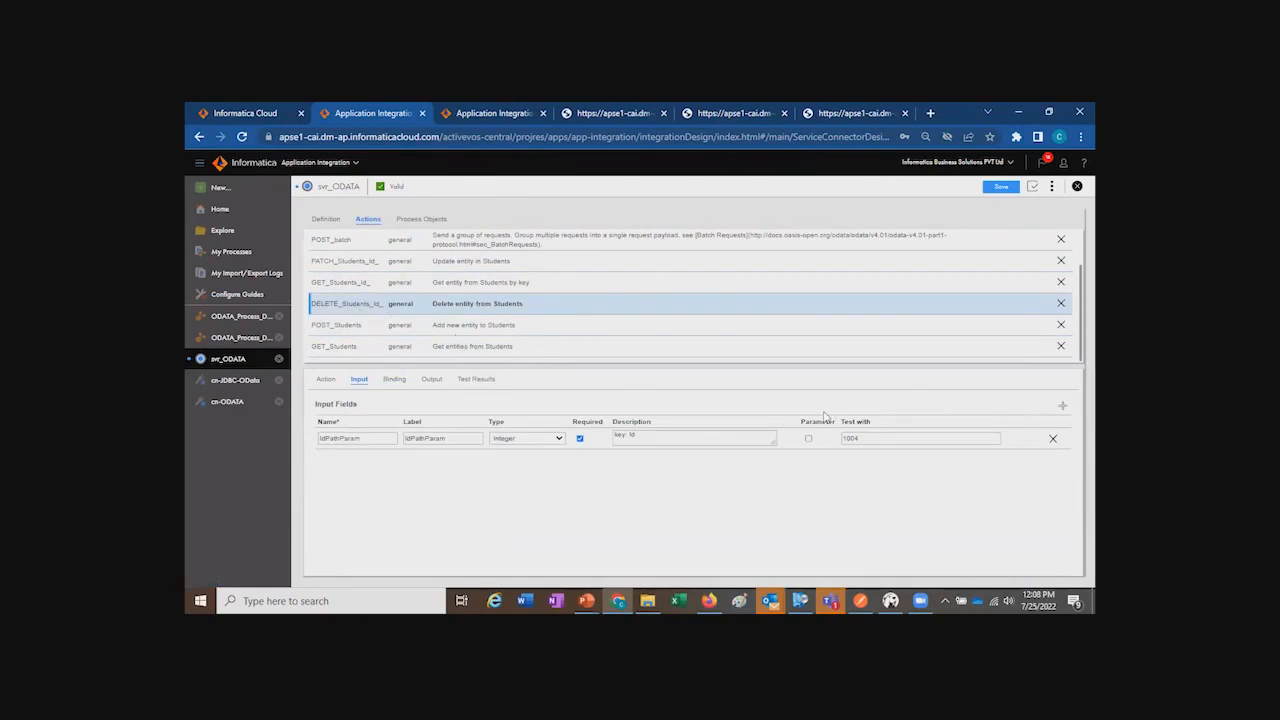
click(345, 325)
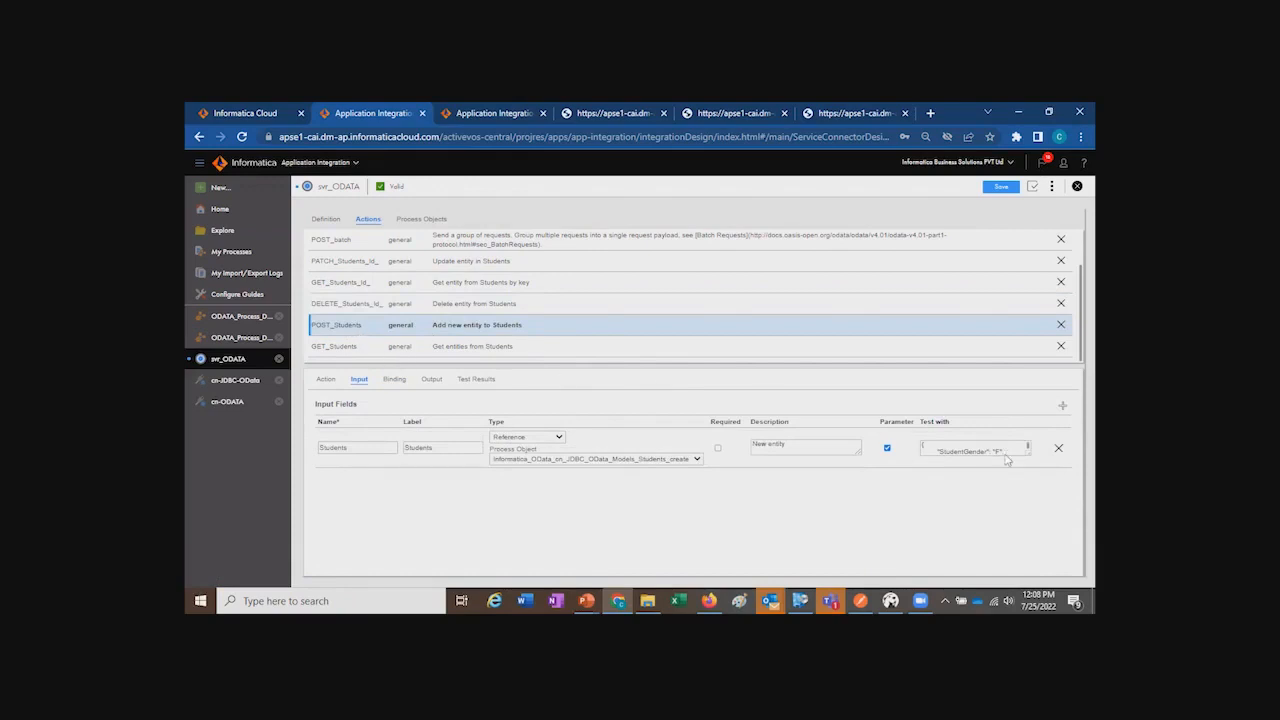
Step: Test the POST_Students action on the cloud server and inspect the new student's Id in the response payload
drag(1026, 453, 1028, 484)
click(431, 380)
click(476, 380)
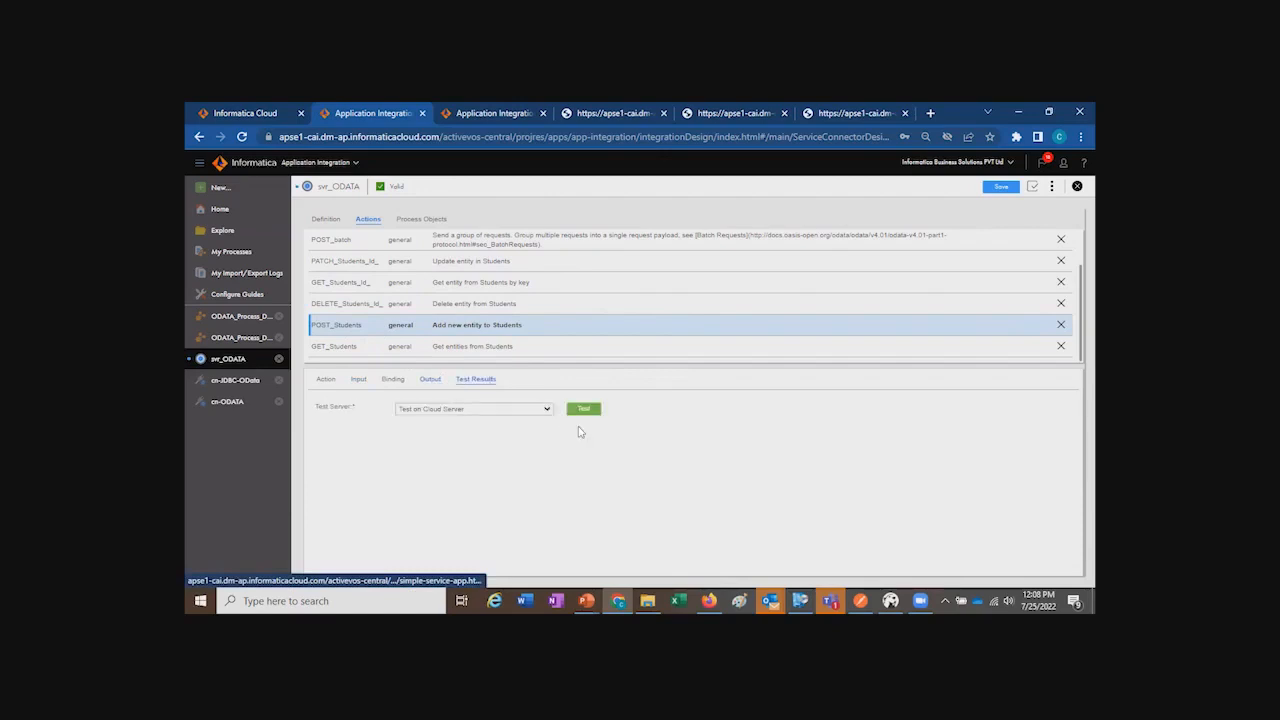
click(590, 413)
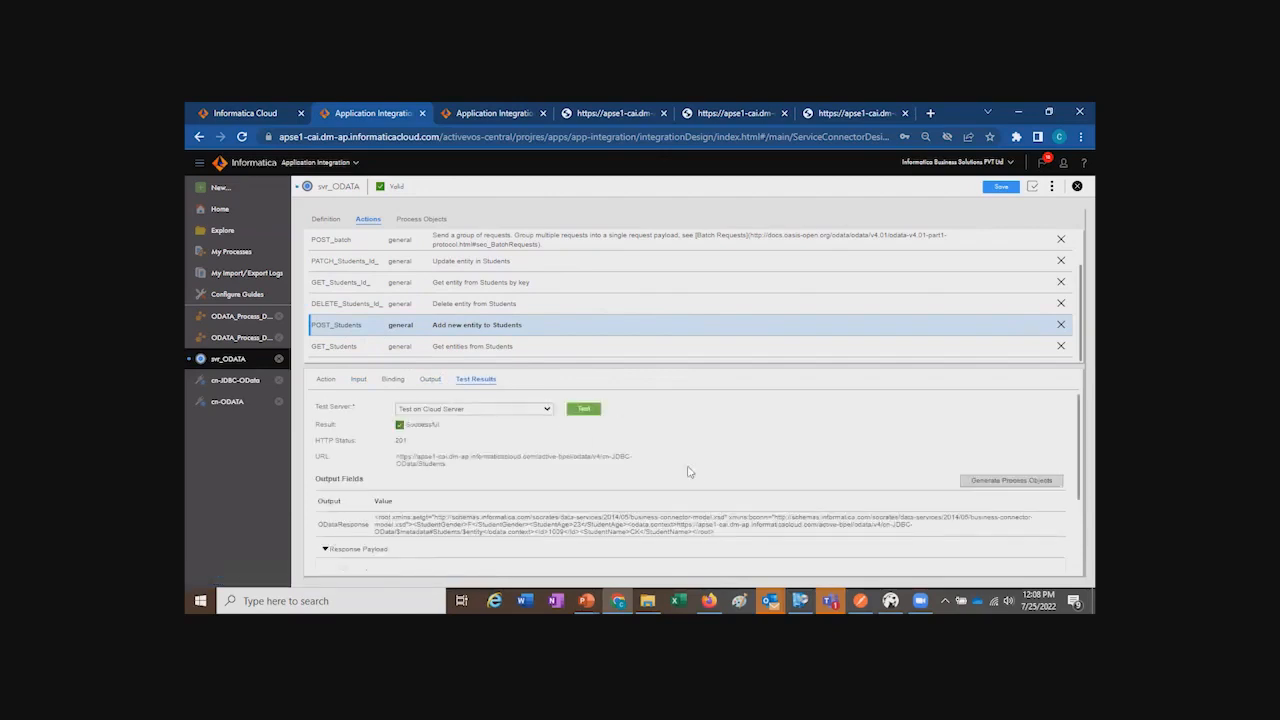
scroll(545, 518, down, 1)
scroll(545, 518, down, 3)
drag(351, 467, 480, 505)
click(480, 505)
double_click(382, 495)
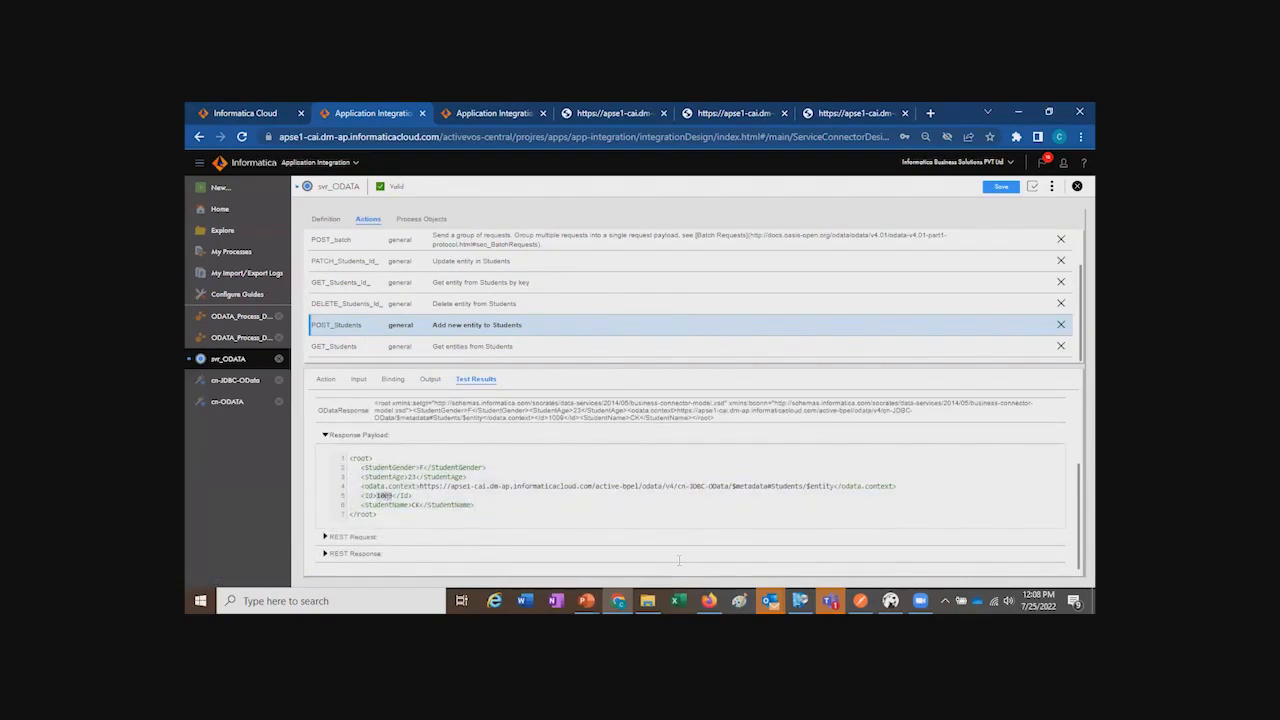
Step: Shorten the $select test value of the GET_Students_Id_ action to Id,StudentName,StudentGender
click(360, 303)
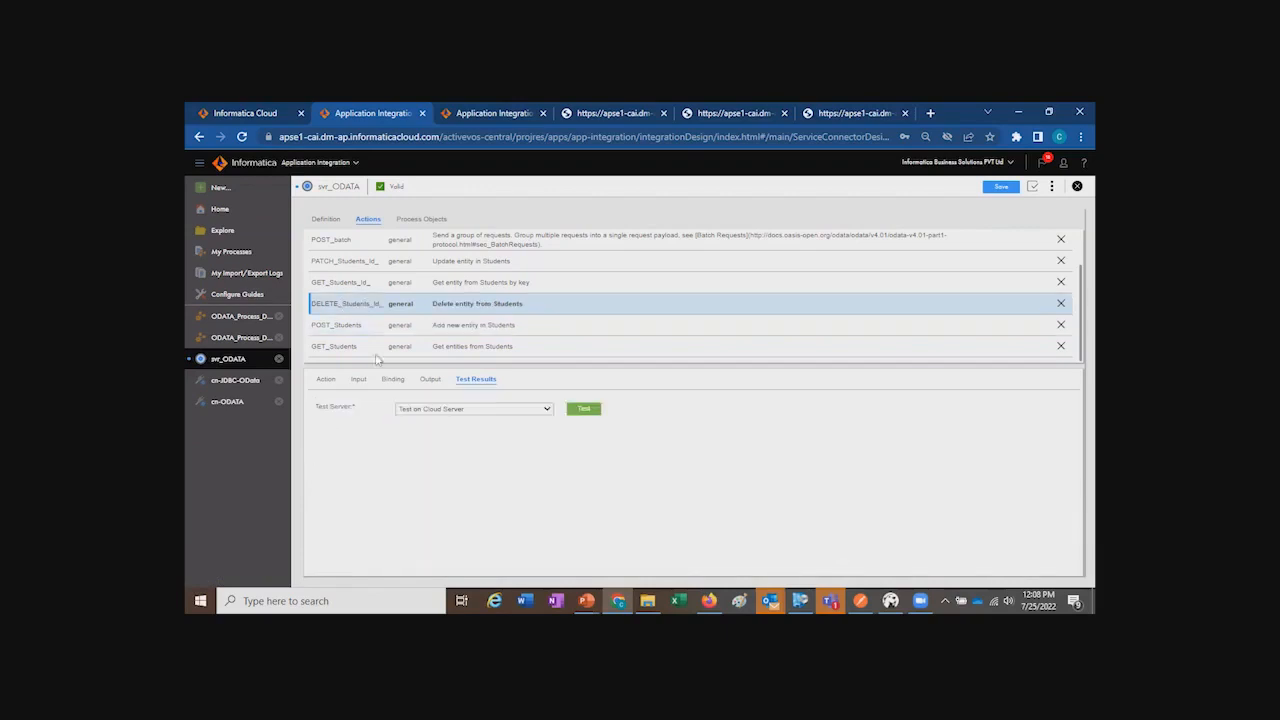
click(357, 379)
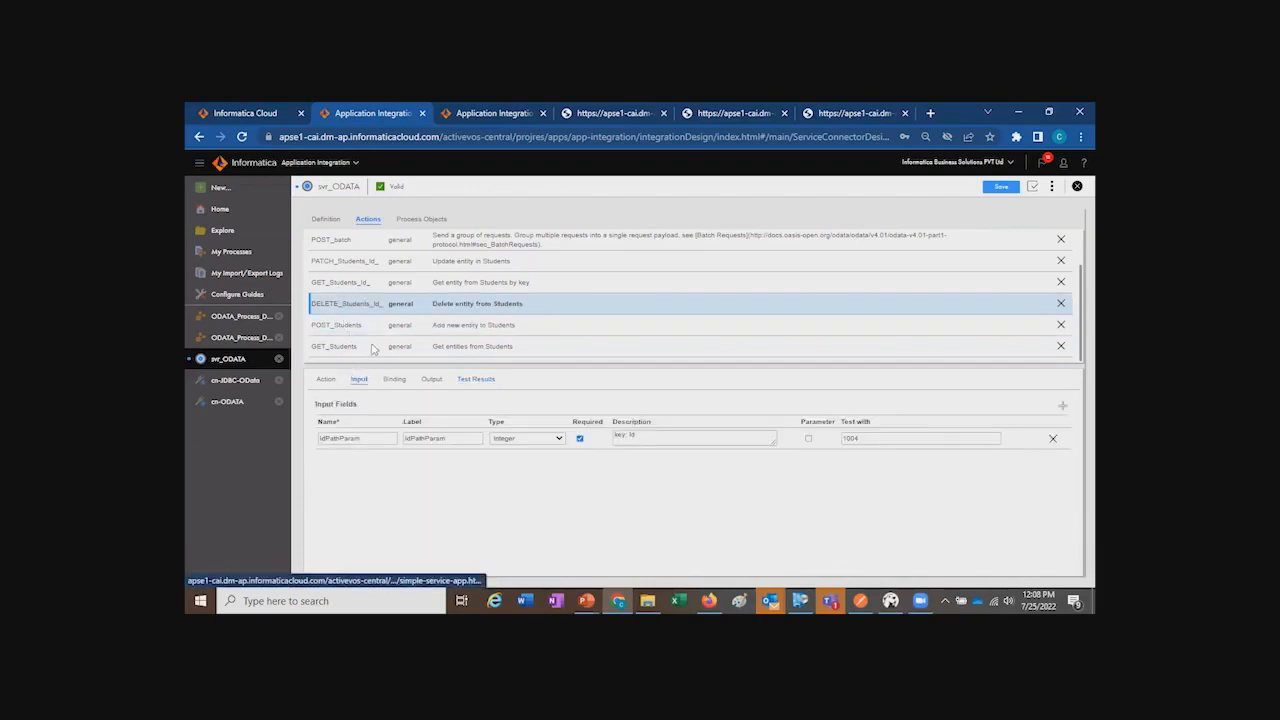
click(348, 282)
scroll(352, 300, up, 1)
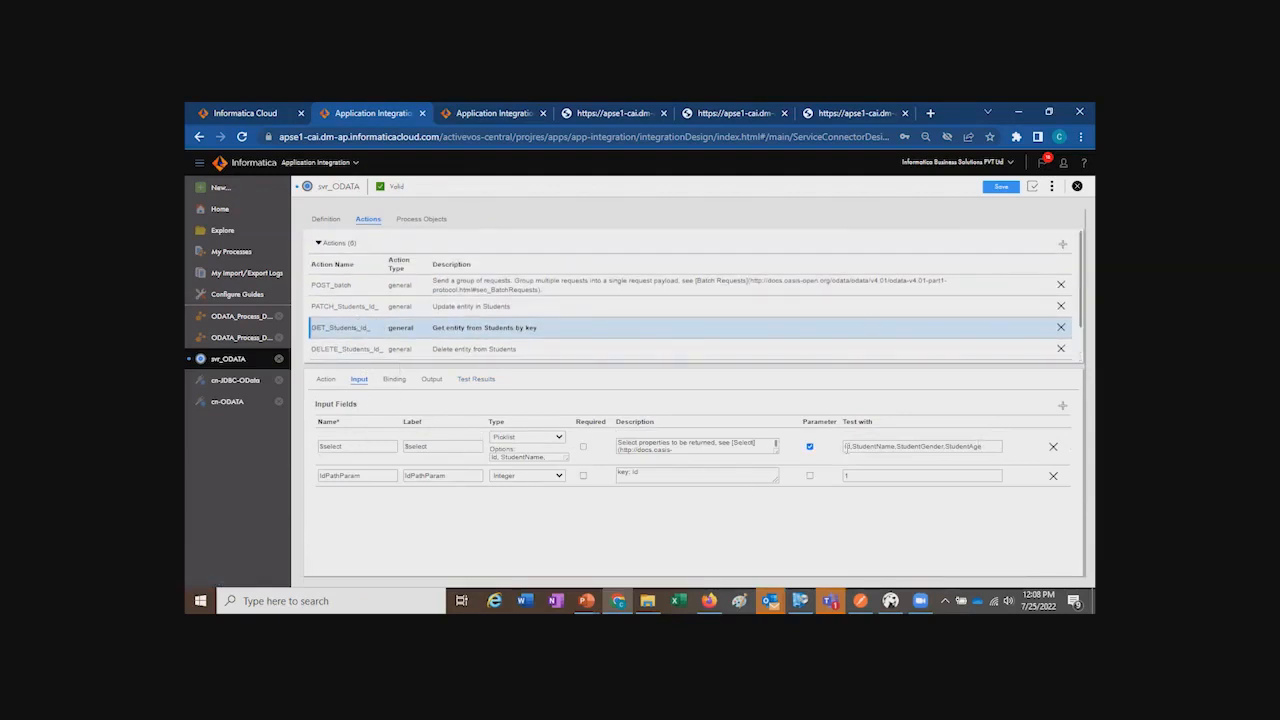
drag(846, 447, 947, 449)
click(993, 446)
key(BackSpace)
Step: Test the GET_Students_Id_ action on the cloud server and examine which student fields the response payload contains
click(392, 379)
click(476, 379)
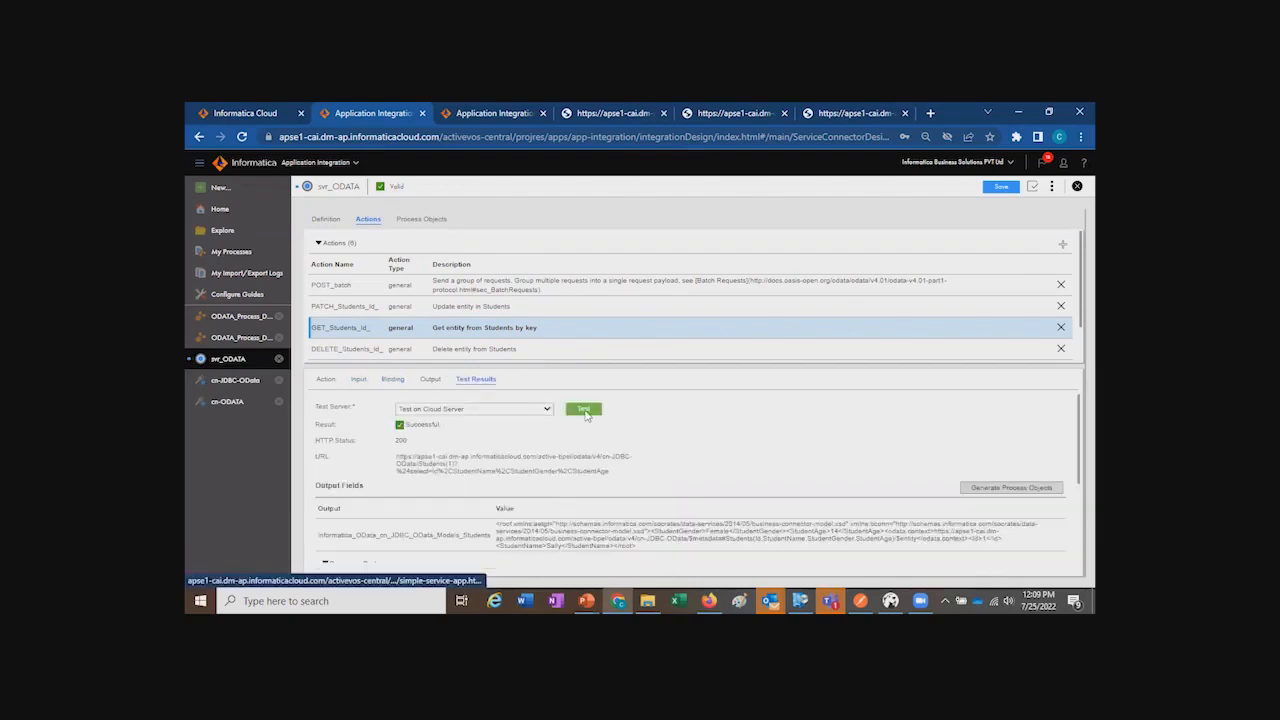
click(585, 411)
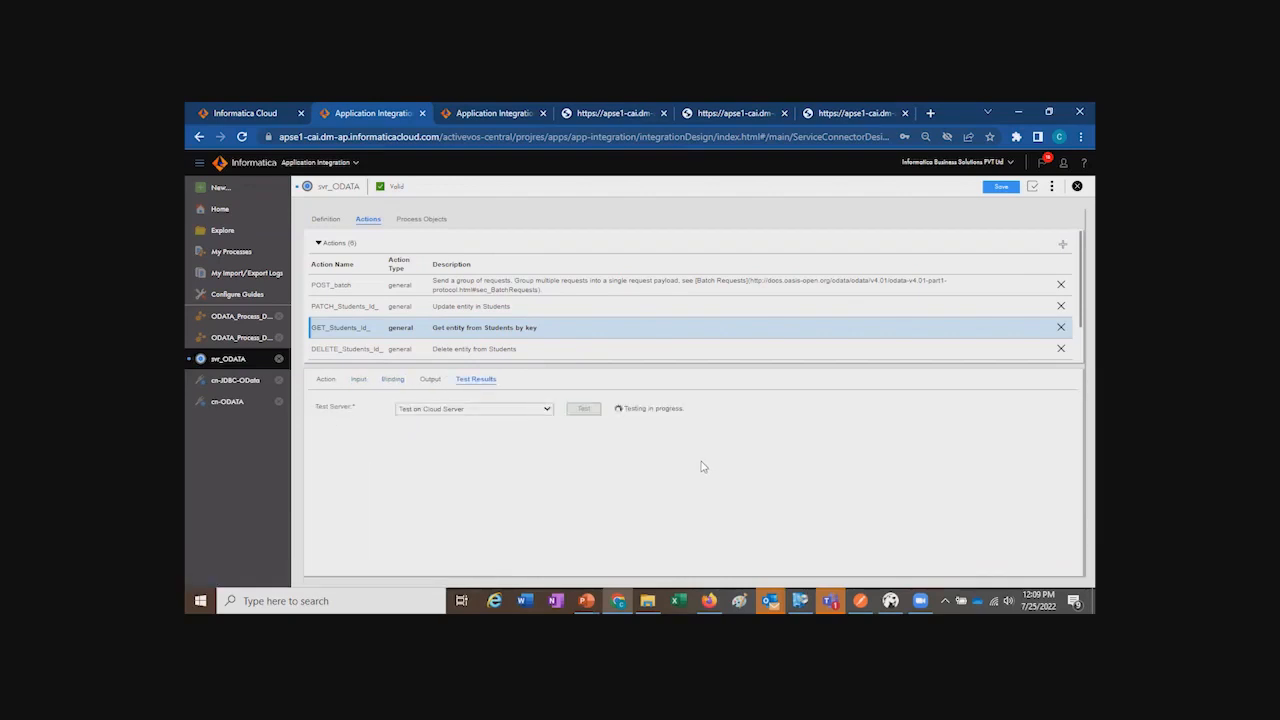
scroll(674, 478, down, 3)
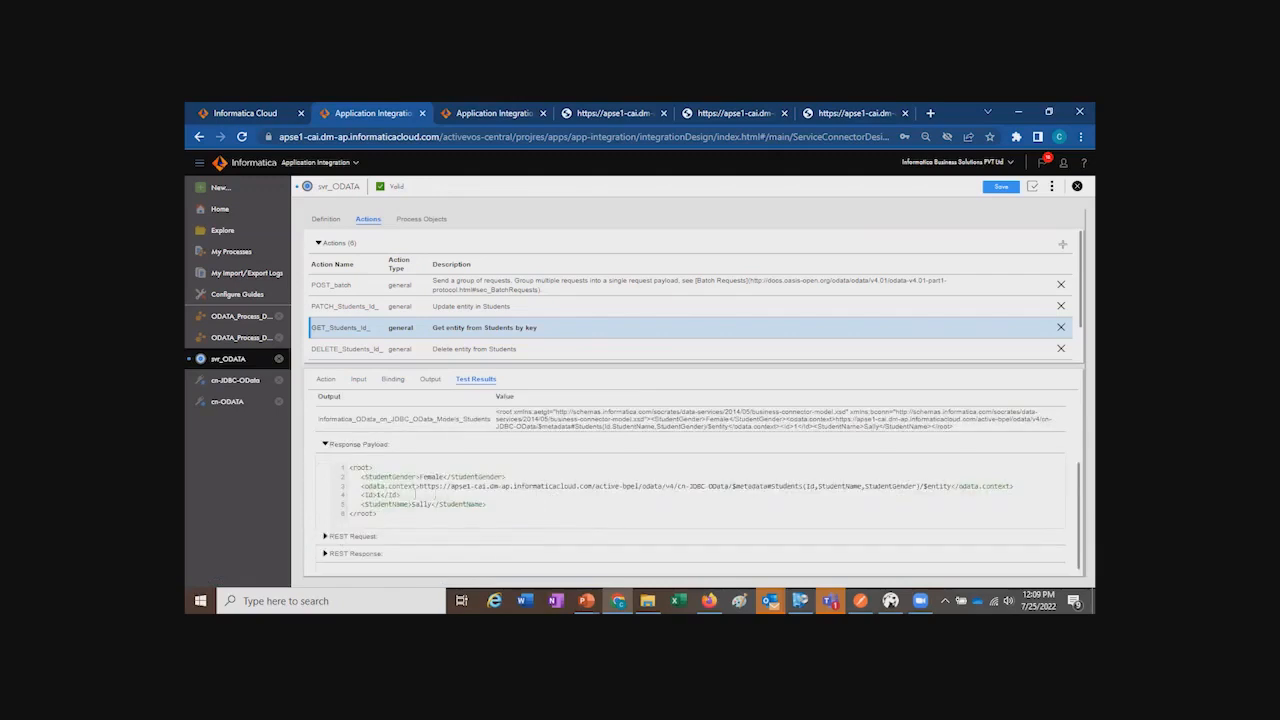
drag(359, 481, 466, 505)
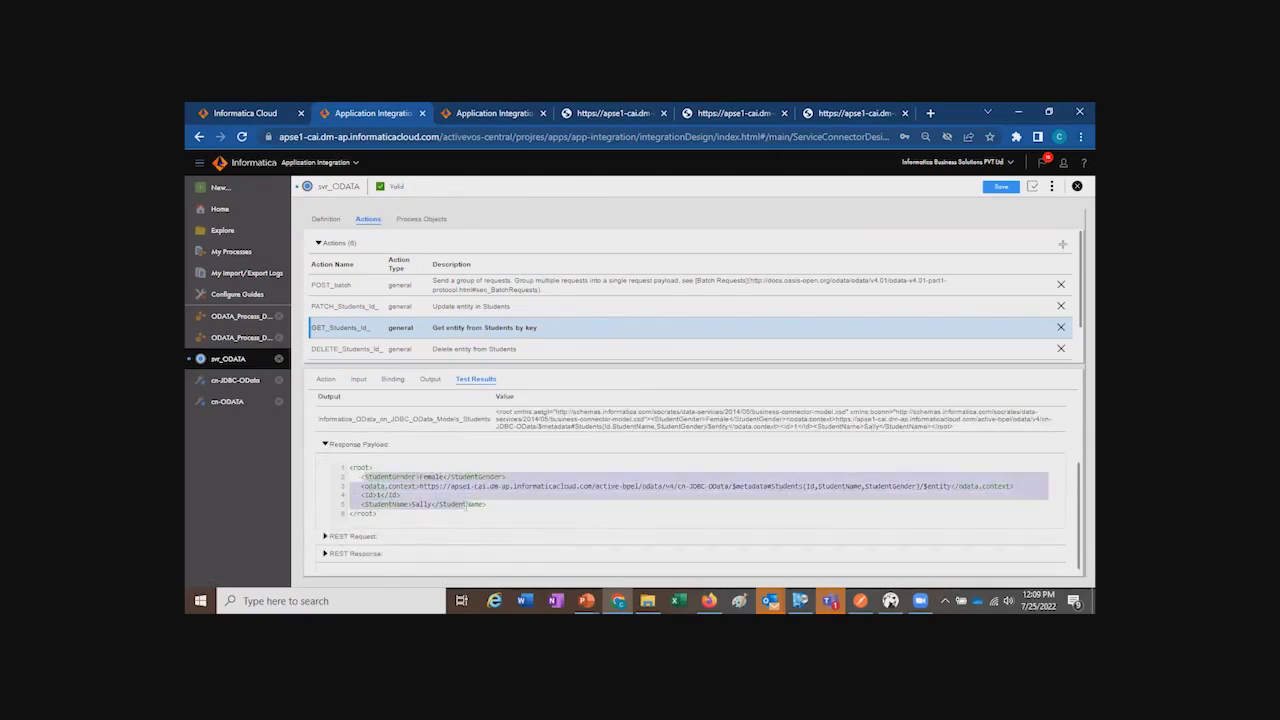
drag(543, 512, 342, 484)
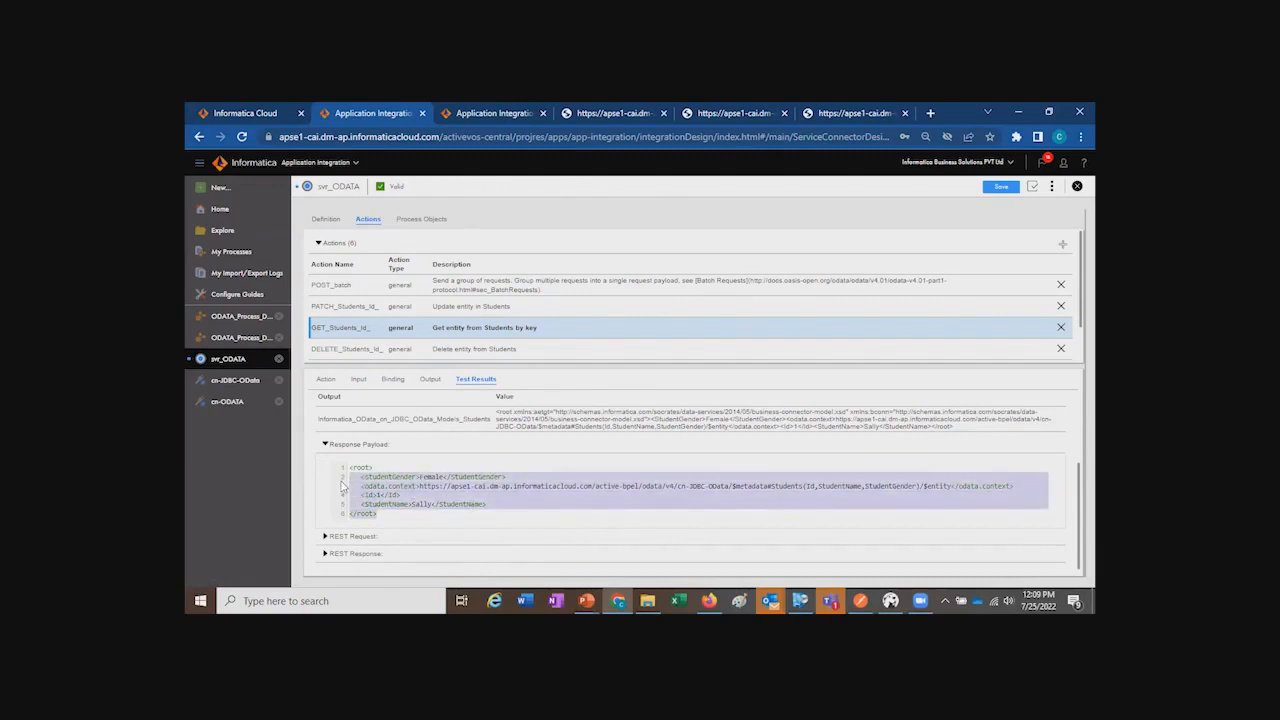
click(425, 508)
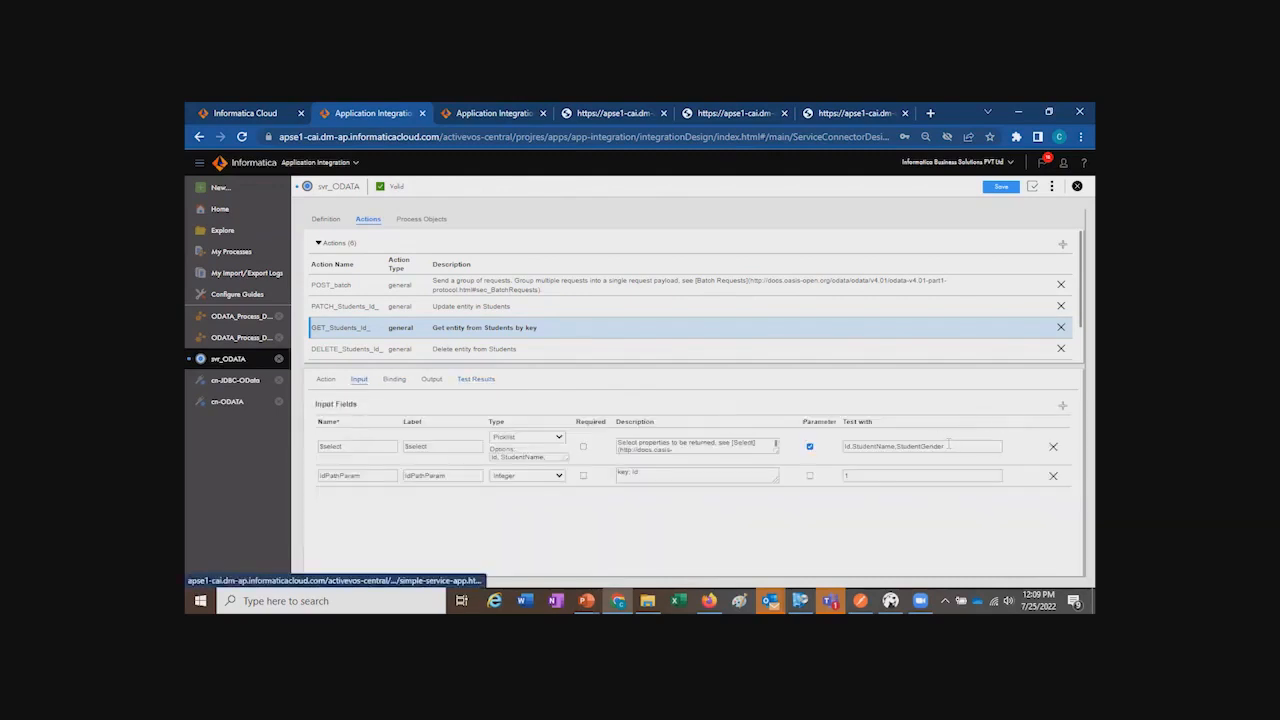
Step: Add StudentAge back to the $select test value of GET_Students_Id_, retest the action and check the age in the response payload
text(,StudentAge)
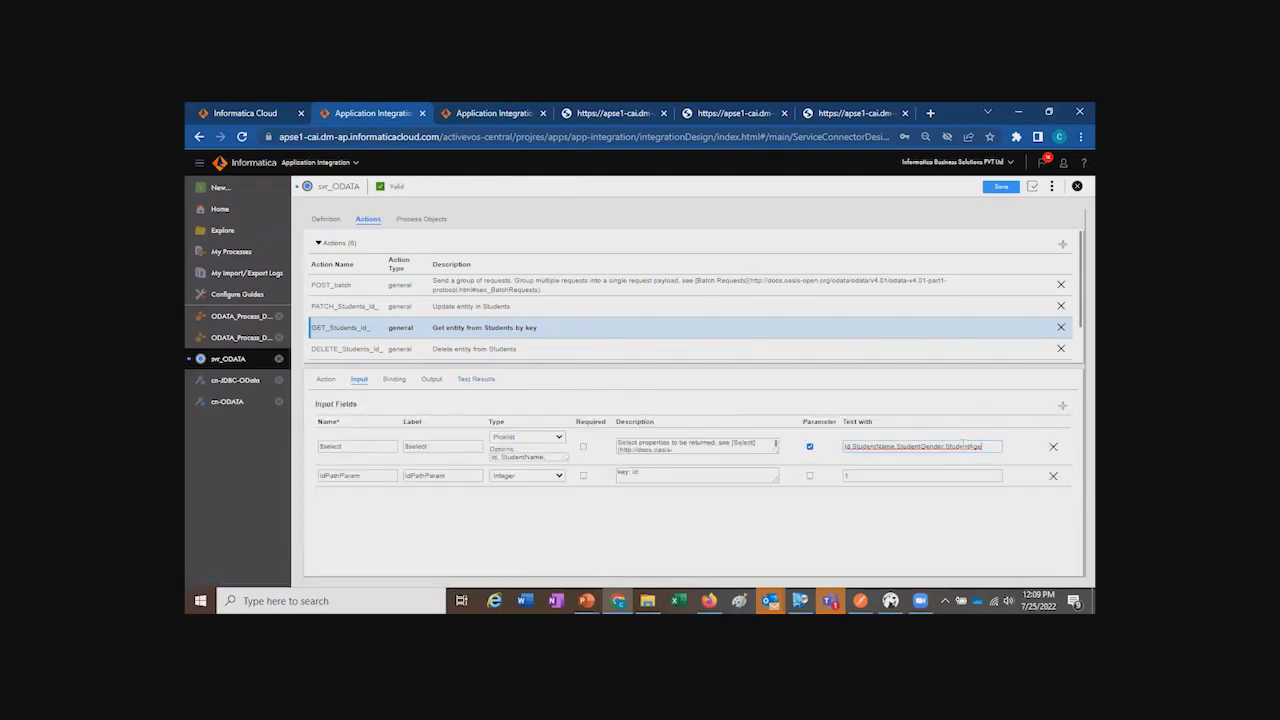
click(466, 380)
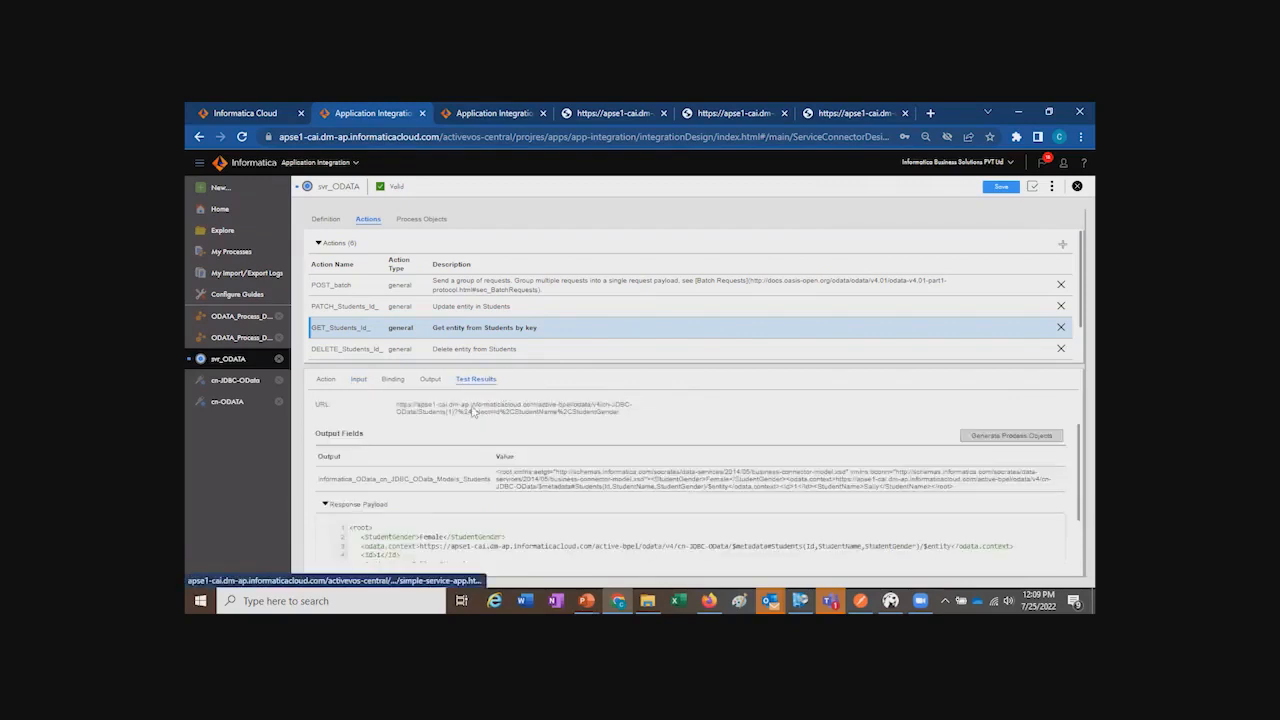
click(580, 409)
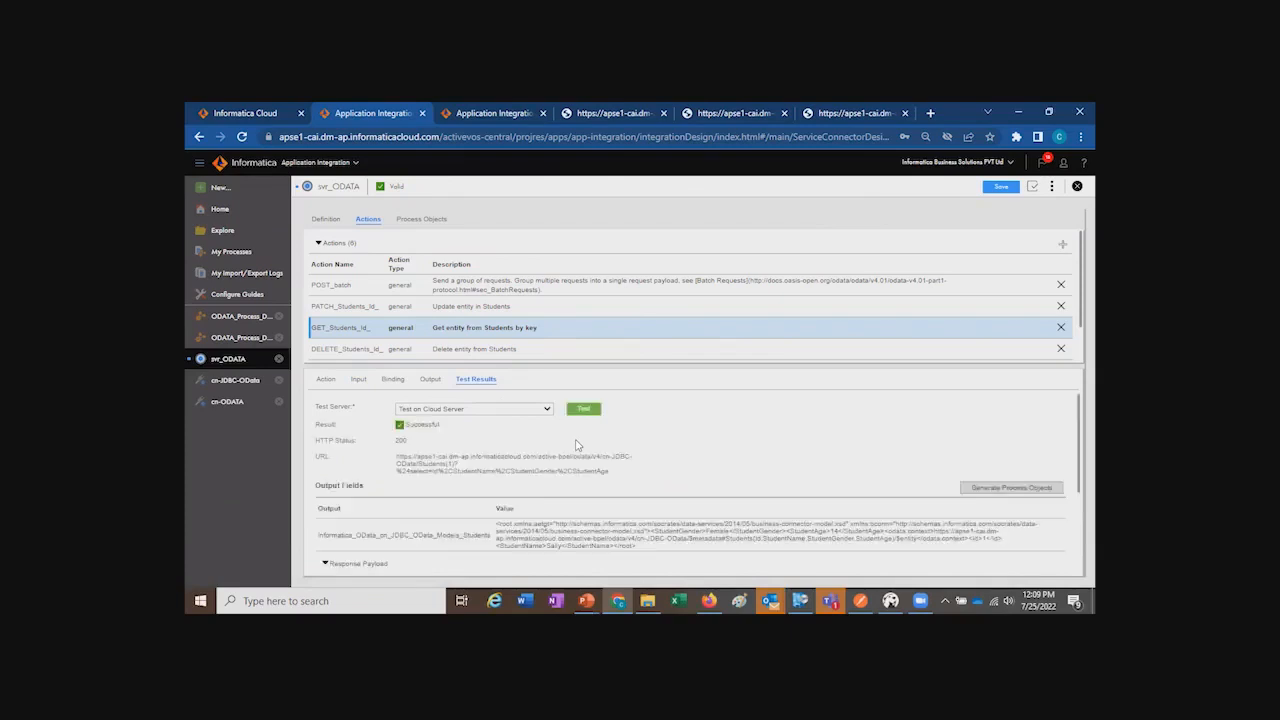
scroll(576, 449, down, 3)
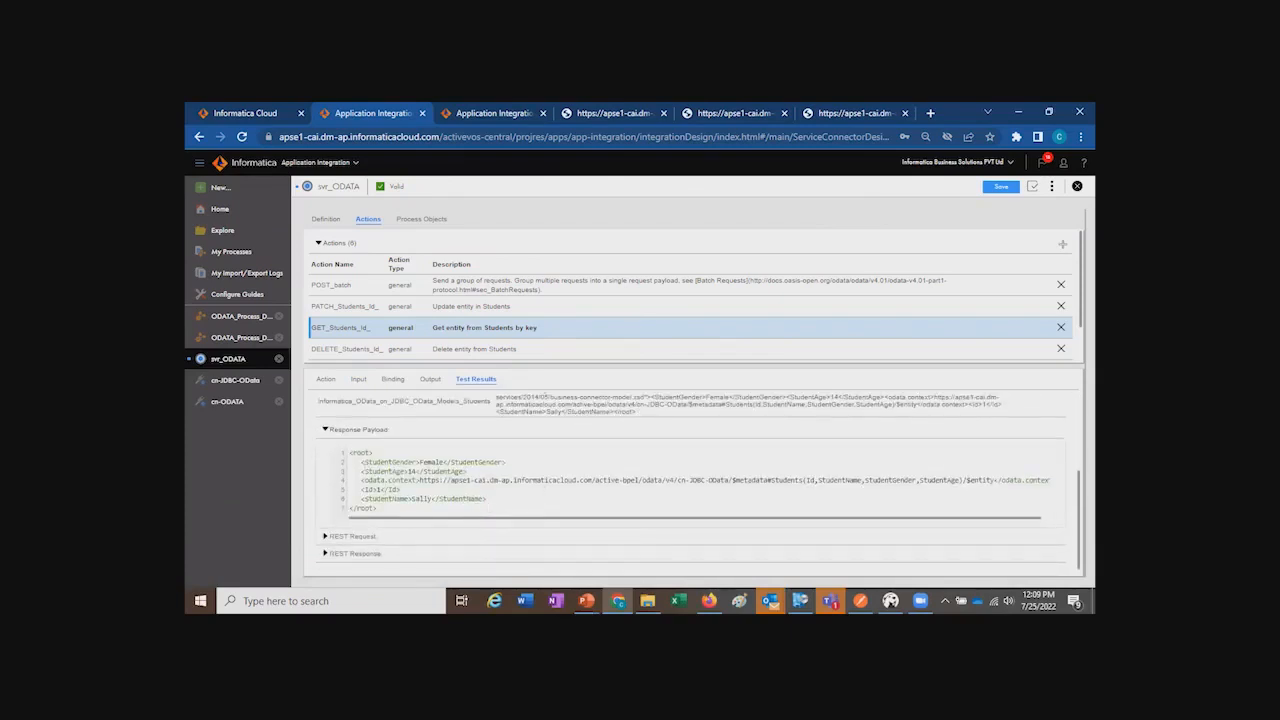
drag(362, 462, 305, 476)
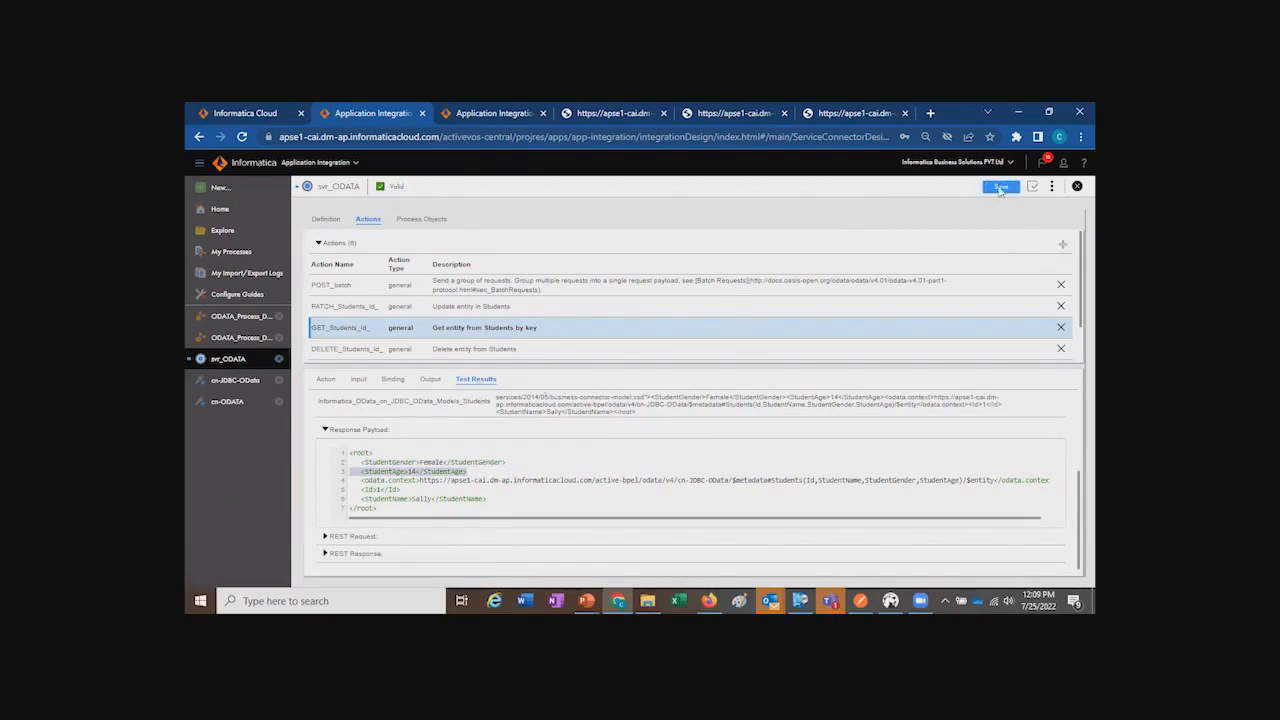
Step: Look at the publishing options of svr_ODATA and create a new app connection
click(1050, 187)
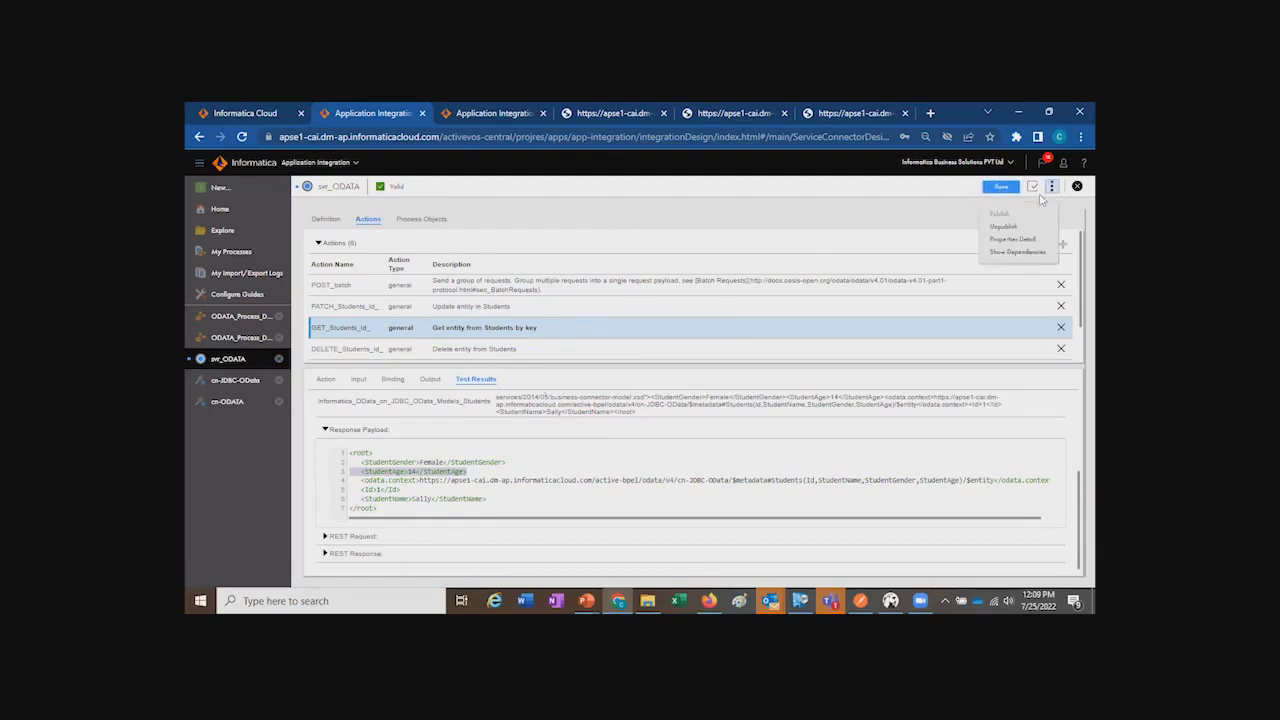
click(212, 190)
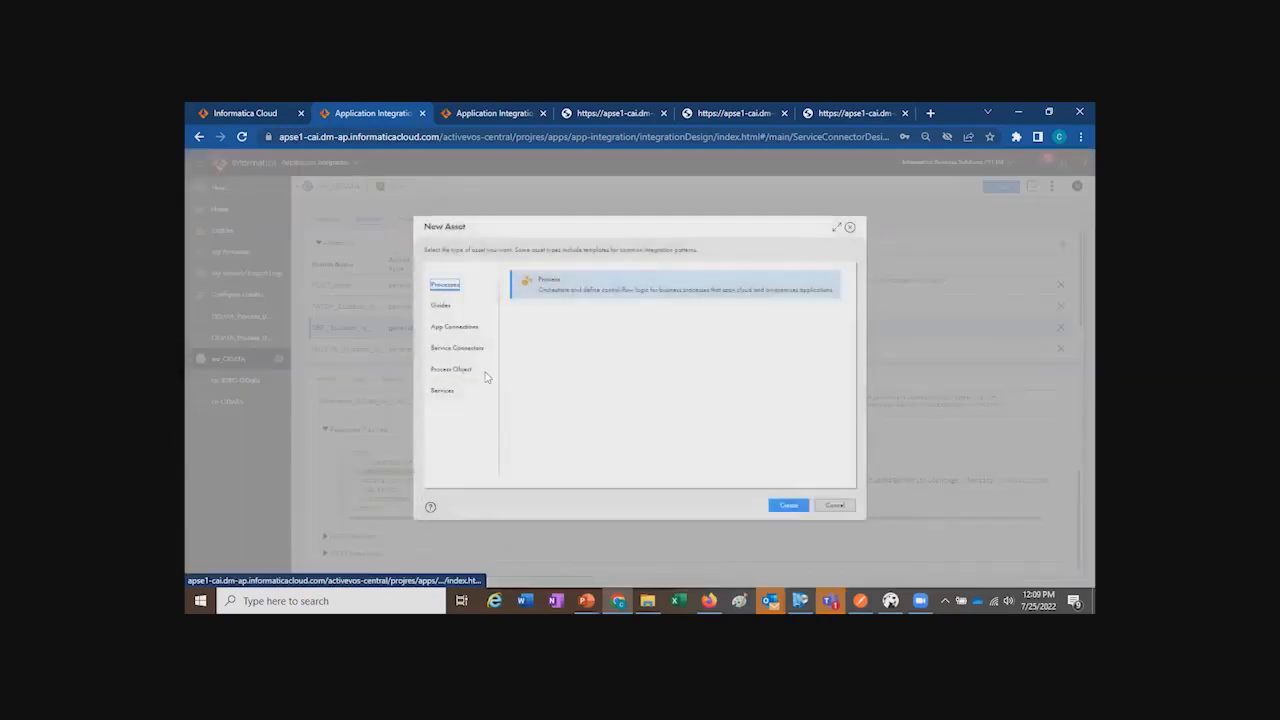
click(457, 327)
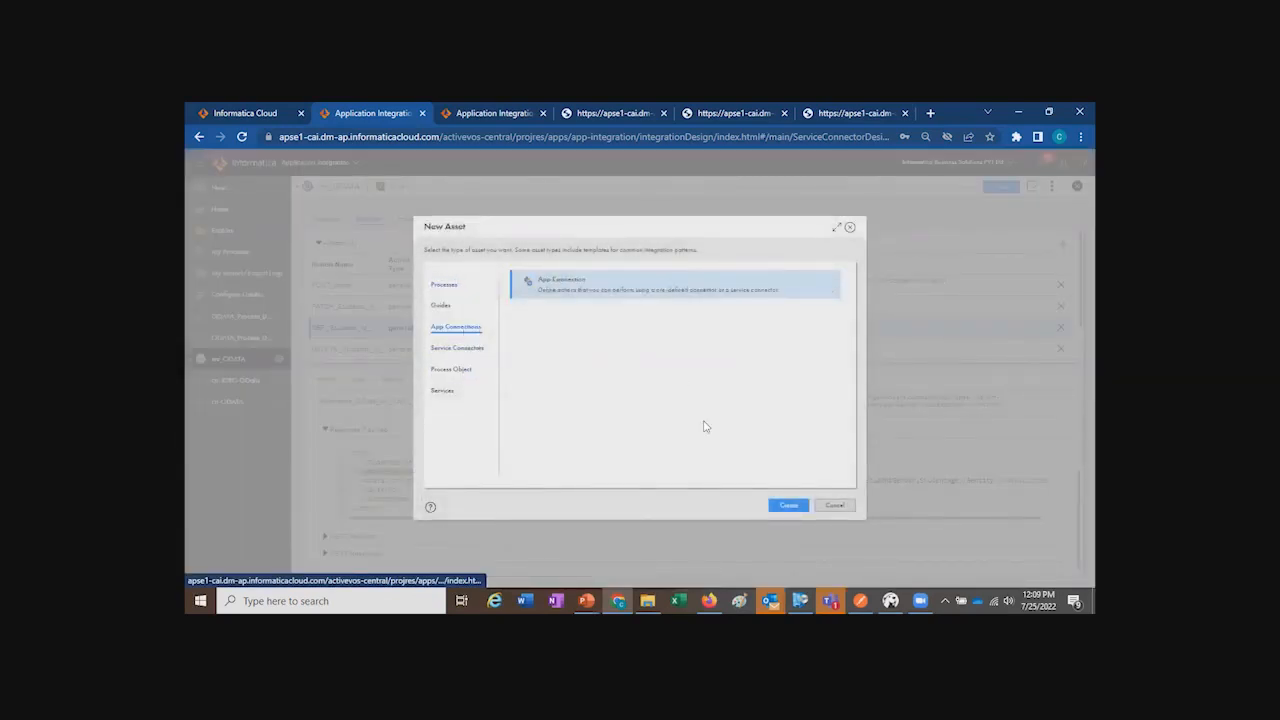
click(836, 506)
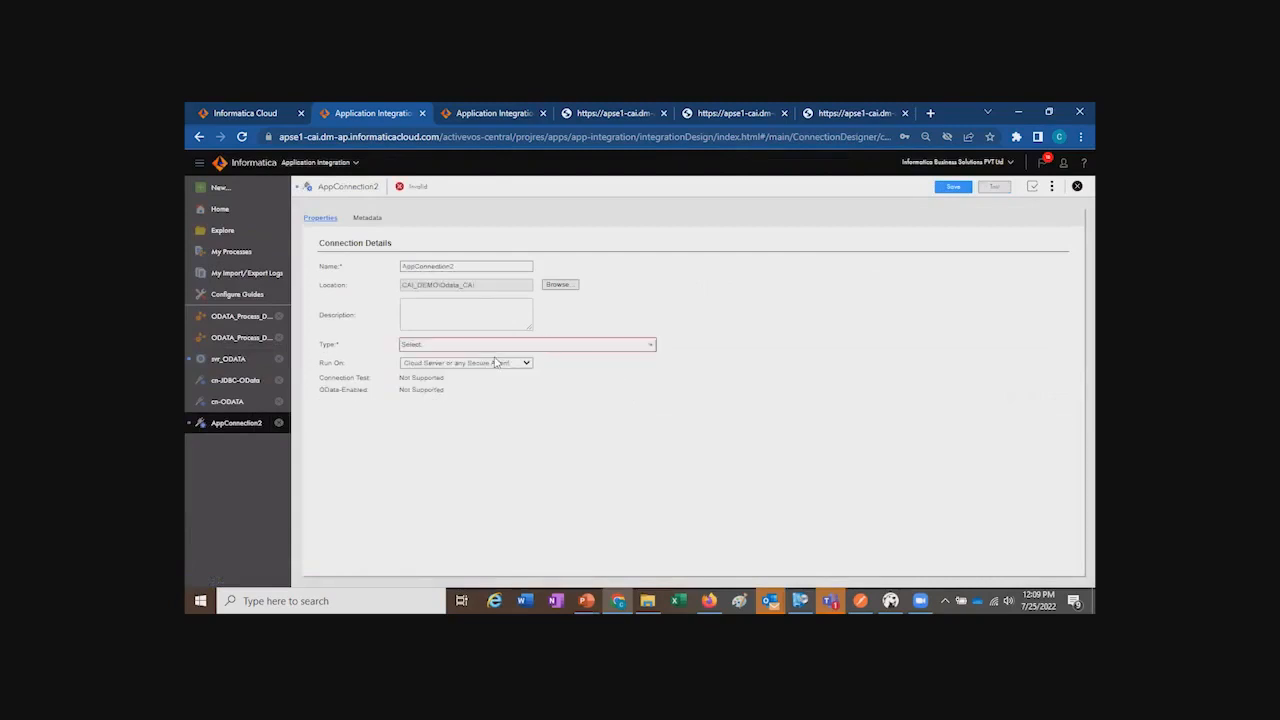
Step: Set the connection's type to CAI_DEMO > Odata_CAI > svr_ODATA and keep it running on Cloud Server or any Secure Agent
click(503, 346)
scroll(503, 419, down, 10)
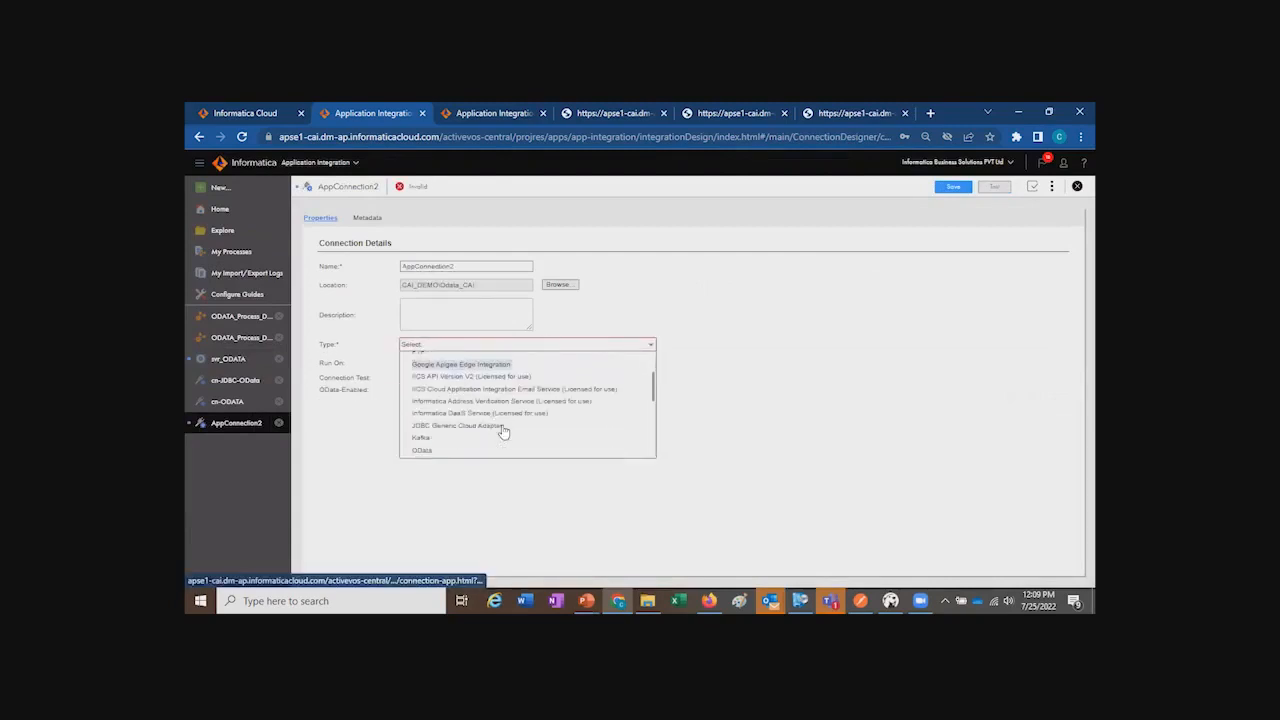
scroll(445, 440, down, 1)
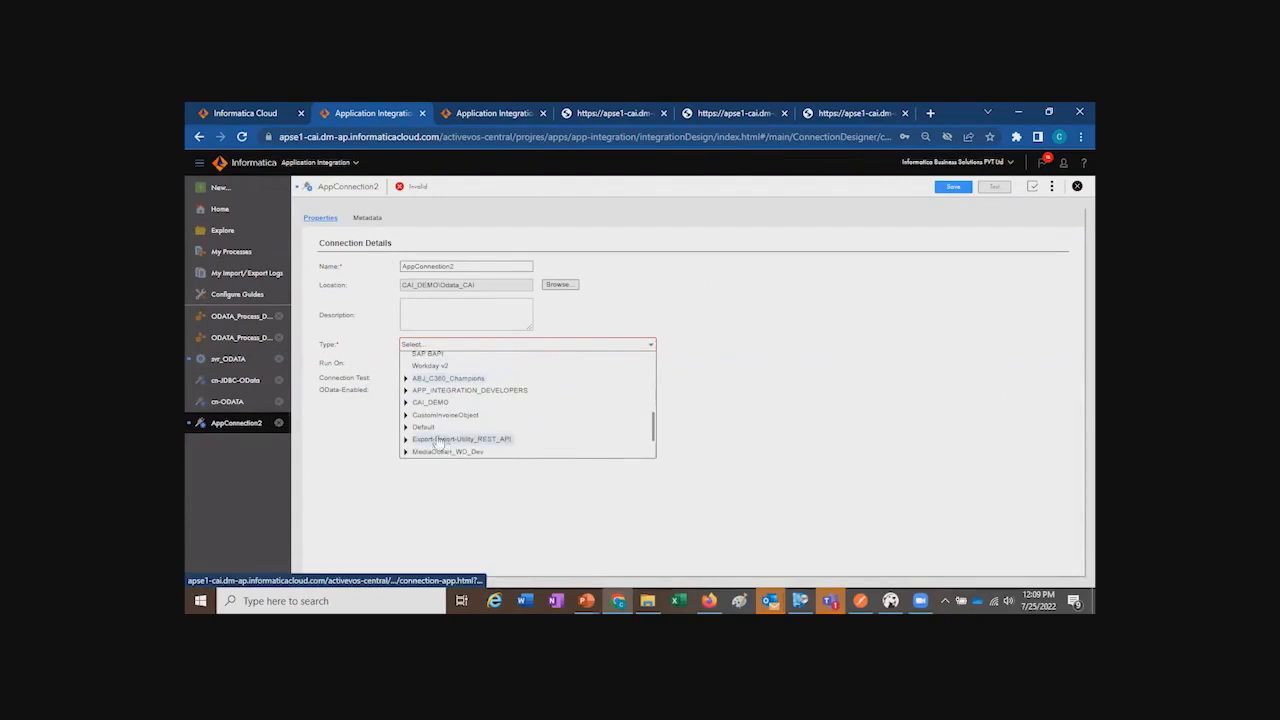
click(406, 402)
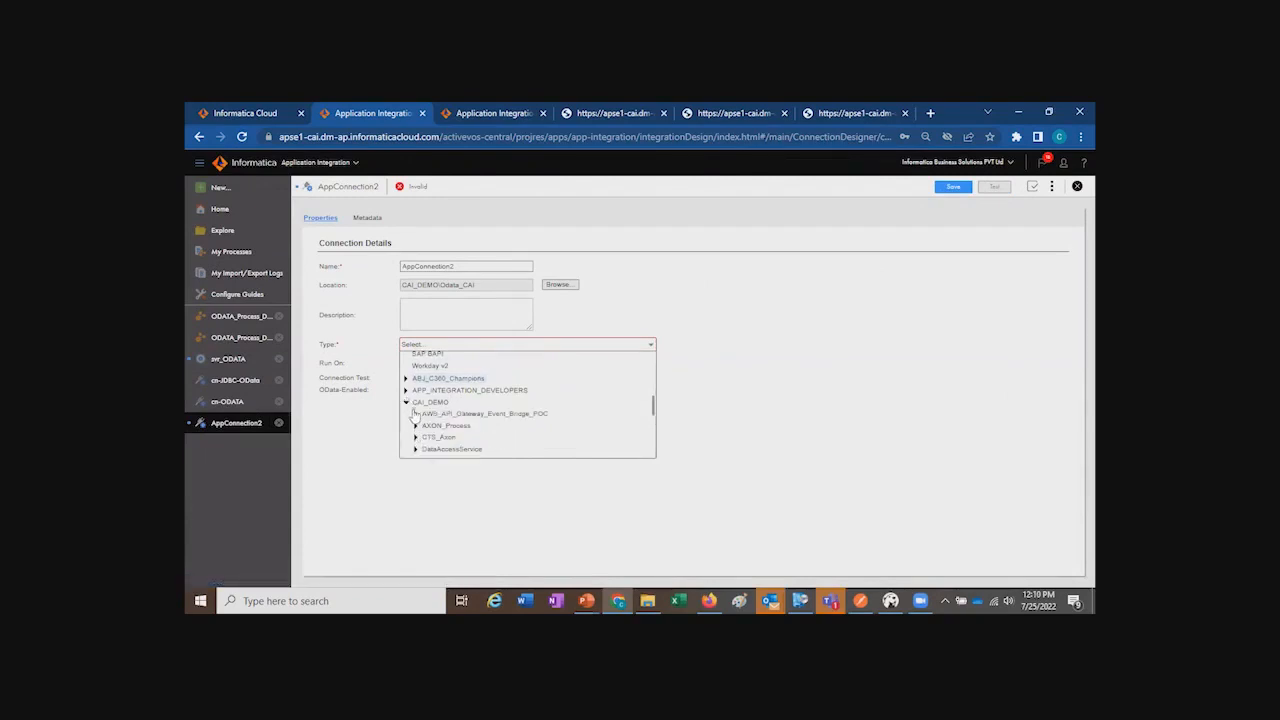
scroll(418, 412, down, 2)
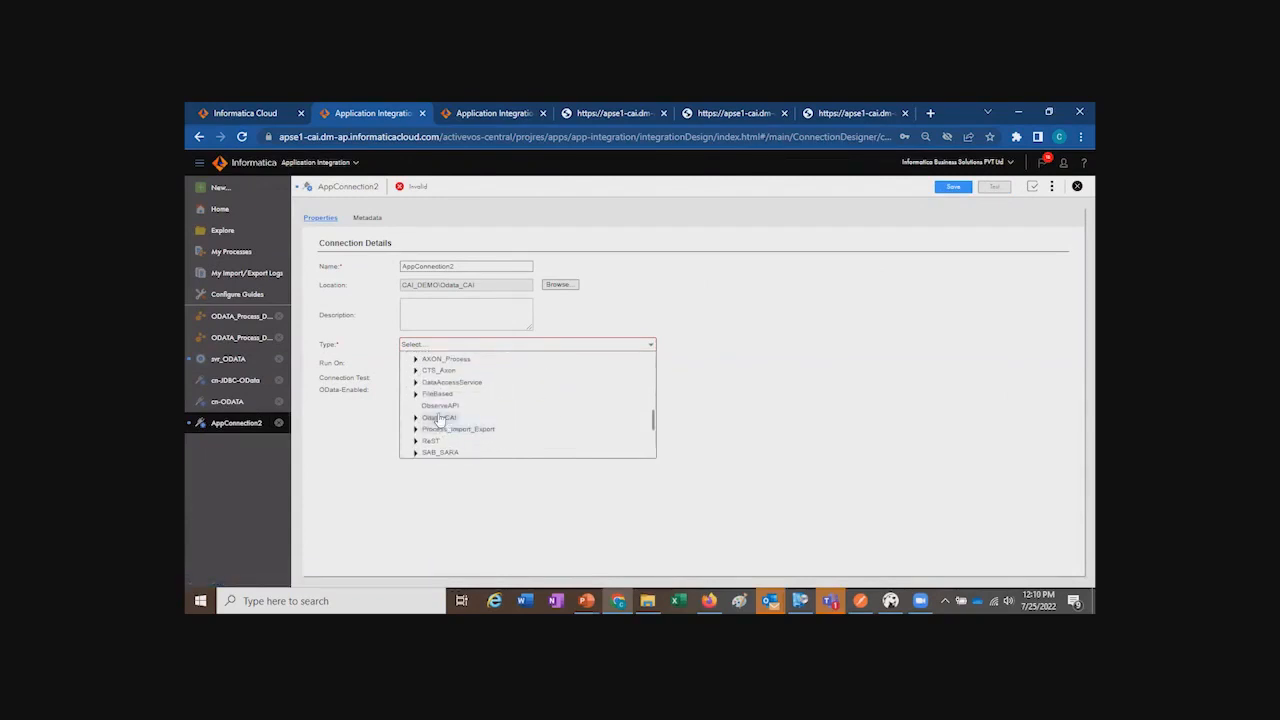
click(416, 419)
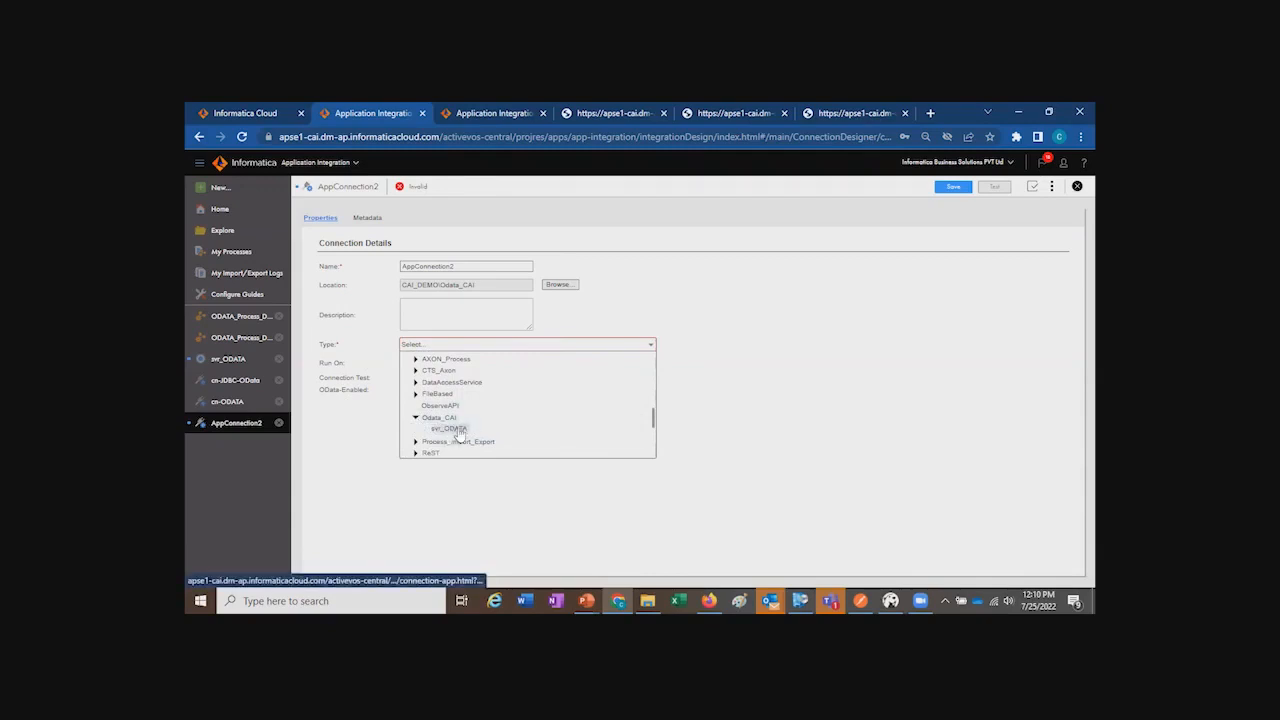
click(457, 429)
click(497, 365)
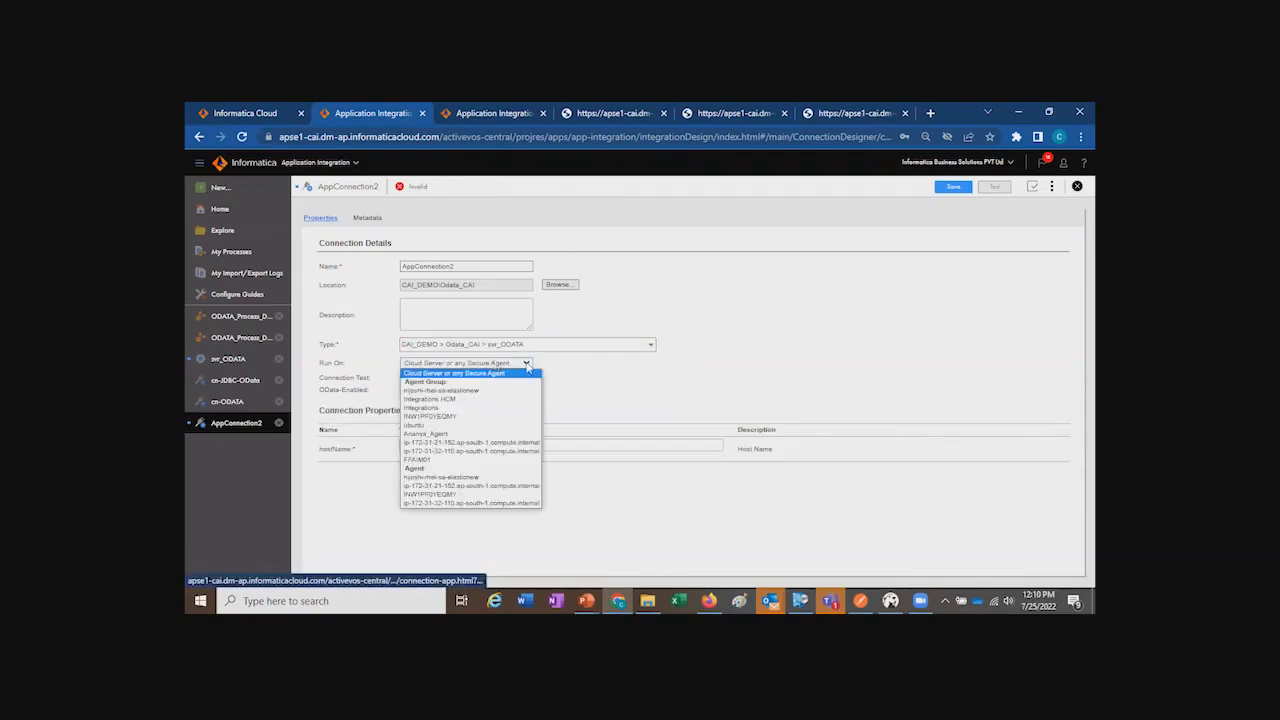
click(528, 366)
Step: Set the new connection's hostName to apse1-cai.dm-ap.informaticacloud.com, copied from svr_ODATA's connection properties, and view the cn-ODATA metadata for reference
click(431, 445)
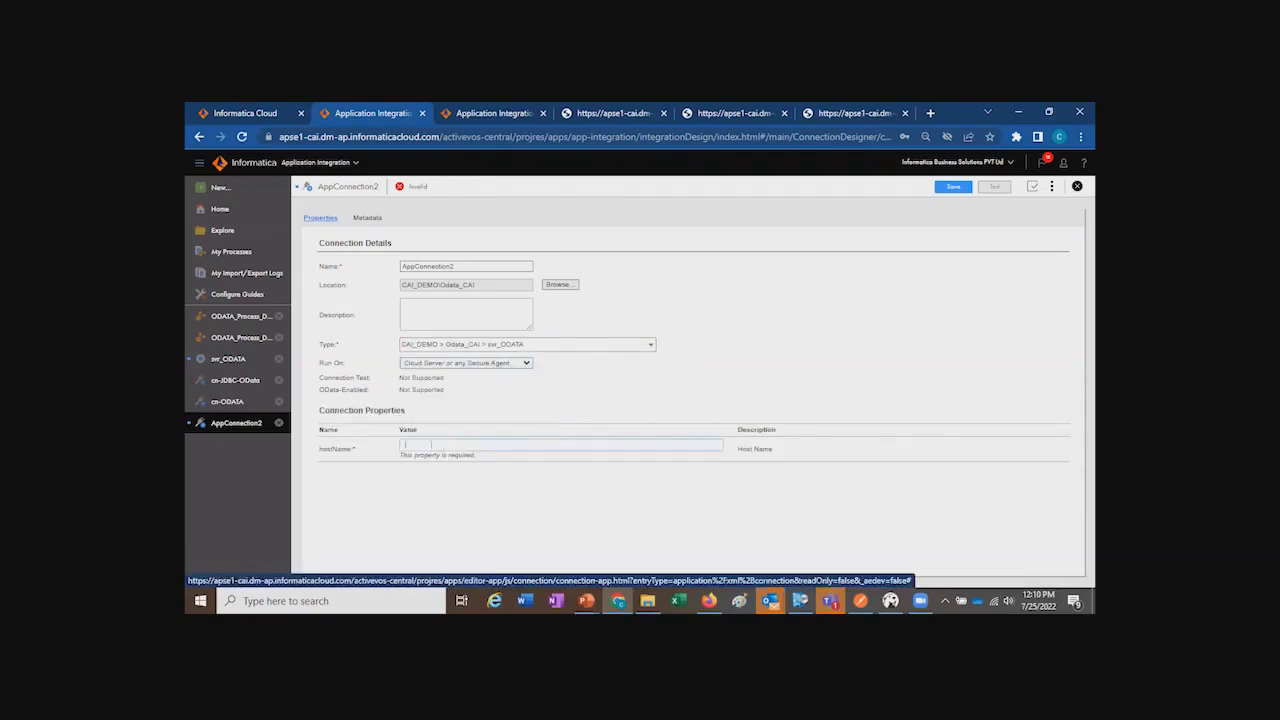
click(228, 359)
click(328, 218)
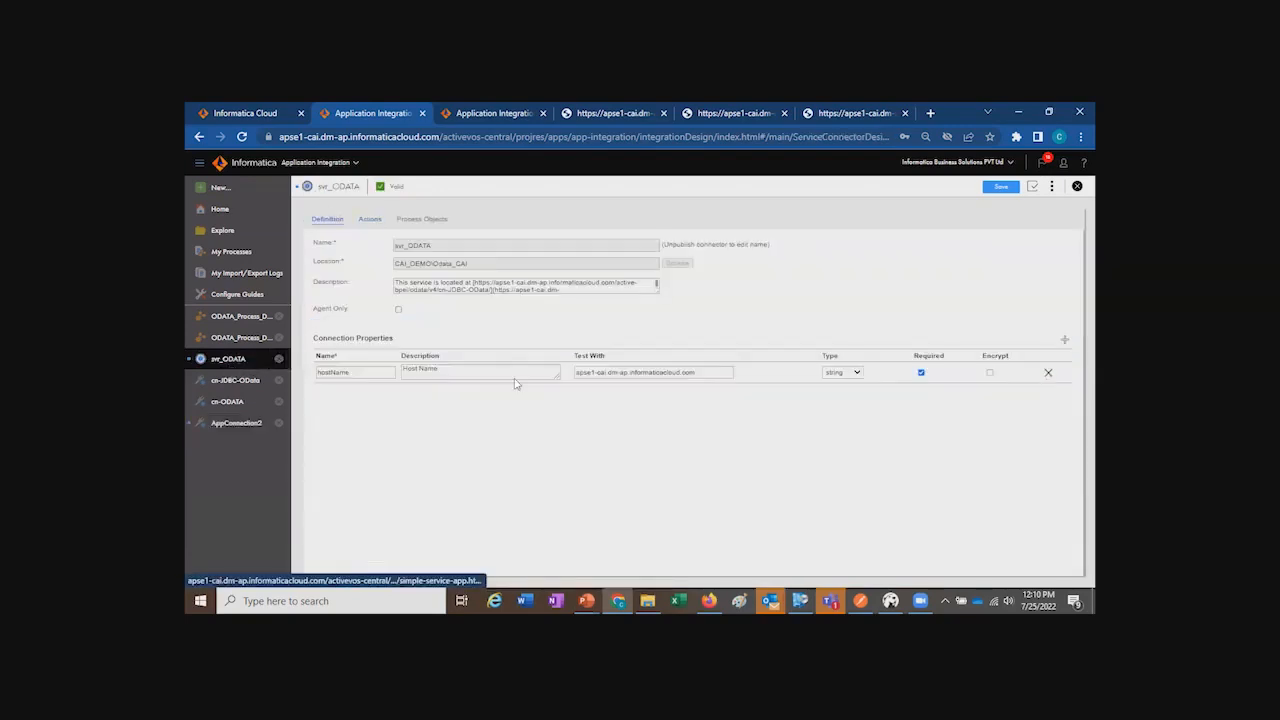
drag(697, 372, 566, 357)
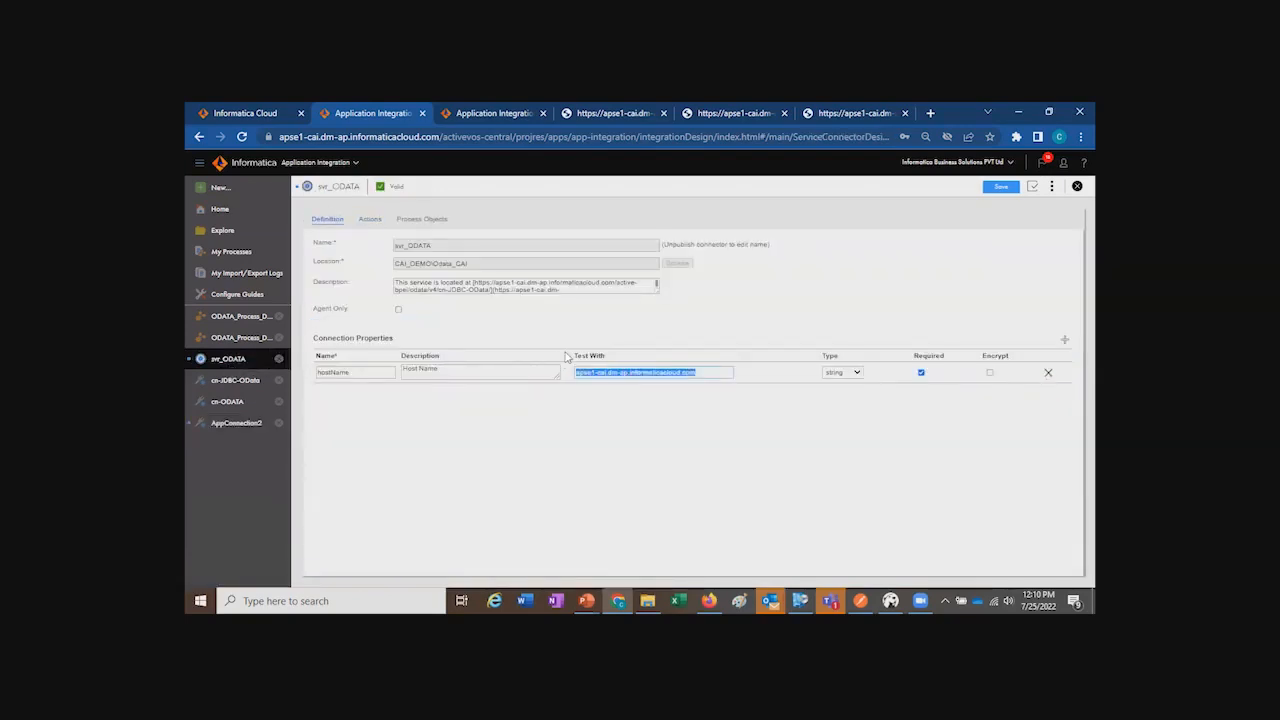
click(246, 422)
click(236, 404)
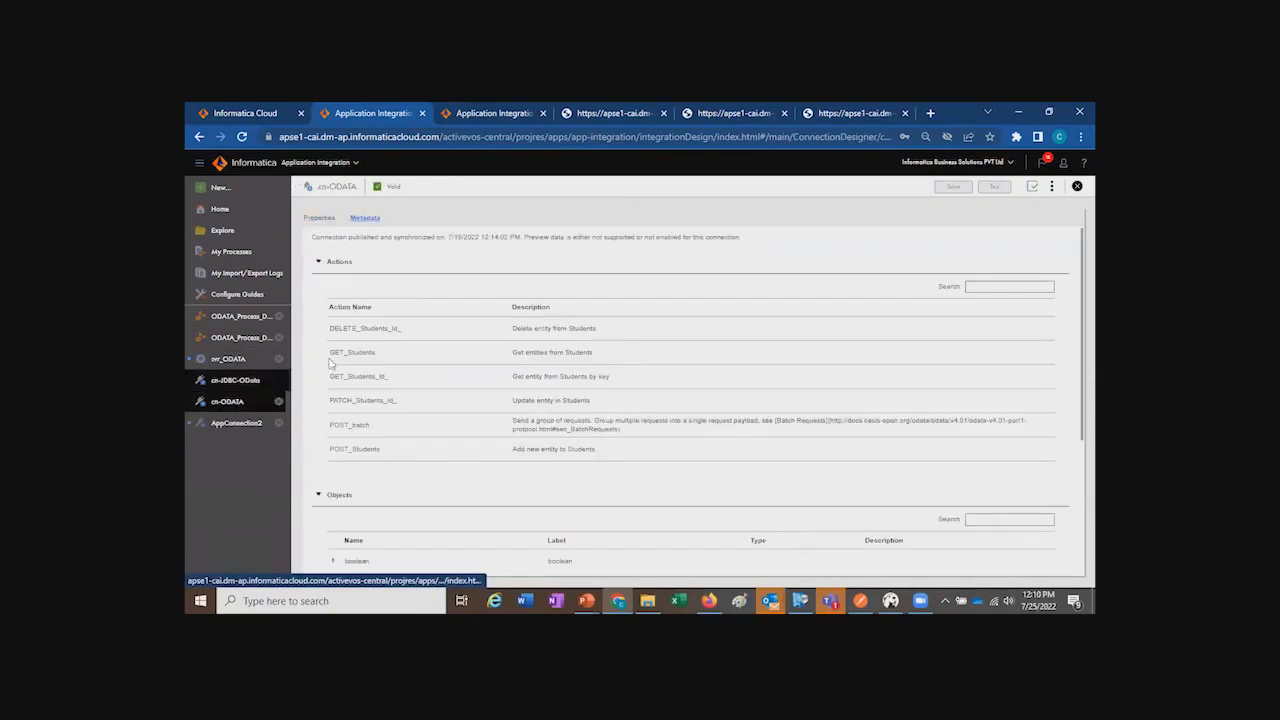
click(234, 423)
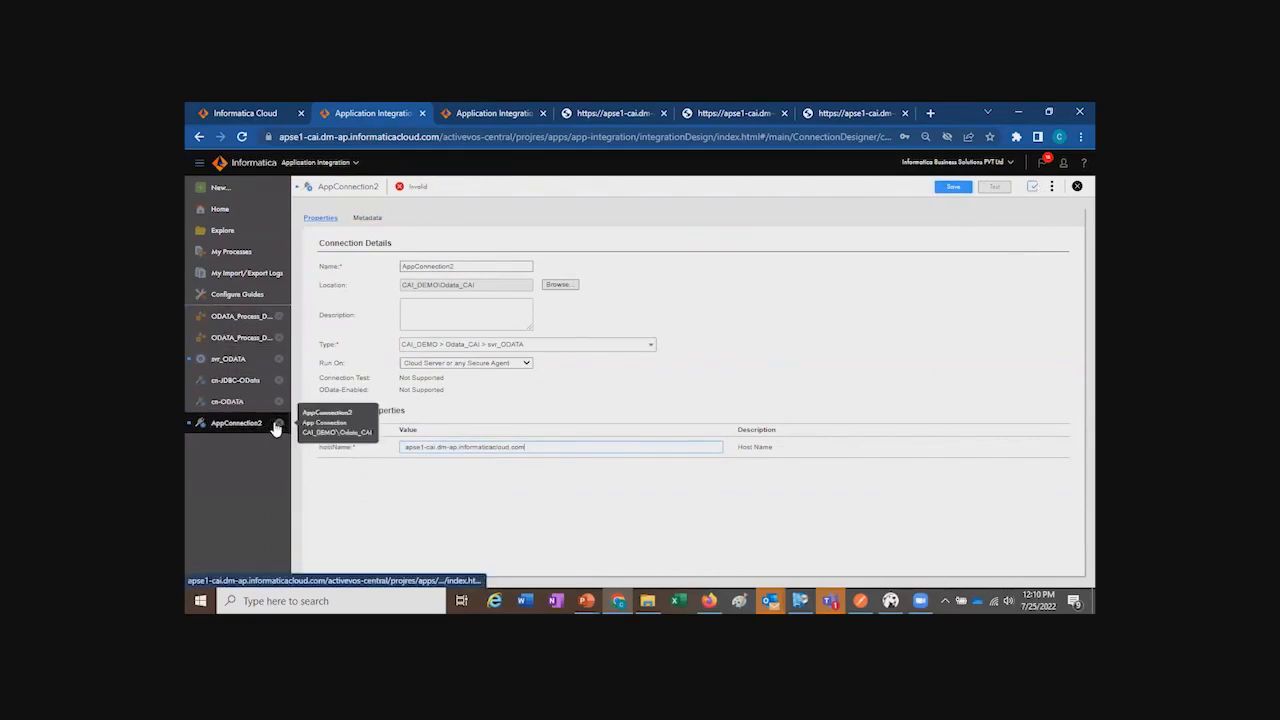
Step: Review the connection properties of cn-ODATA, including its type, Run On setting and hostName value
click(215, 404)
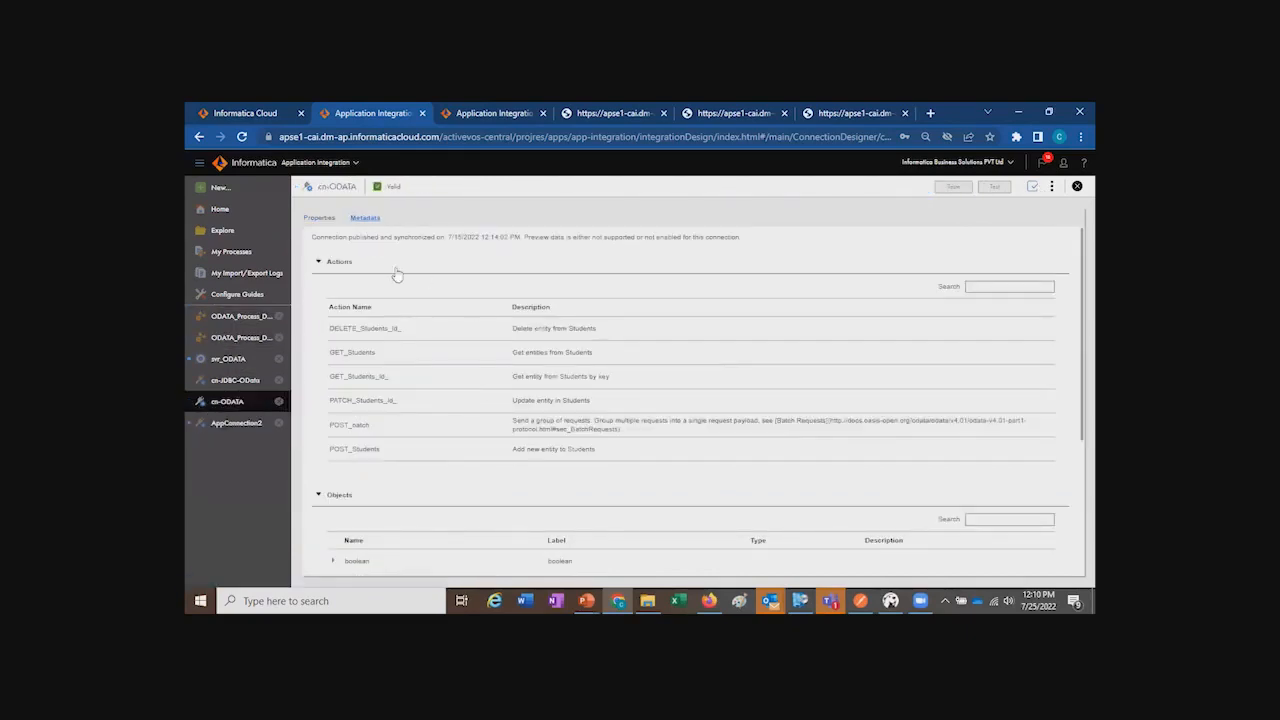
click(320, 218)
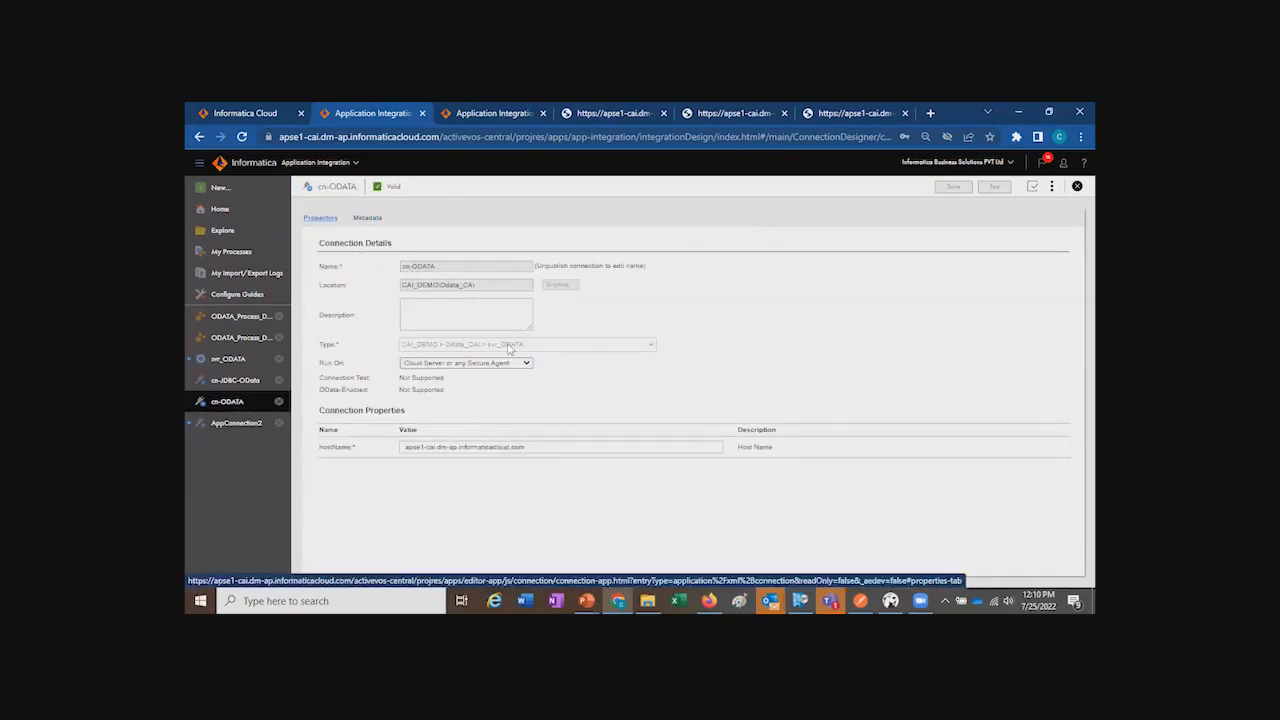
drag(538, 448, 376, 448)
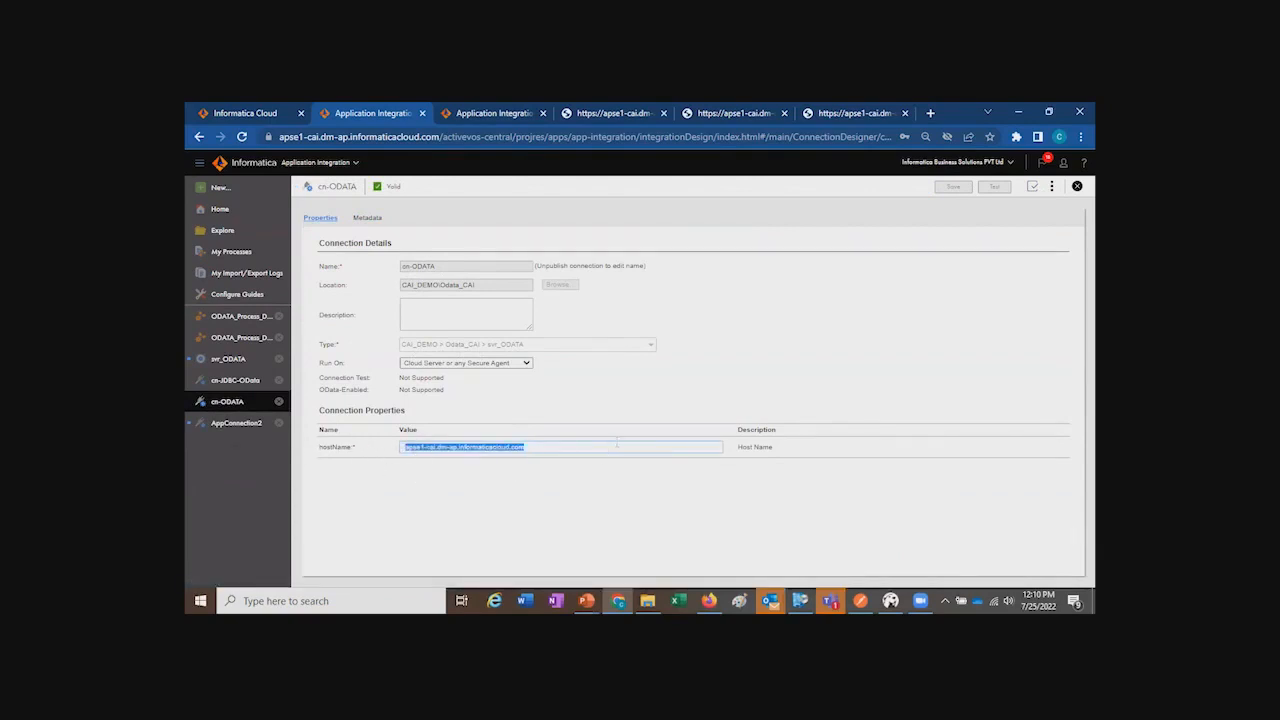
click(1051, 187)
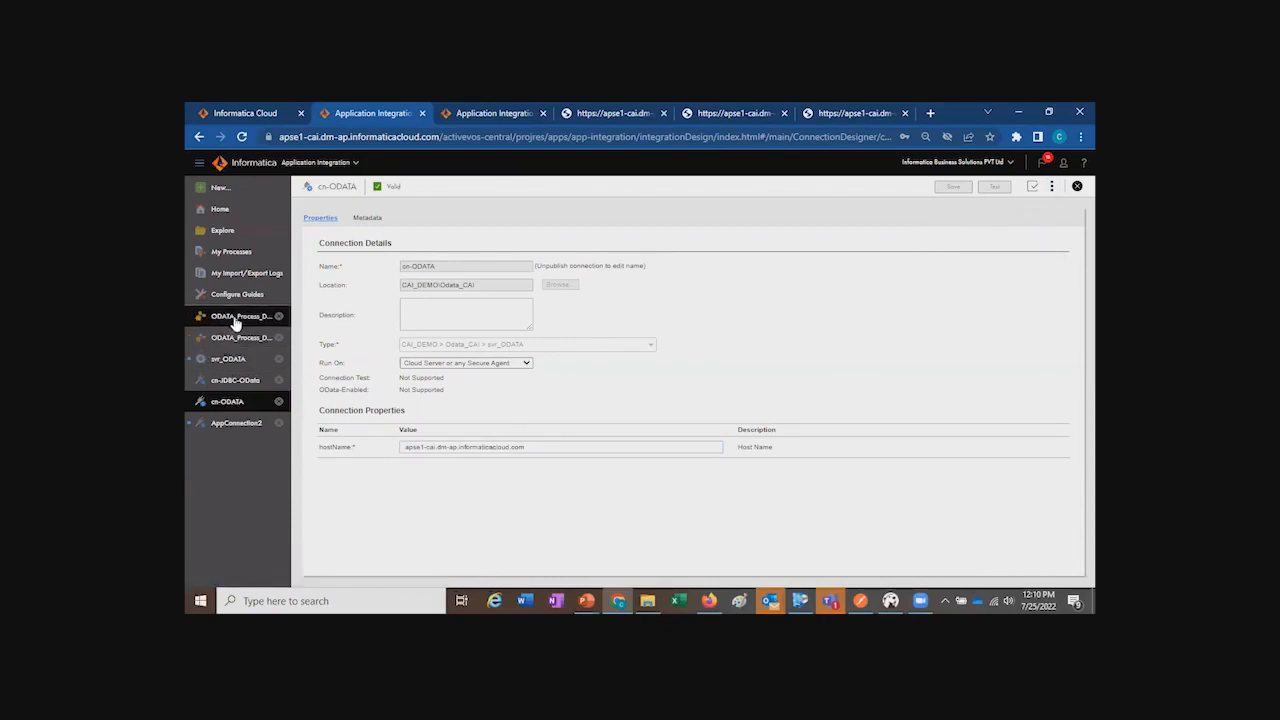
Step: Create a new process and add a Service step between Start and End
click(226, 188)
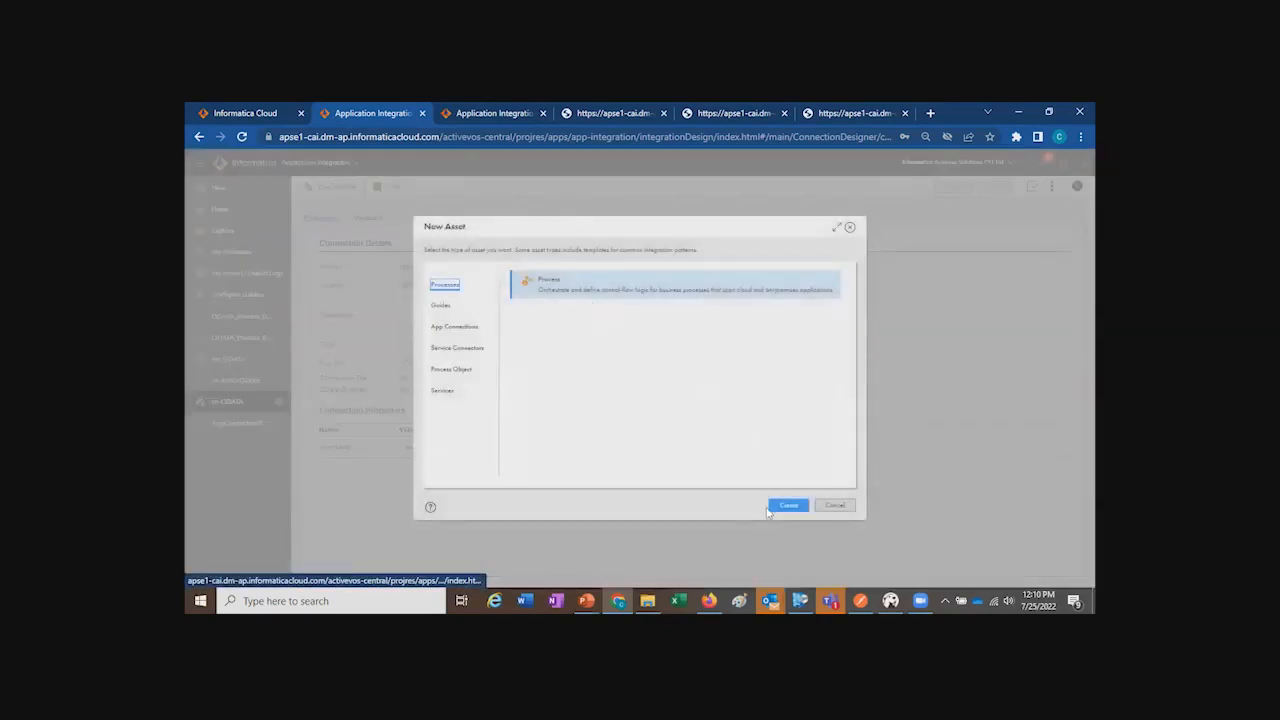
click(800, 508)
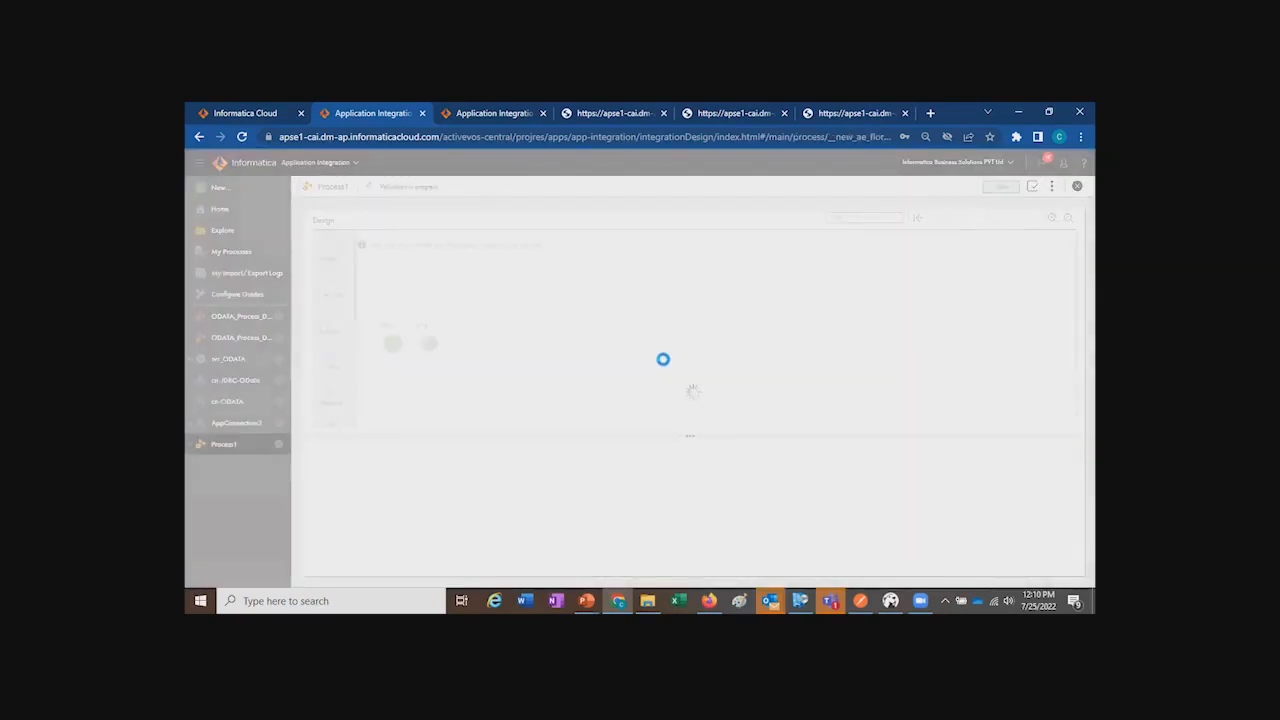
drag(693, 438, 688, 347)
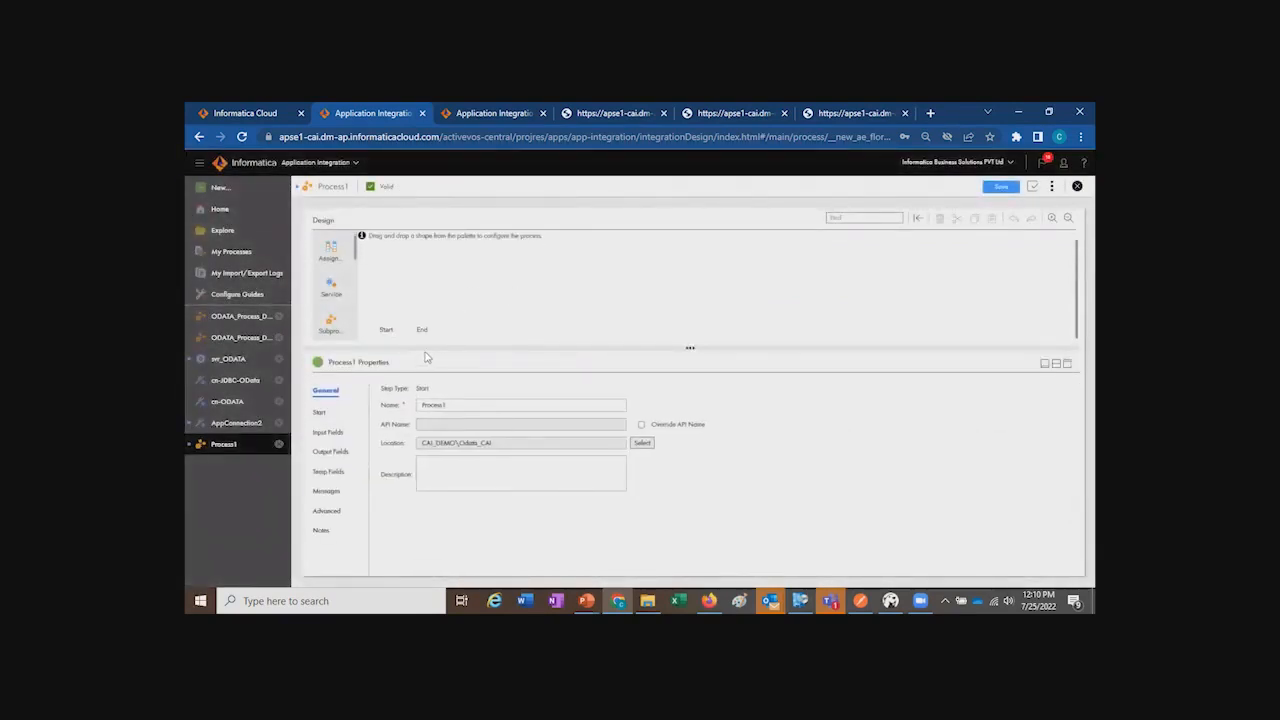
drag(427, 347, 427, 372)
drag(331, 285, 410, 321)
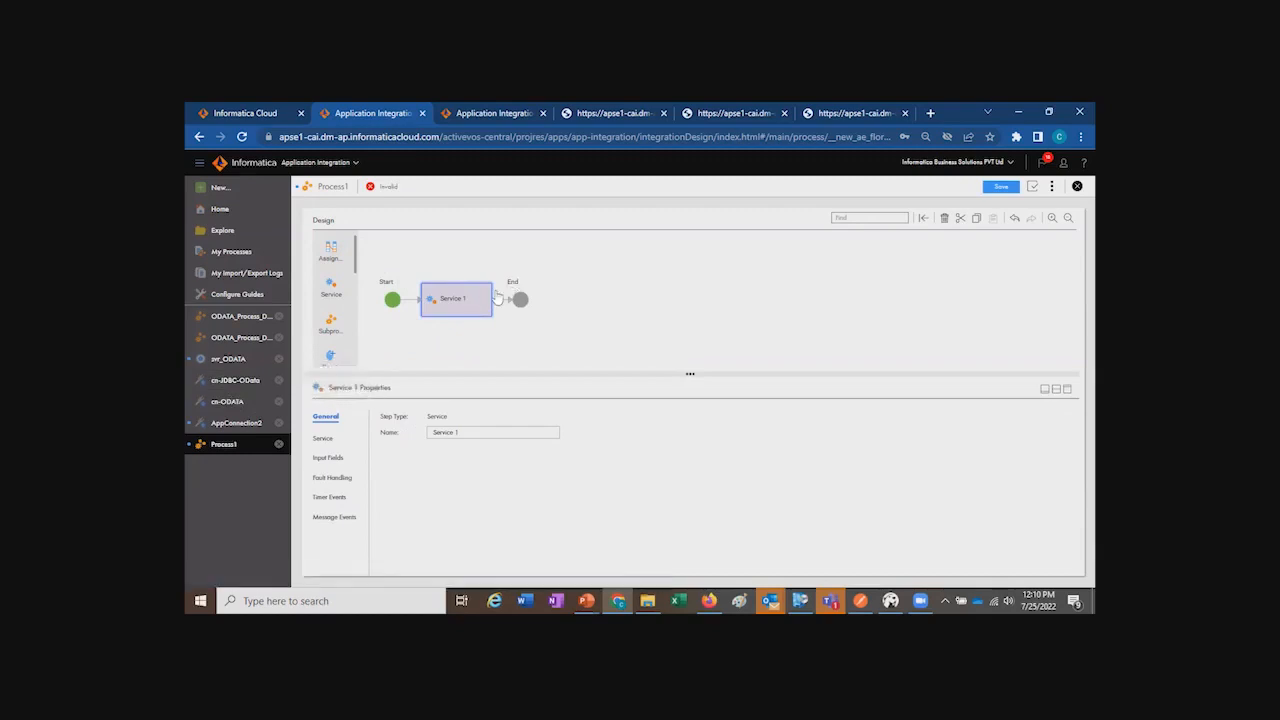
Step: Configure the Service step to use connection CAI_DEMO > Odata_CAI > cn-ODATA with the Students action GET_Students_Id_
click(320, 441)
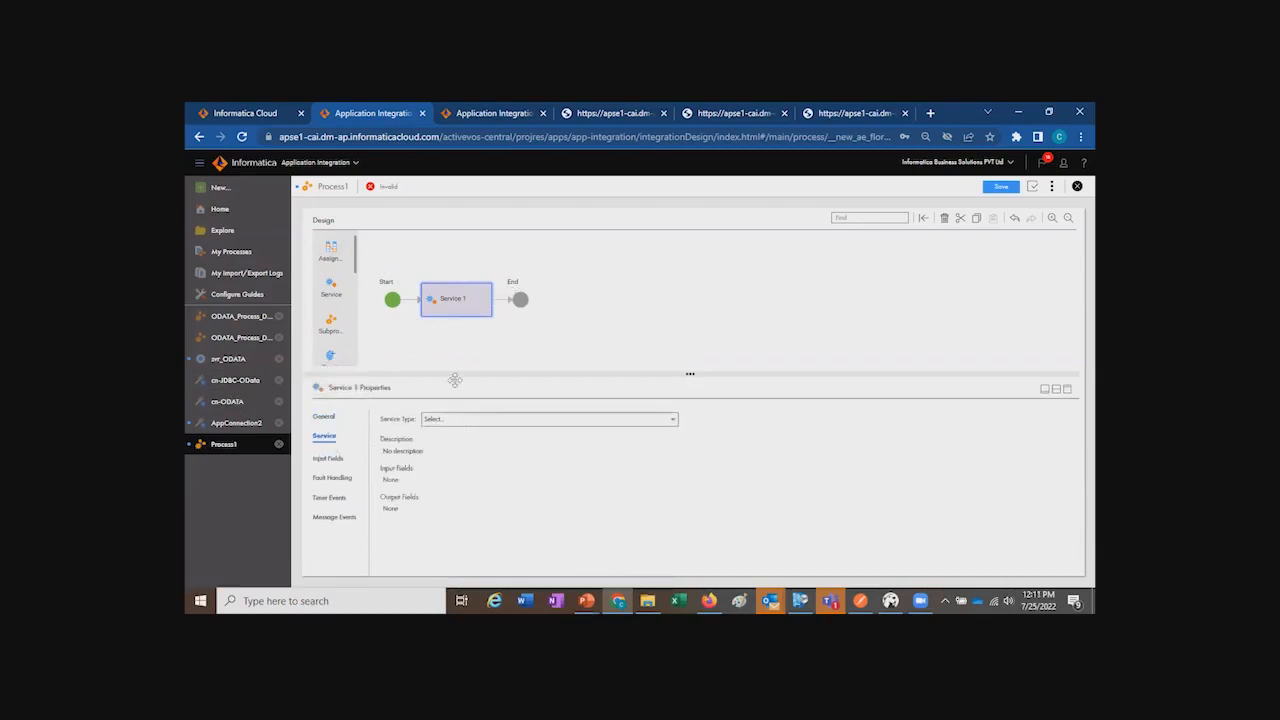
click(453, 418)
click(448, 432)
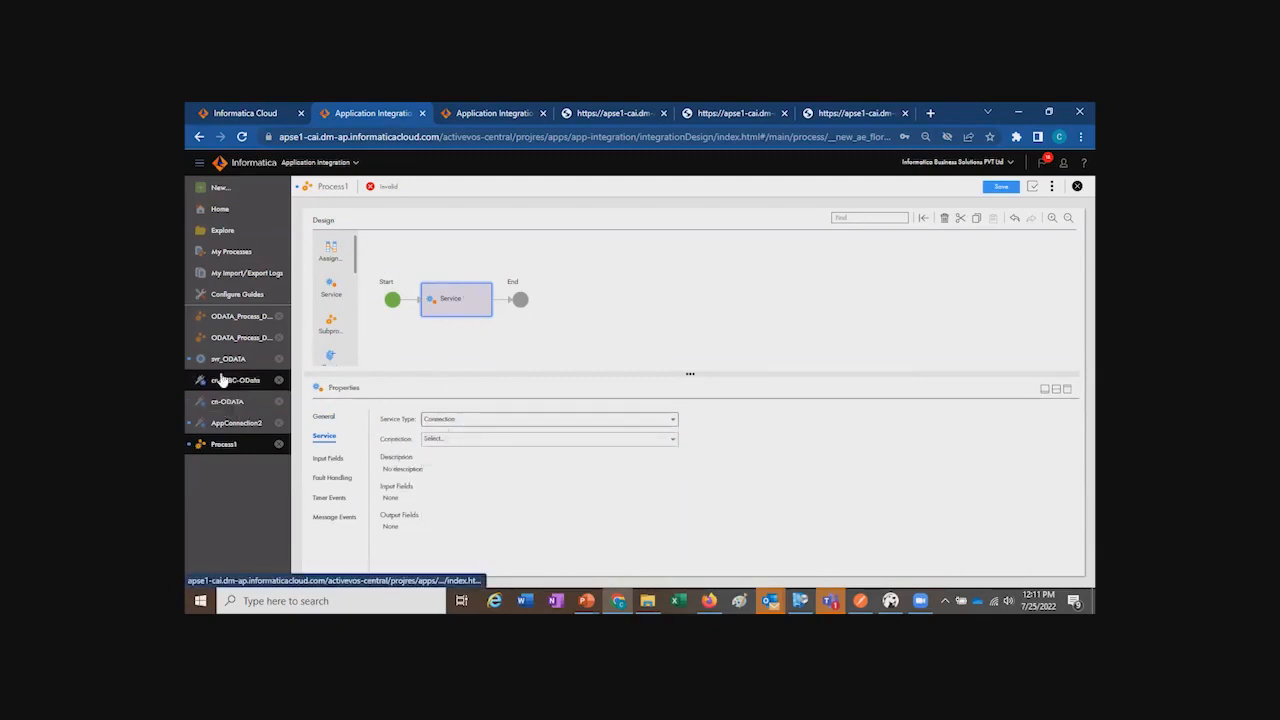
click(460, 440)
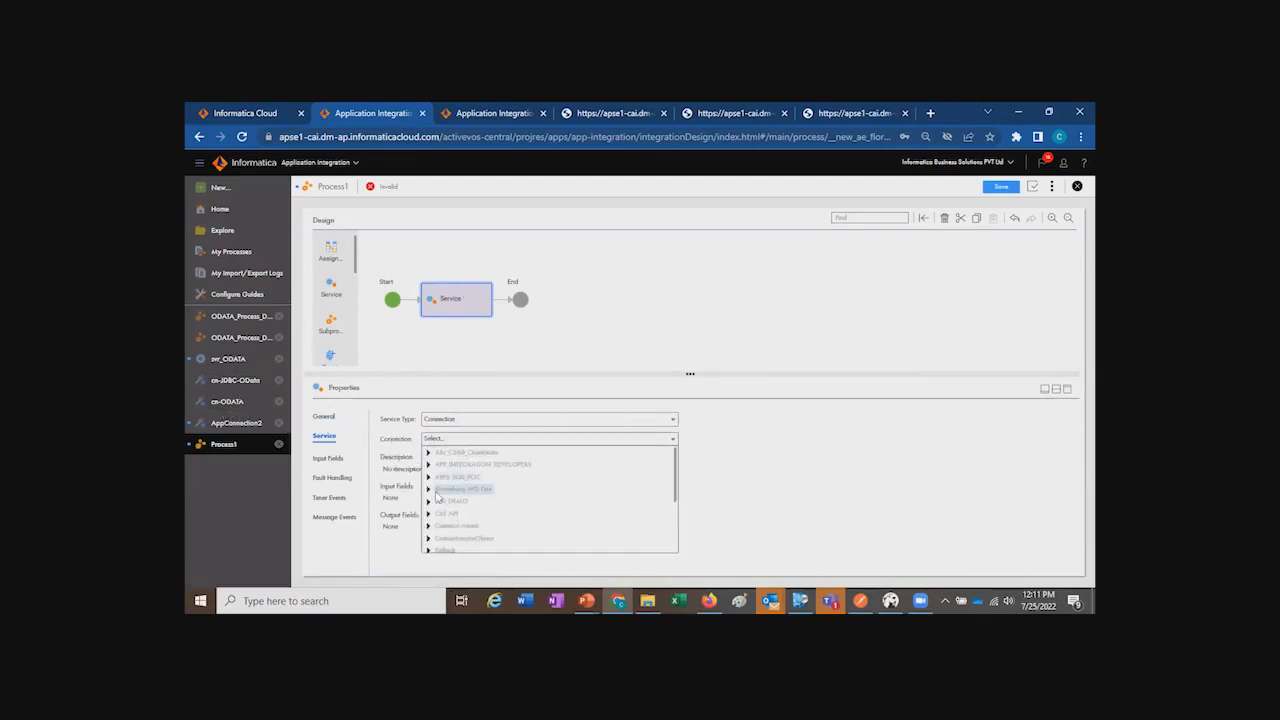
scroll(450, 512, down, 5)
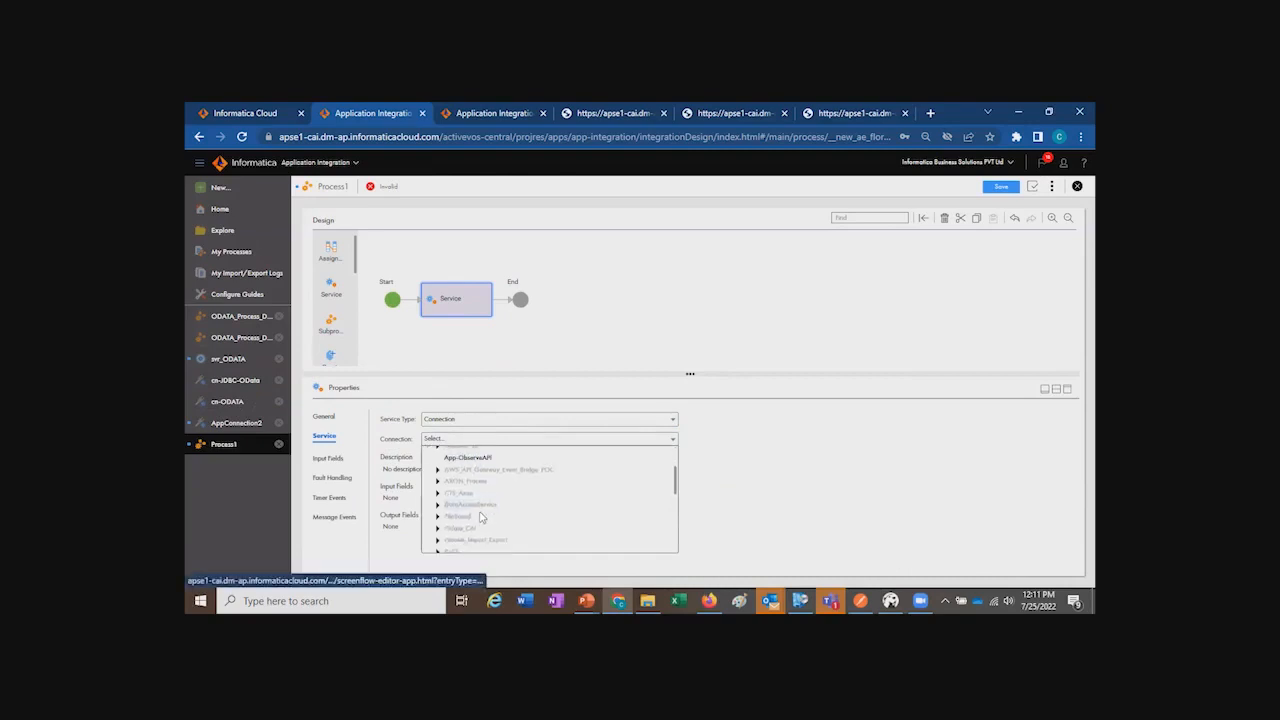
click(458, 462)
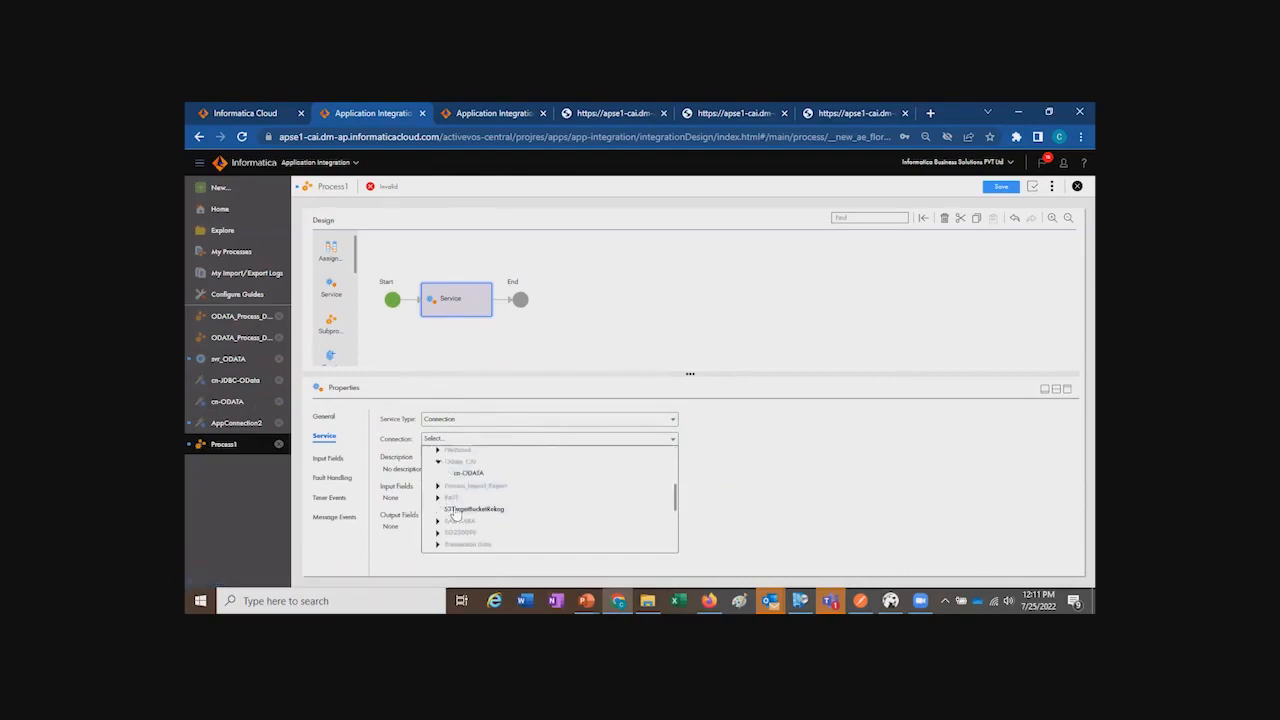
click(469, 474)
click(480, 458)
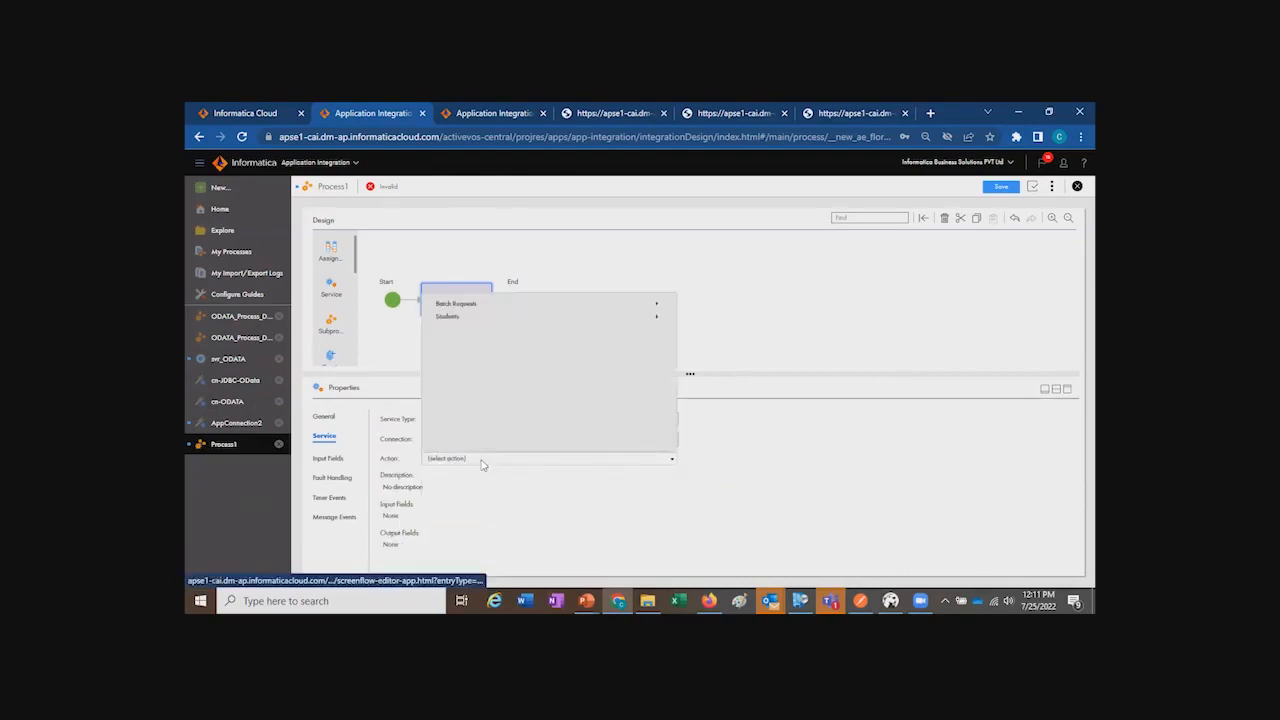
click(446, 317)
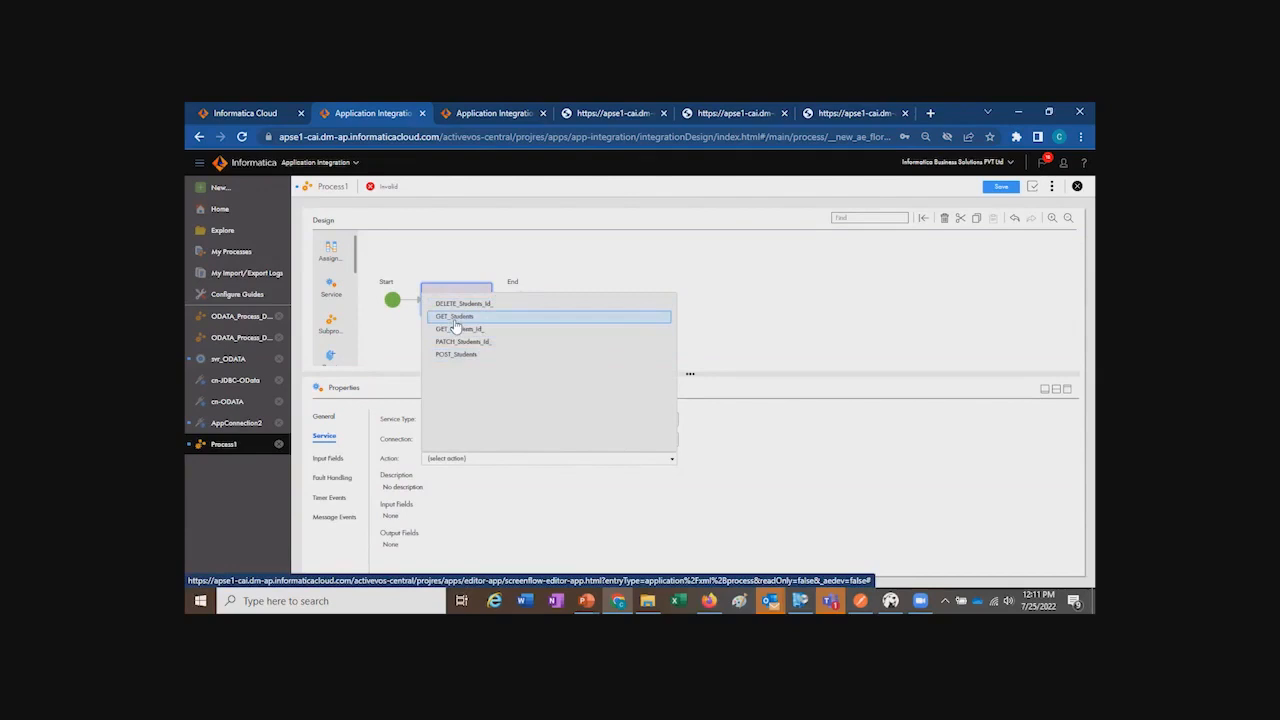
click(480, 333)
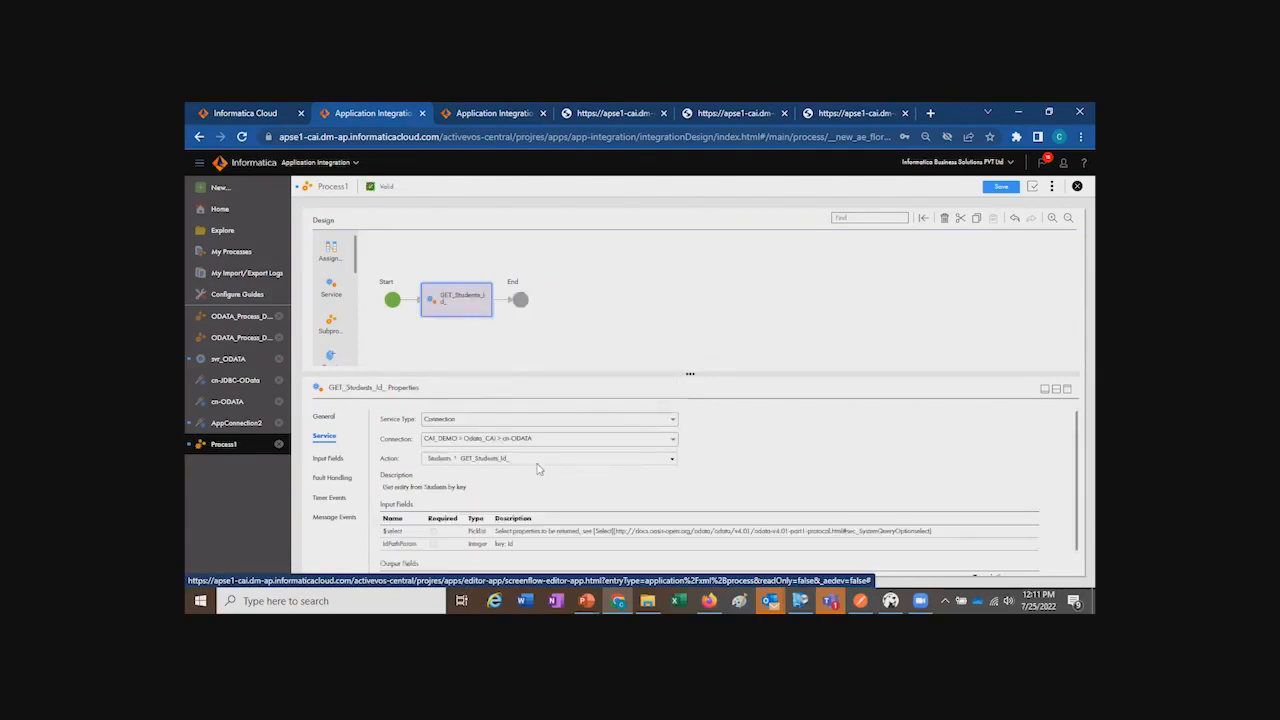
Step: Add the IdPathParam input field to the GET_Students_Id_ step with content value 1
click(331, 456)
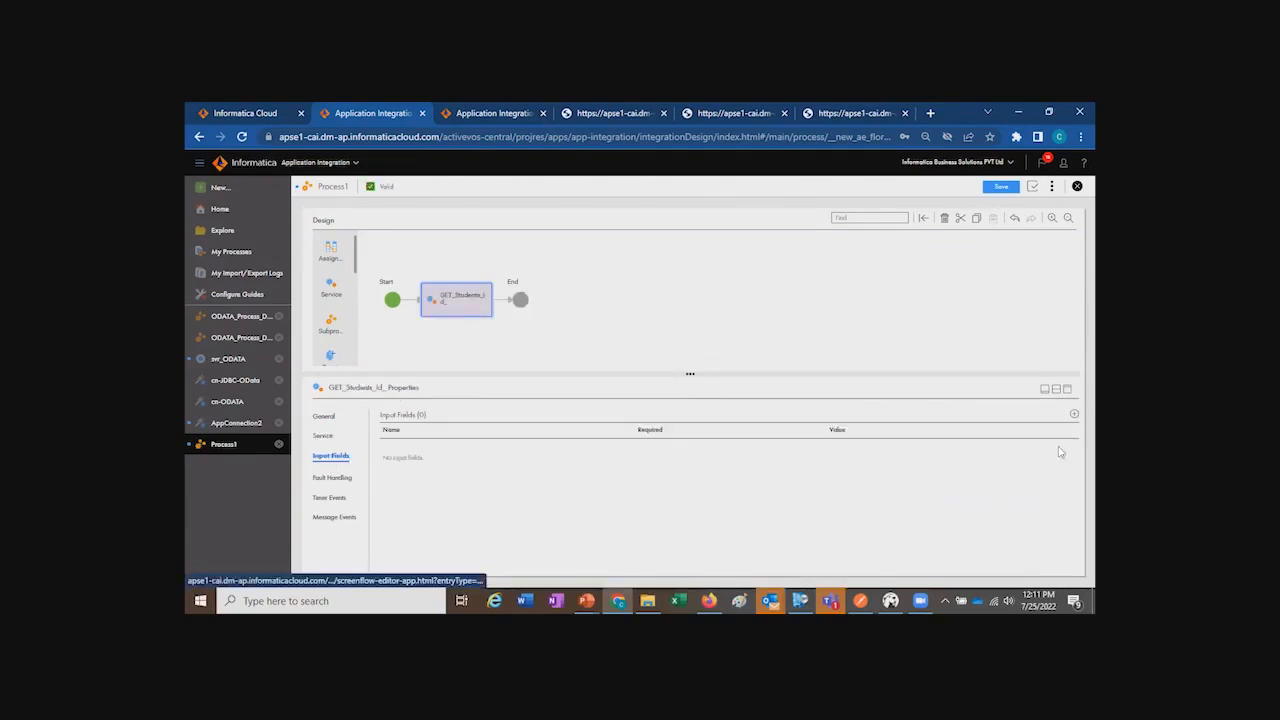
click(1074, 414)
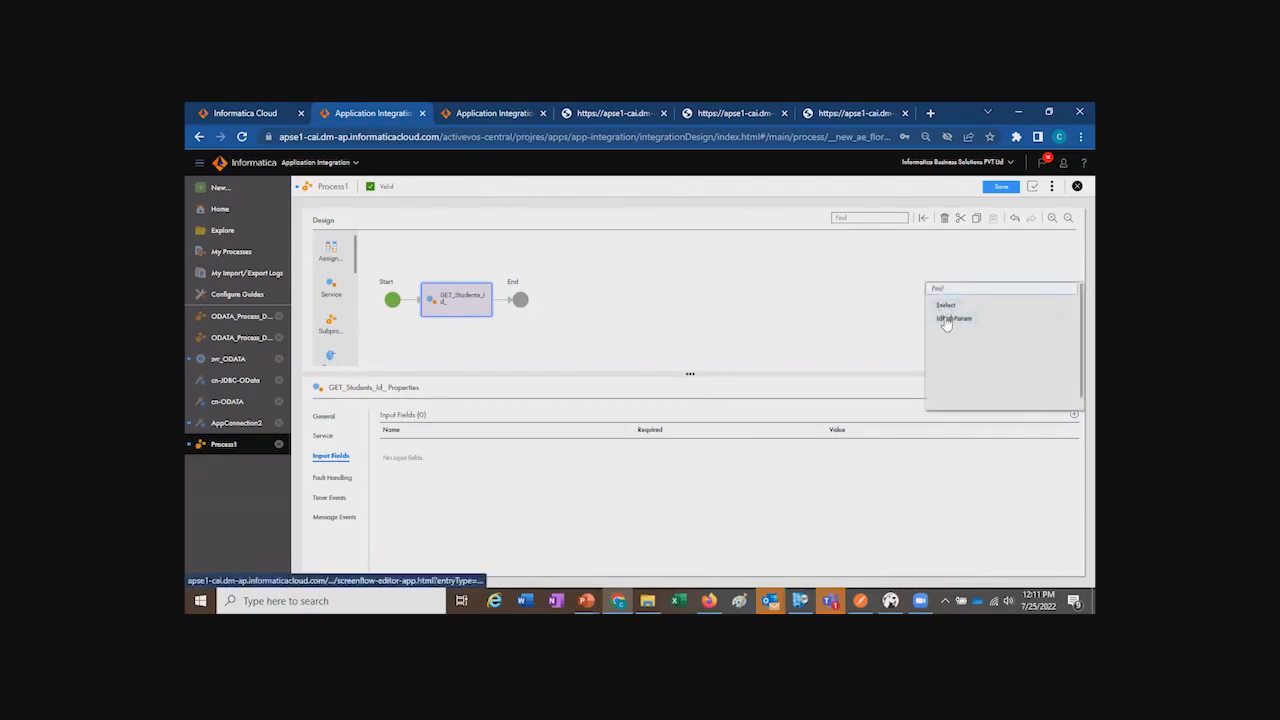
click(946, 320)
click(750, 448)
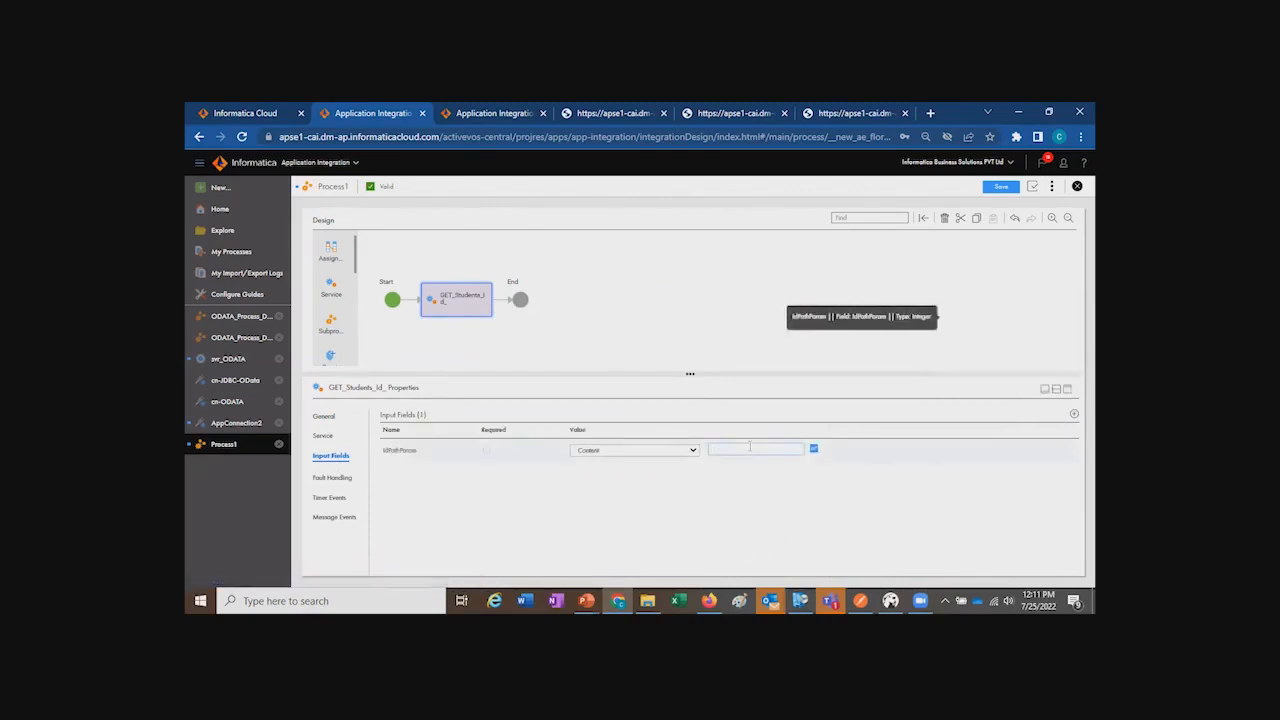
text(1)
Step: Add the $select input field with content Id to the service step, and close Process1 discarding its changes
click(1074, 414)
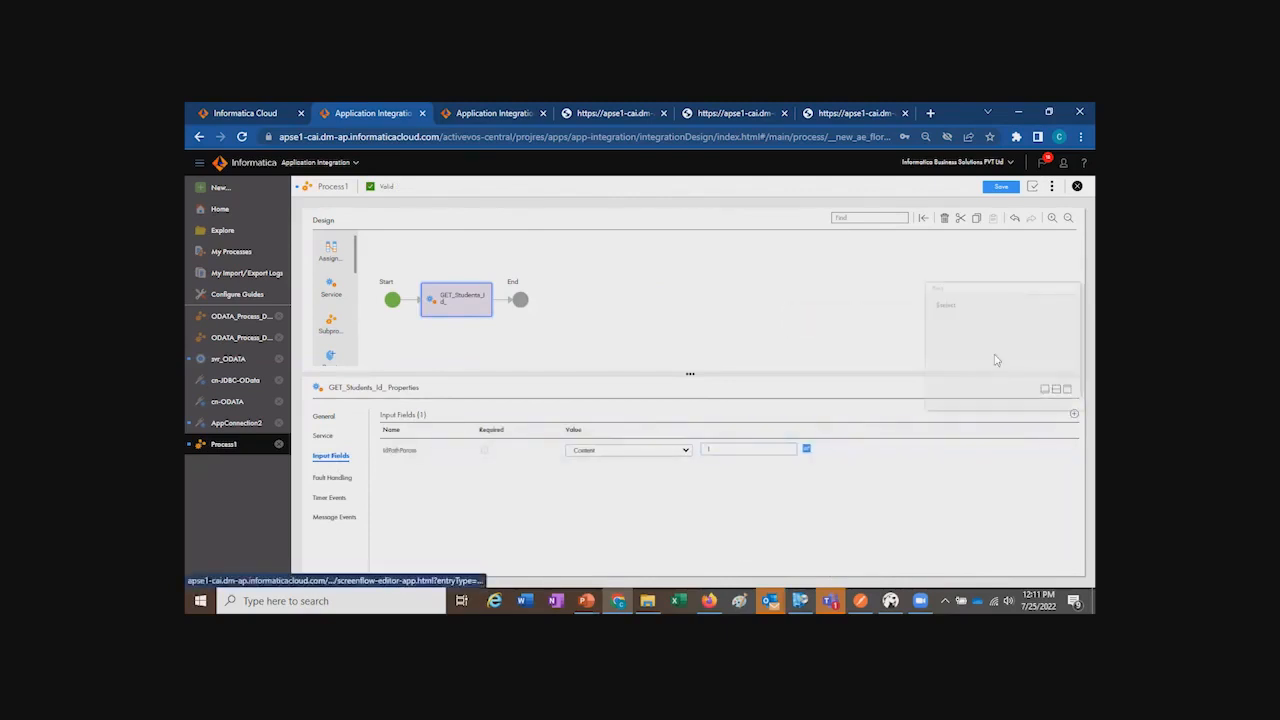
click(948, 307)
click(730, 472)
click(717, 488)
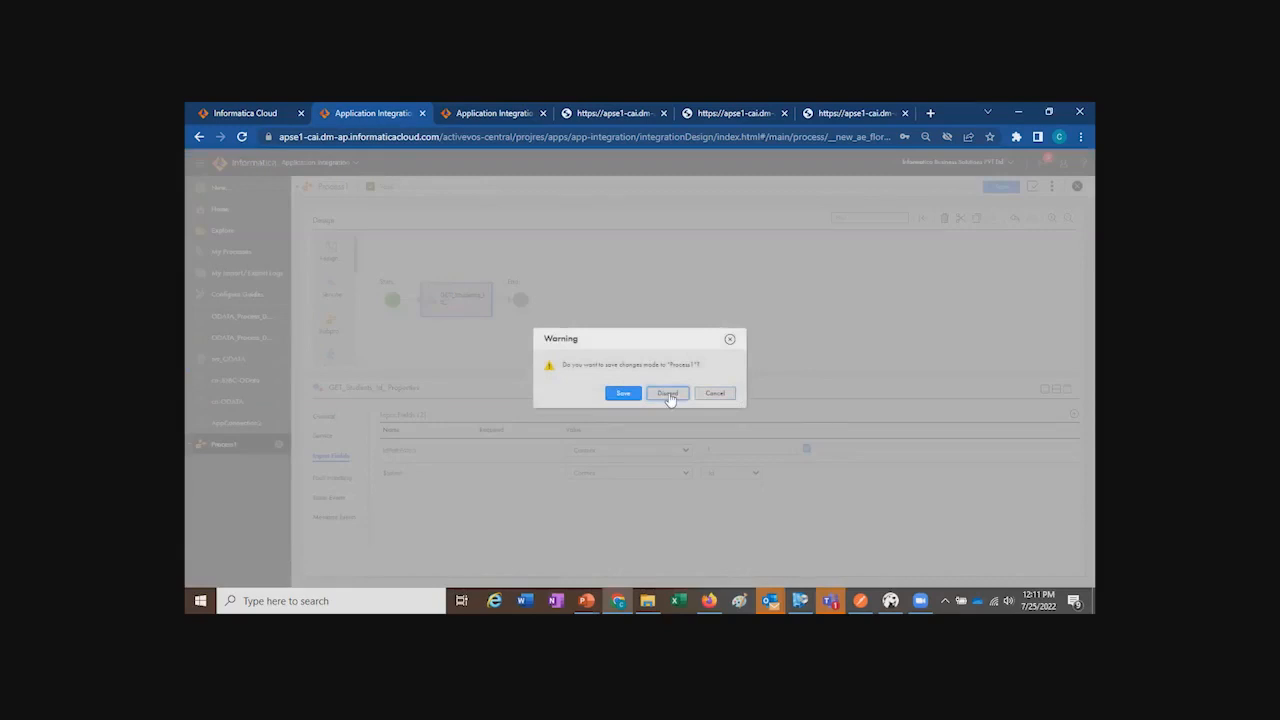
click(667, 393)
Step: Open ODATA_Process_Demo and examine its Start properties, including the binding choices, access restrictions and run settings
click(228, 316)
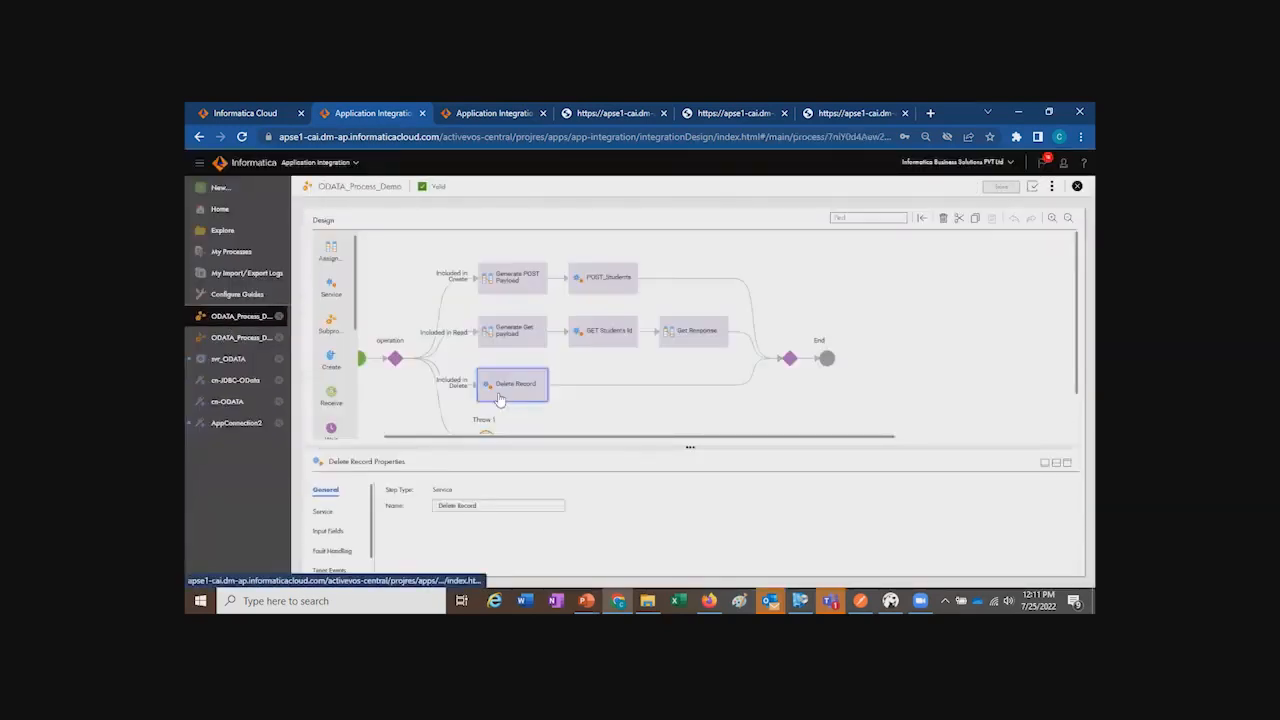
drag(617, 437, 554, 441)
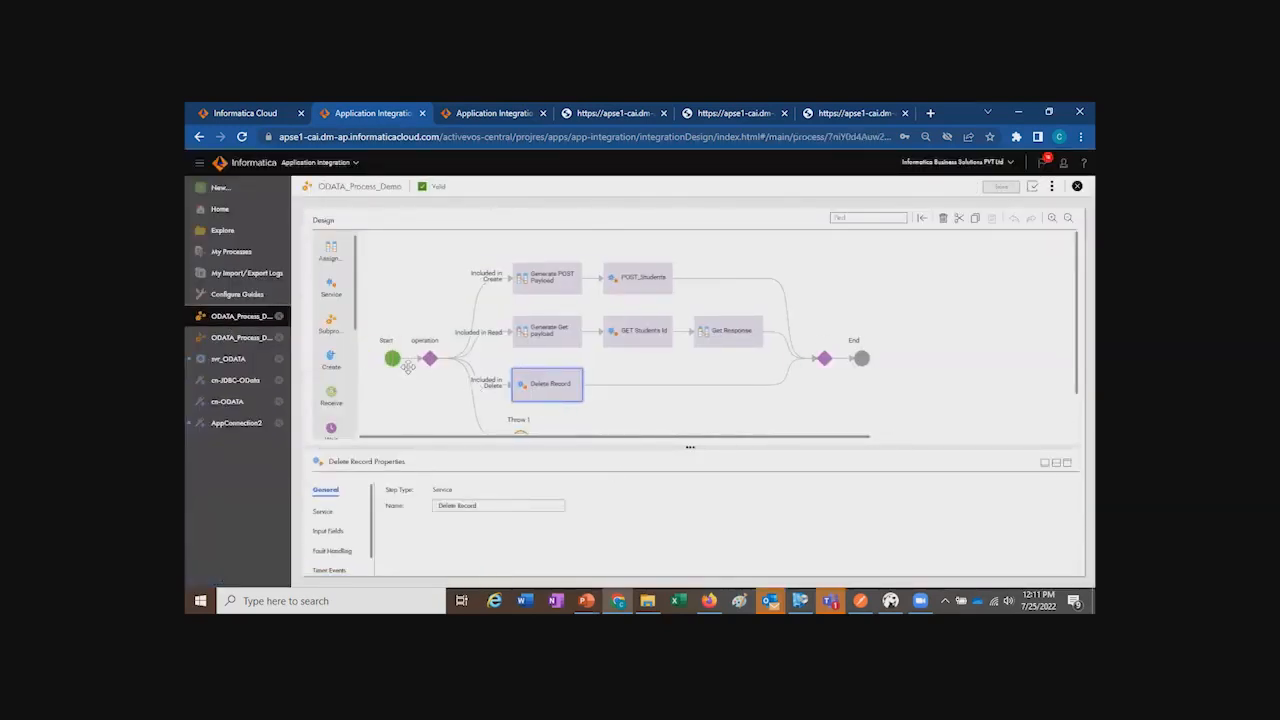
click(395, 359)
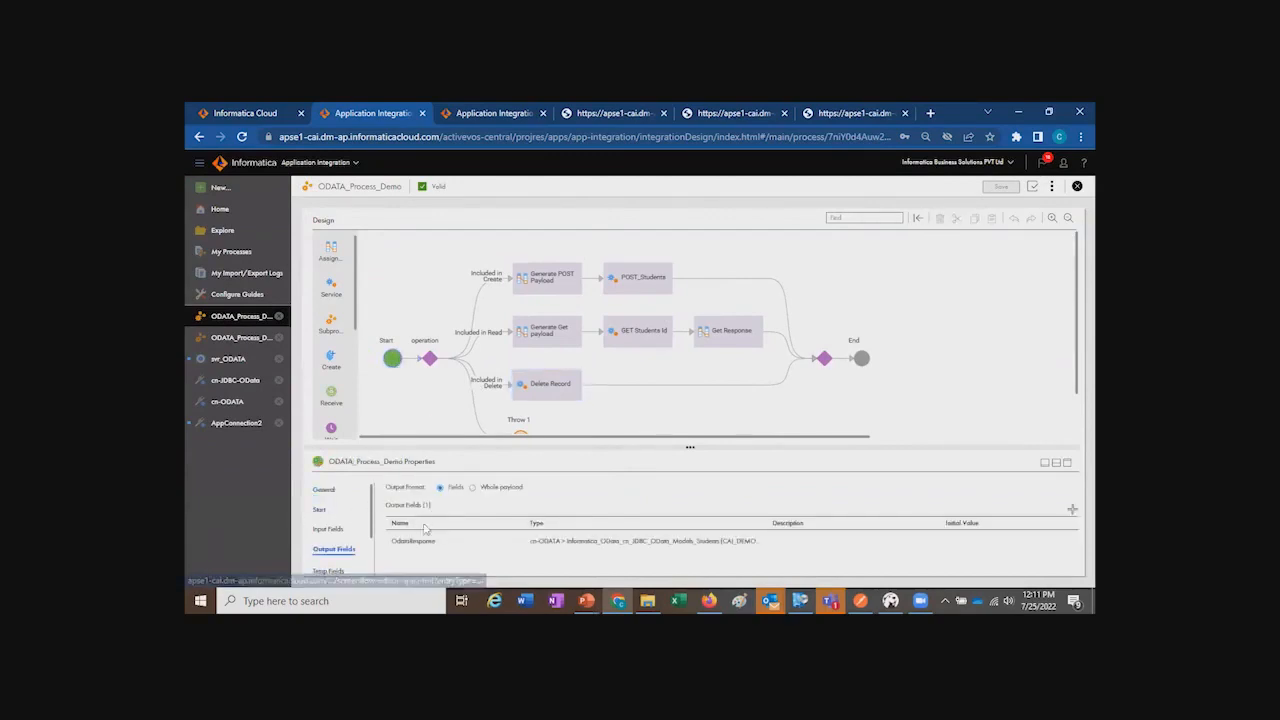
click(320, 510)
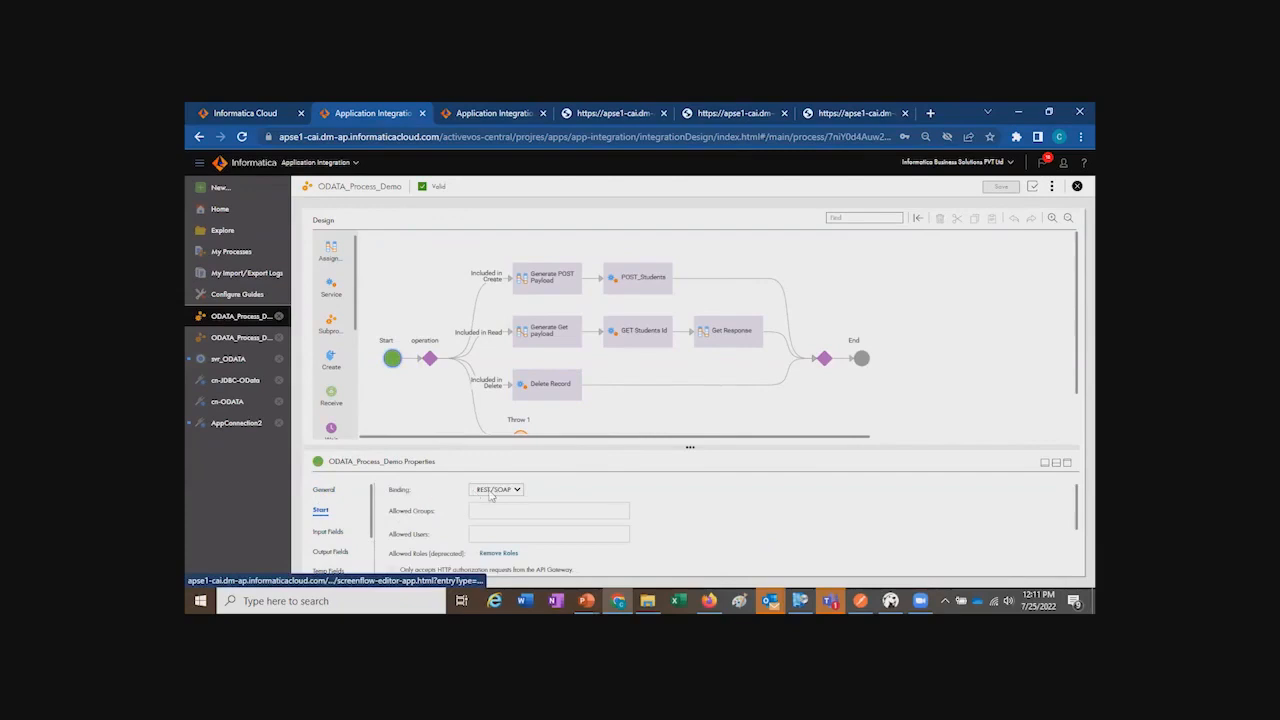
click(490, 492)
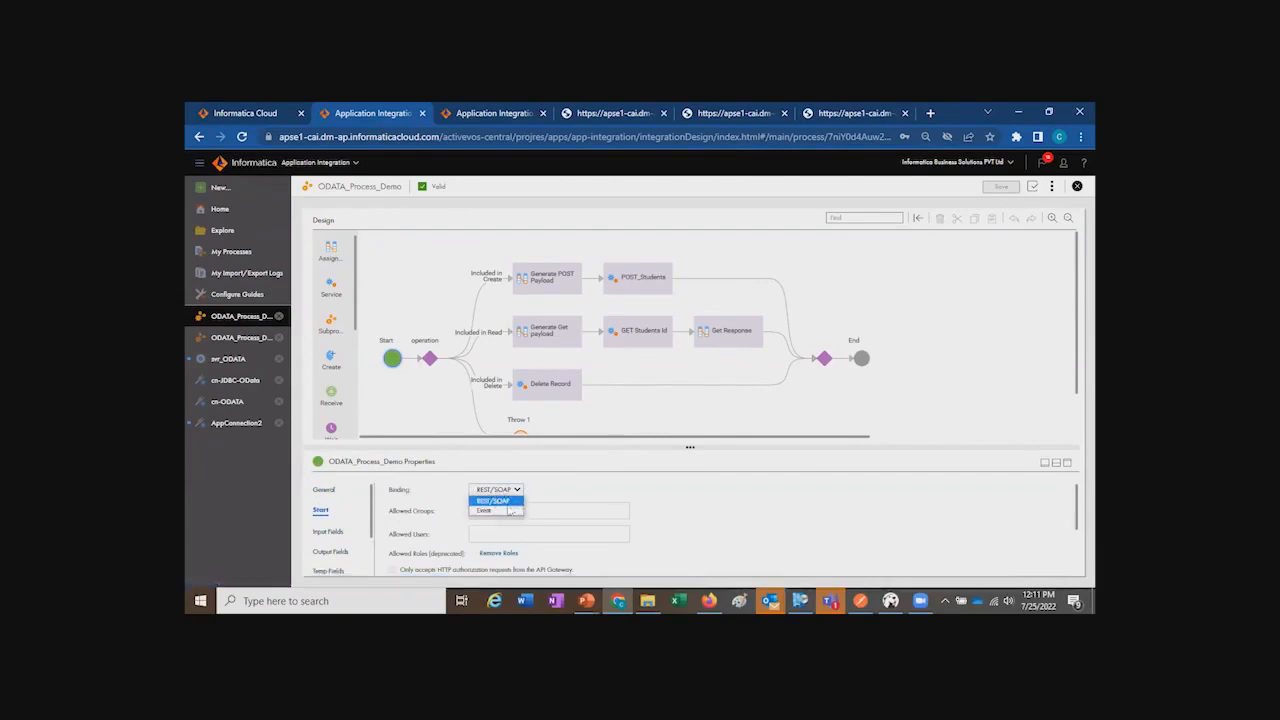
click(618, 484)
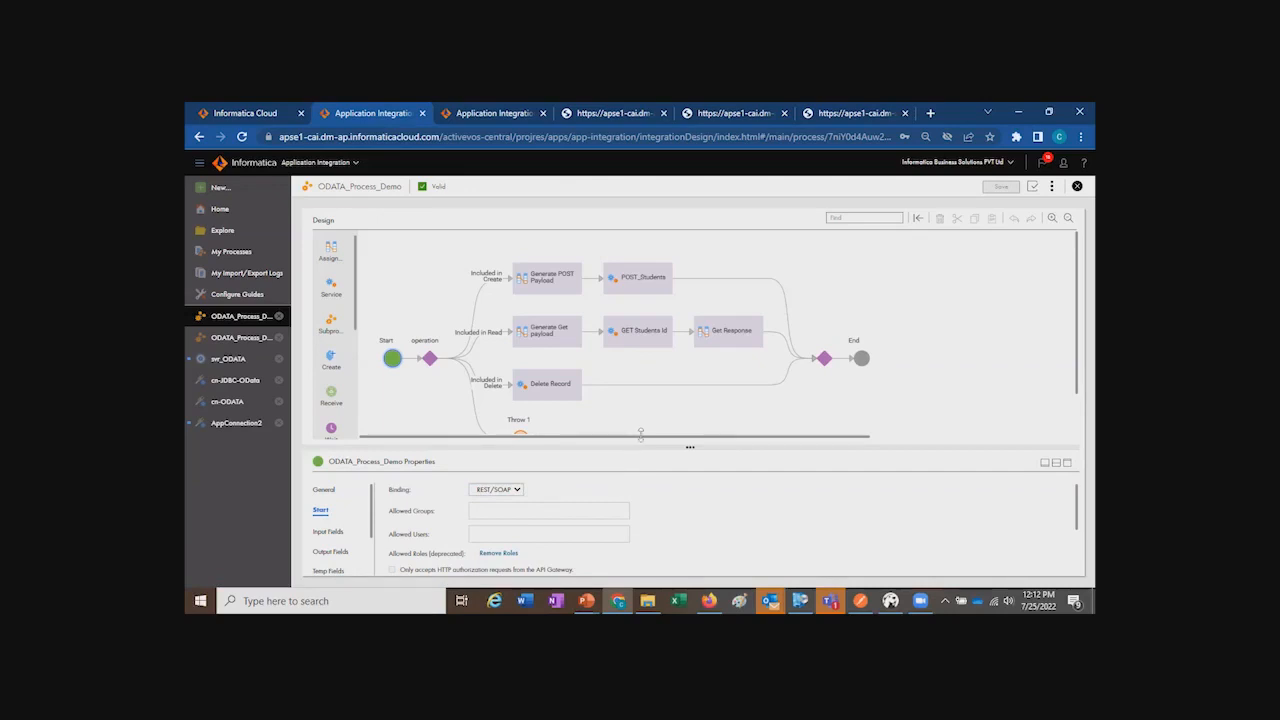
drag(640, 433, 625, 366)
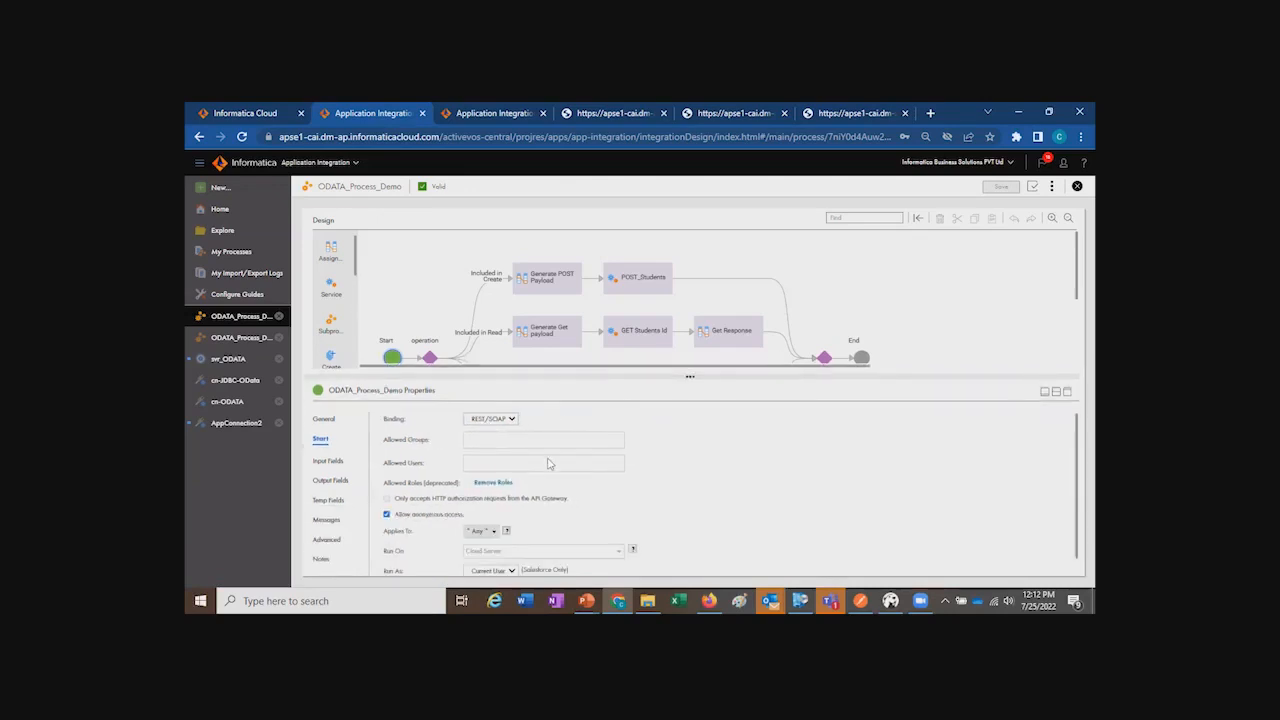
scroll(562, 505, down, 1)
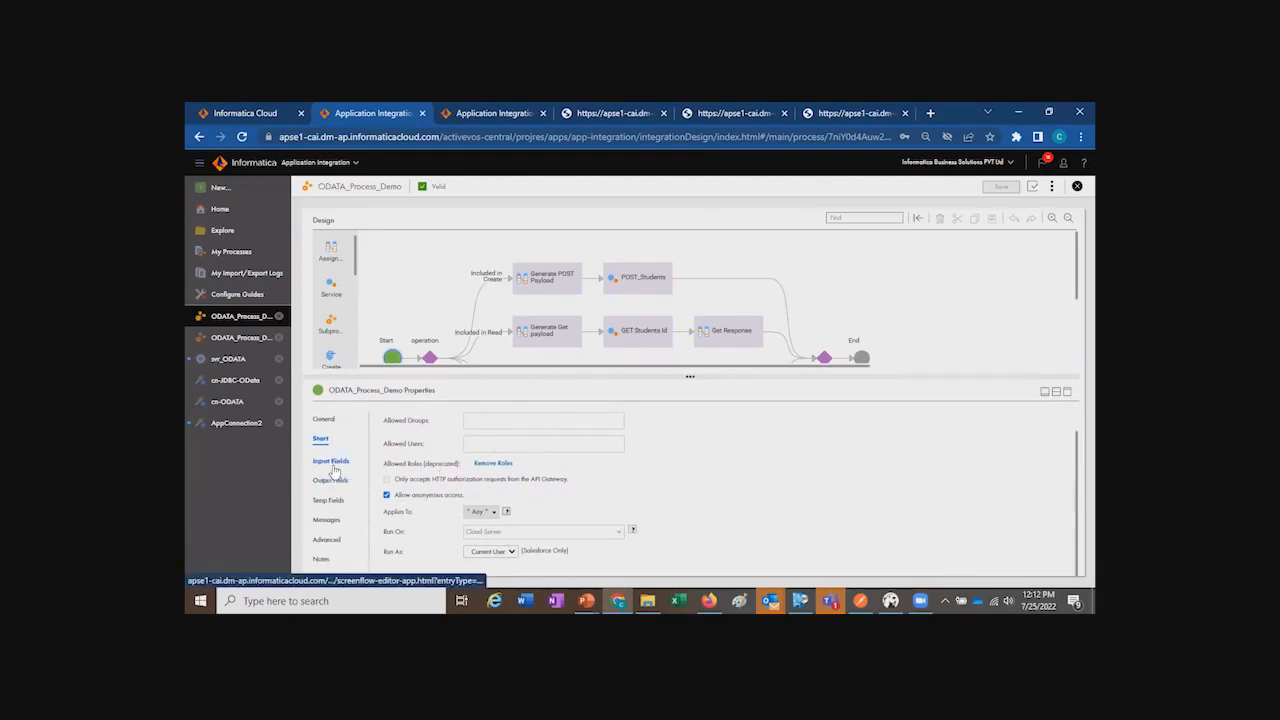
Step: Review the input, output and temp fields defined for ODATA_Process_Demo
click(333, 466)
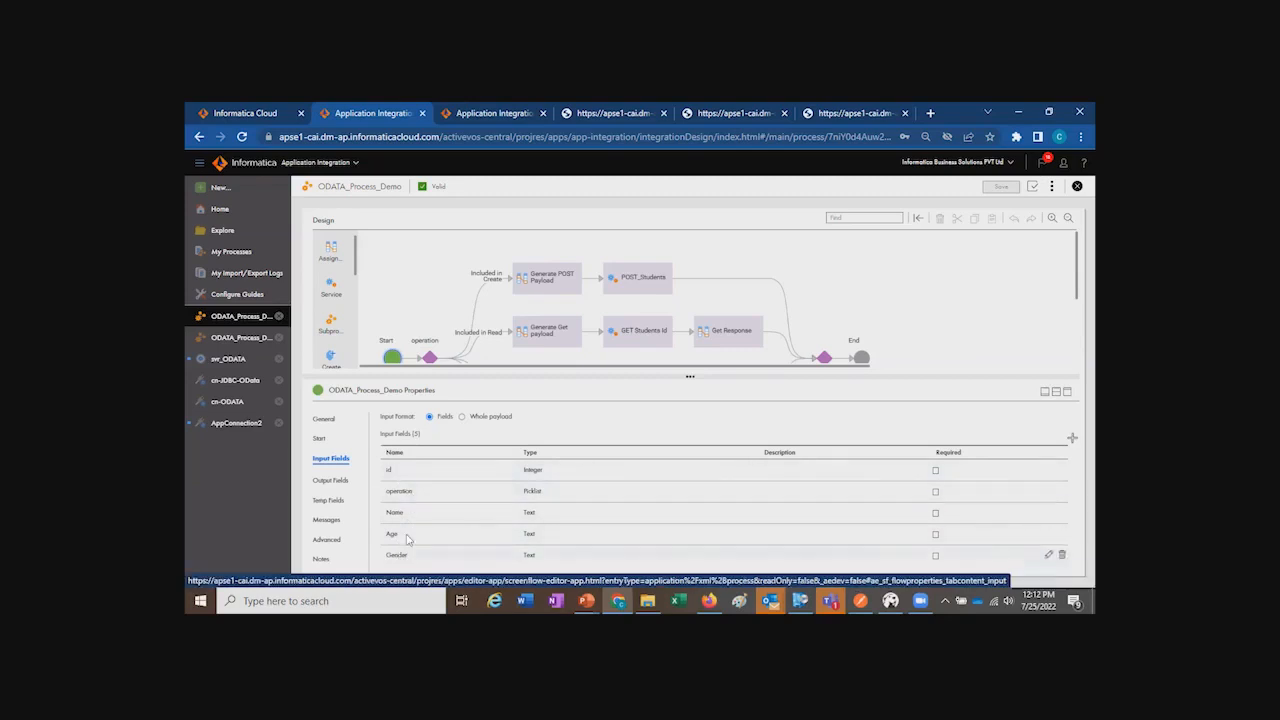
click(338, 480)
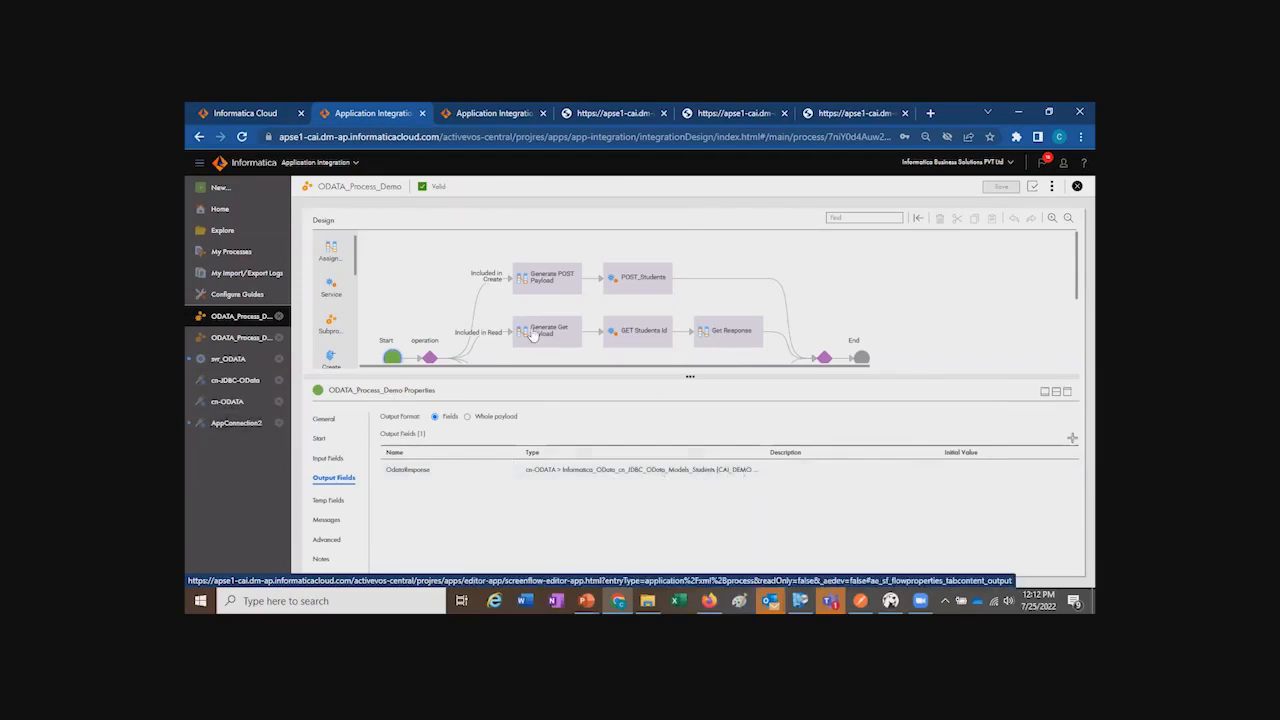
click(338, 500)
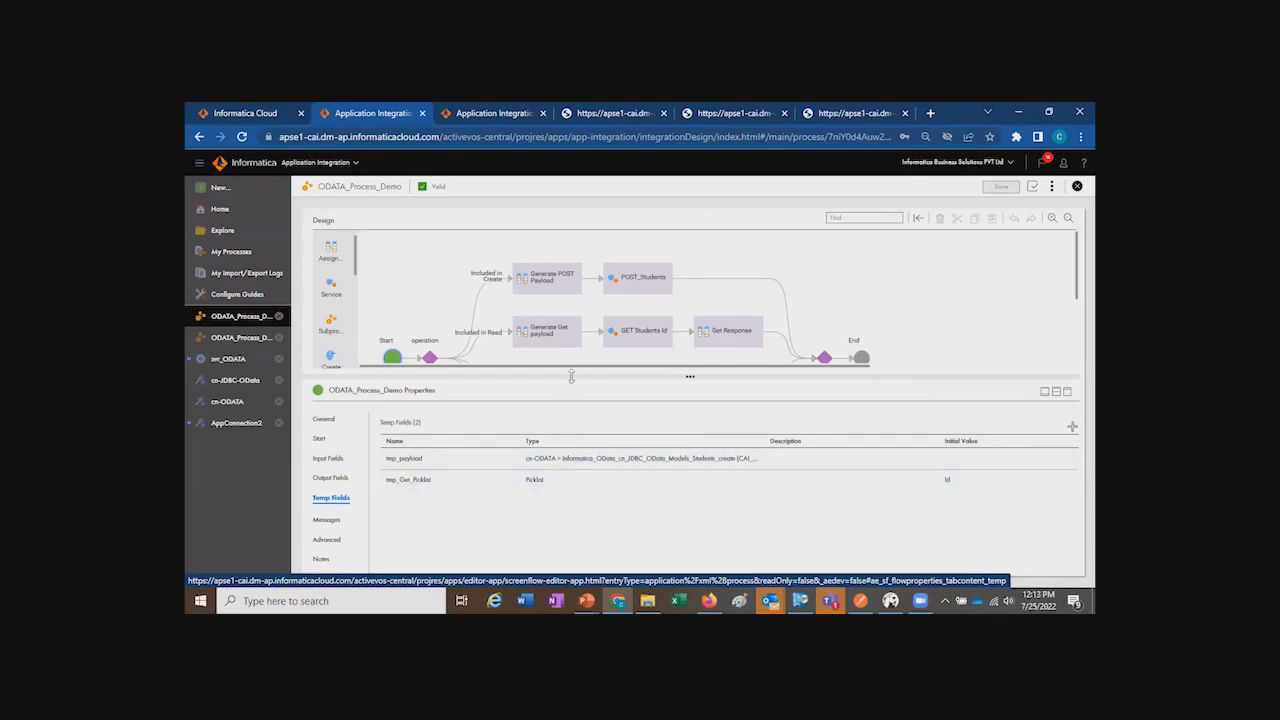
Step: Examine the field properties of the tmp_Get_Picklist temp field, including its initial value and hover text, and close them without changes
drag(571, 381, 568, 391)
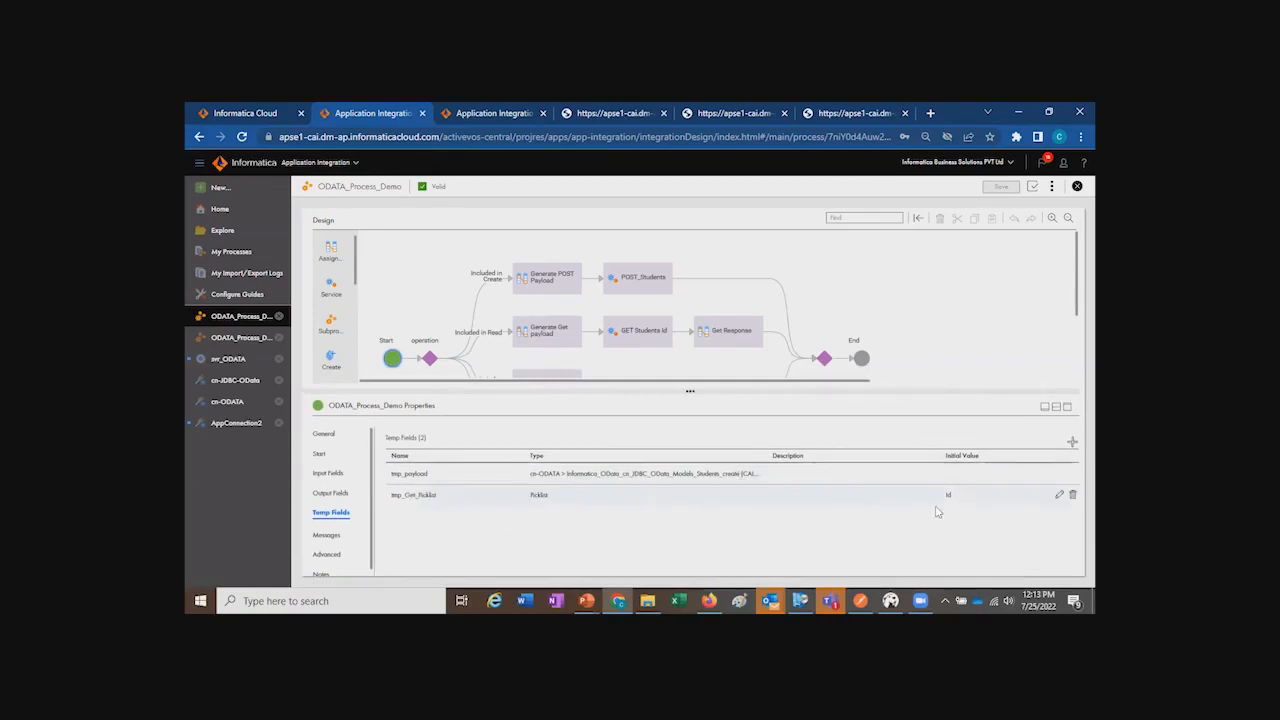
click(1055, 499)
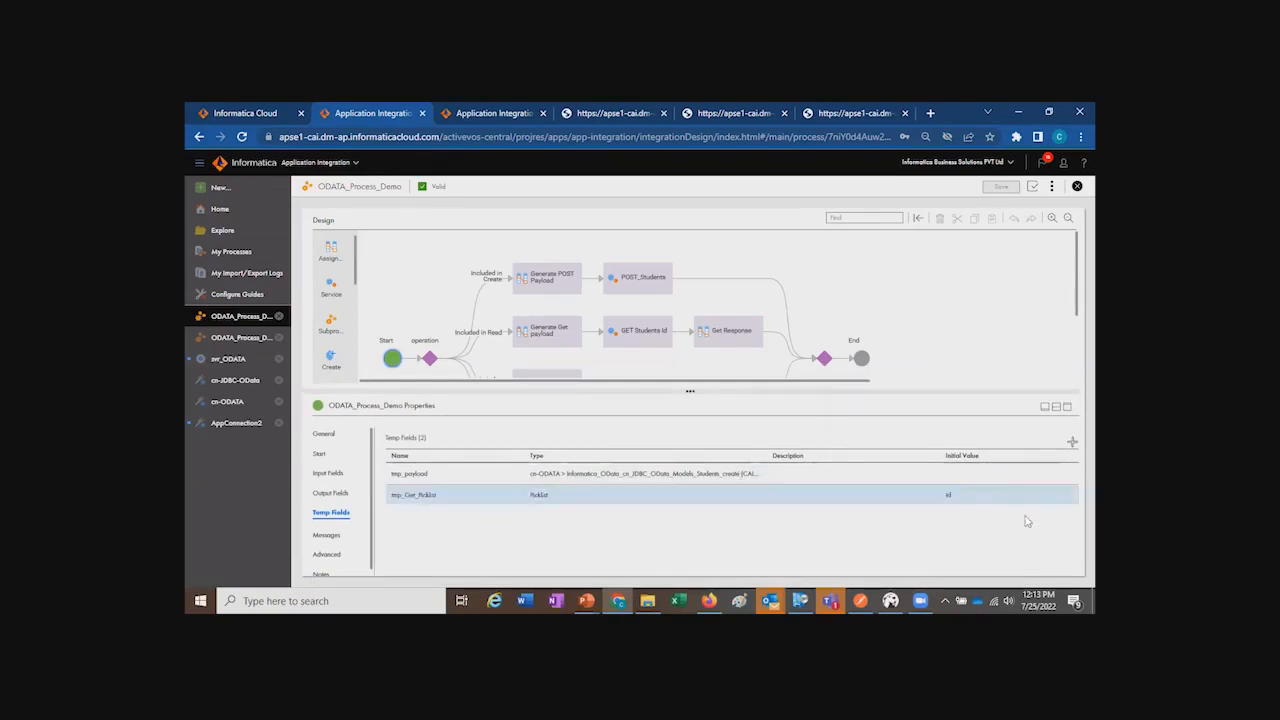
click(1056, 497)
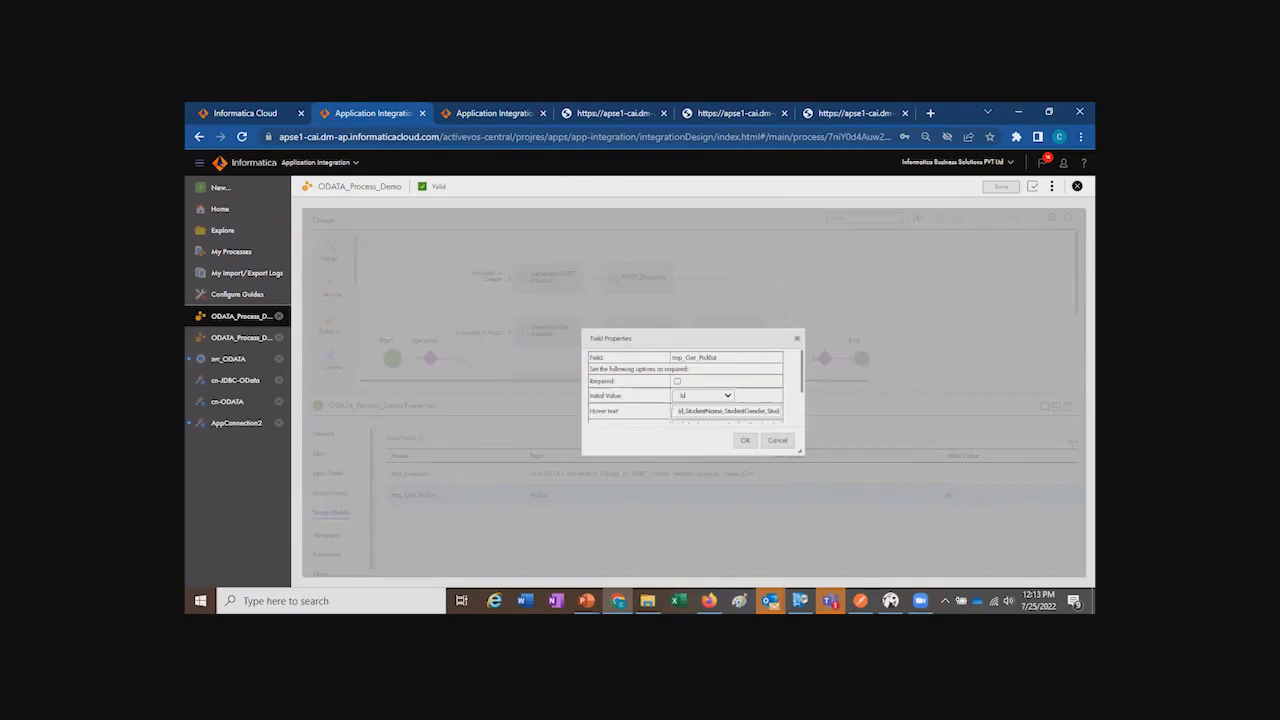
drag(677, 411, 800, 415)
click(775, 442)
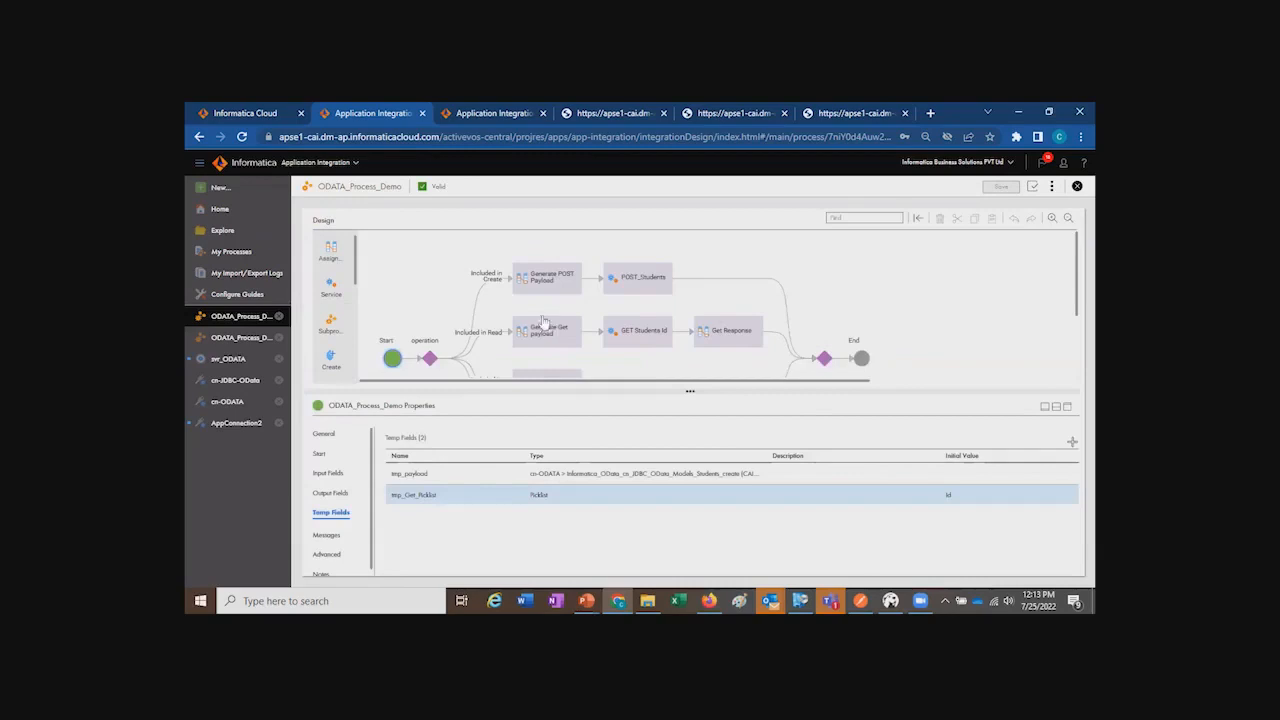
Step: Review the operation decision's custom answer paths for Create, Read, Delete and Otherwise
click(430, 358)
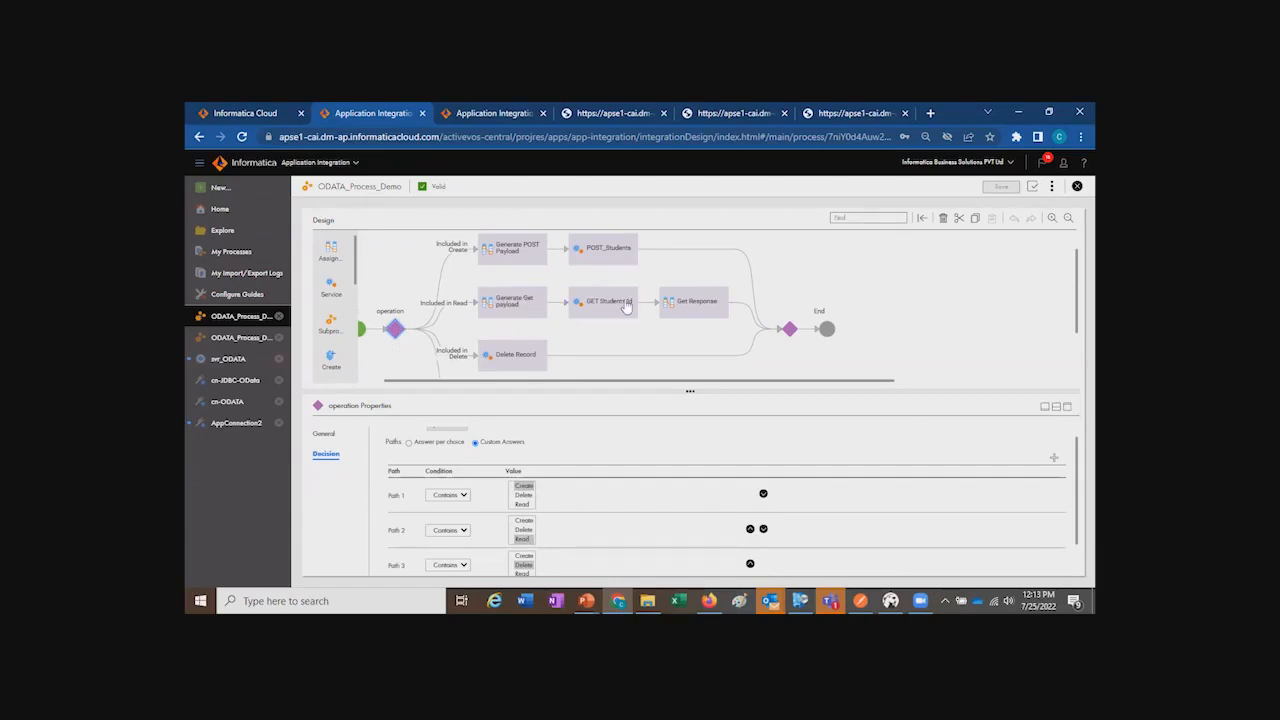
scroll(509, 564, down, 1)
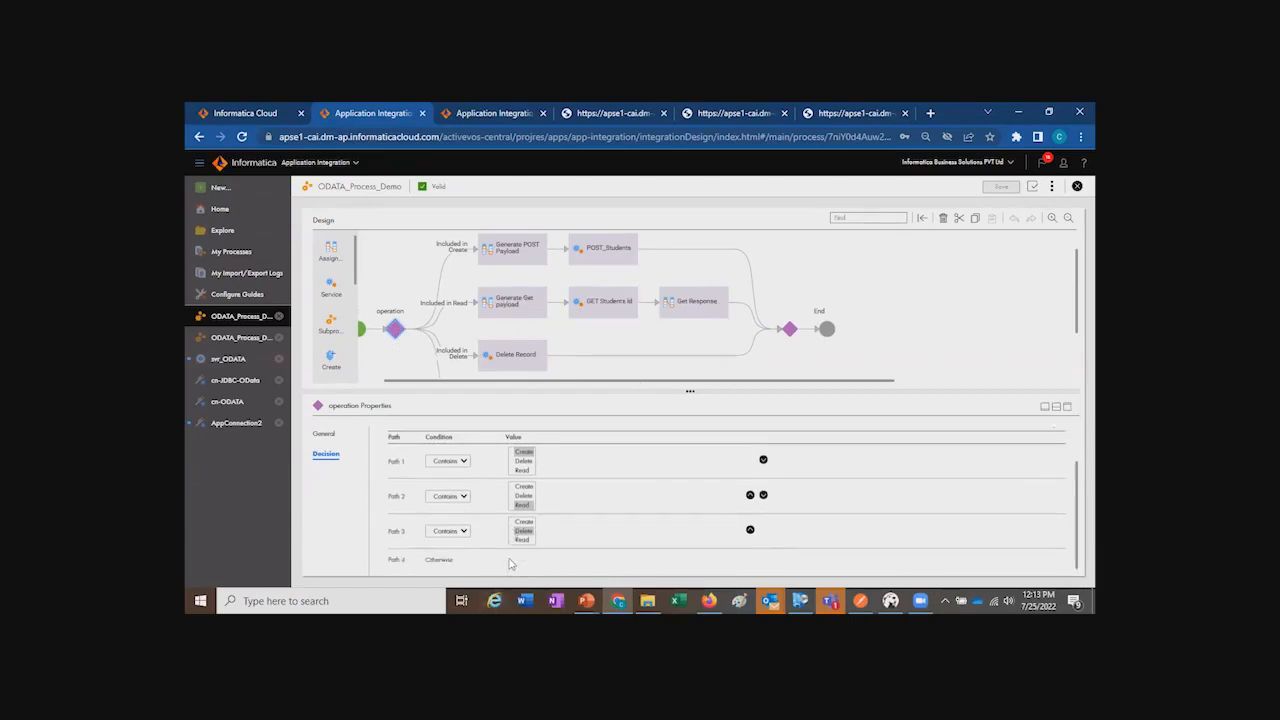
scroll(520, 550, down, 1)
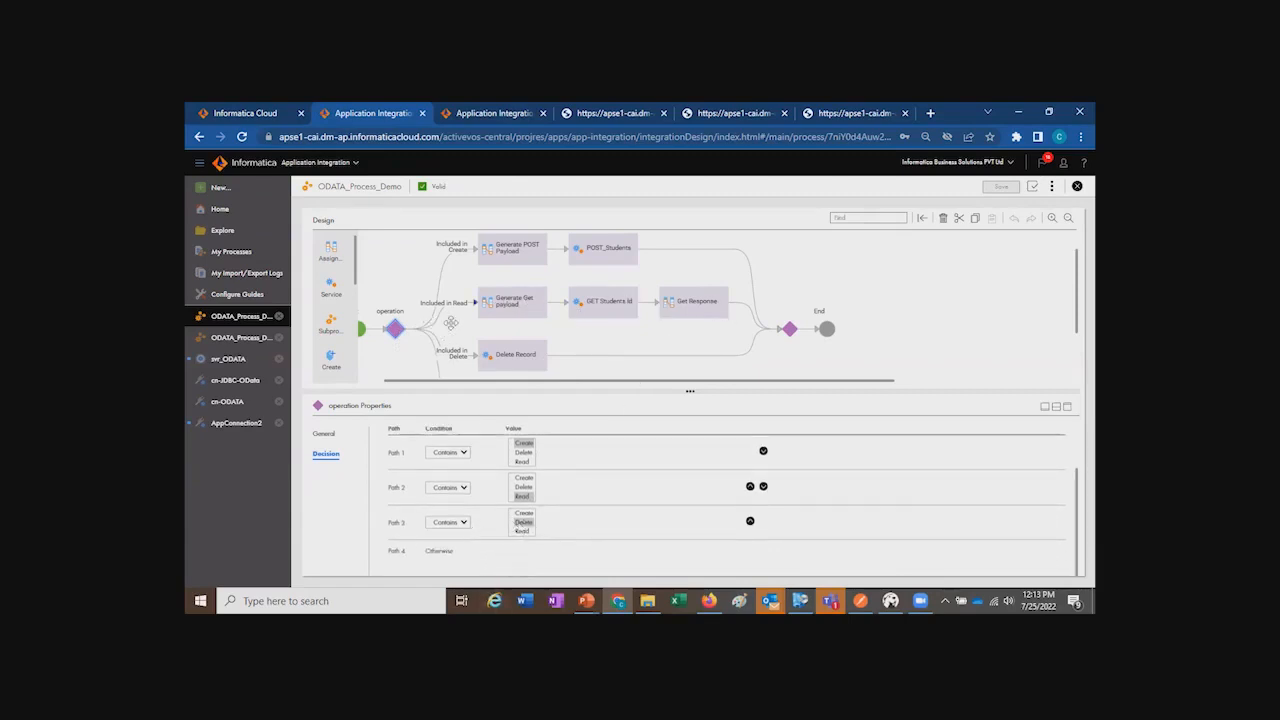
click(518, 361)
scroll(537, 280, up, 1)
Step: Examine the tmp_payload formula of the Generate POST Payload step in the Expression Editor, and close it without changes
click(537, 280)
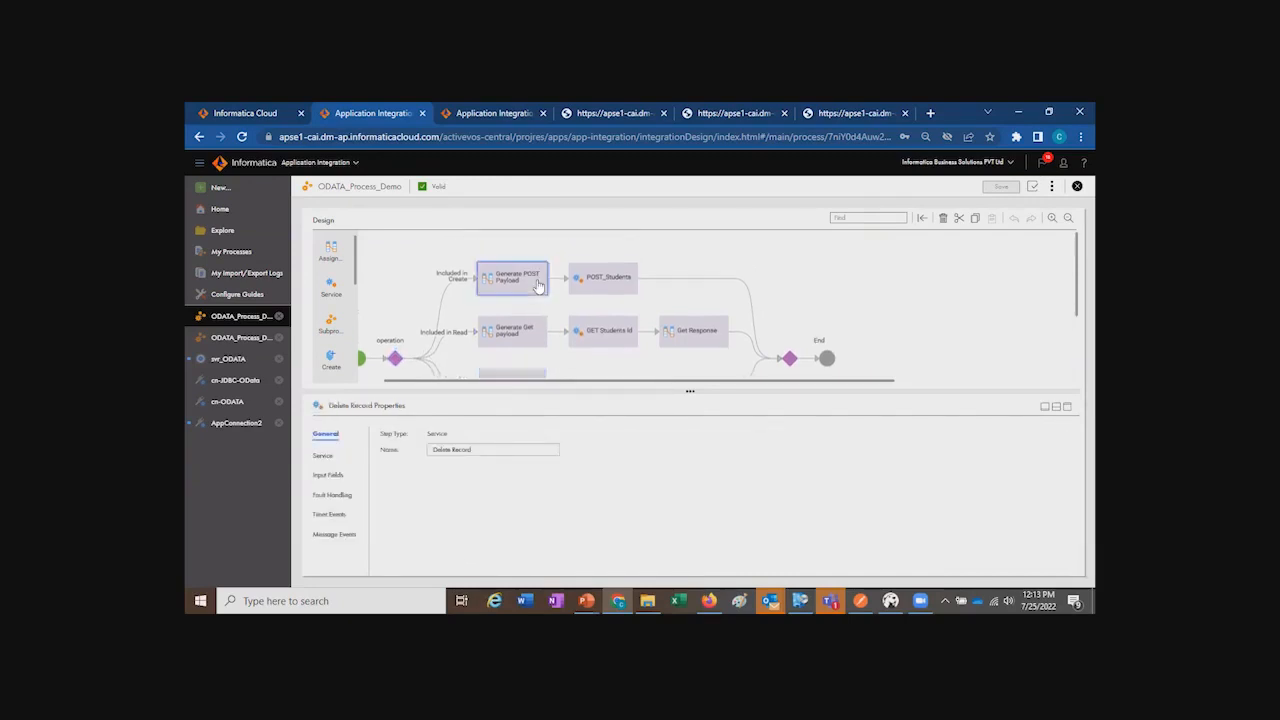
click(957, 472)
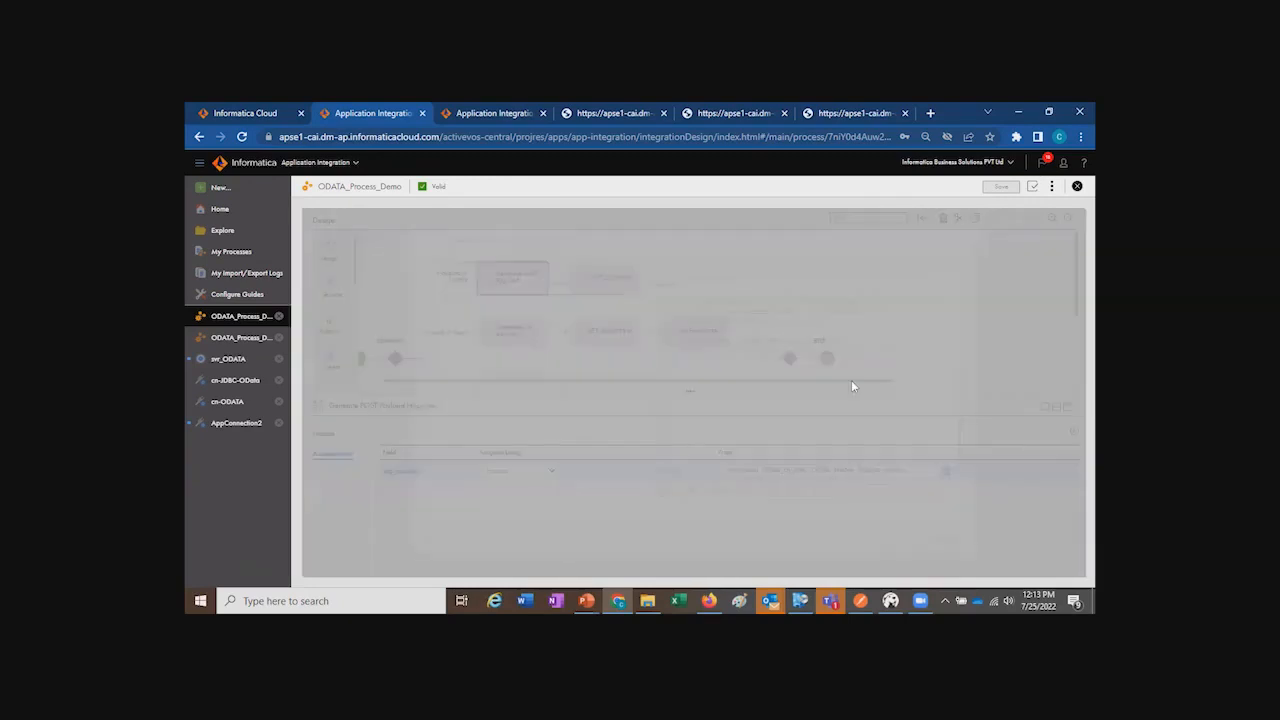
click(949, 541)
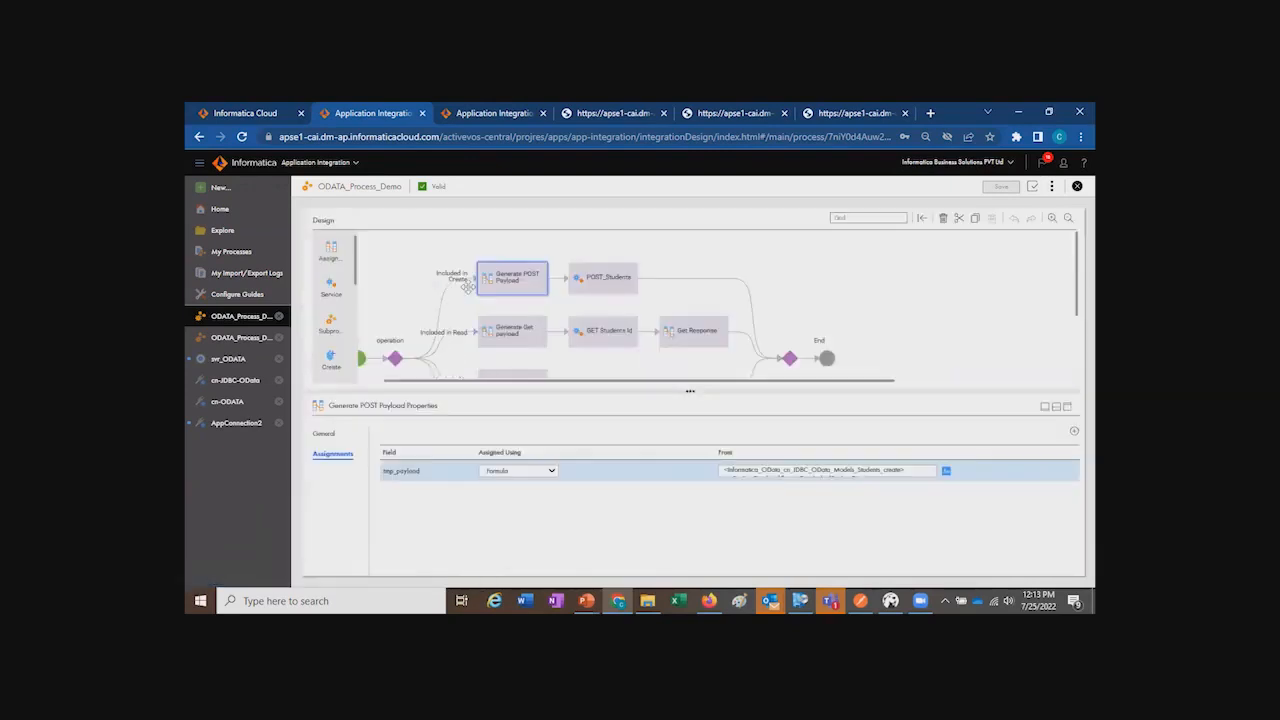
click(957, 473)
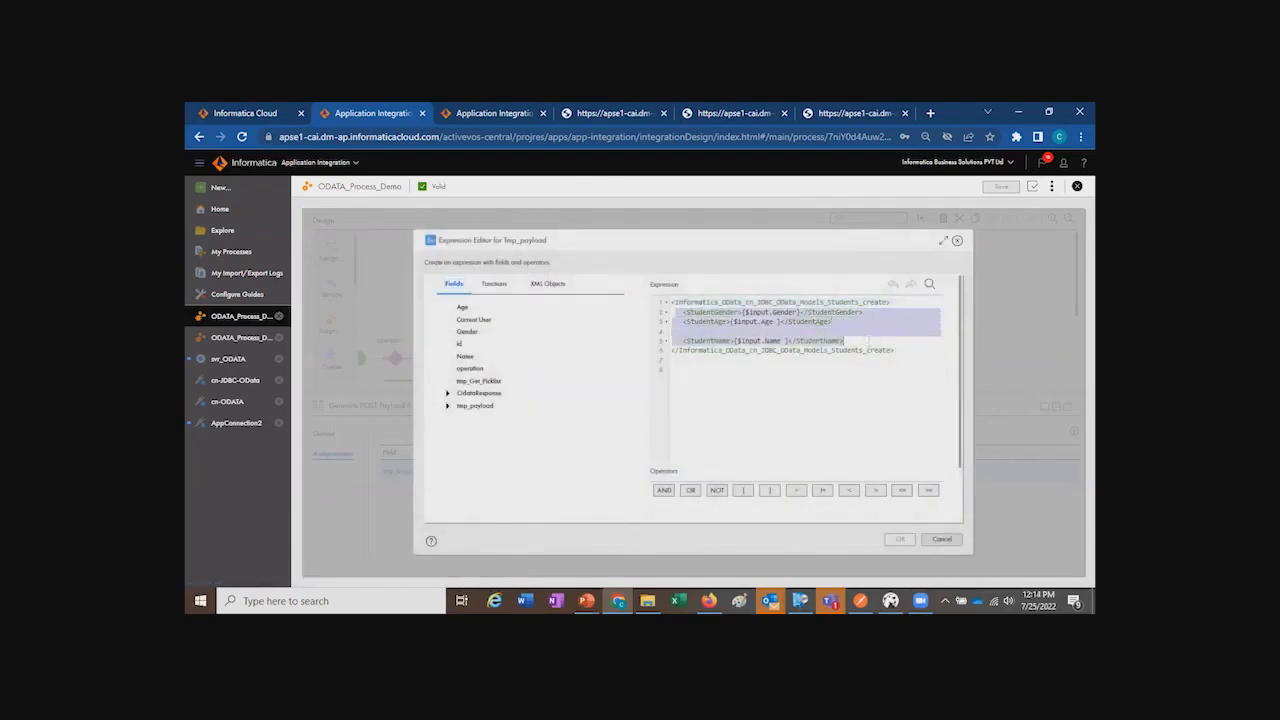
click(868, 341)
drag(868, 341, 645, 302)
click(919, 363)
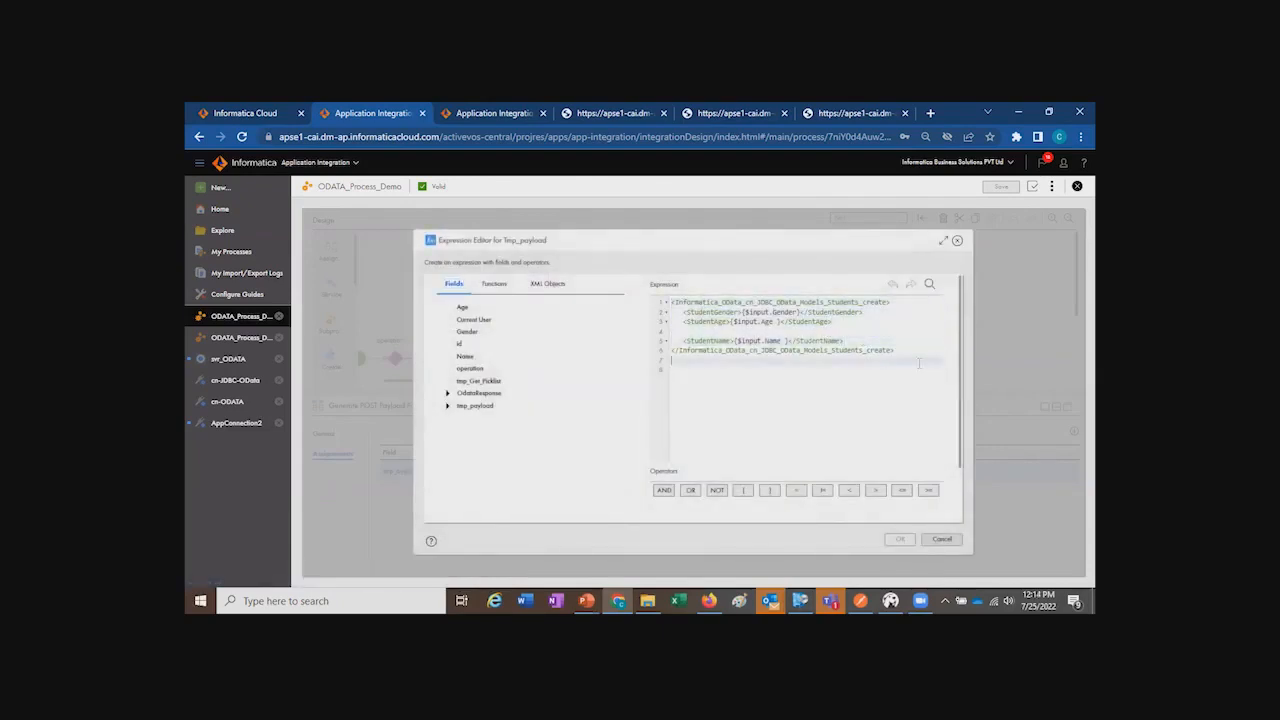
drag(897, 351, 600, 292)
click(867, 412)
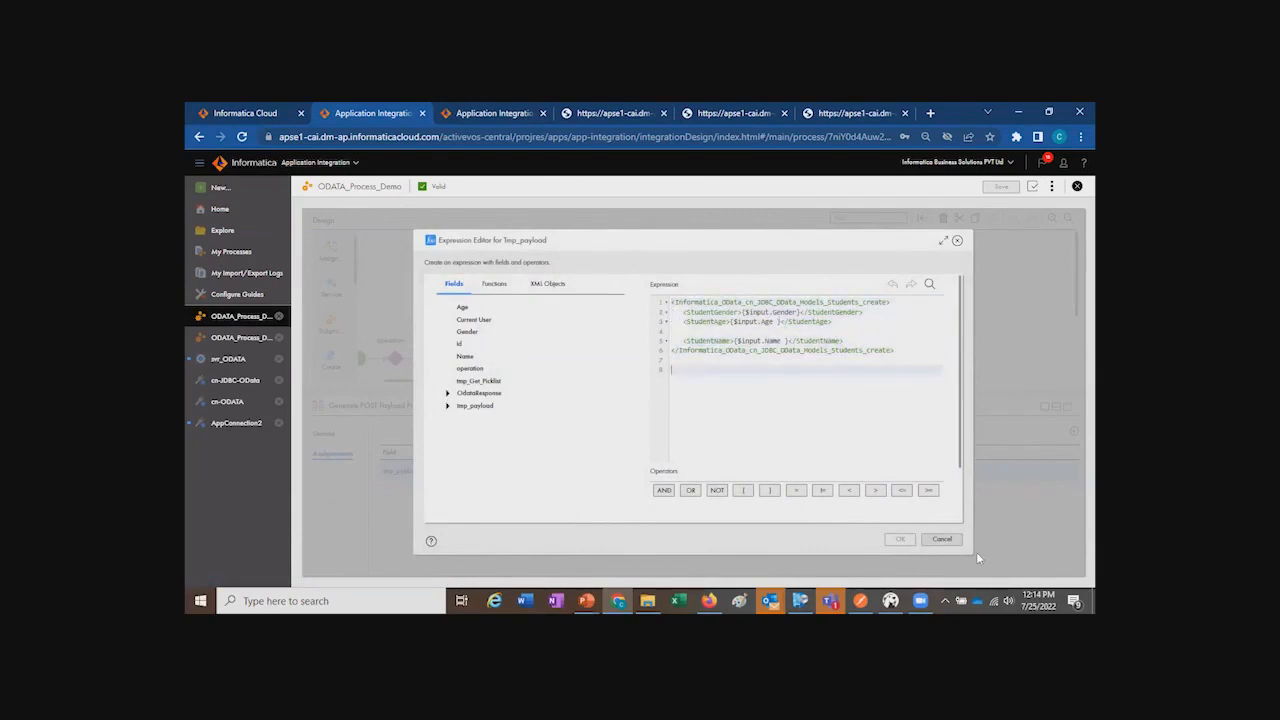
click(942, 539)
Step: Review the POST_Students step's connection, action and Students input field mapping
click(612, 288)
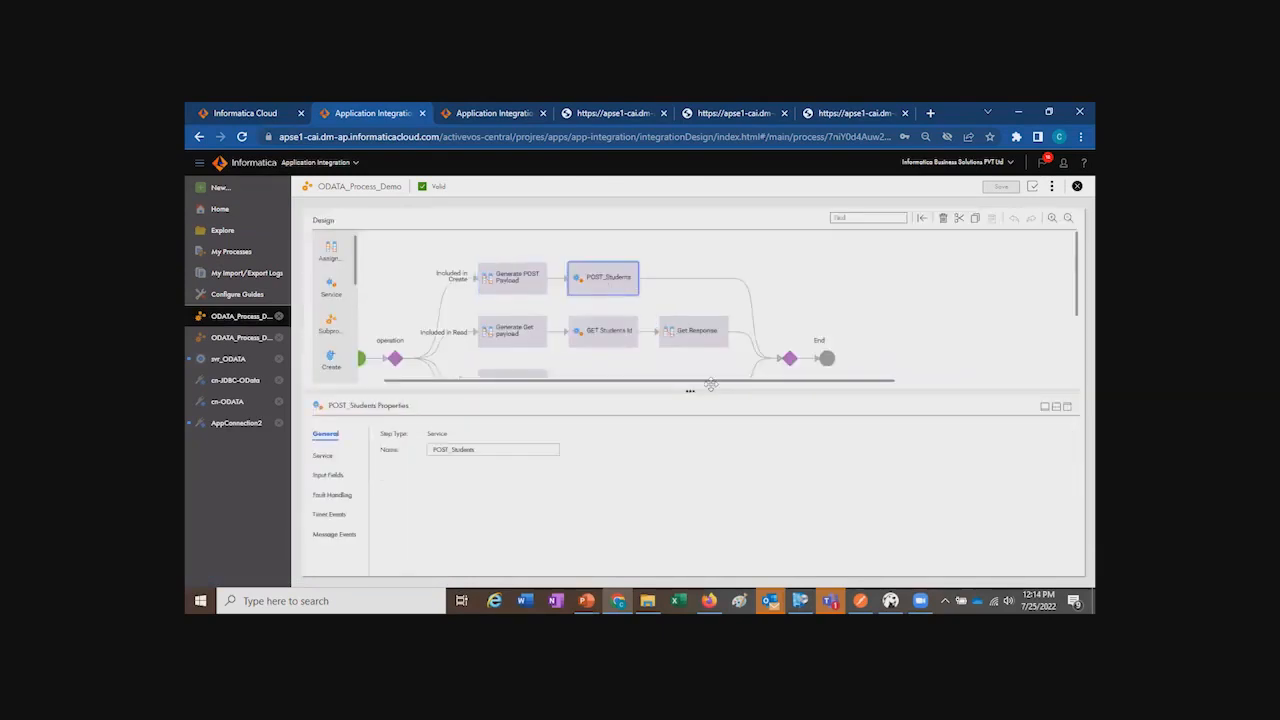
click(318, 457)
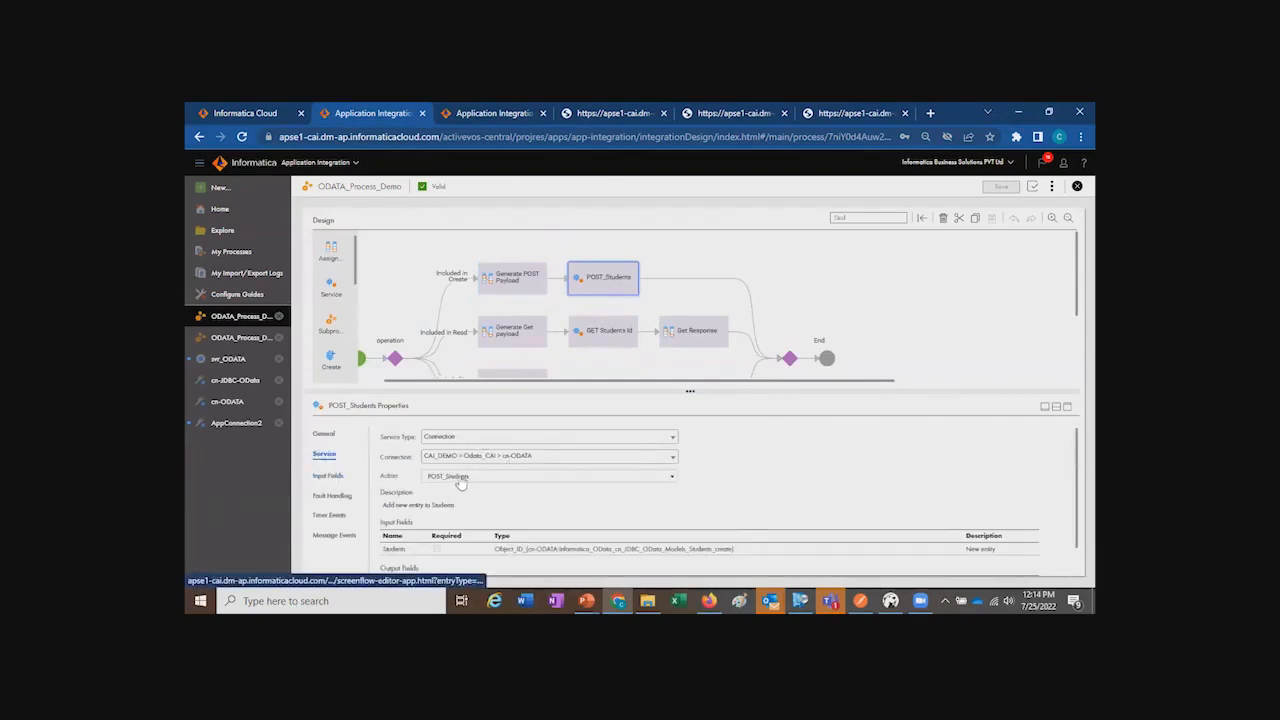
scroll(492, 500, down, 1)
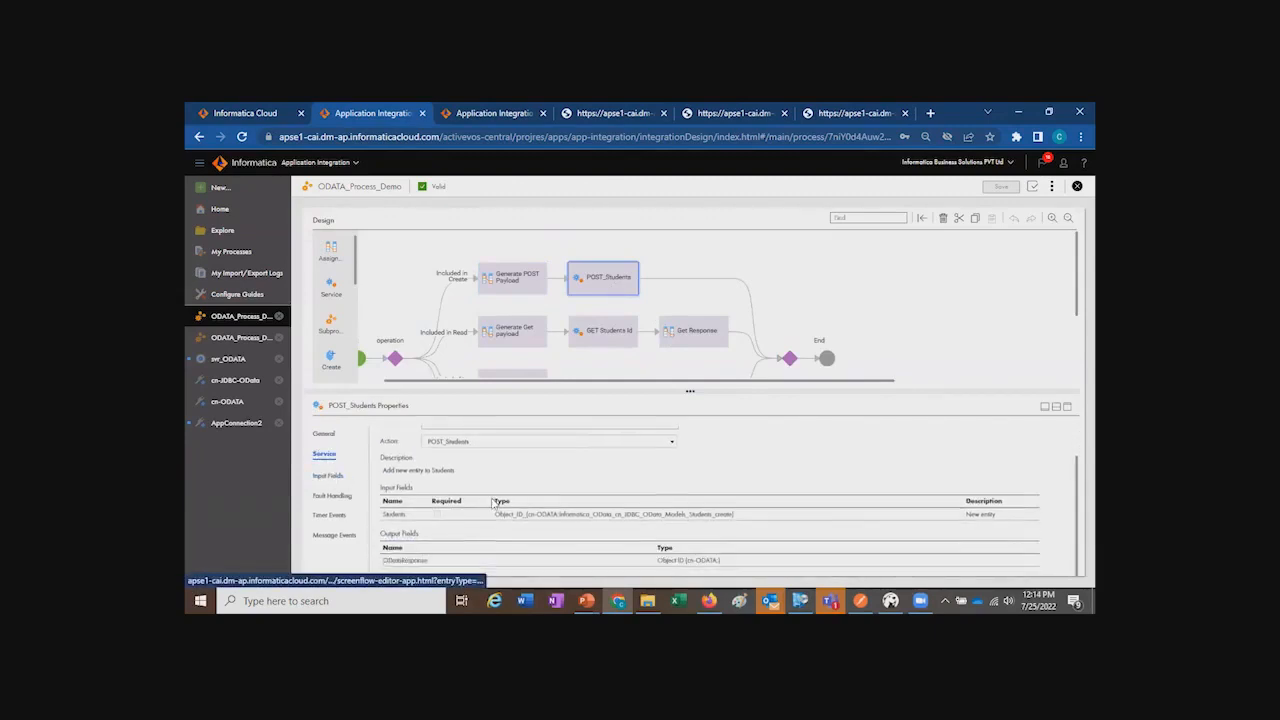
click(346, 476)
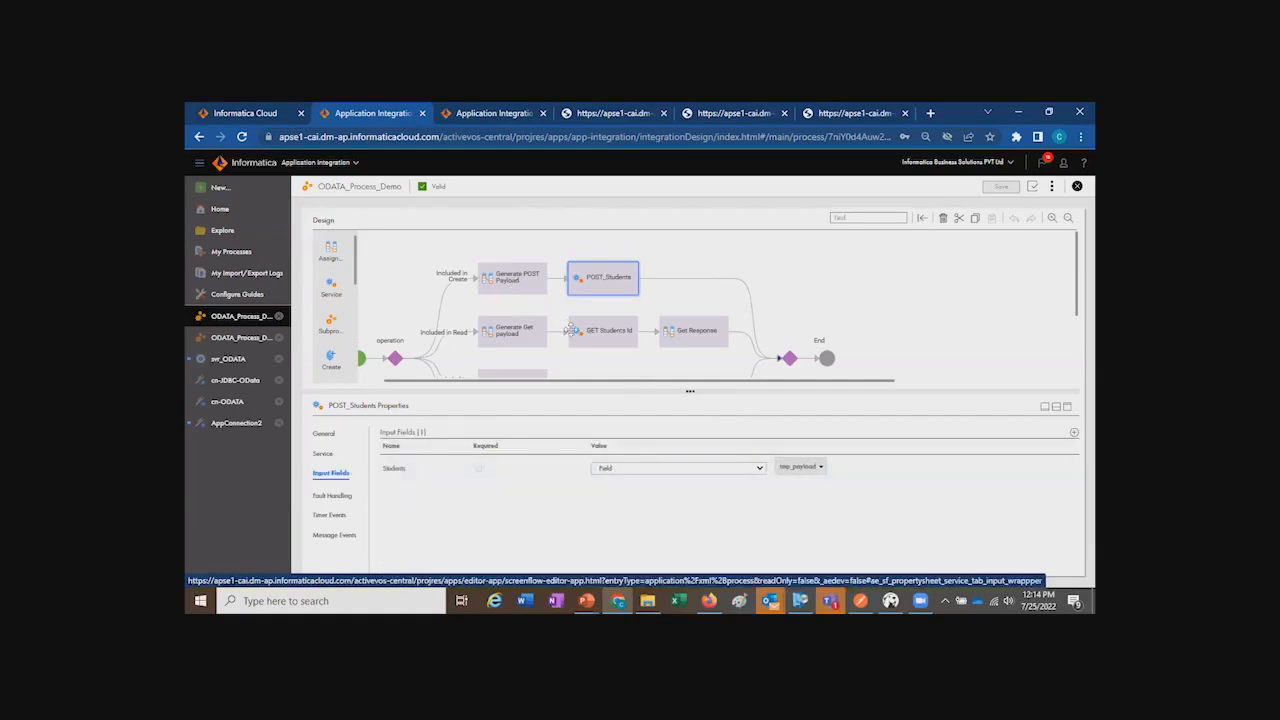
Step: Review the Read branch: the Generate Get payload formula, the GET Students Id service and input fields, and the Get Response assignment
click(513, 332)
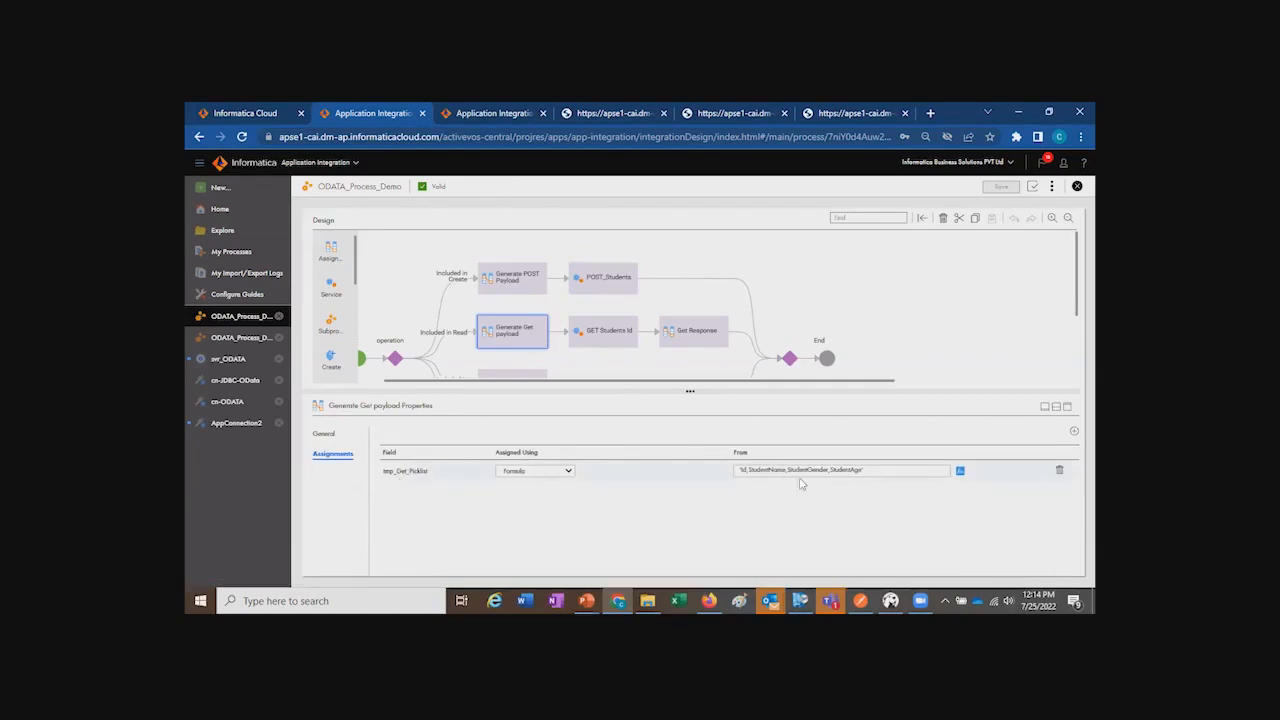
drag(880, 470, 706, 471)
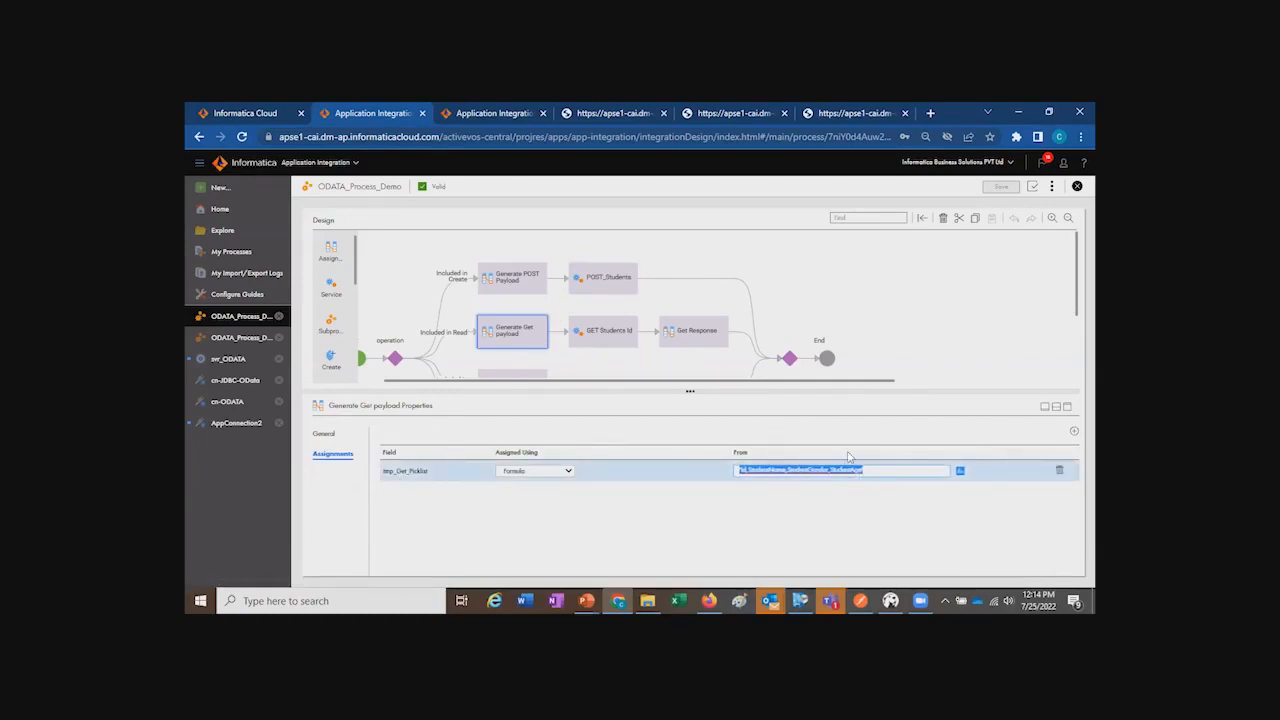
click(624, 339)
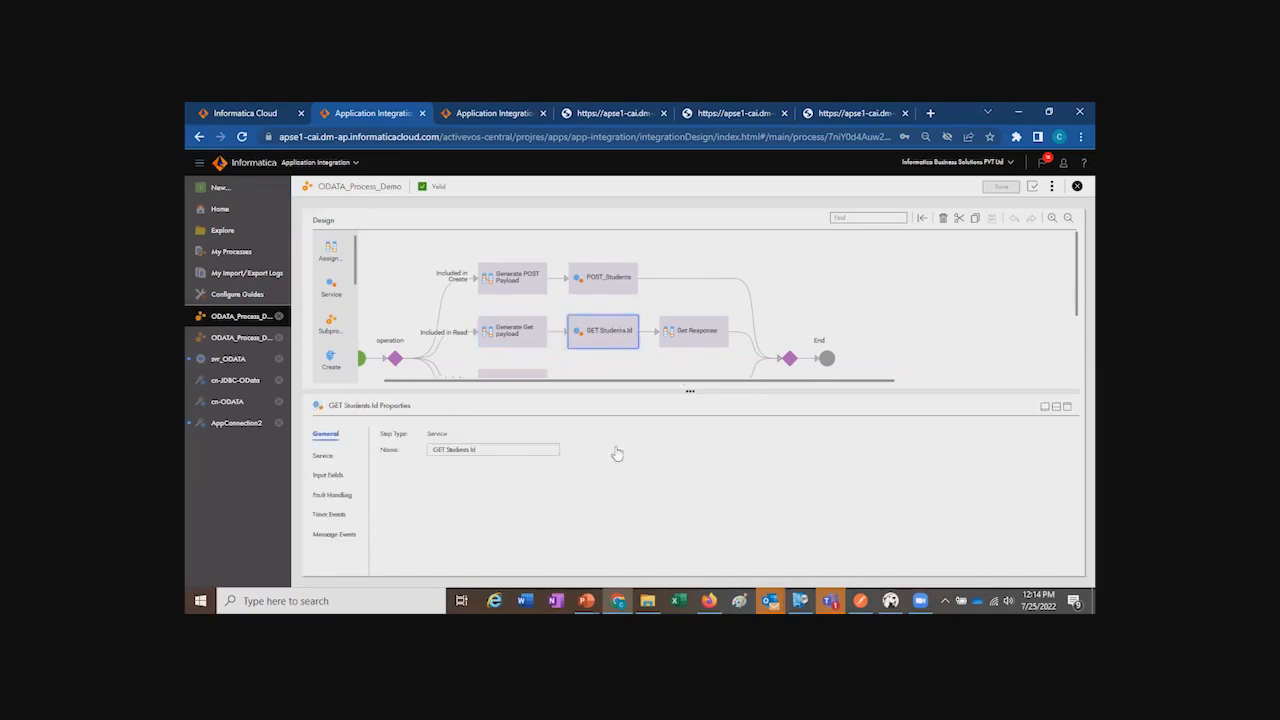
click(324, 456)
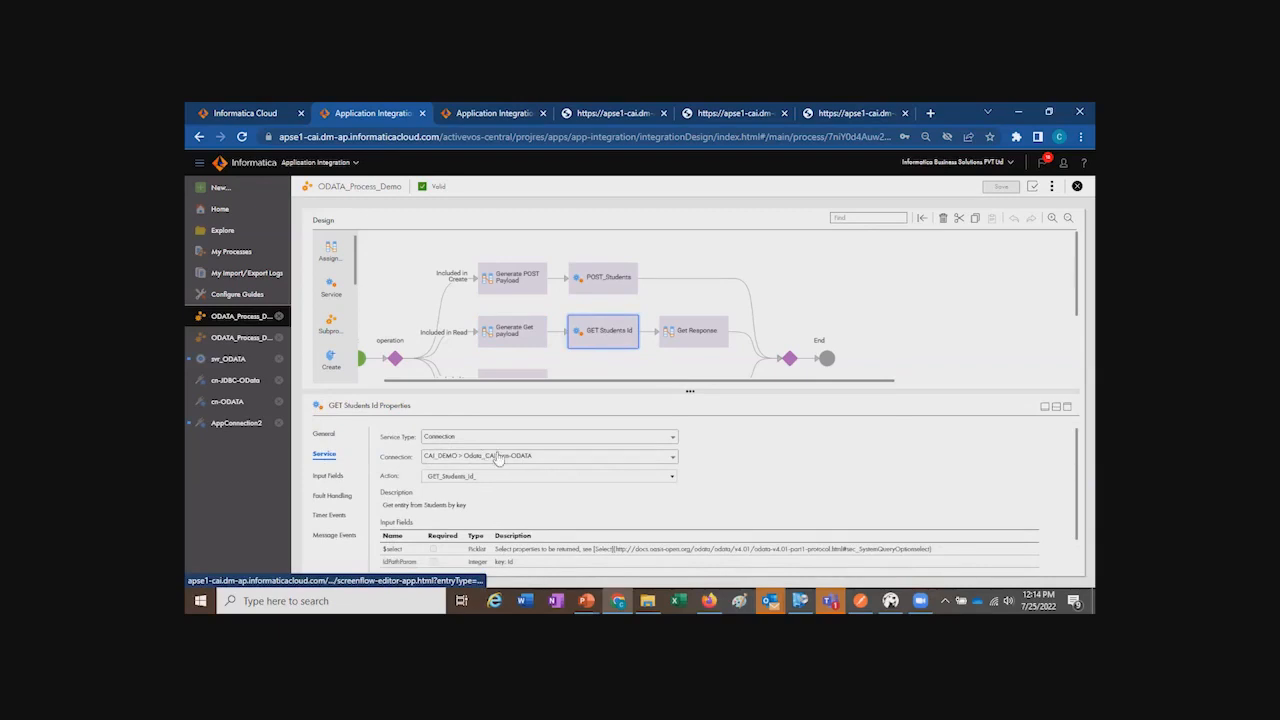
click(338, 477)
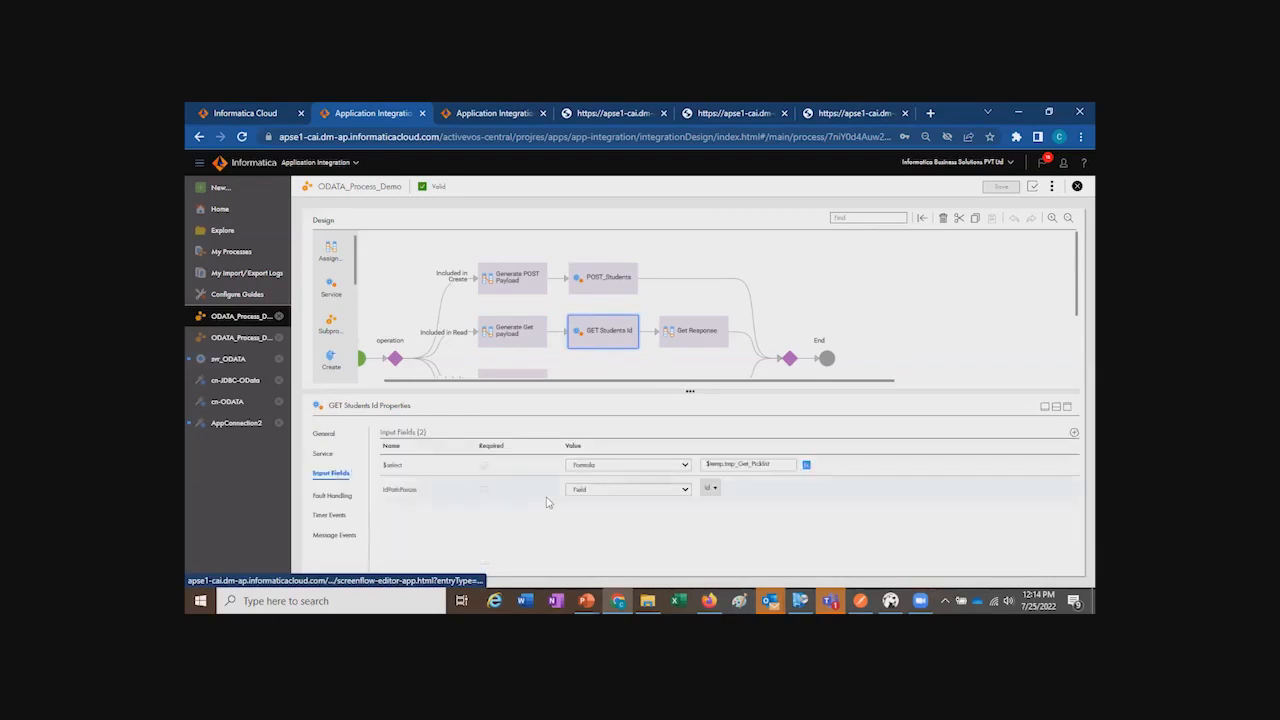
click(696, 336)
scroll(640, 300, down, 2)
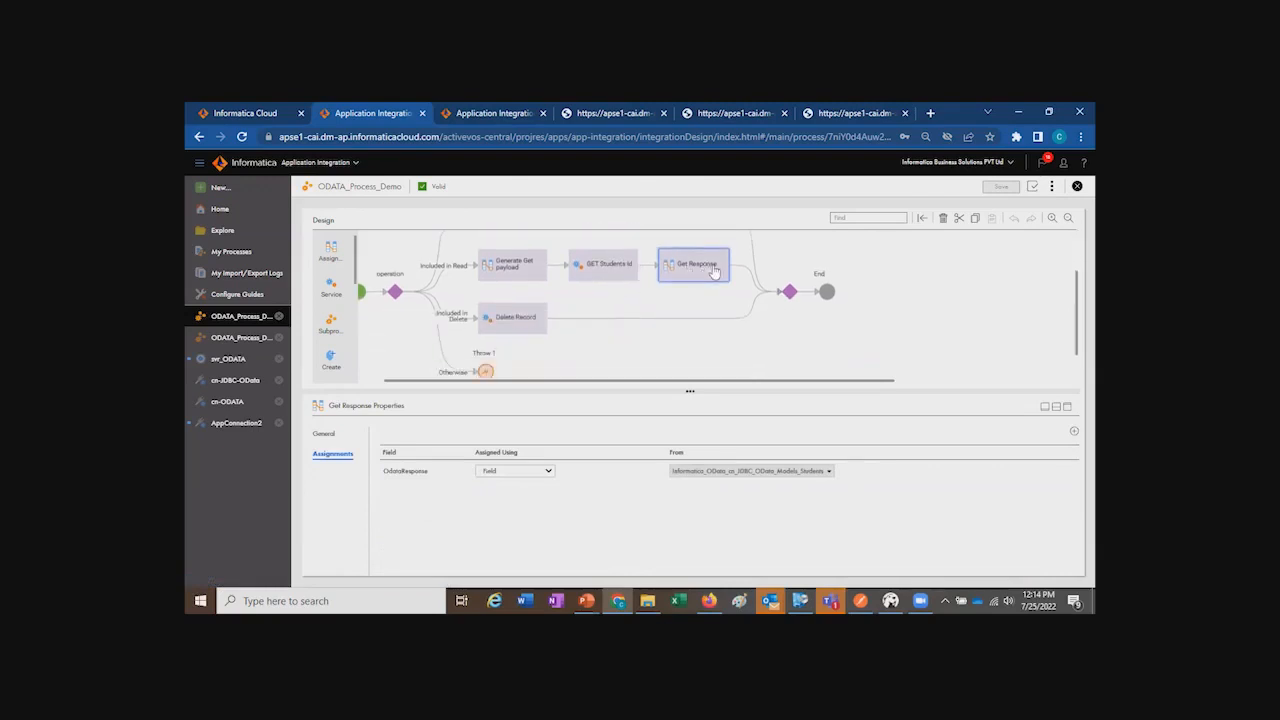
Step: Review the Delete Record step's connection, action and IdPathParam input mapping, and enlarge the design canvas
click(514, 330)
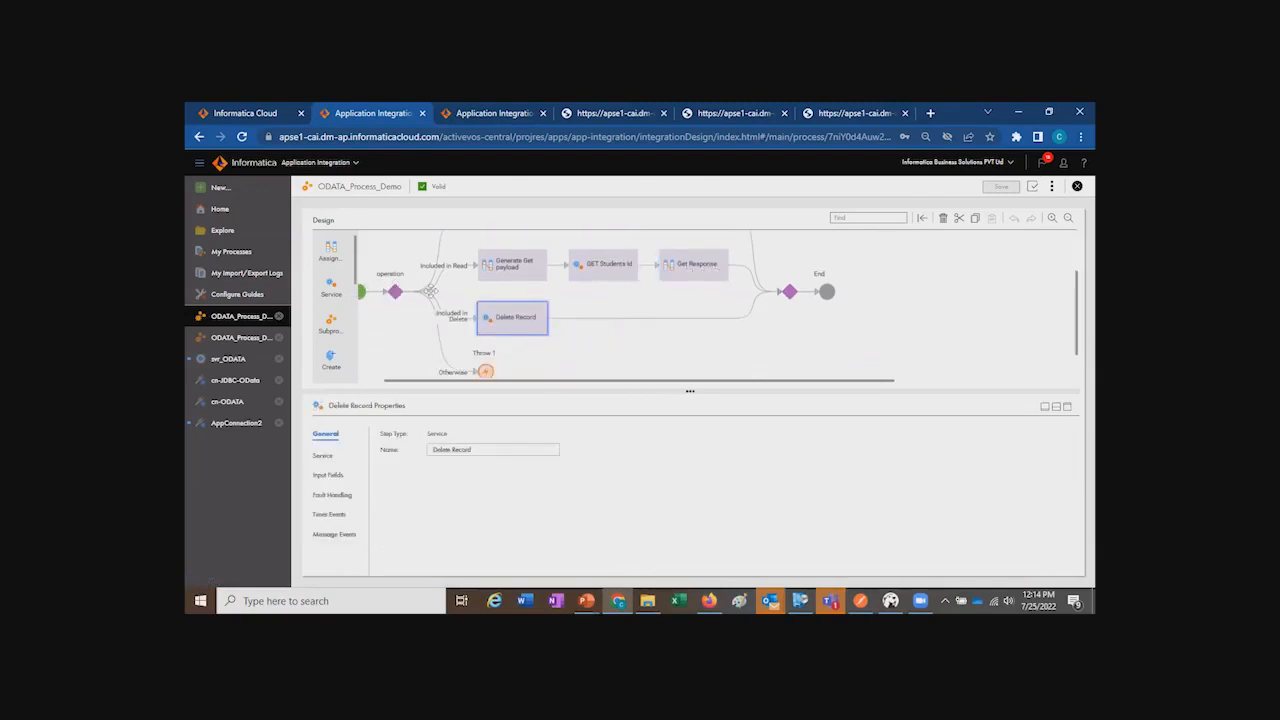
click(322, 455)
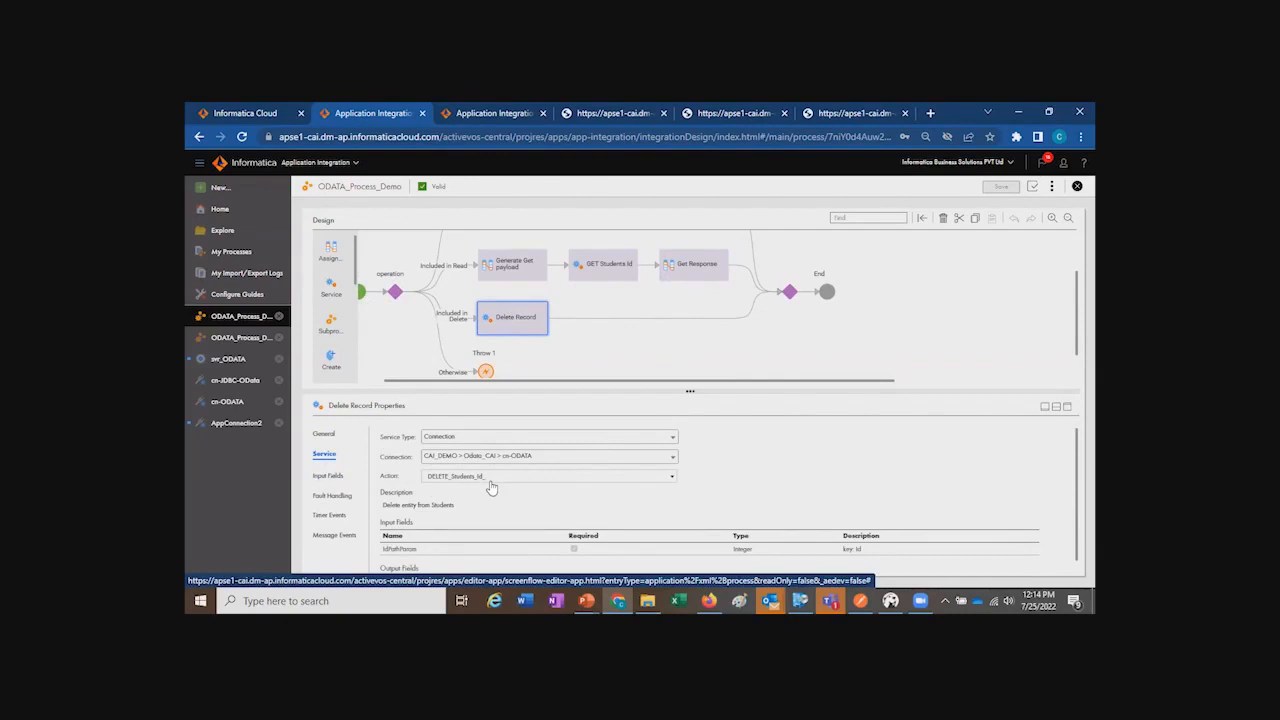
click(331, 475)
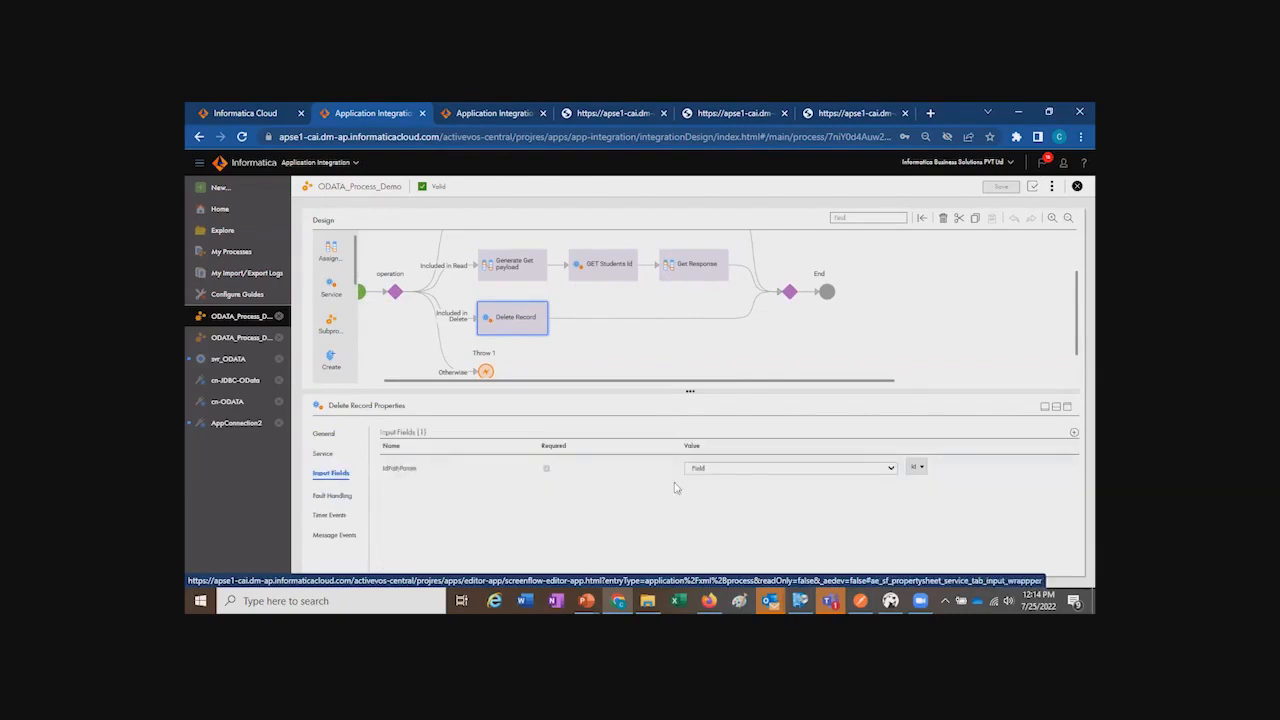
drag(643, 392, 643, 455)
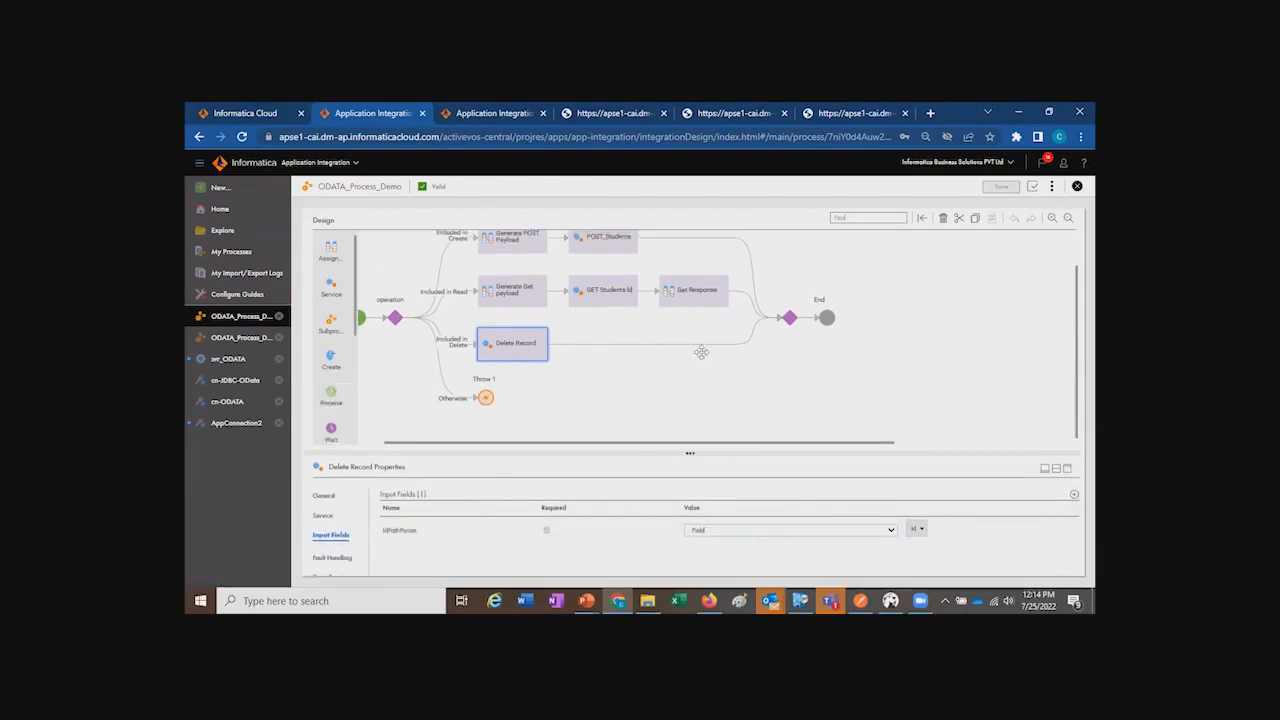
Step: Open the Run Using page for ODATA_Process_Demo and review the Test_Create process input in JSON
click(1051, 187)
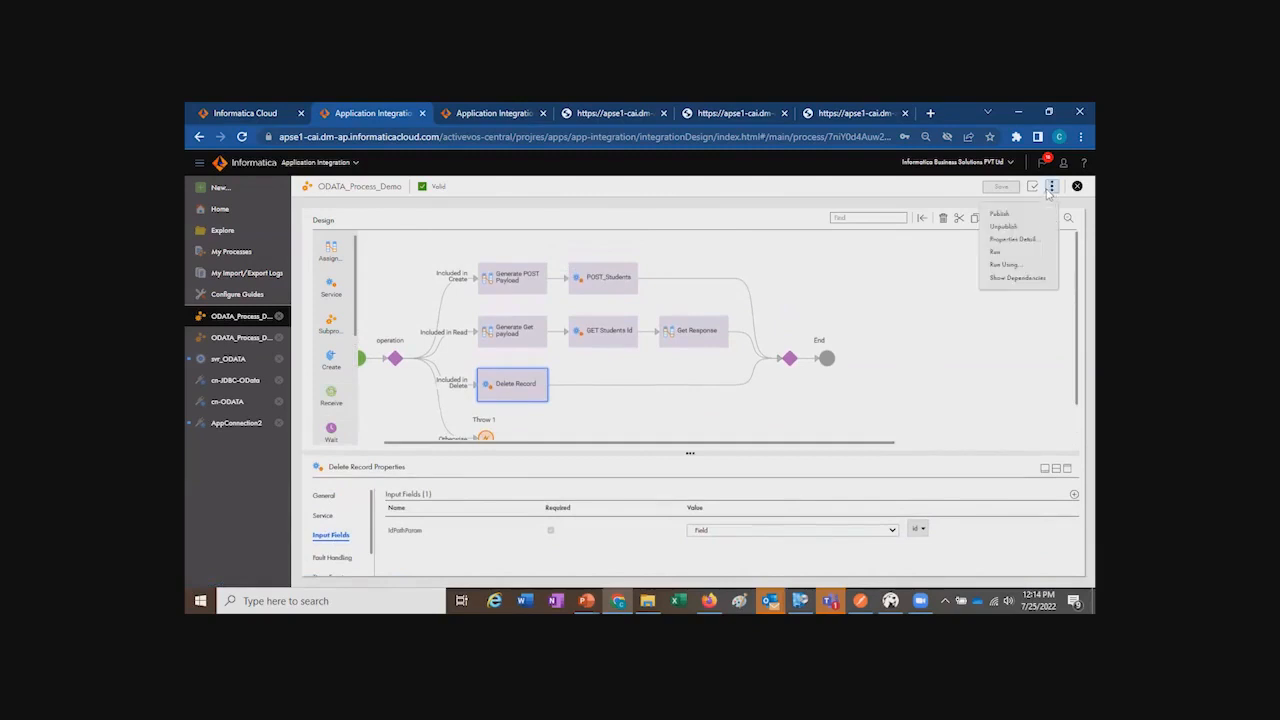
click(1026, 270)
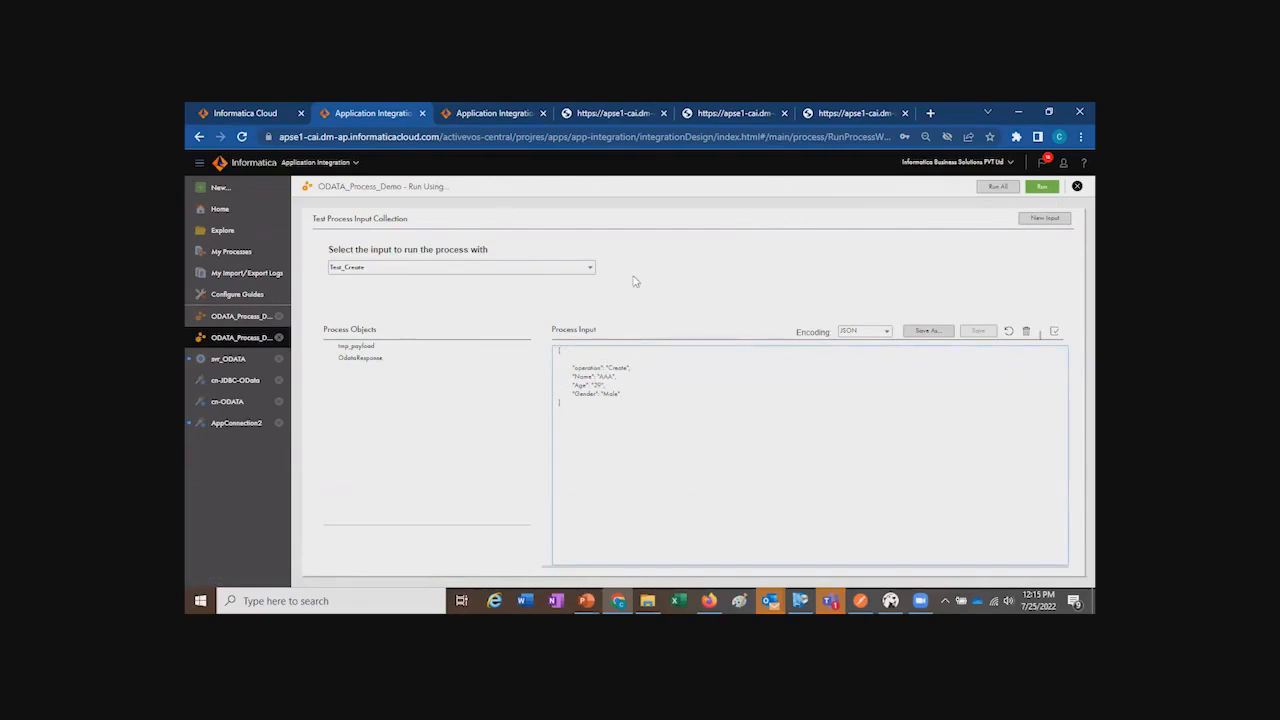
click(555, 268)
click(704, 341)
click(613, 376)
click(814, 403)
Step: Switch to DBeaver and rerun the SELECT query on test.dbo.Students to check the existing rows
click(891, 600)
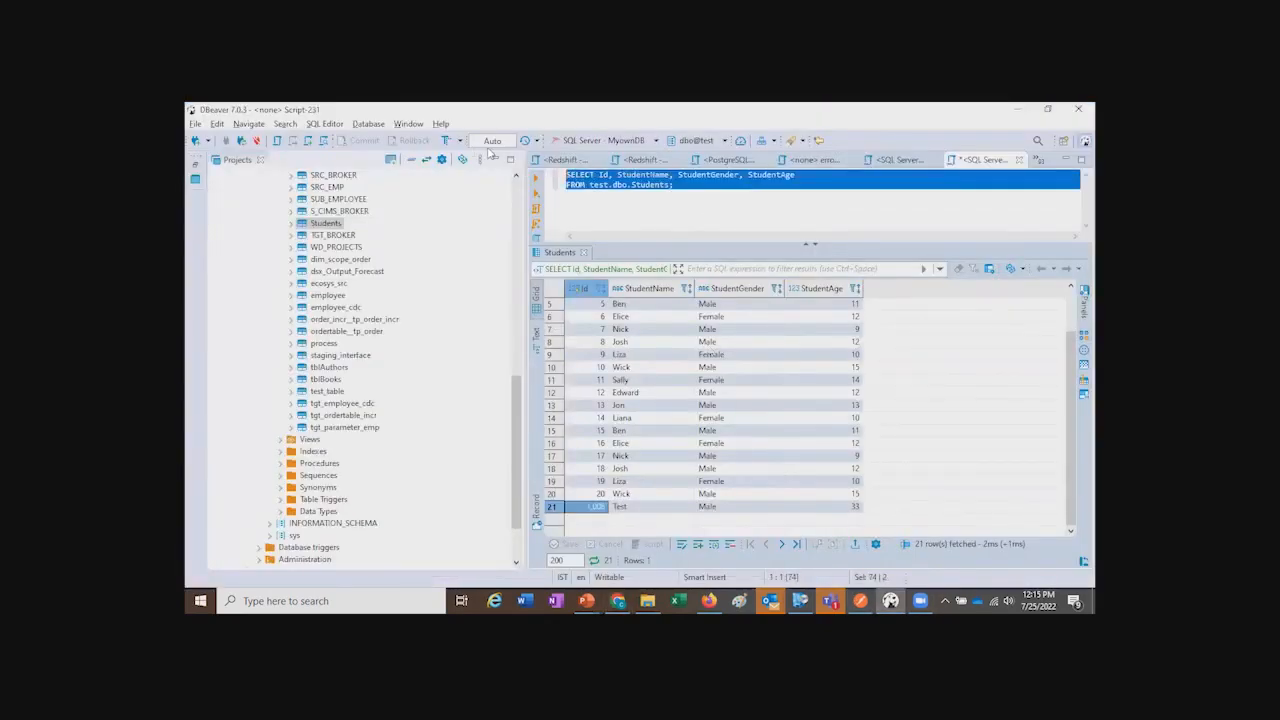
key(ctrl+Return)
scroll(730, 473, down, 1)
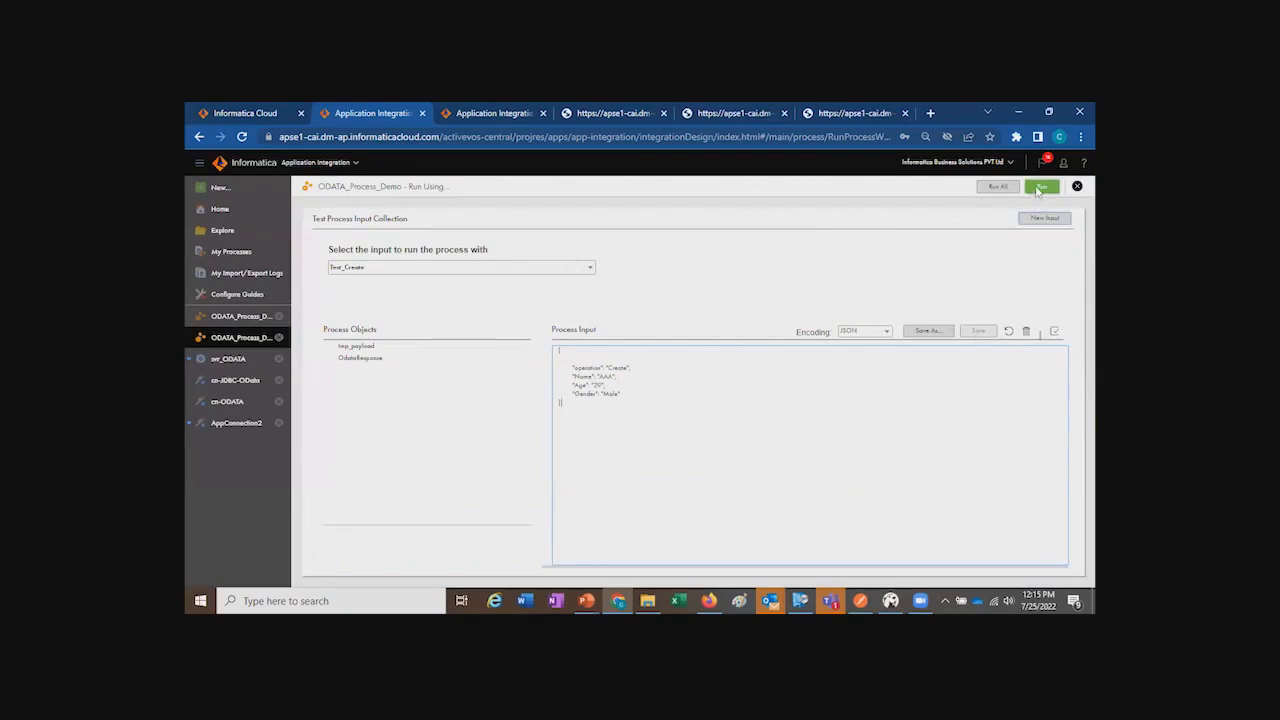
Step: Return to the browser, run ODATA_Process_Demo with the Test_Create input, and open its newest process instance in Application Integration Console
click(1042, 187)
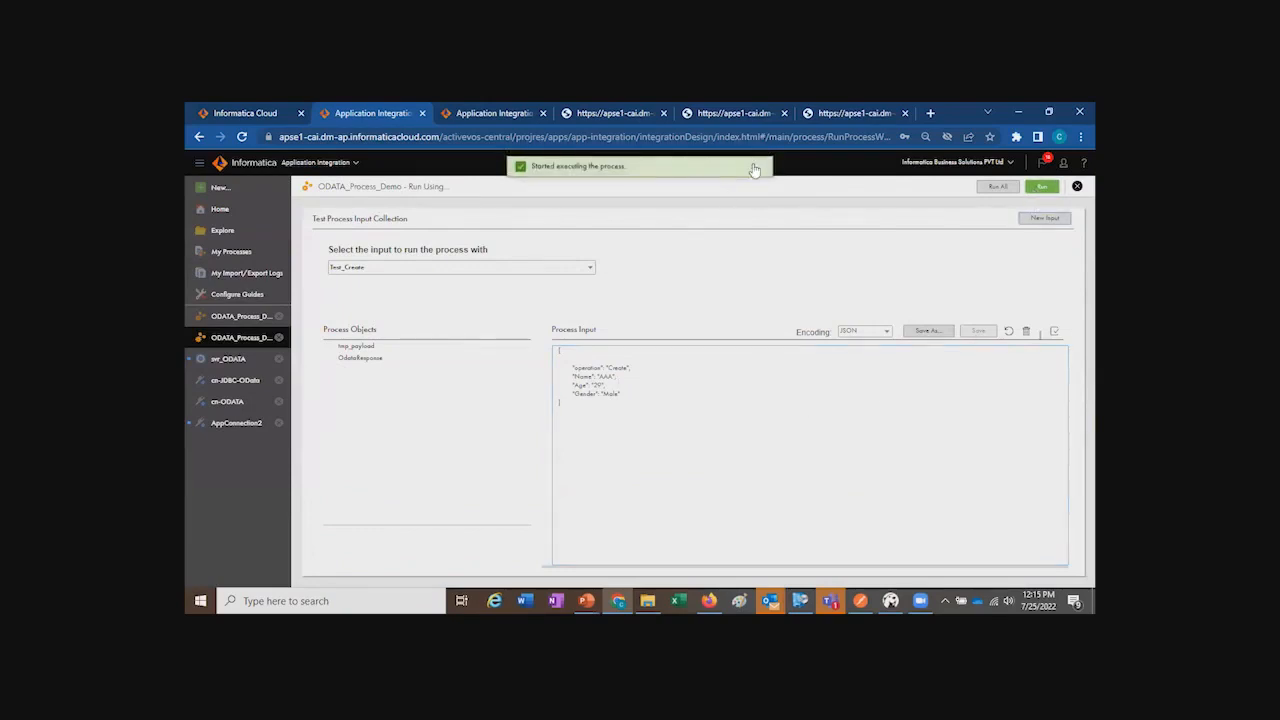
click(488, 113)
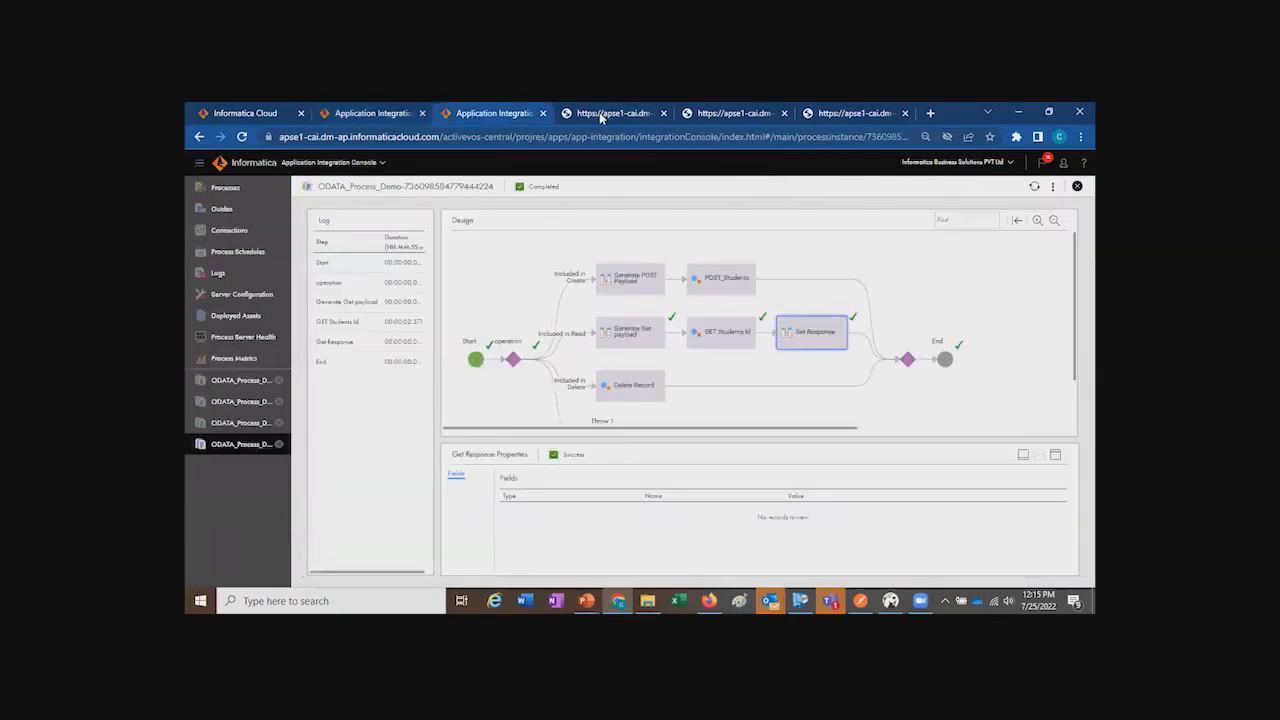
click(228, 188)
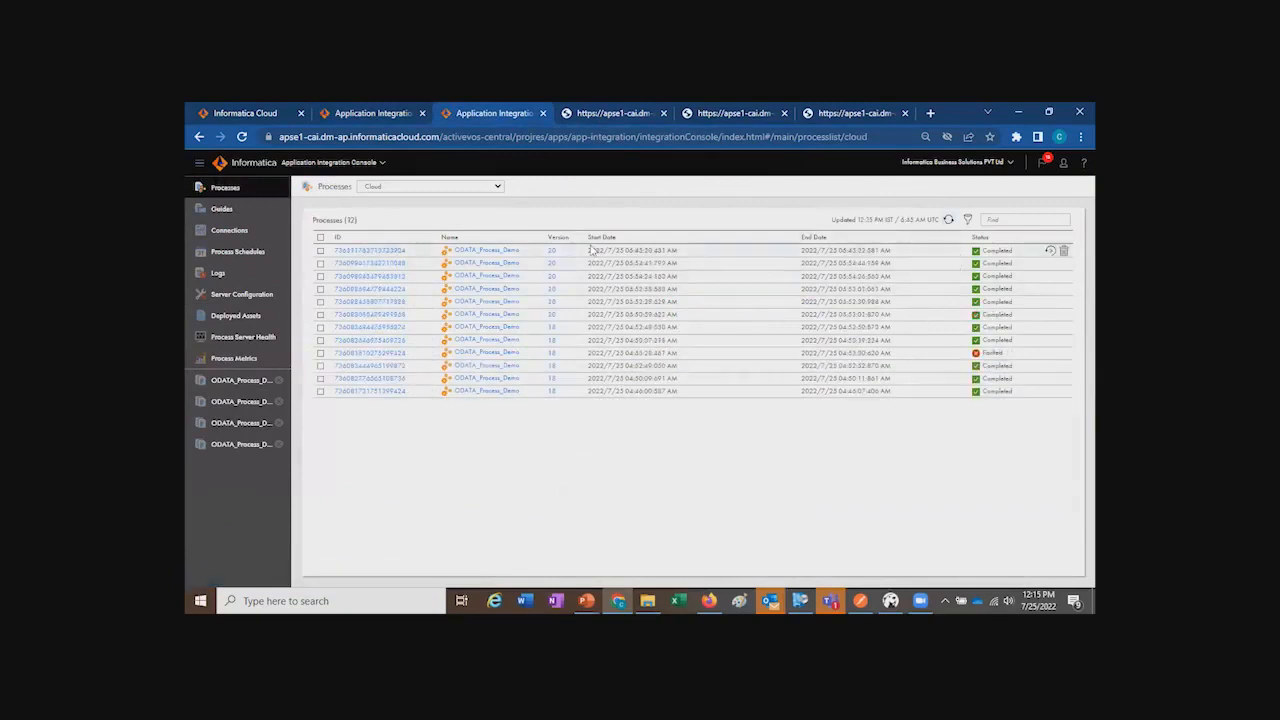
click(380, 251)
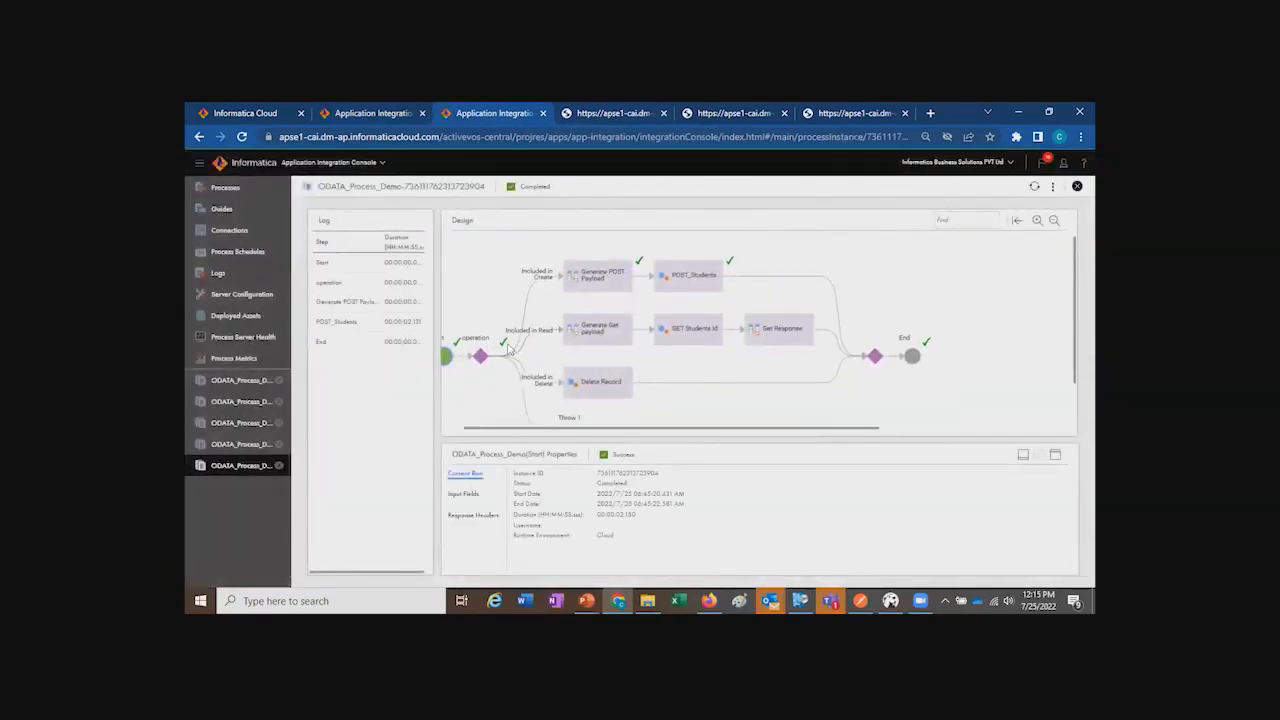
Step: Dismiss the process execution status, return to the completed instance and review the POST_Students step's input fields
click(390, 113)
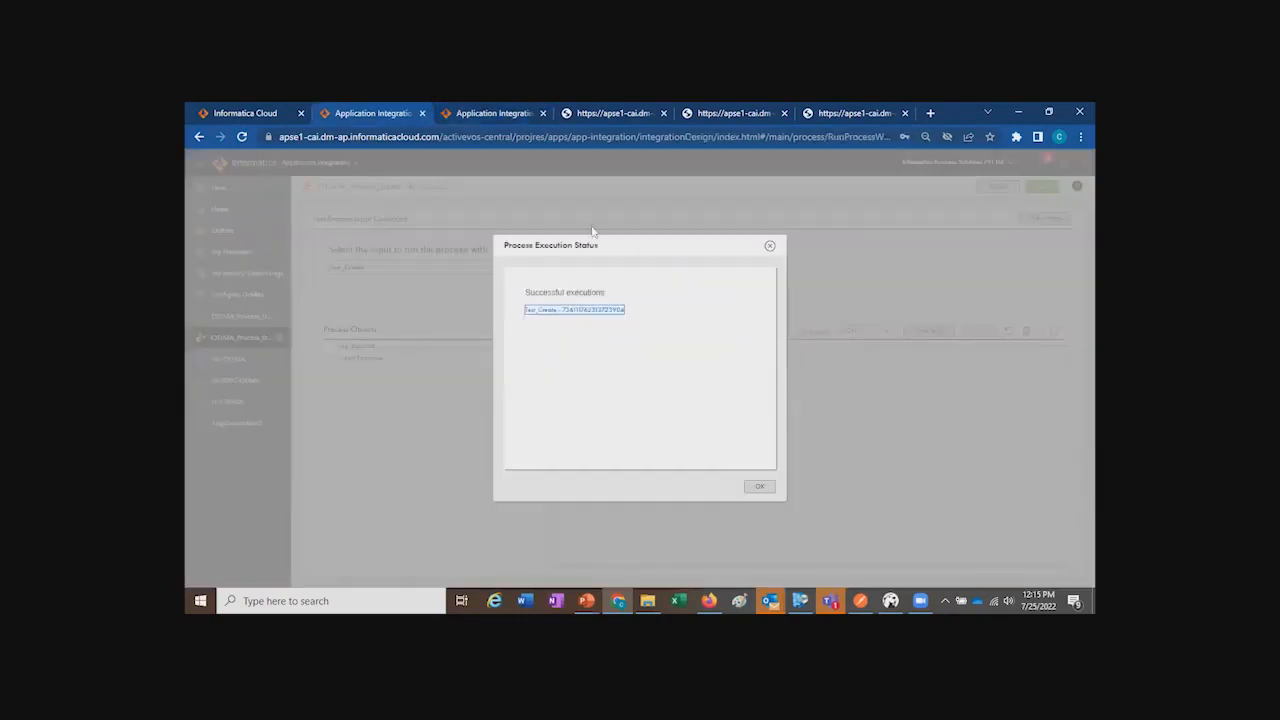
click(758, 488)
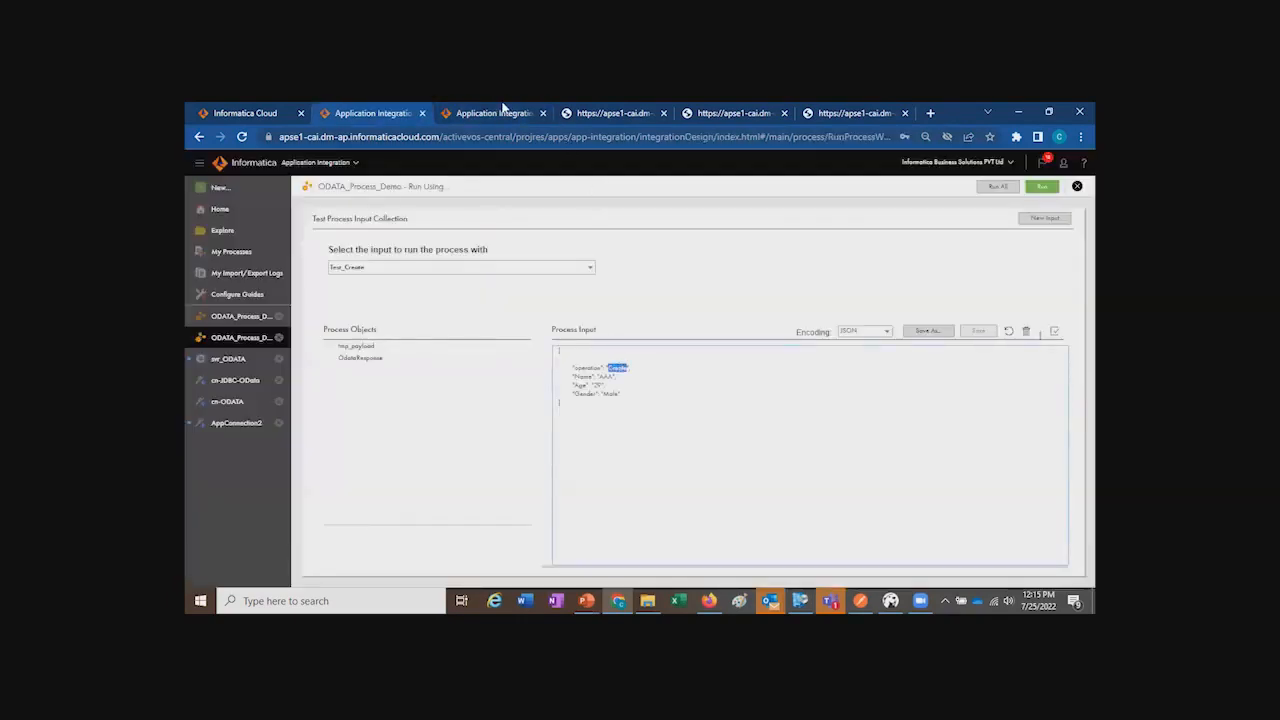
click(503, 110)
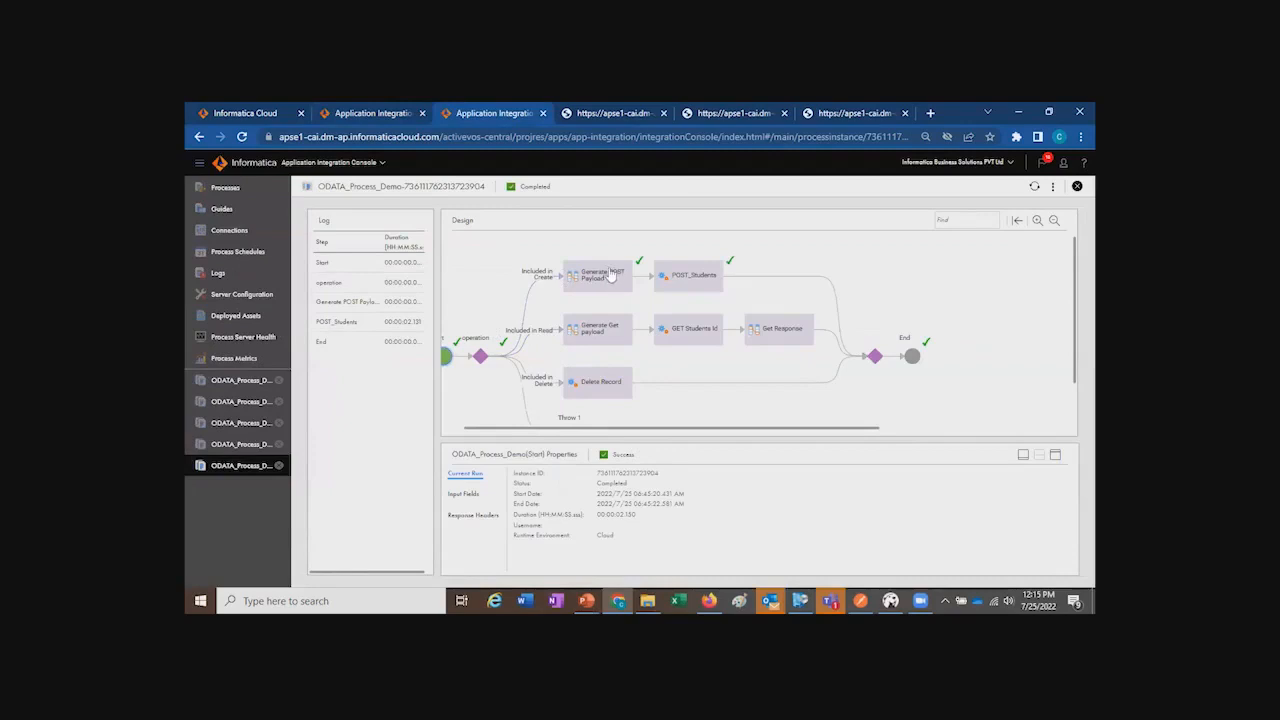
click(689, 270)
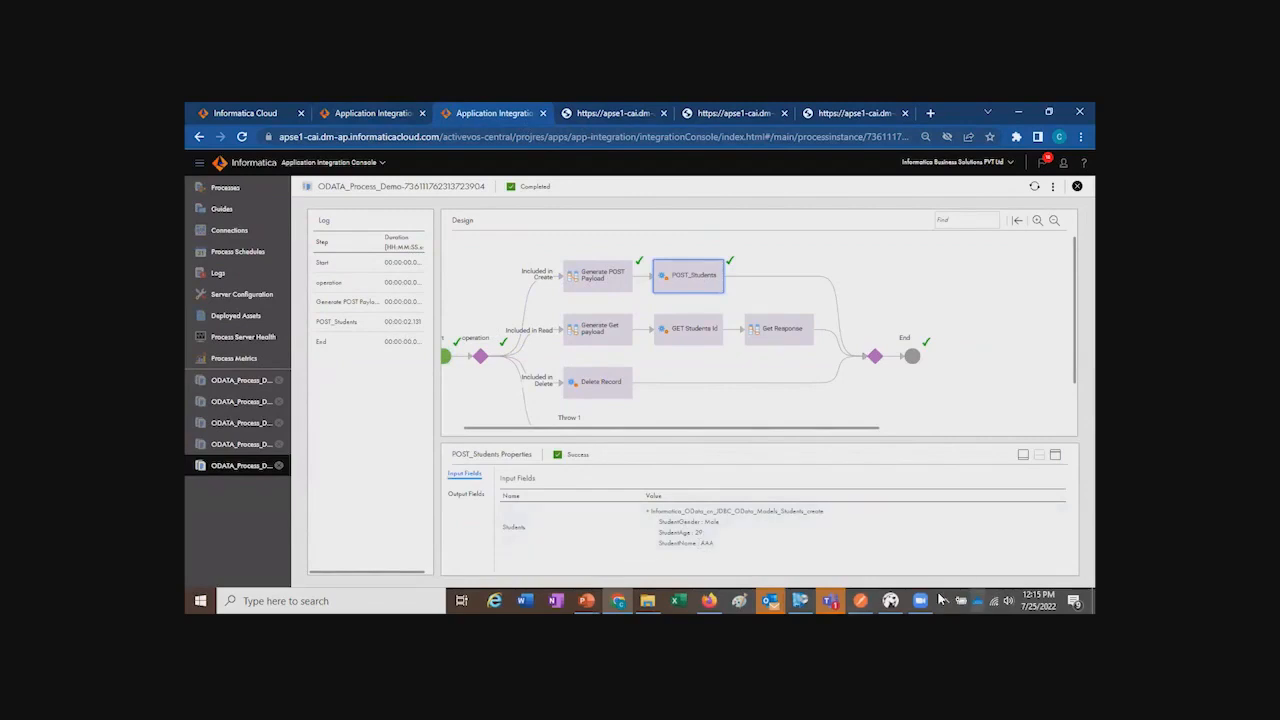
Step: Switch to DBeaver, rerun the SELECT query on test.dbo.Students and compare the newest row with the POST_Students input
click(890, 600)
drag(749, 196, 507, 166)
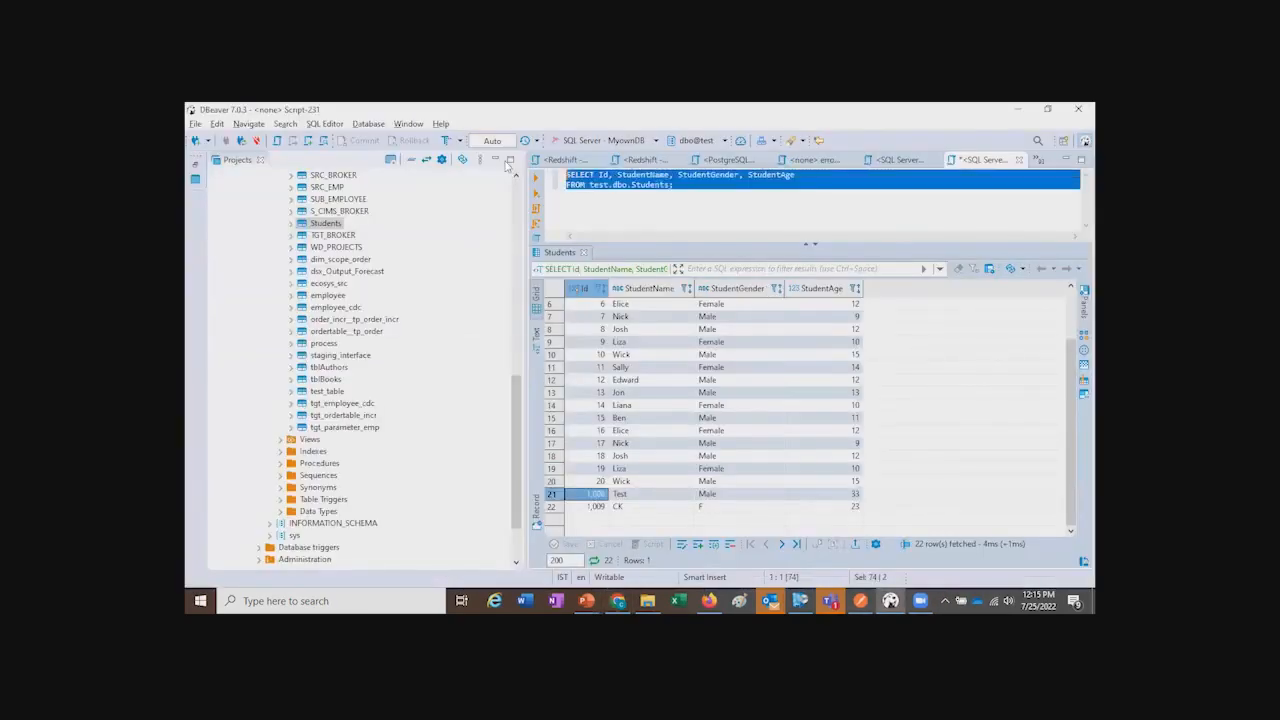
key(ctrl+Return)
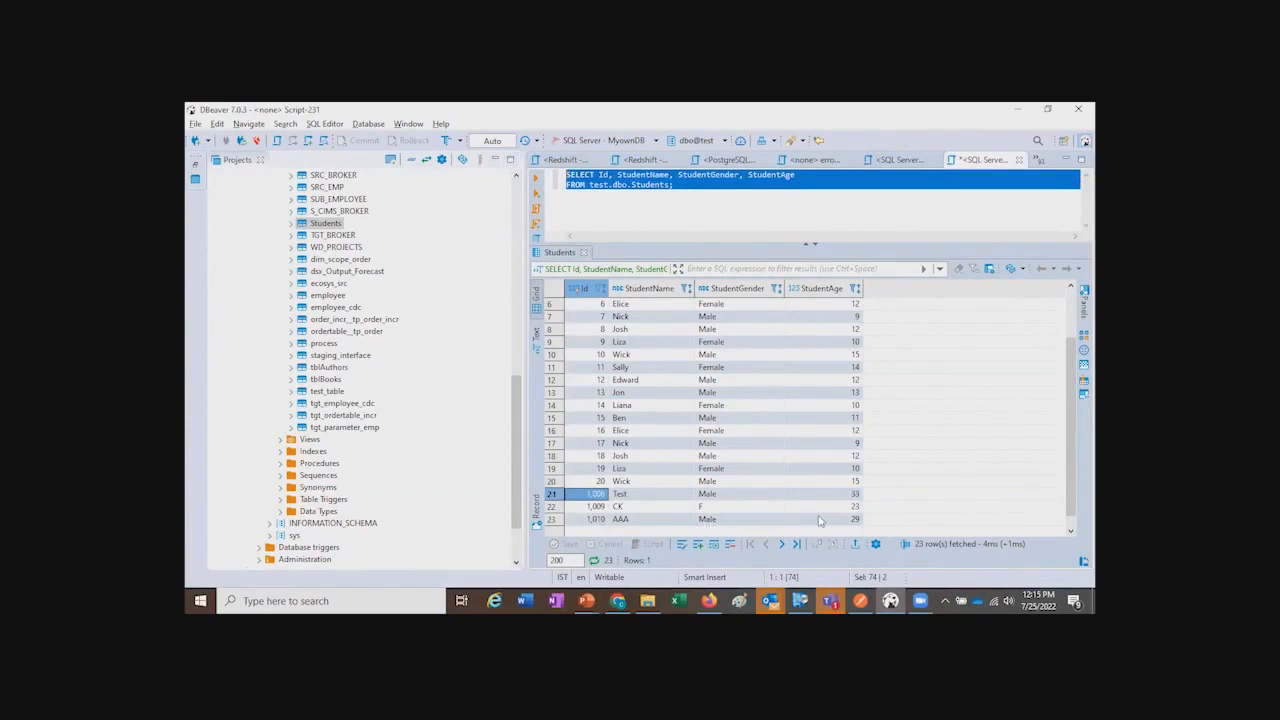
key(alt+Tab)
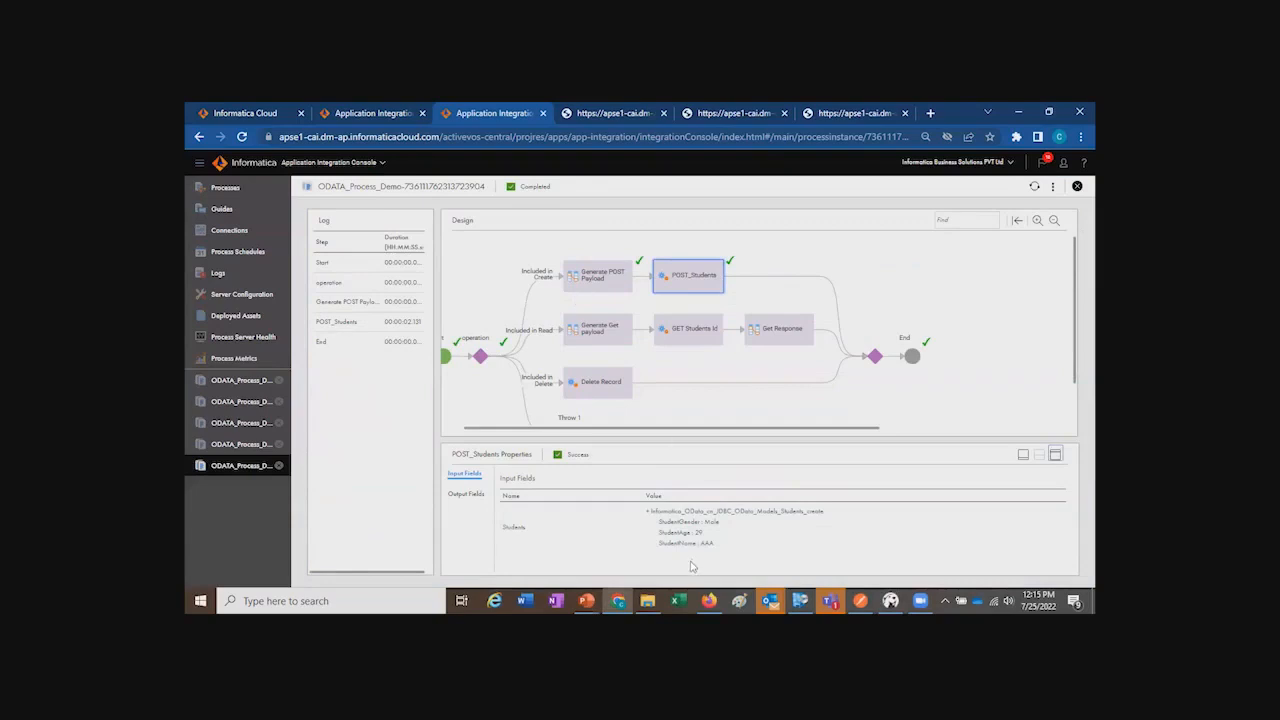
key(alt+Tab)
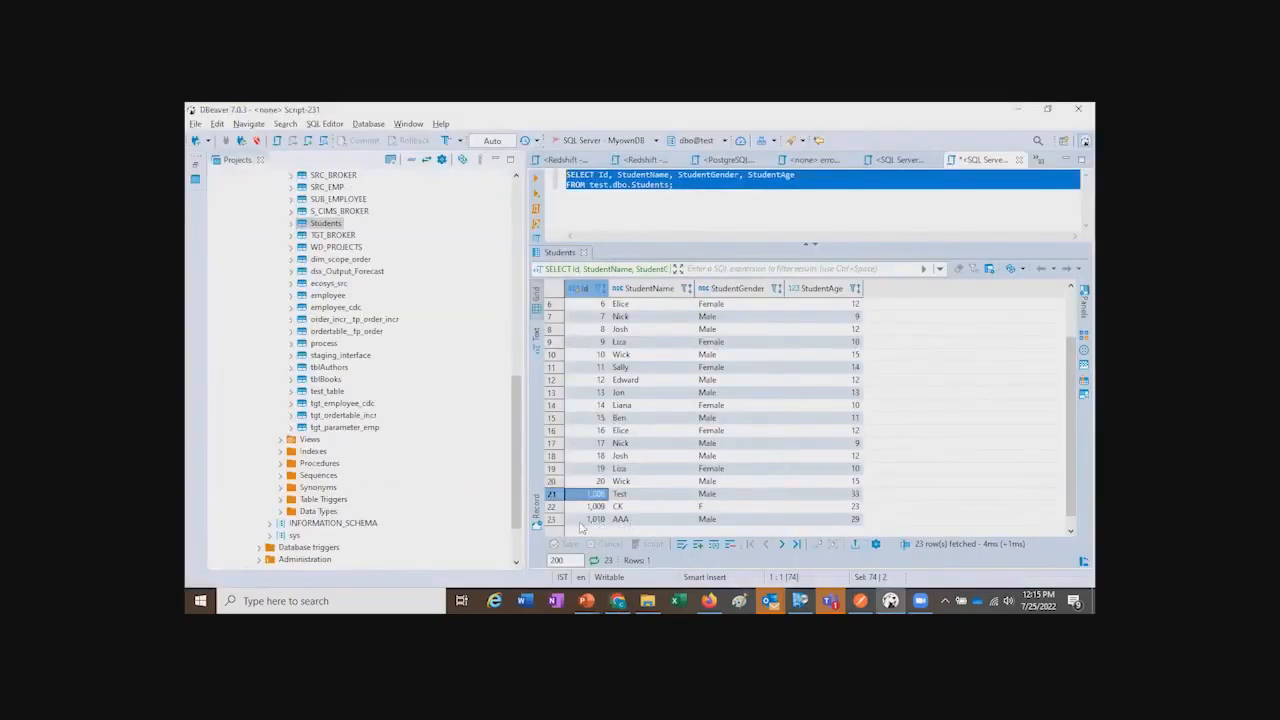
click(848, 521)
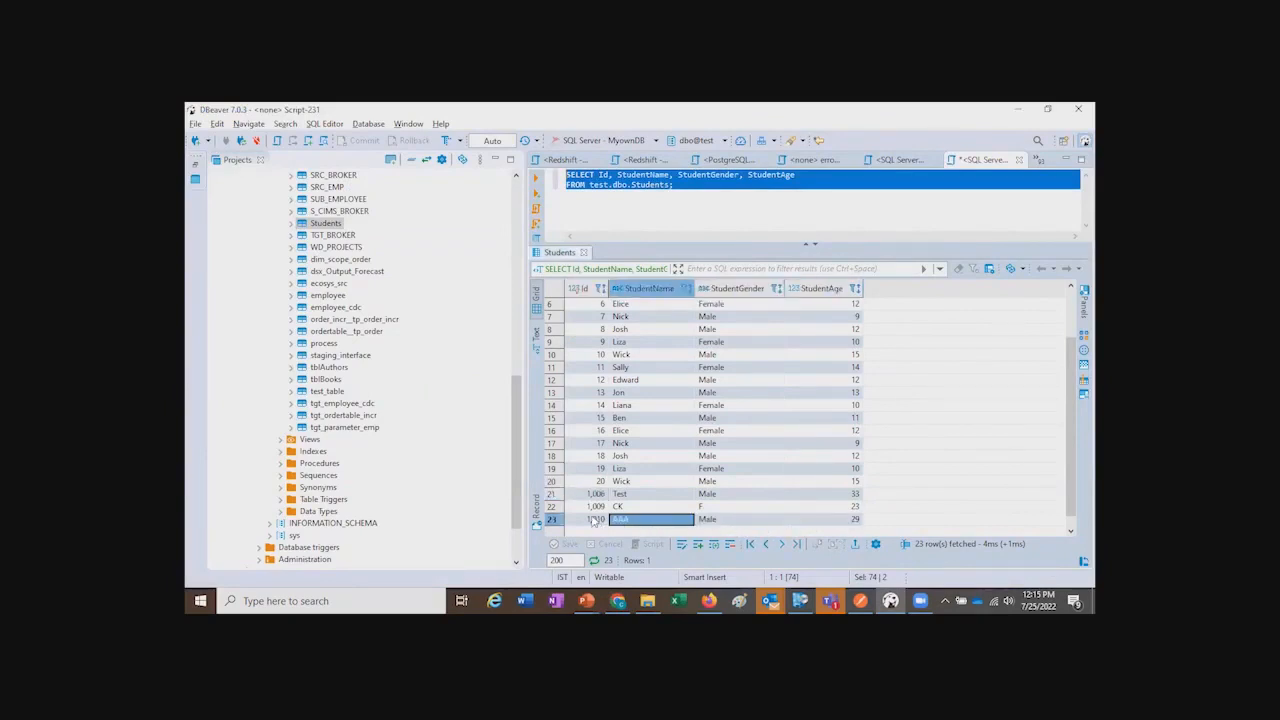
click(829, 518)
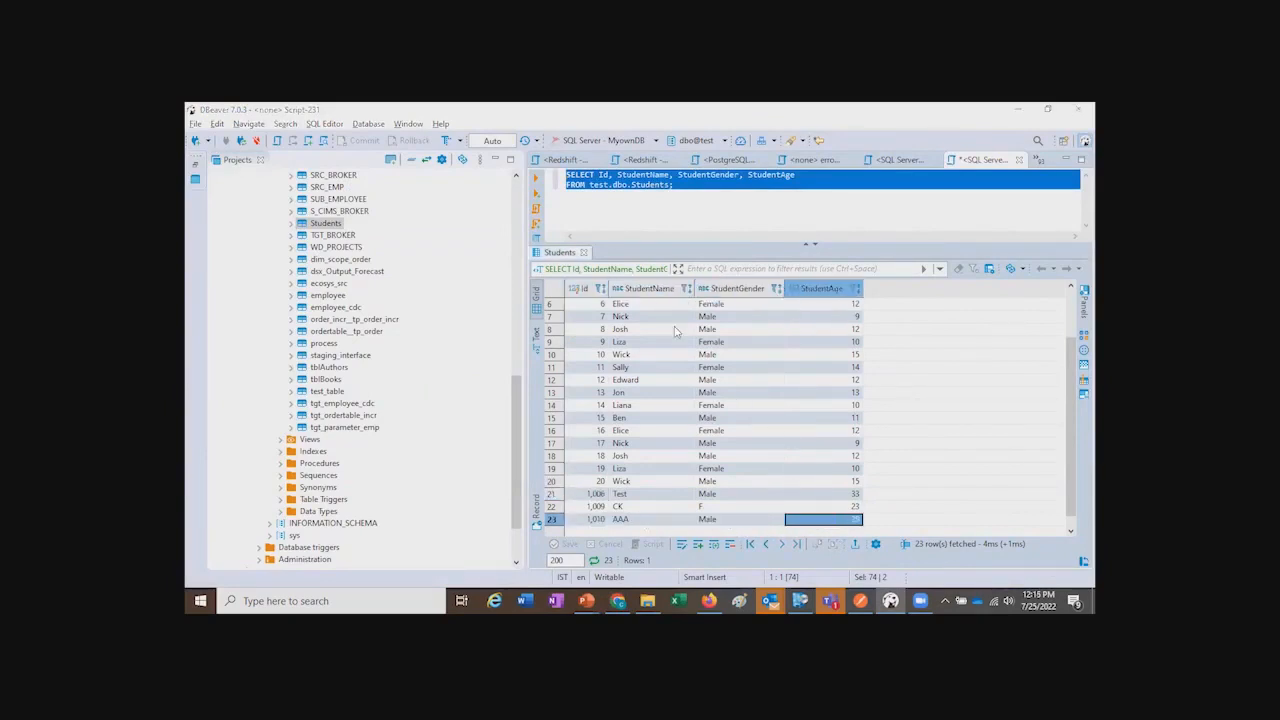
Step: Return to the browser and check the service URL in the properties detail of ODATA_Process_Demo
key(alt+Tab)
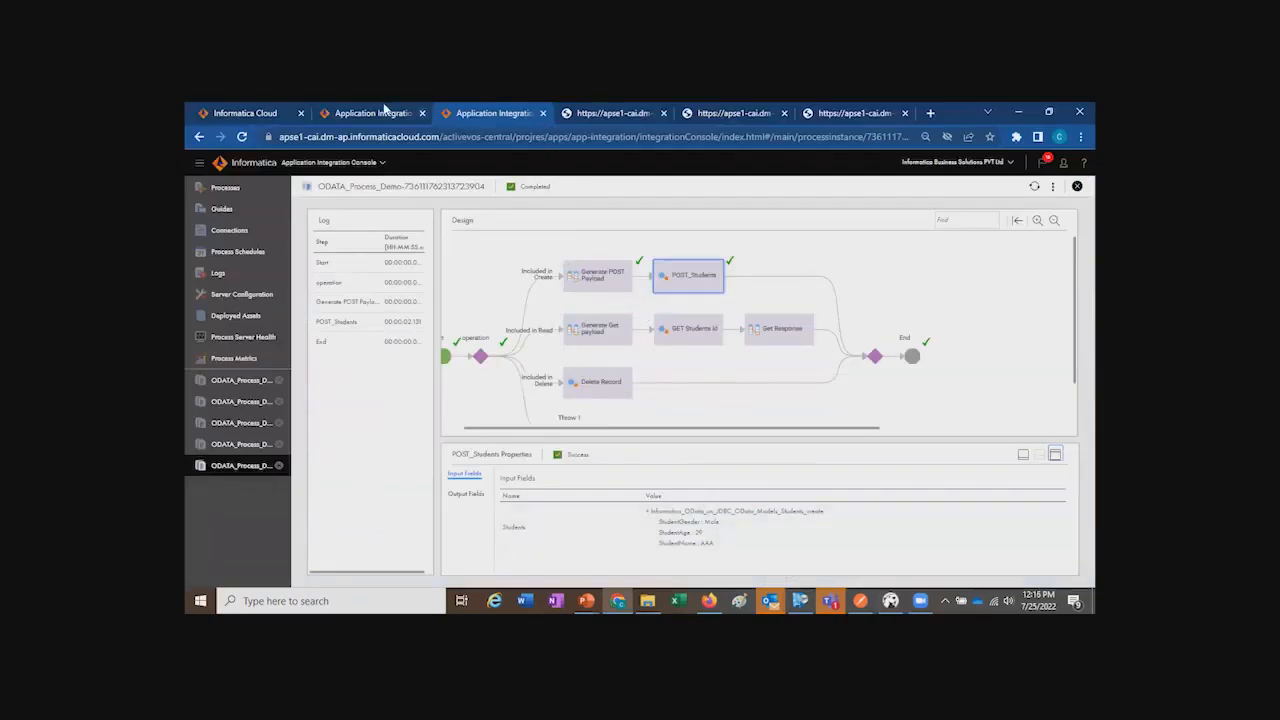
click(376, 112)
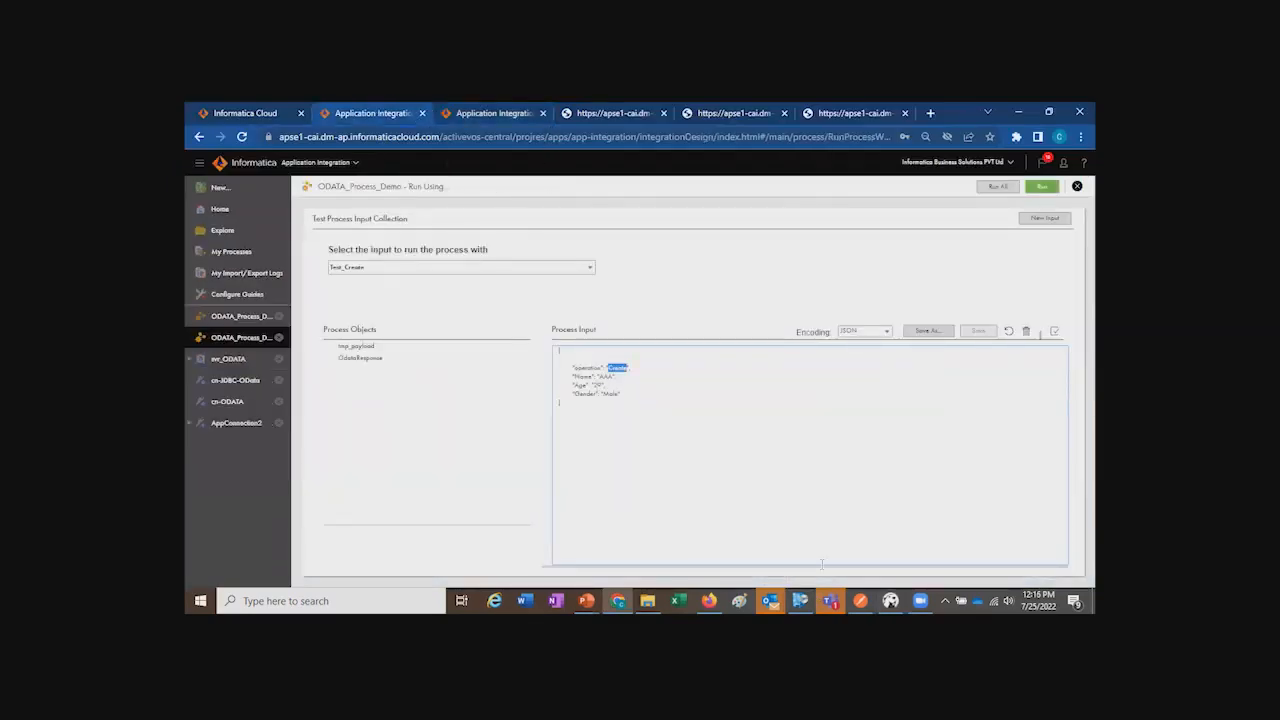
click(240, 316)
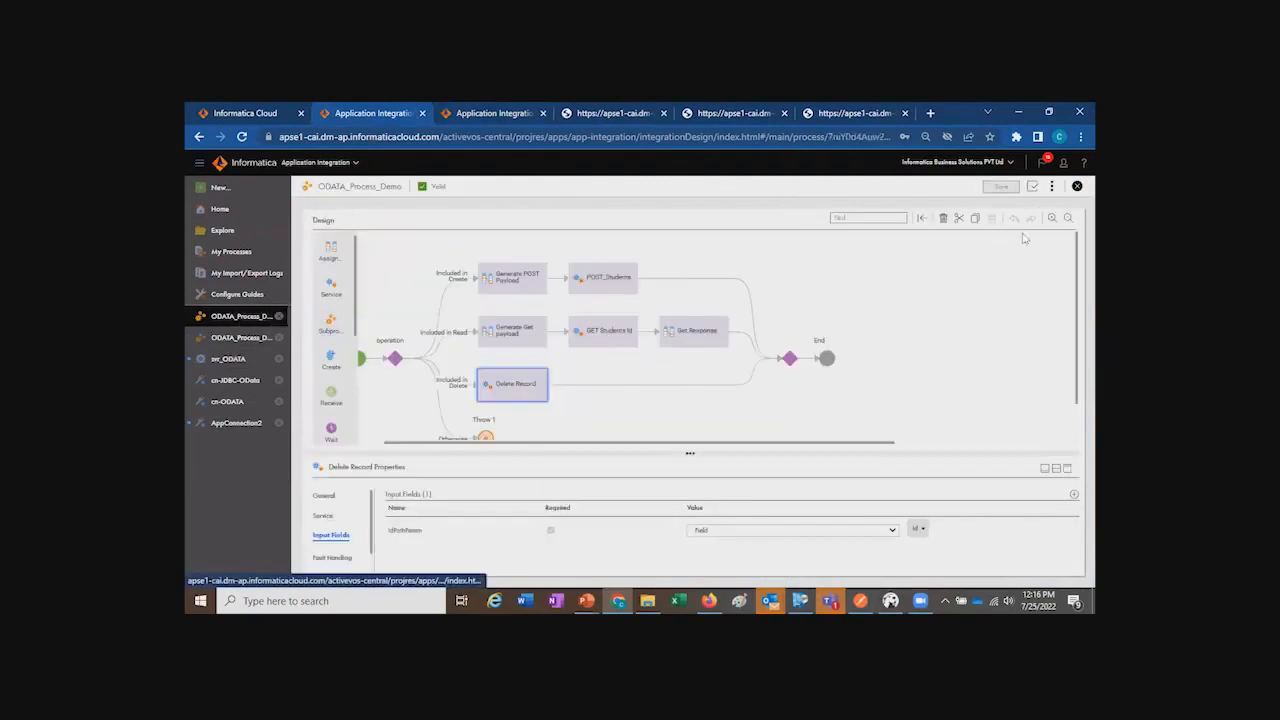
click(1051, 186)
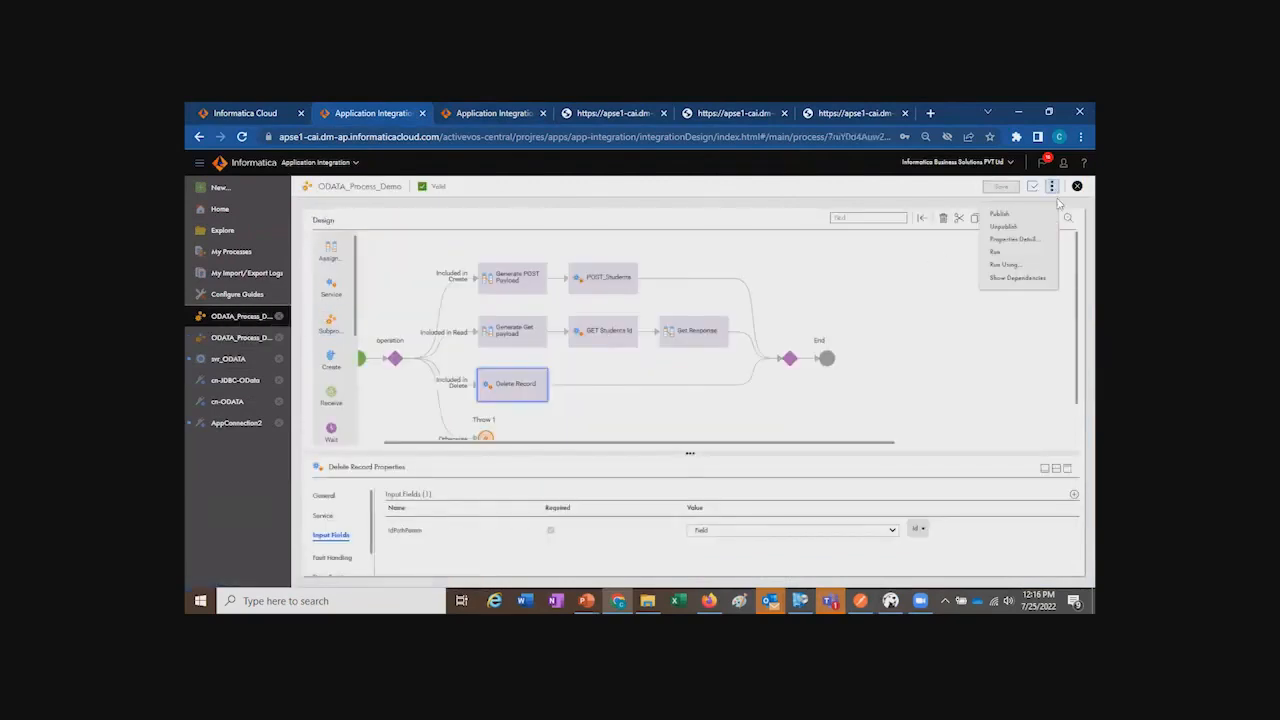
click(1012, 240)
drag(544, 411, 744, 428)
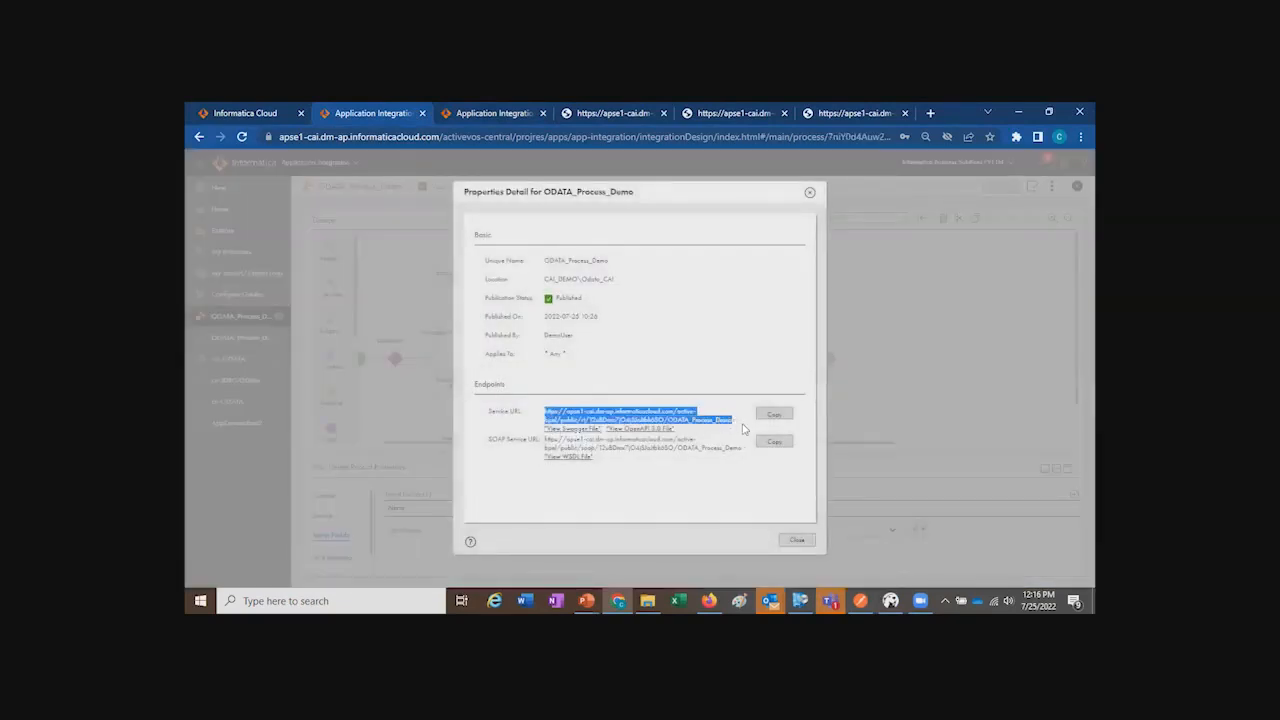
click(797, 540)
Step: Switch to Postman, open the Create_Odata_IICS_Demo_Process request and examine its POST URL
click(860, 600)
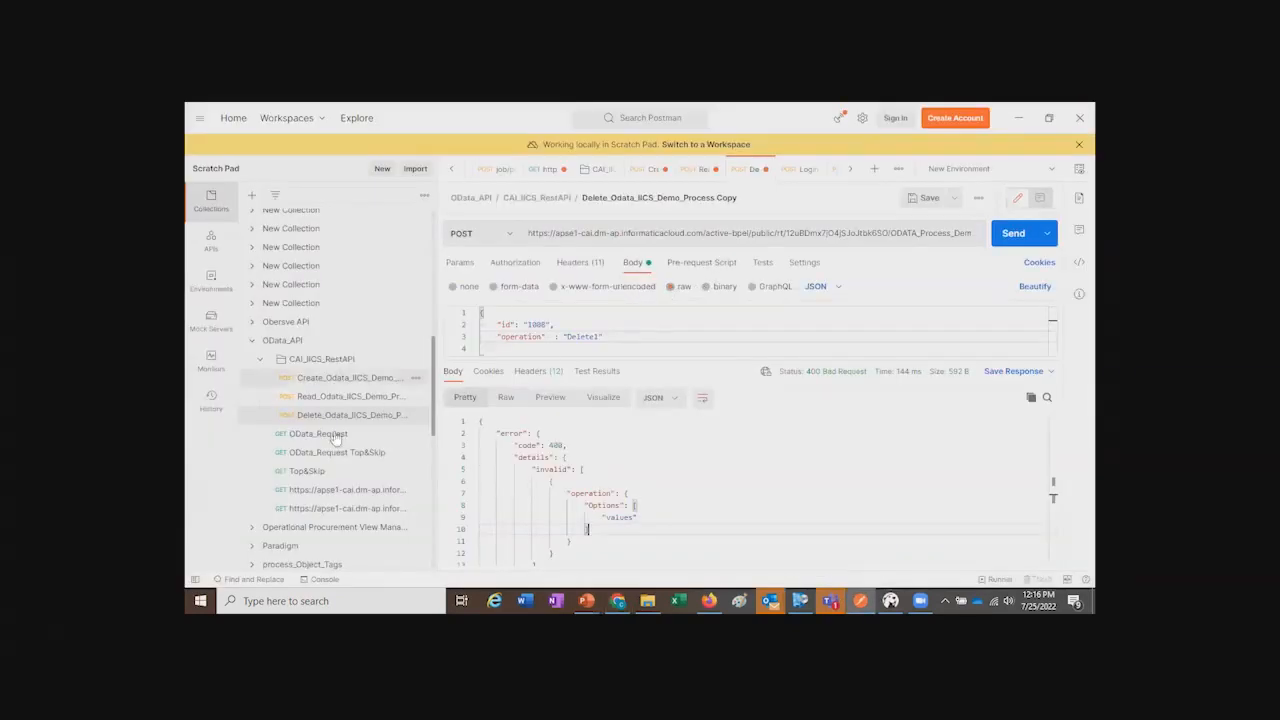
click(343, 380)
triple_click(837, 235)
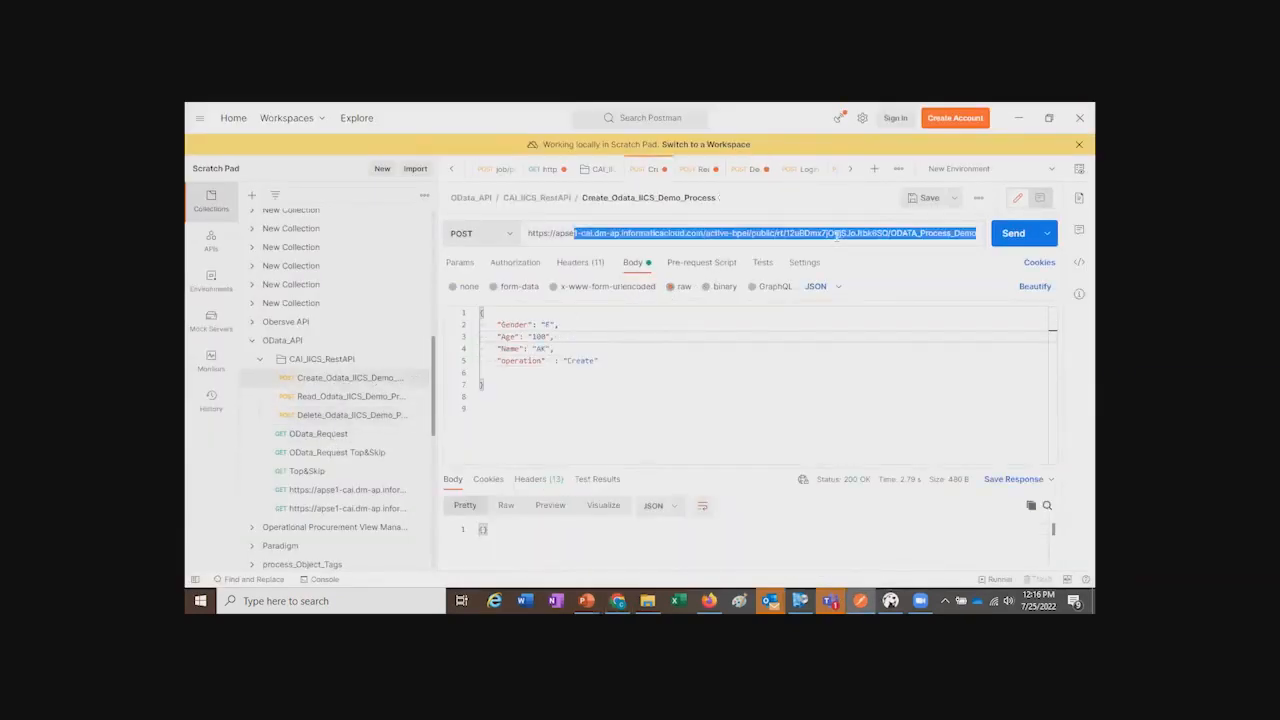
click(661, 234)
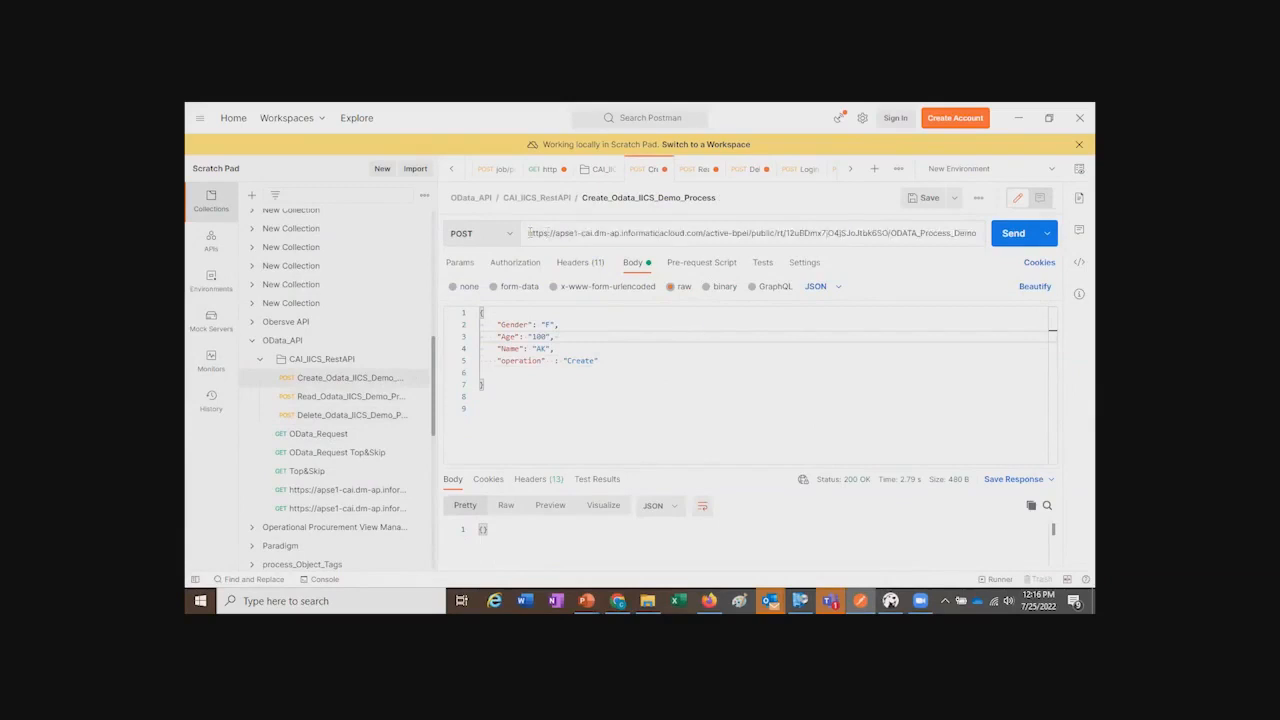
drag(529, 233, 977, 228)
Step: Review the create request's authorization type, headers and JSON body
click(516, 266)
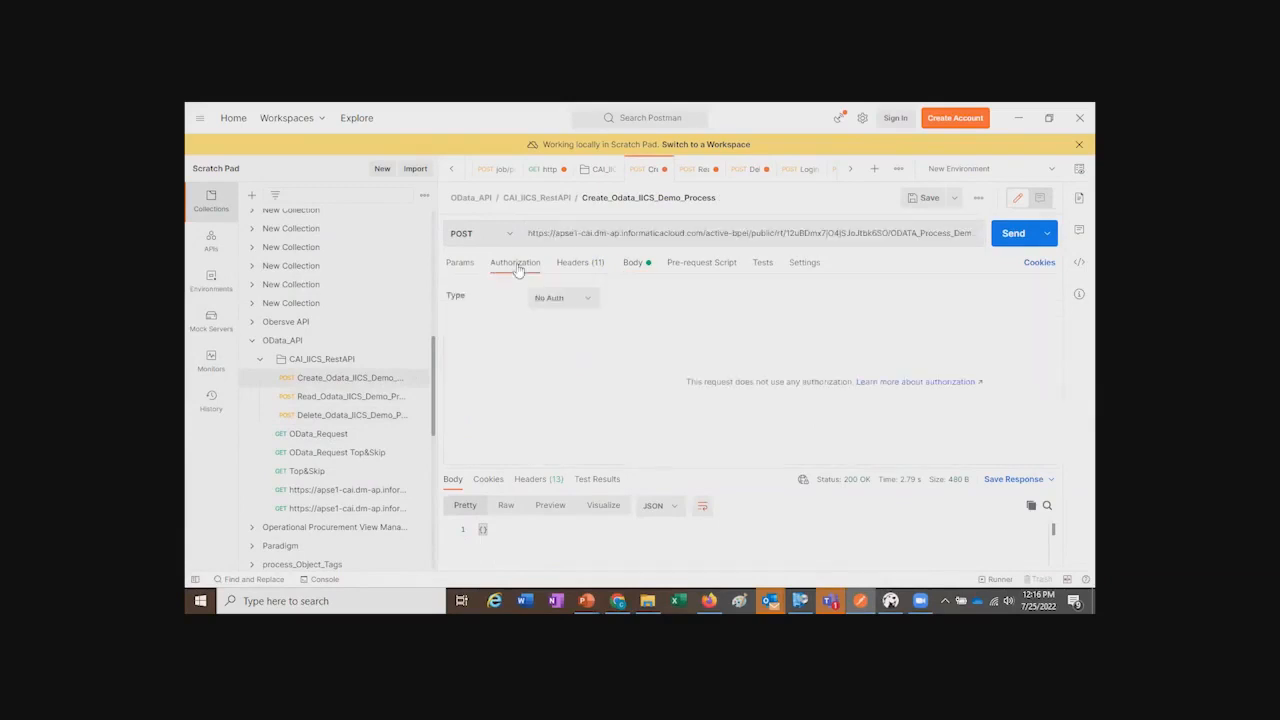
click(592, 266)
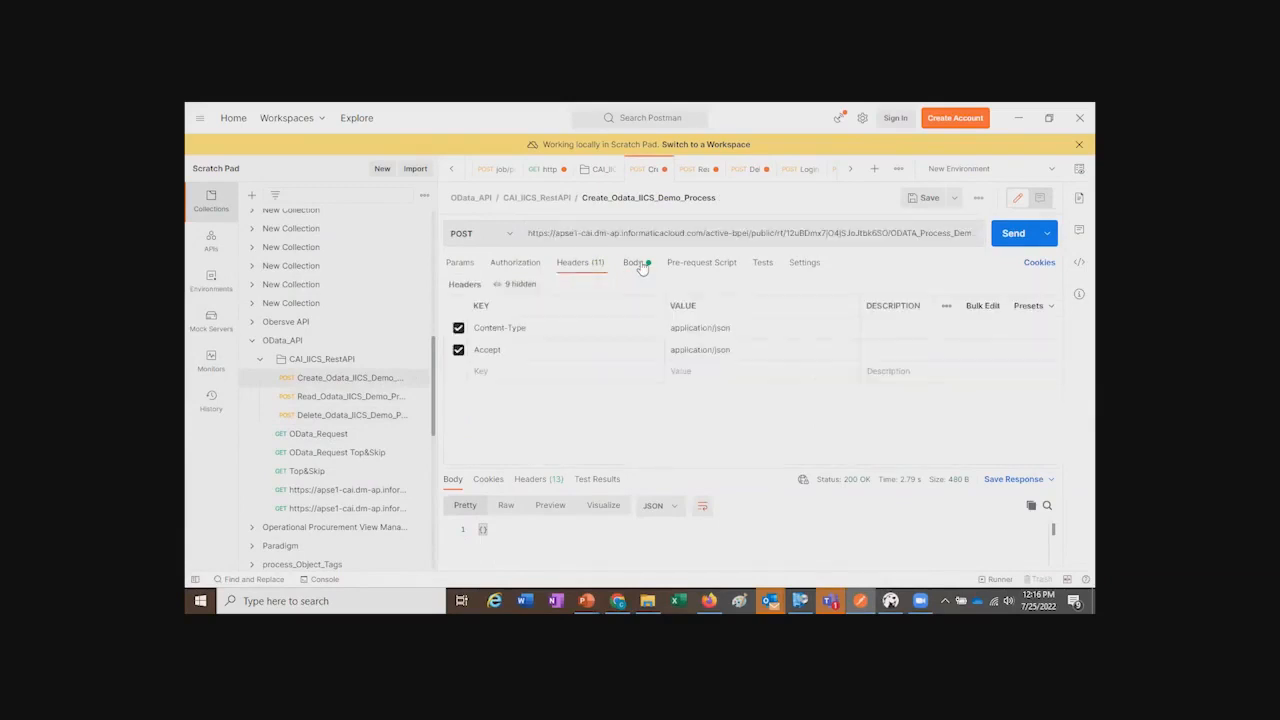
click(532, 266)
click(586, 268)
click(632, 263)
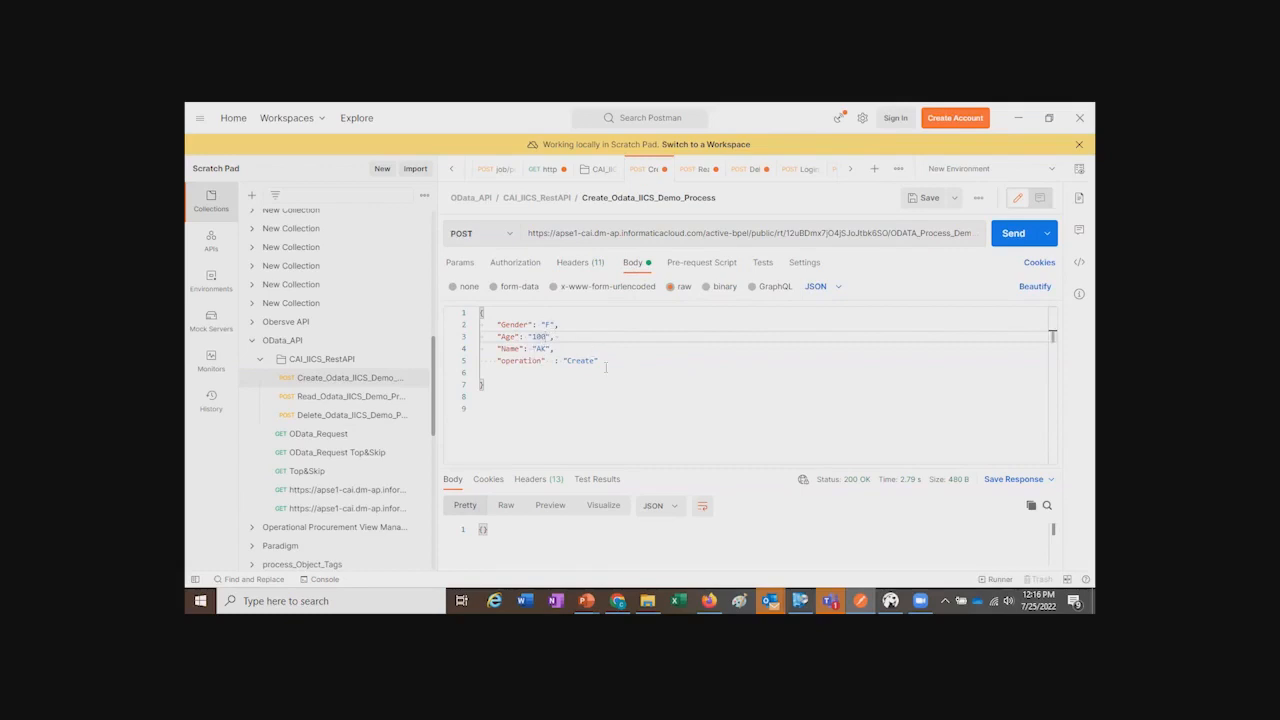
Step: Set Age to 99 in the create request's JSON body and send the request
key(BackSpace)
key(BackSpace)
key(BackSpace)
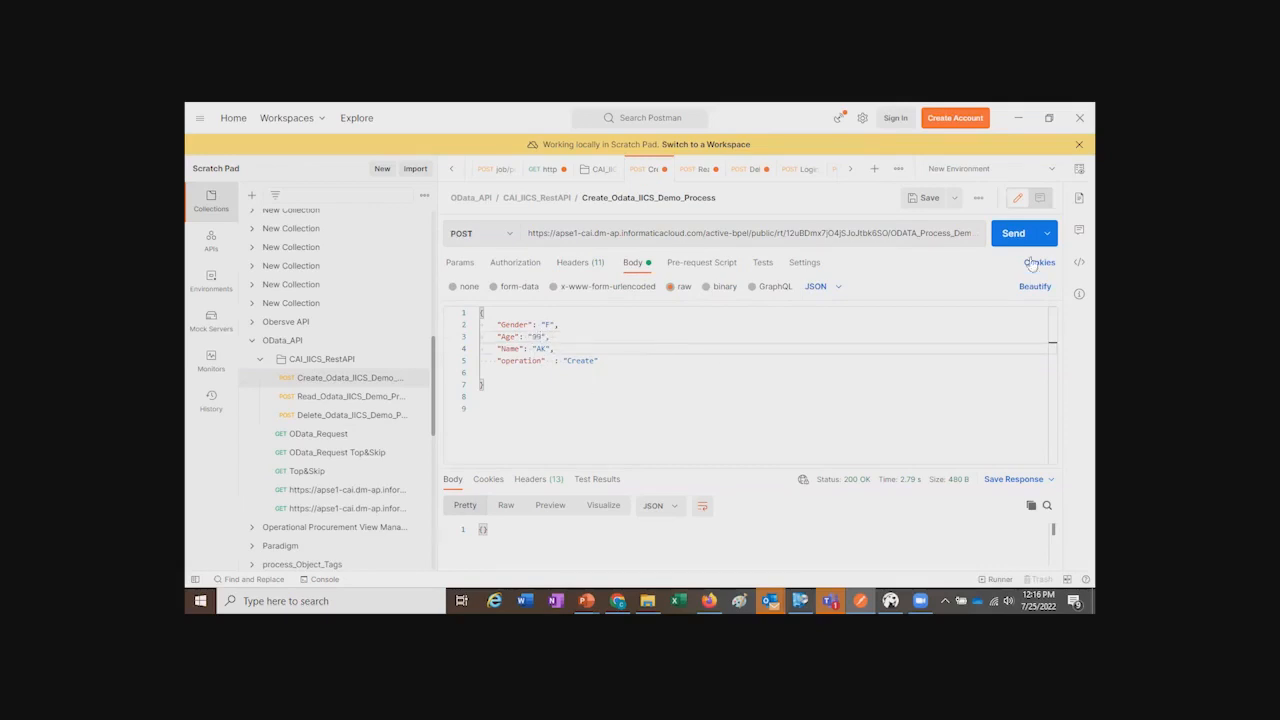
click(1008, 236)
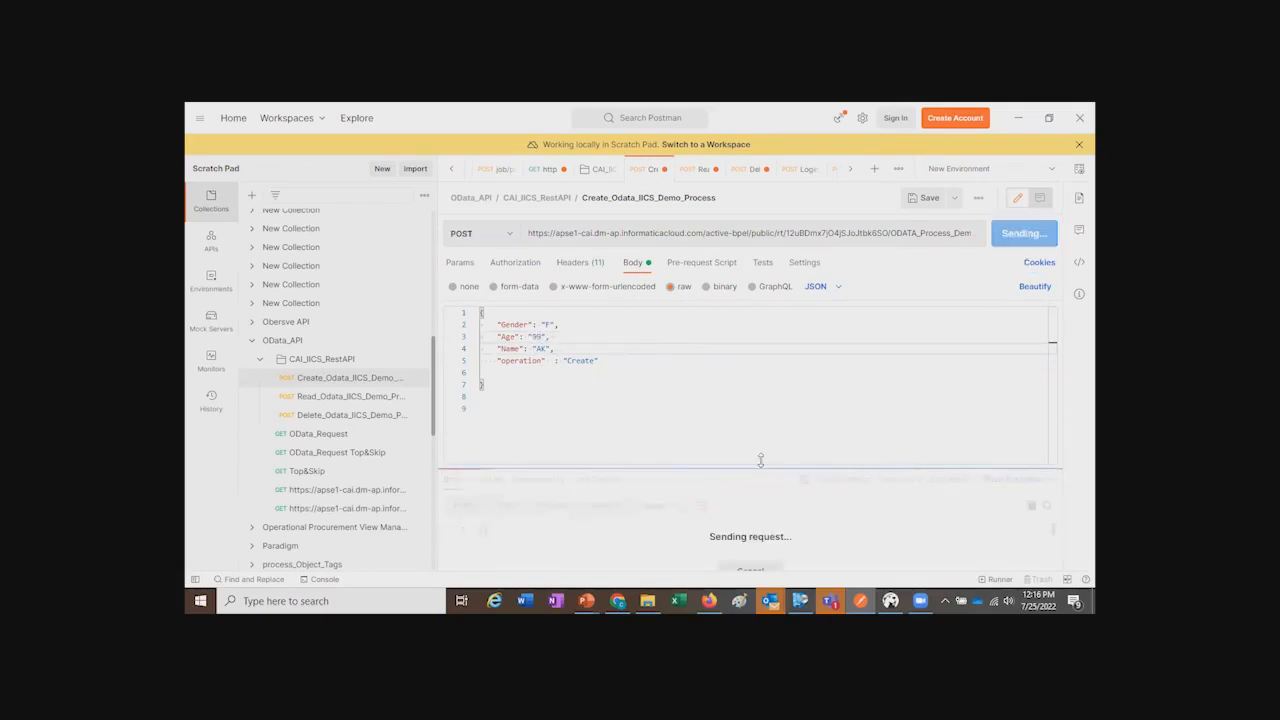
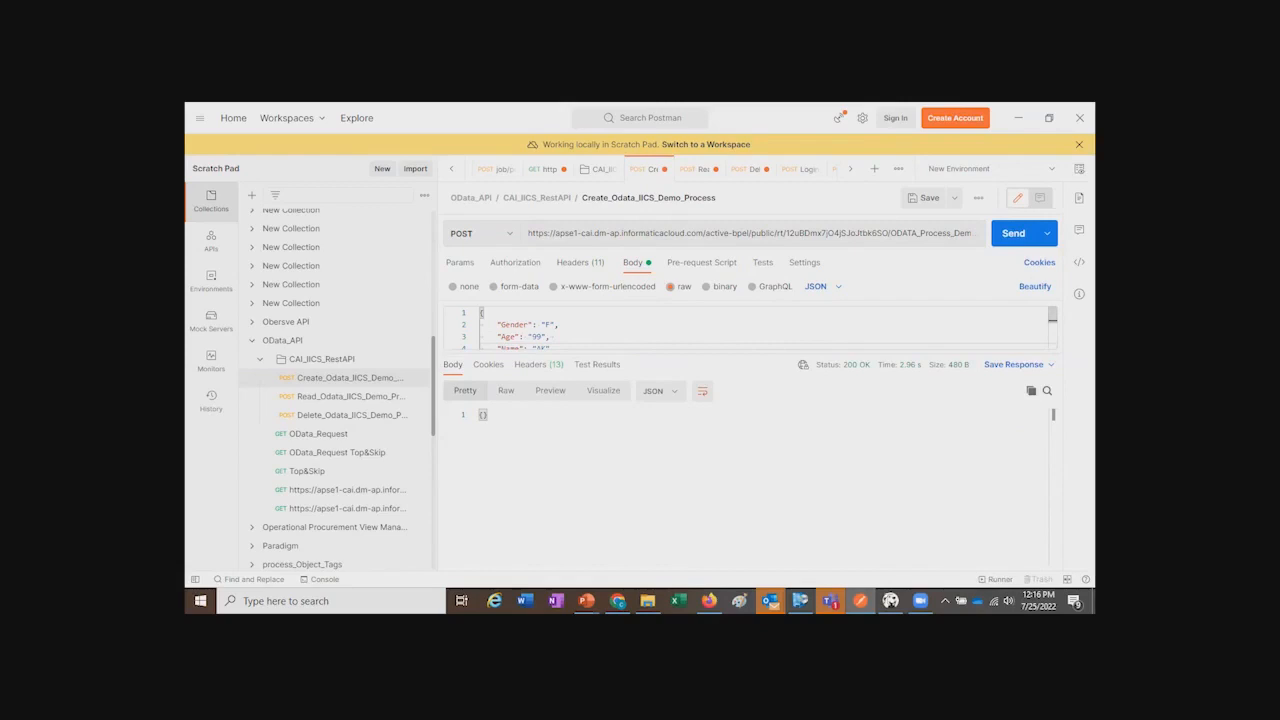
Step: Switch to DBeaver and rerun the Students query to check the record created from Postman
key(alt+Tab)
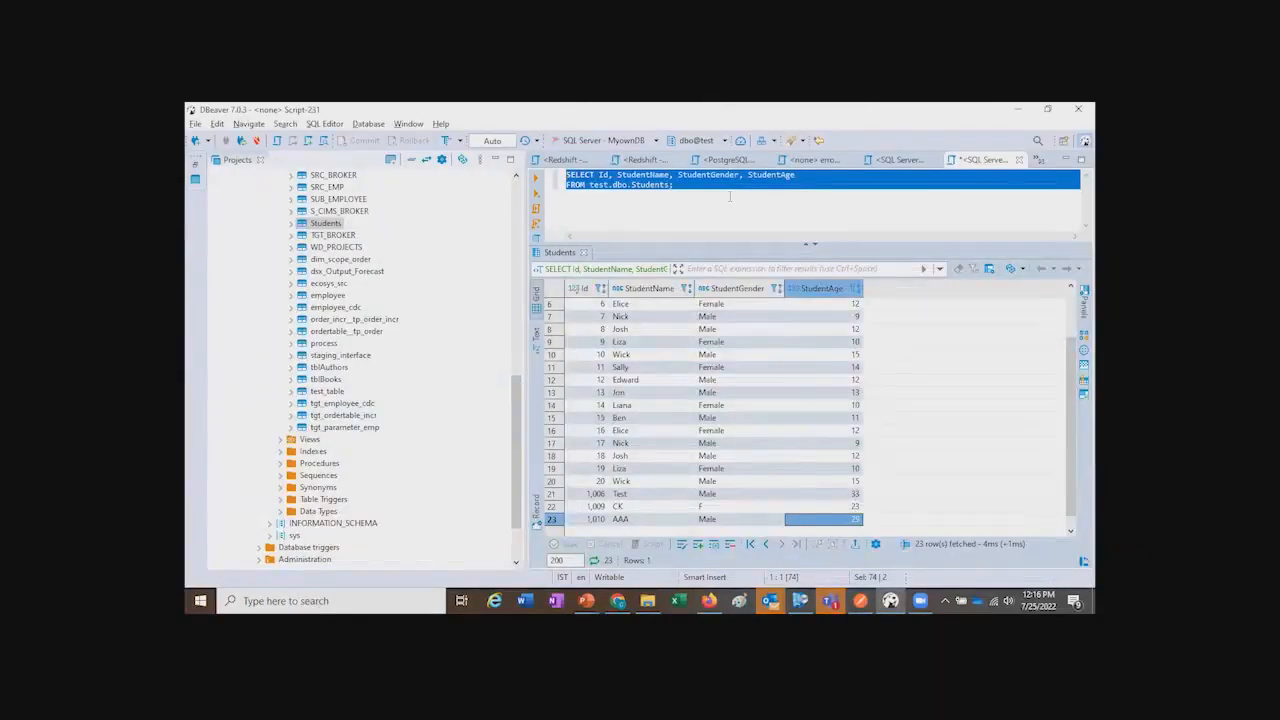
key(ctrl+Return)
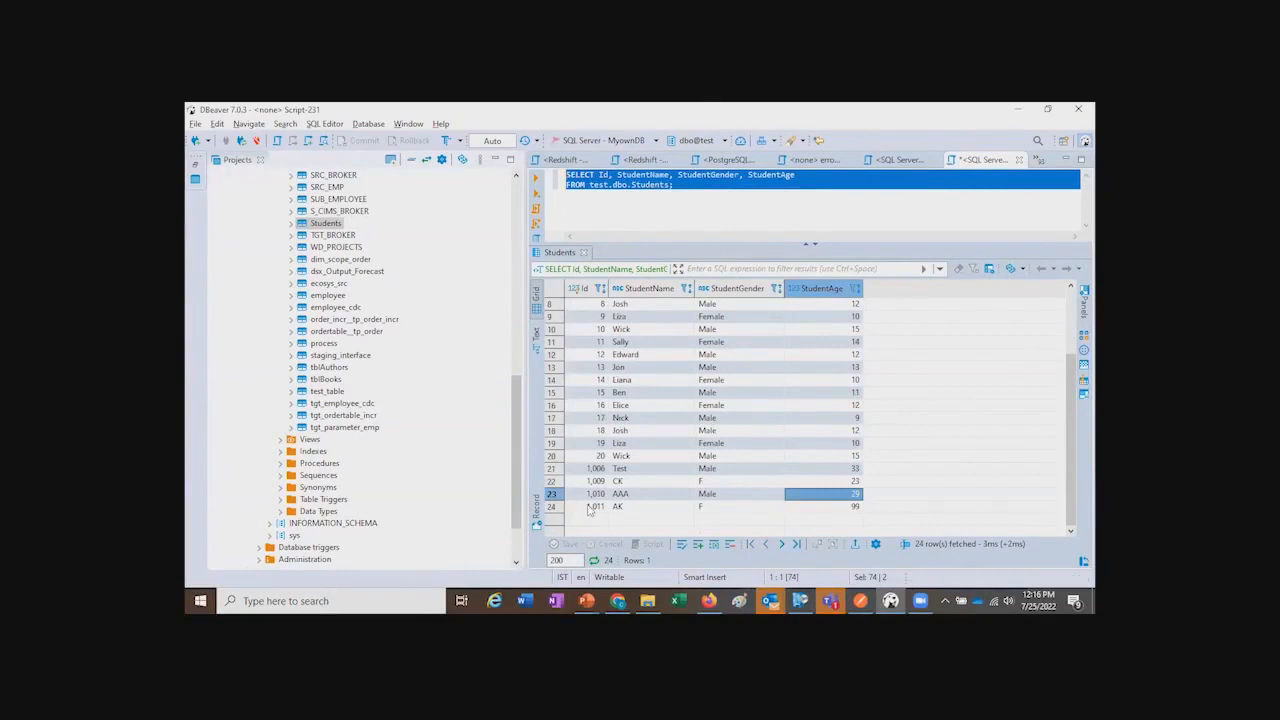
click(849, 508)
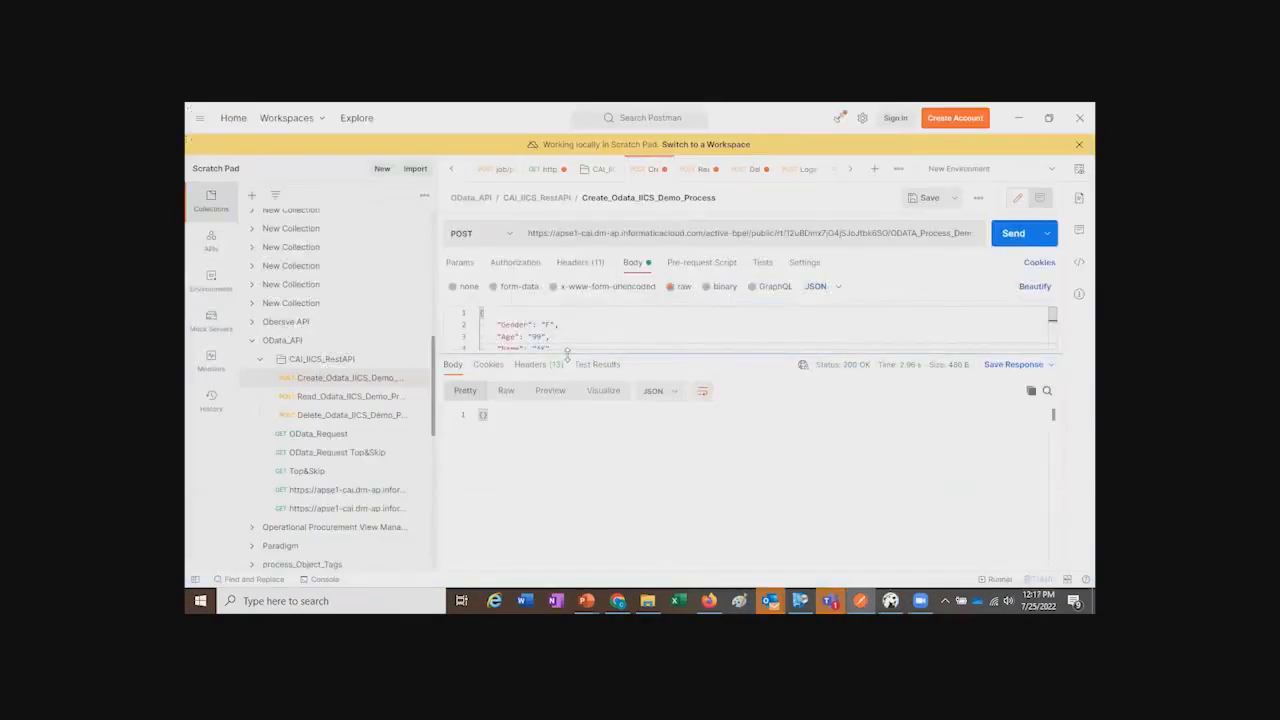
Step: In Postman's Read_Odata_IICS_Demo_Process request, set the id to 1011, taken from the newest Students row in DBeaver, and send it
click(345, 396)
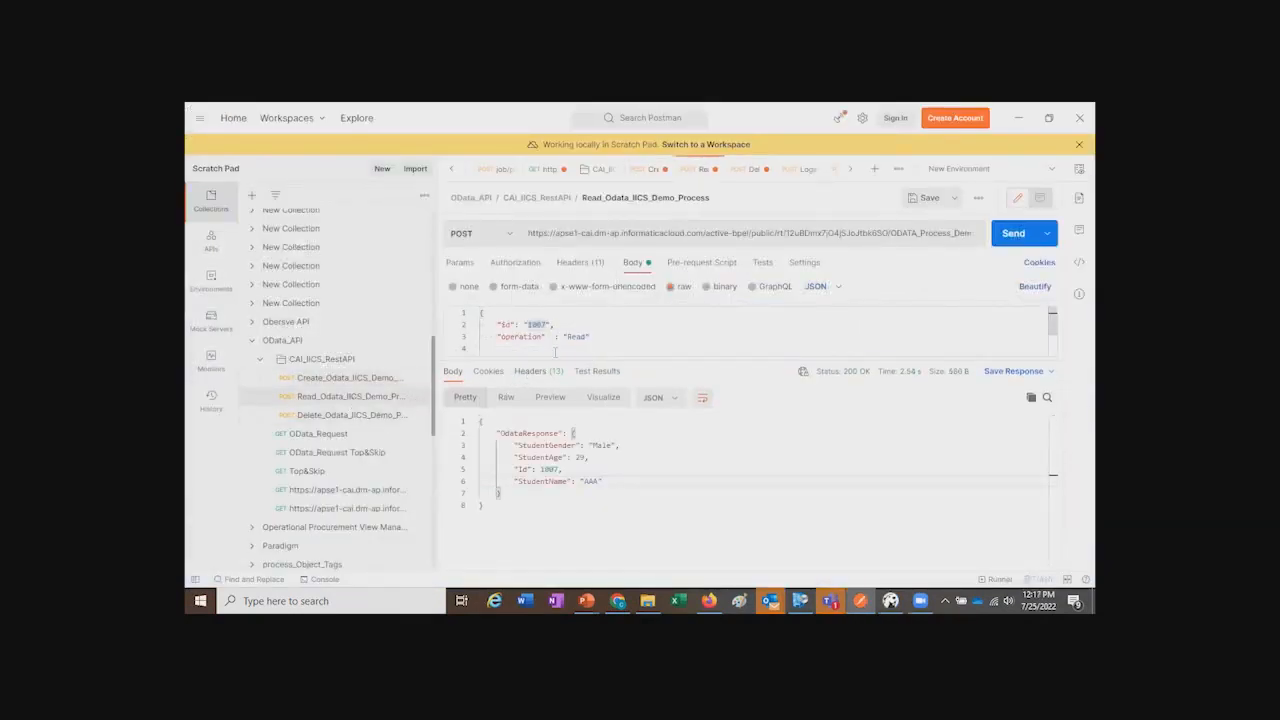
key(alt+Tab)
click(599, 509)
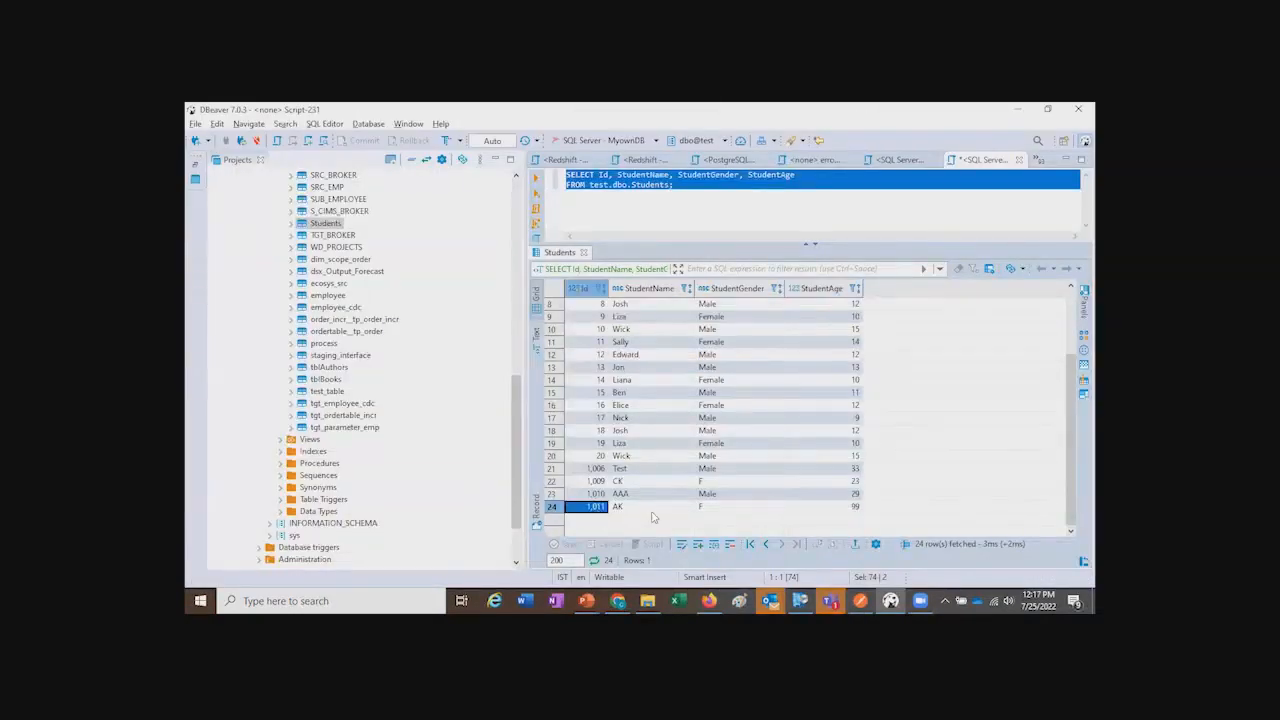
key(alt+Tab)
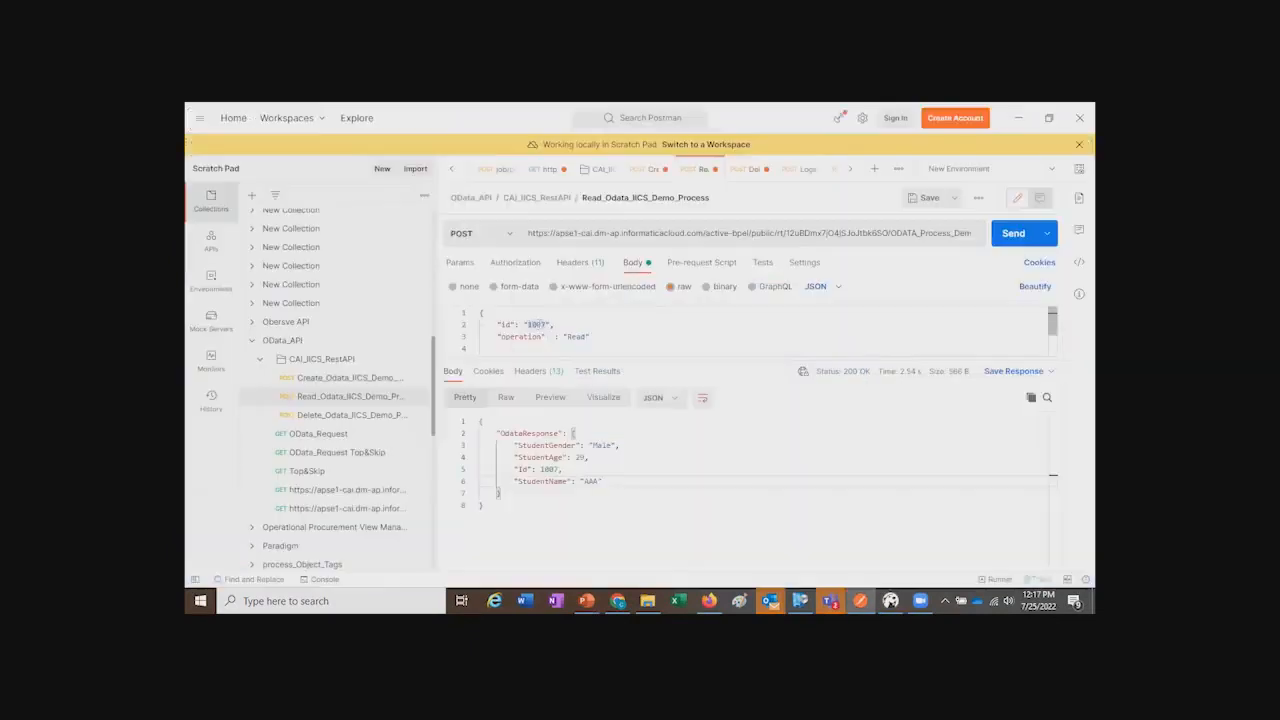
double_click(538, 324)
text(1011)
double_click(521, 336)
double_click(577, 336)
click(1013, 233)
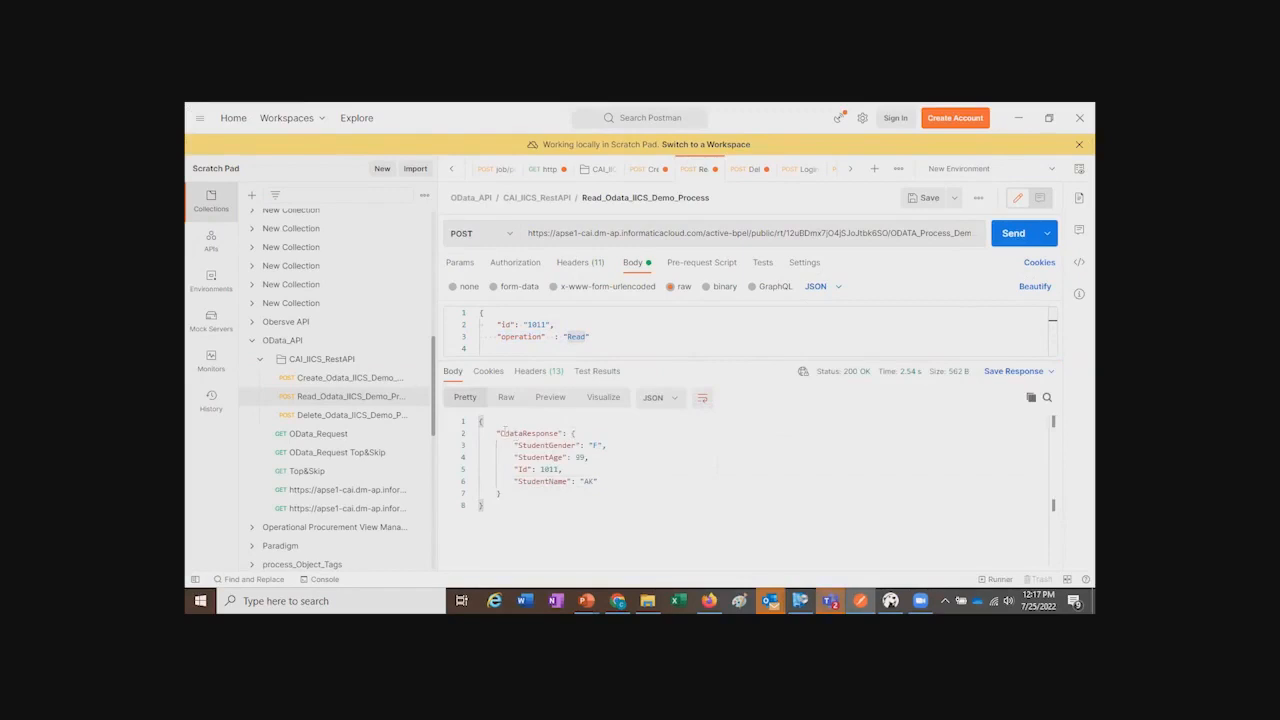
Step: Review the student fields in the read response and compare them with the Students rows in DBeaver
drag(507, 445, 600, 482)
click(600, 482)
key(alt+Tab)
key(alt+Tab)
key(alt+Tab)
Step: Pick row 1009 in DBeaver, and try to delete it by sending Postman's Delete_Odata_IICS_Demo_Process Copy request with id 1009
click(597, 481)
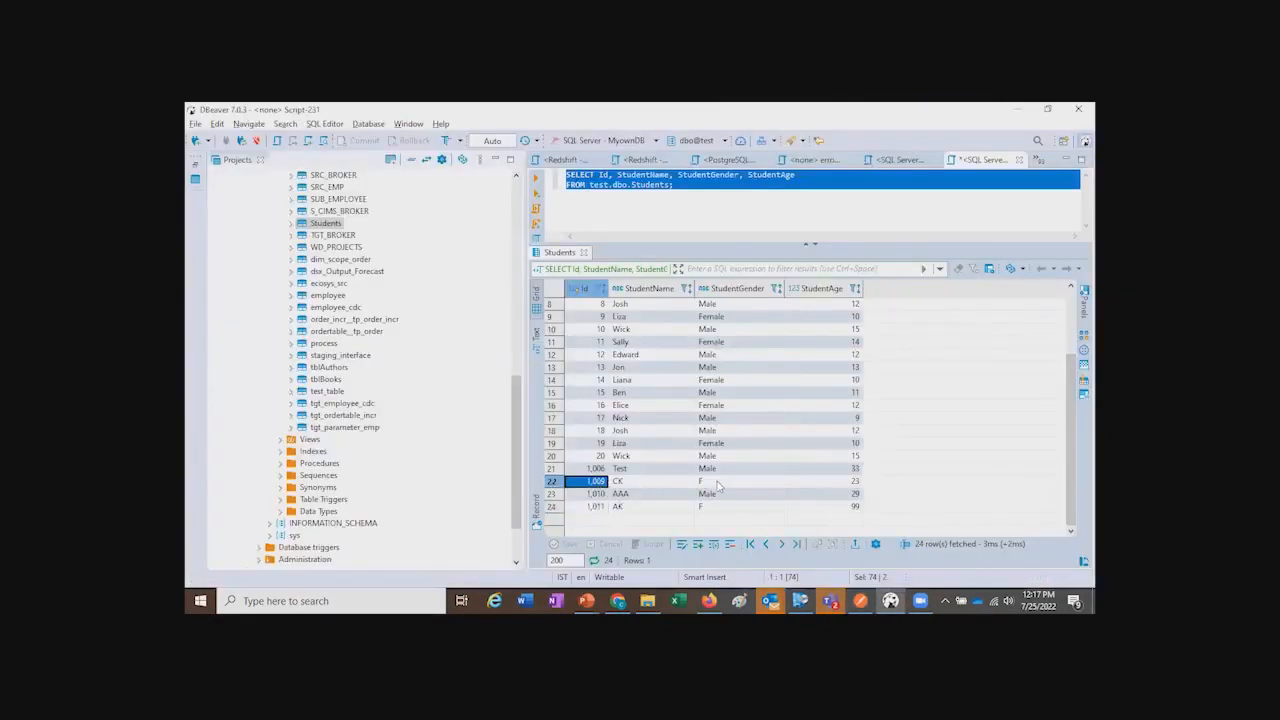
key(alt+Tab)
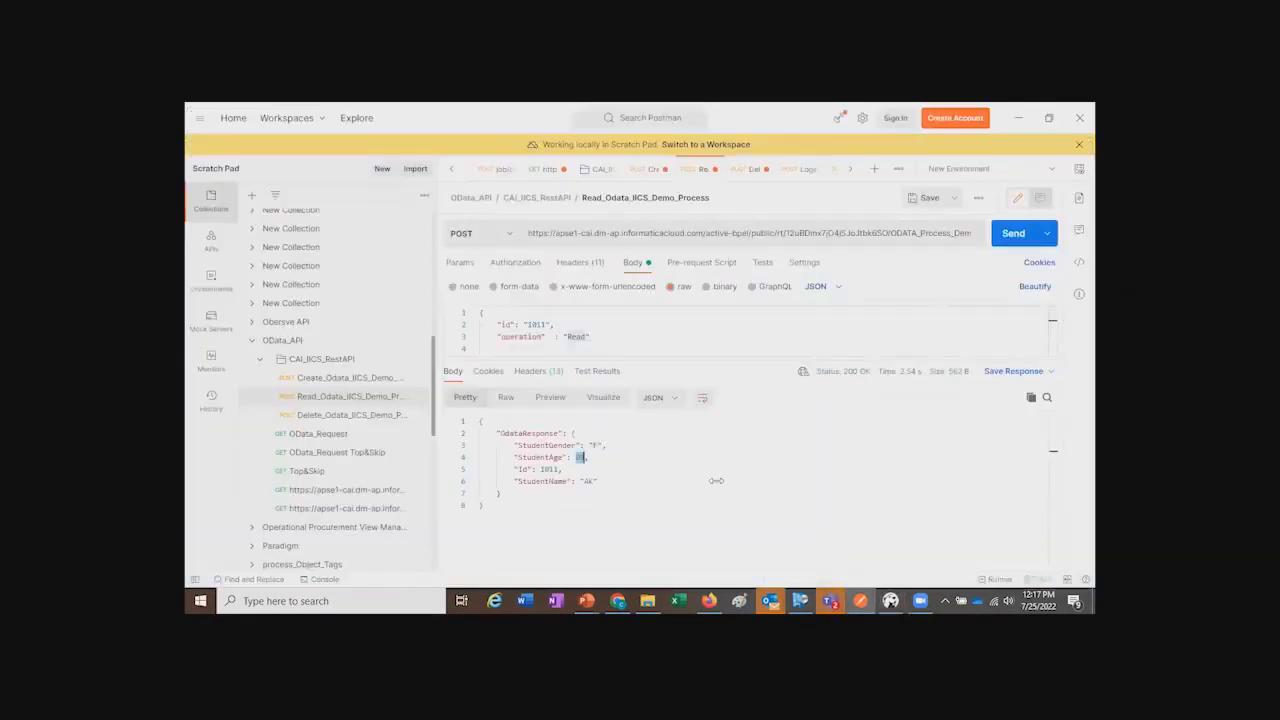
double_click(538, 324)
text(1009)
click(350, 414)
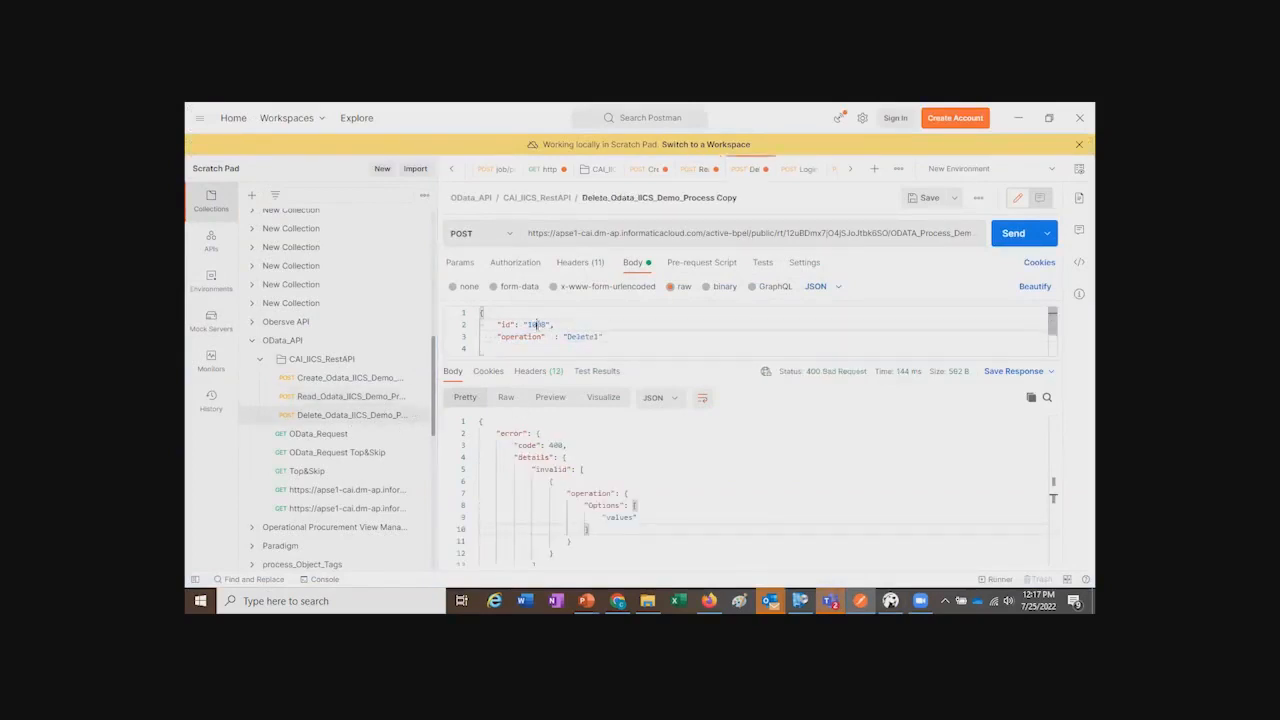
click(1013, 233)
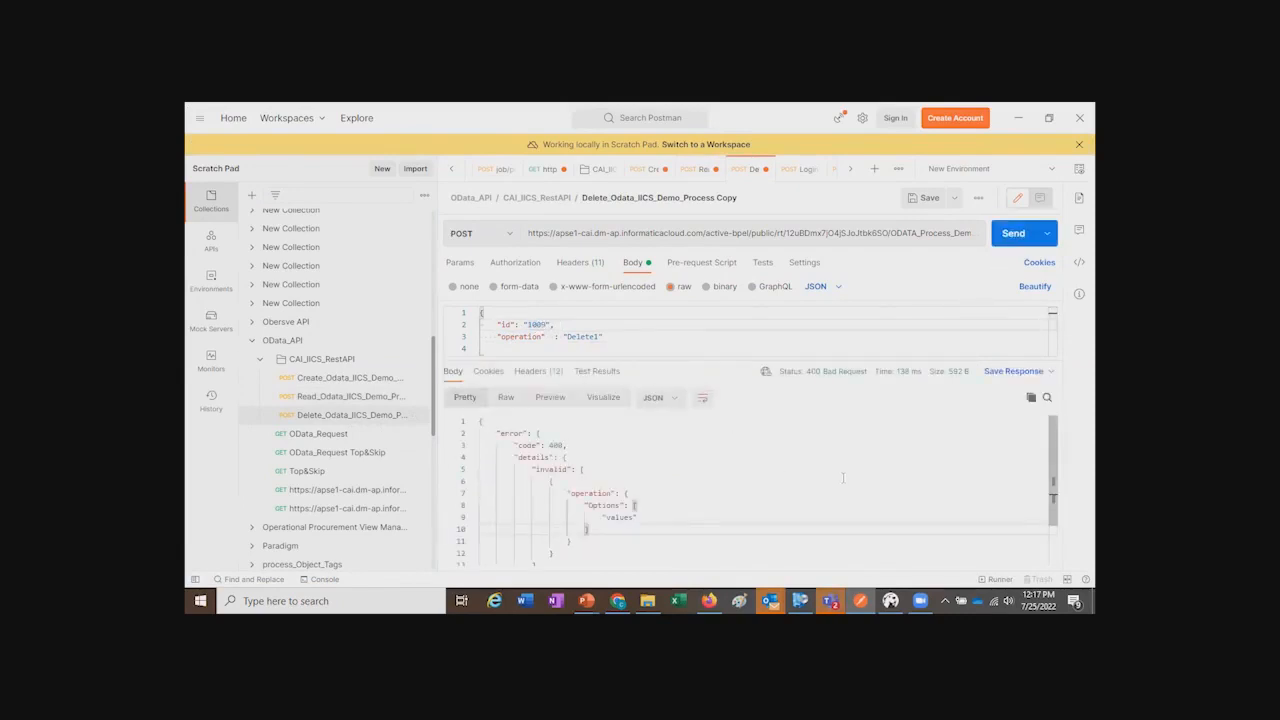
Step: Correct the operation to Delete in Postman's delete request, send it for id 1009, and rerun the Students query in DBeaver
key(BackSpace)
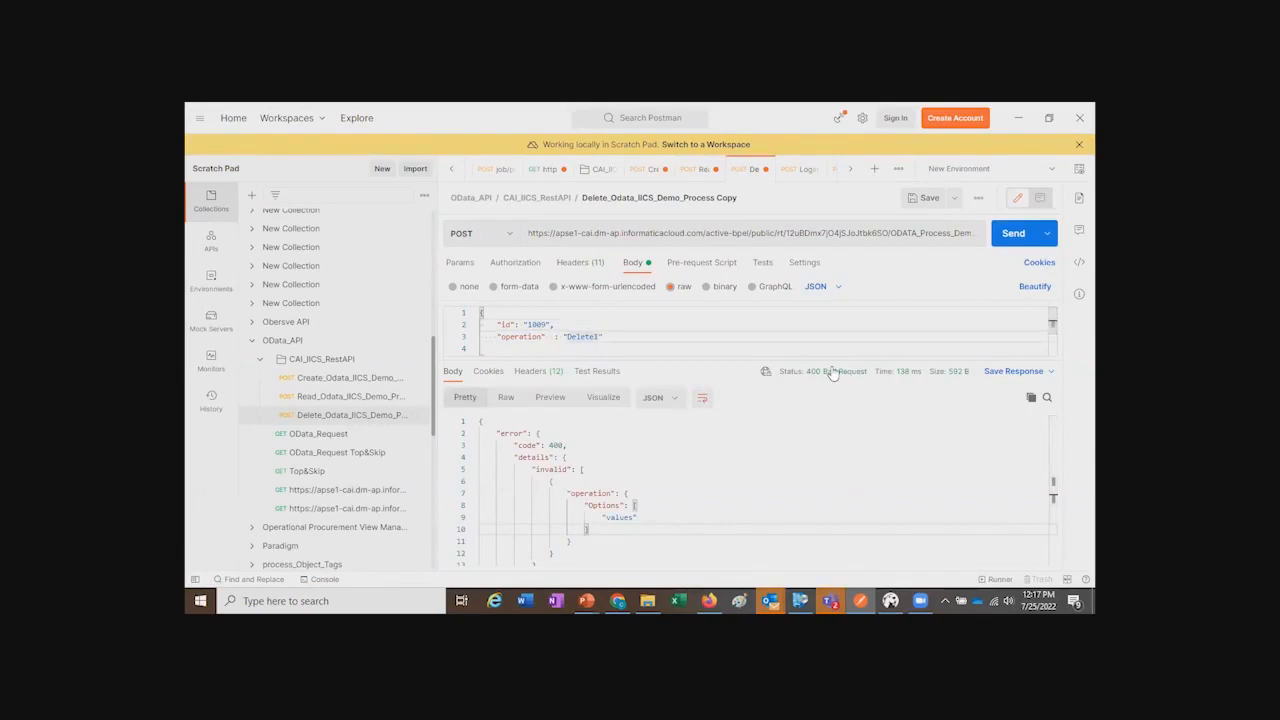
click(1017, 236)
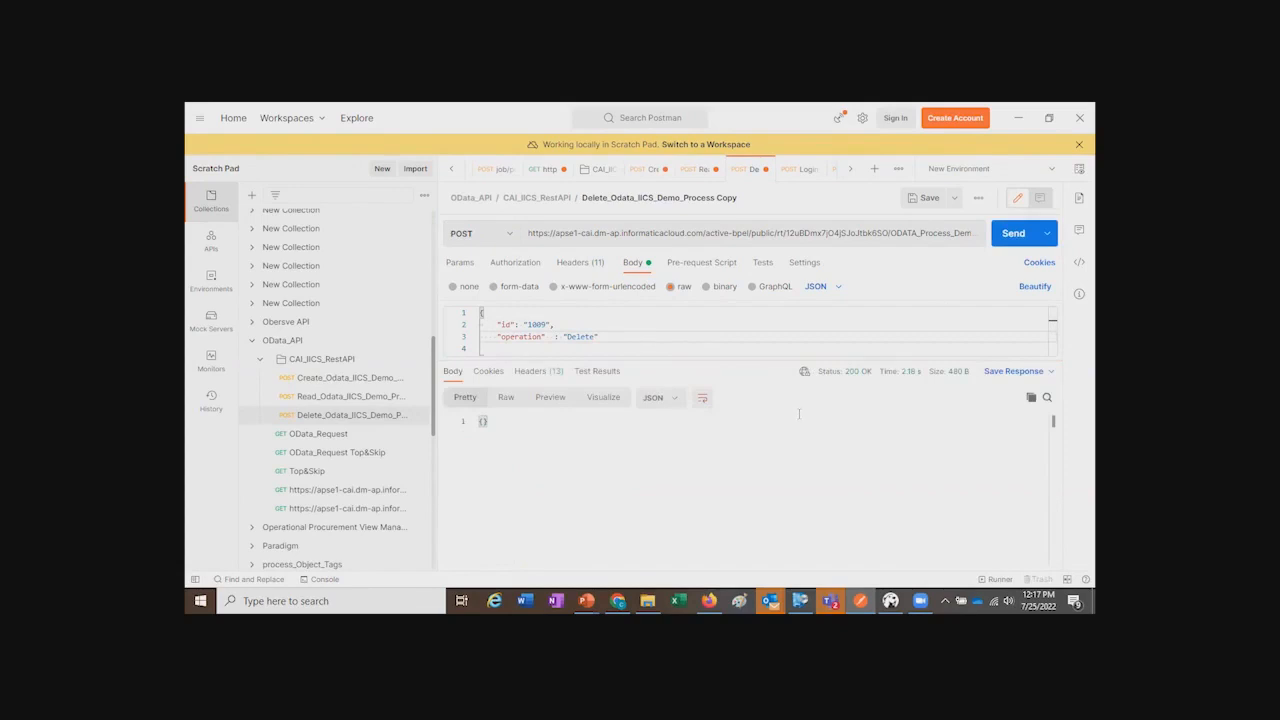
key(alt+Tab)
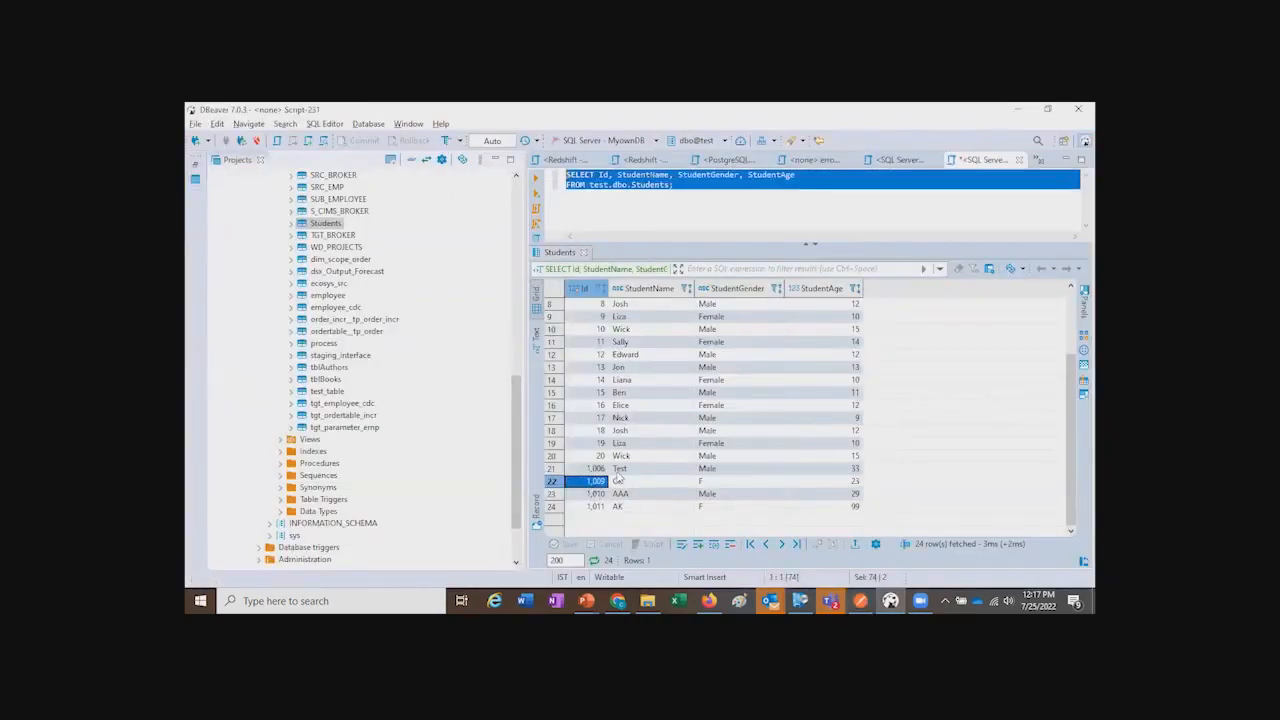
key(alt+Tab)
key(alt+Tab)
key(ctrl+Return)
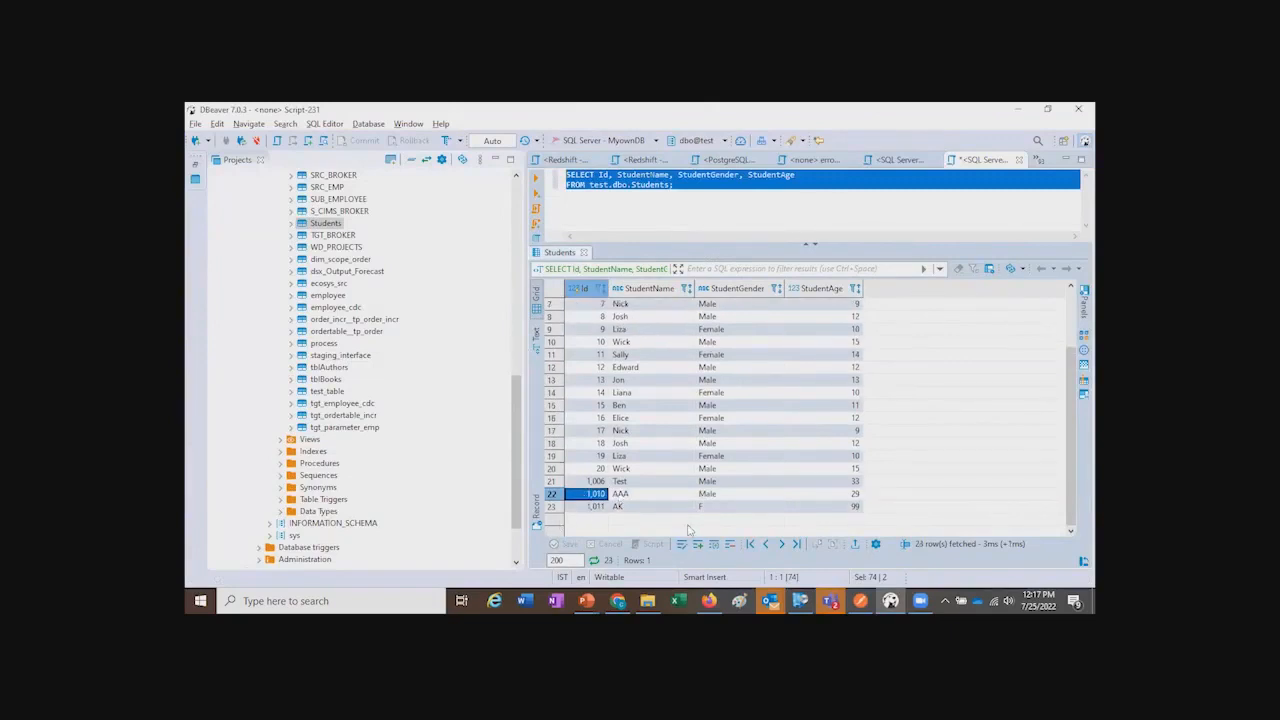
Step: Send Postman's delete request with id 1010 and check the deletion by rerunning the Students query in DBeaver
key(alt+Tab)
double_click(537, 325)
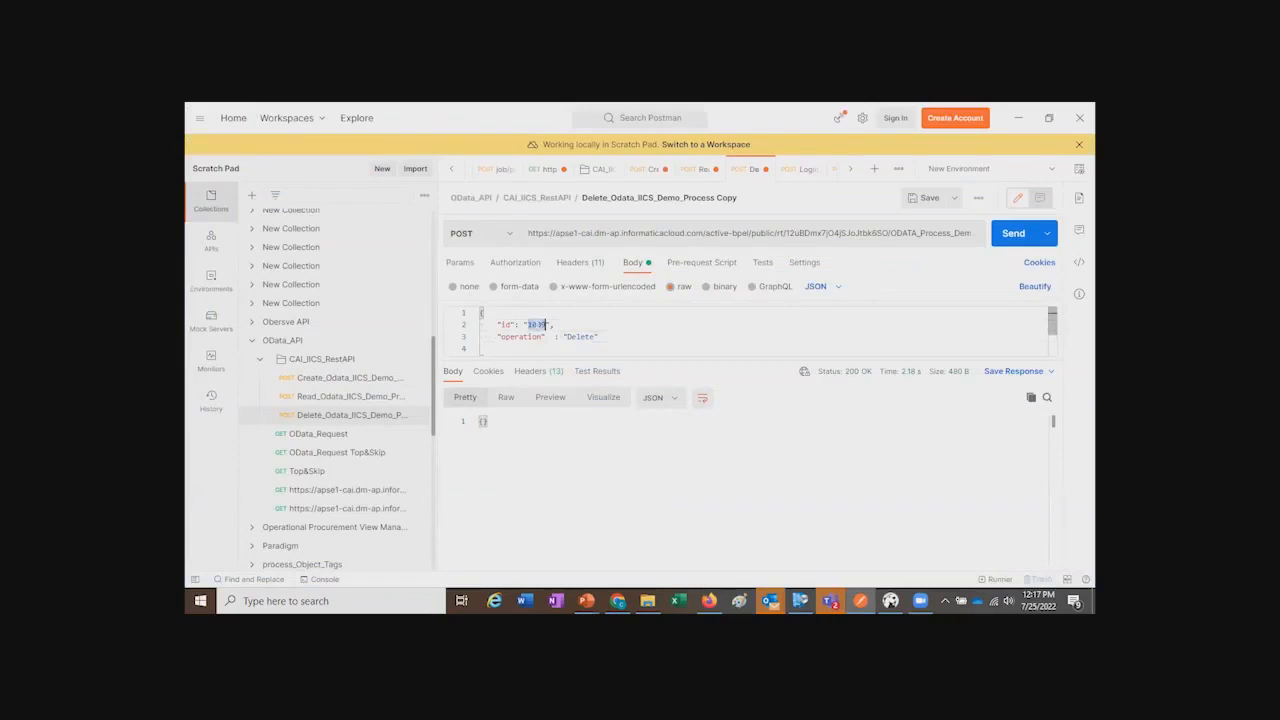
text(1010)
key(ctrl+Return)
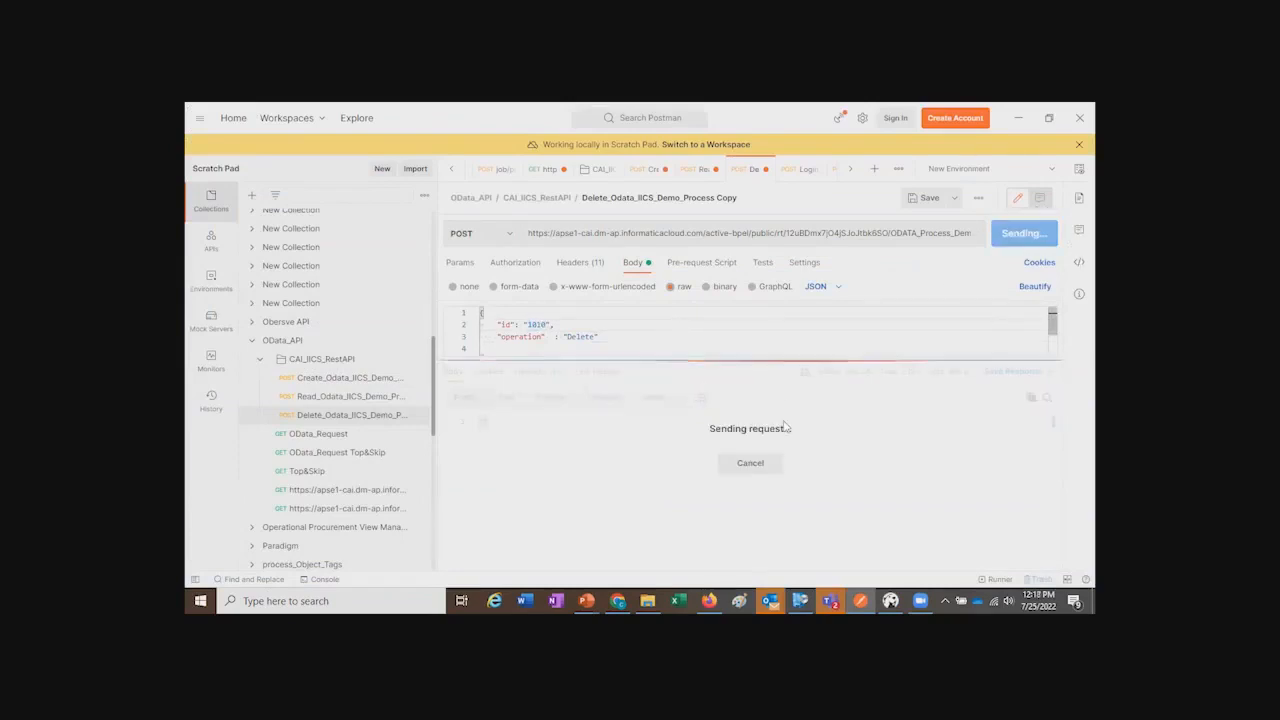
key(alt+Tab)
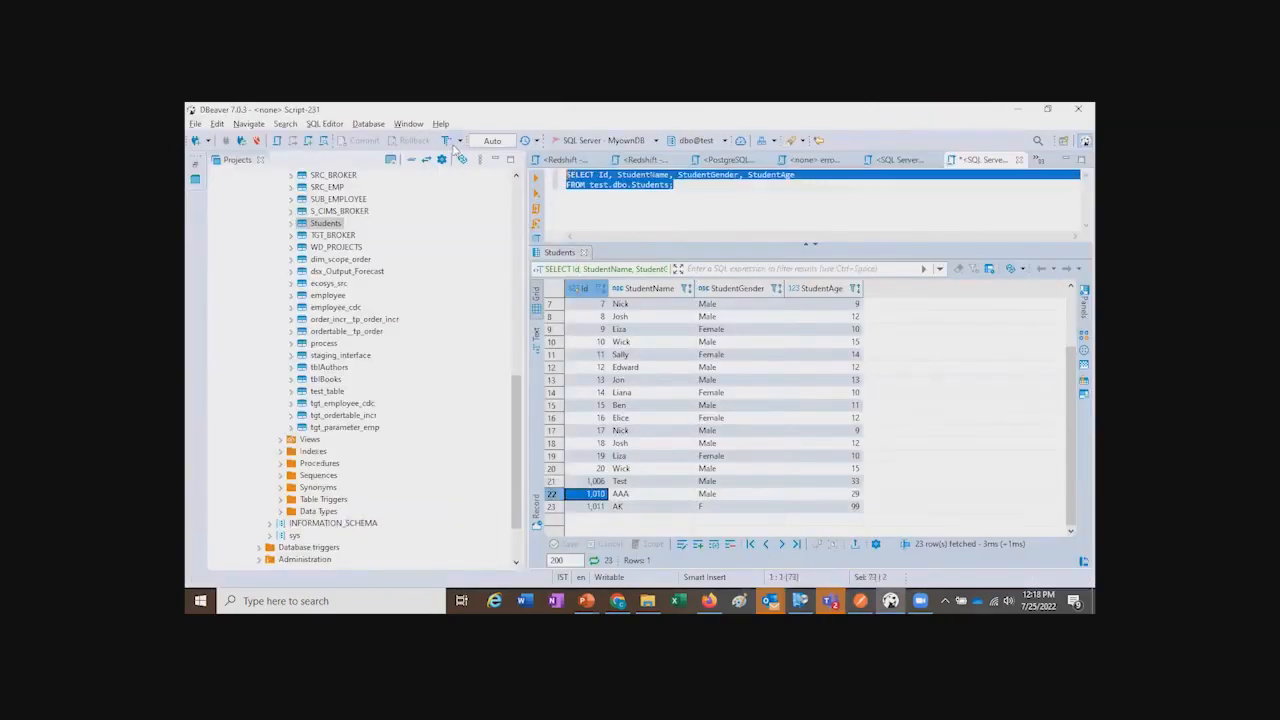
key(ctrl+Return)
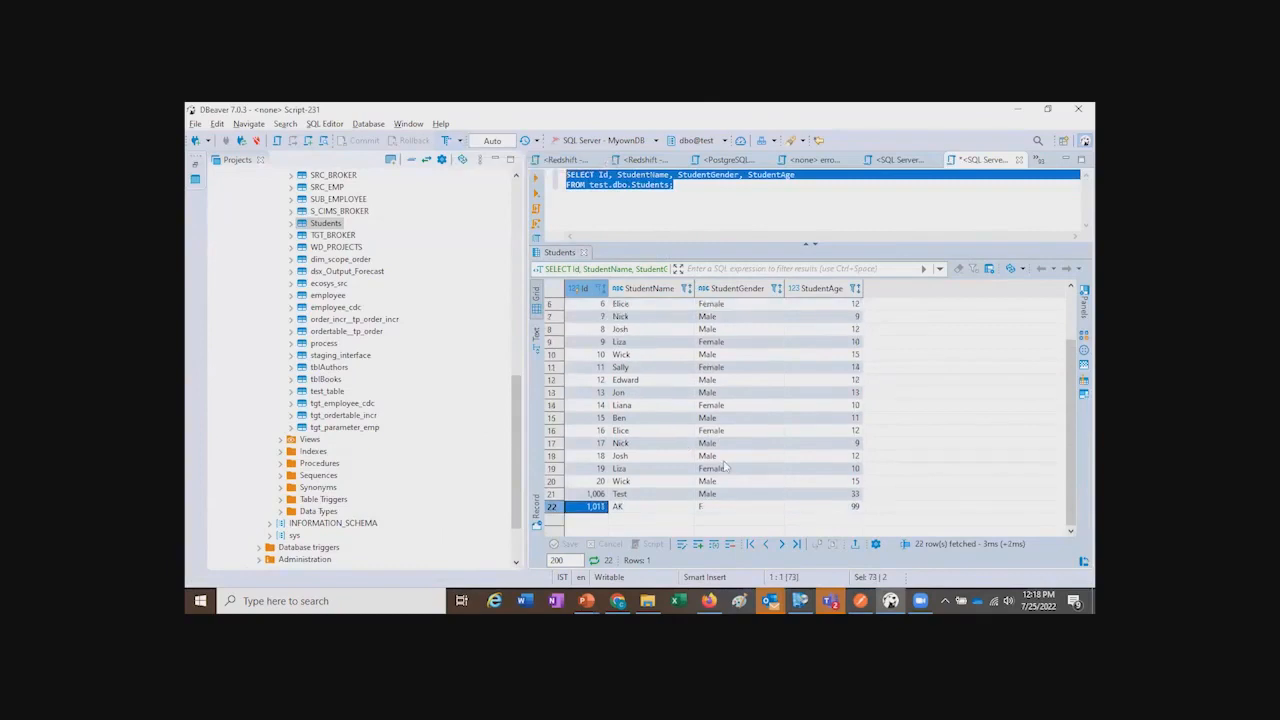
Step: Set the operation to Delete1 in Postman's delete request, and switch to the Processes list in Informatica's Application Integration Console
key(alt+Tab)
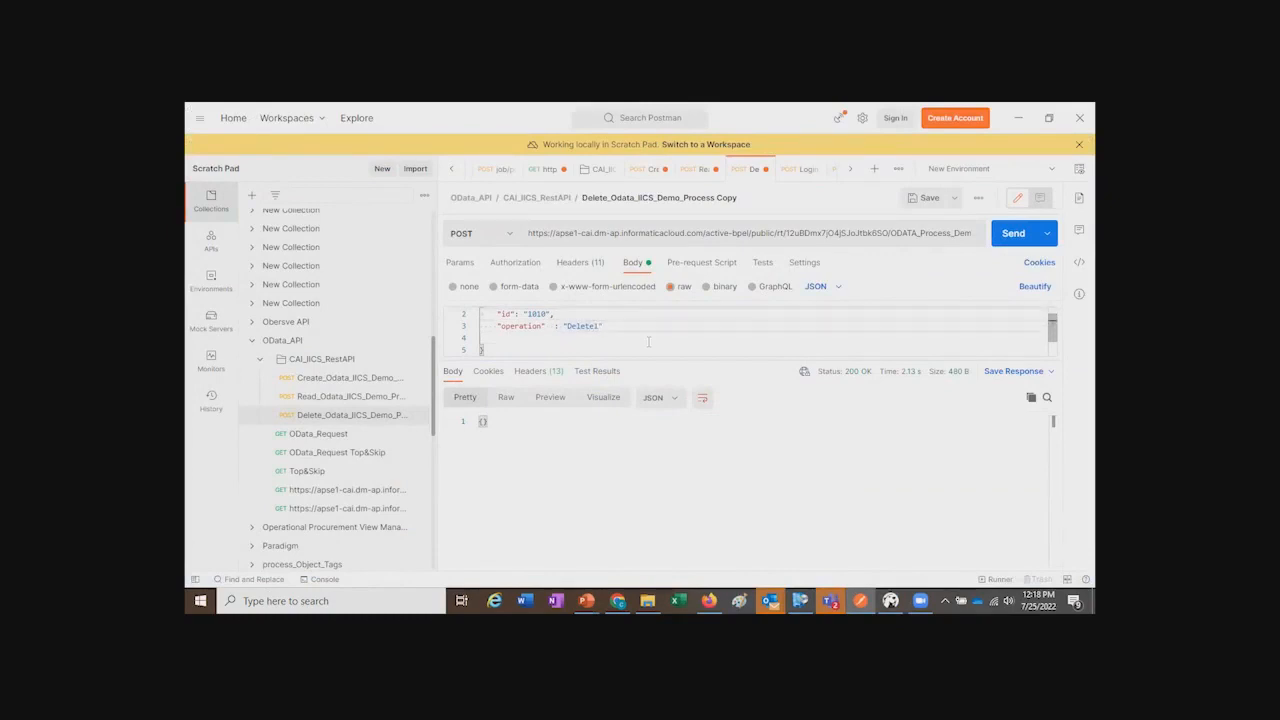
key(alt+Tab)
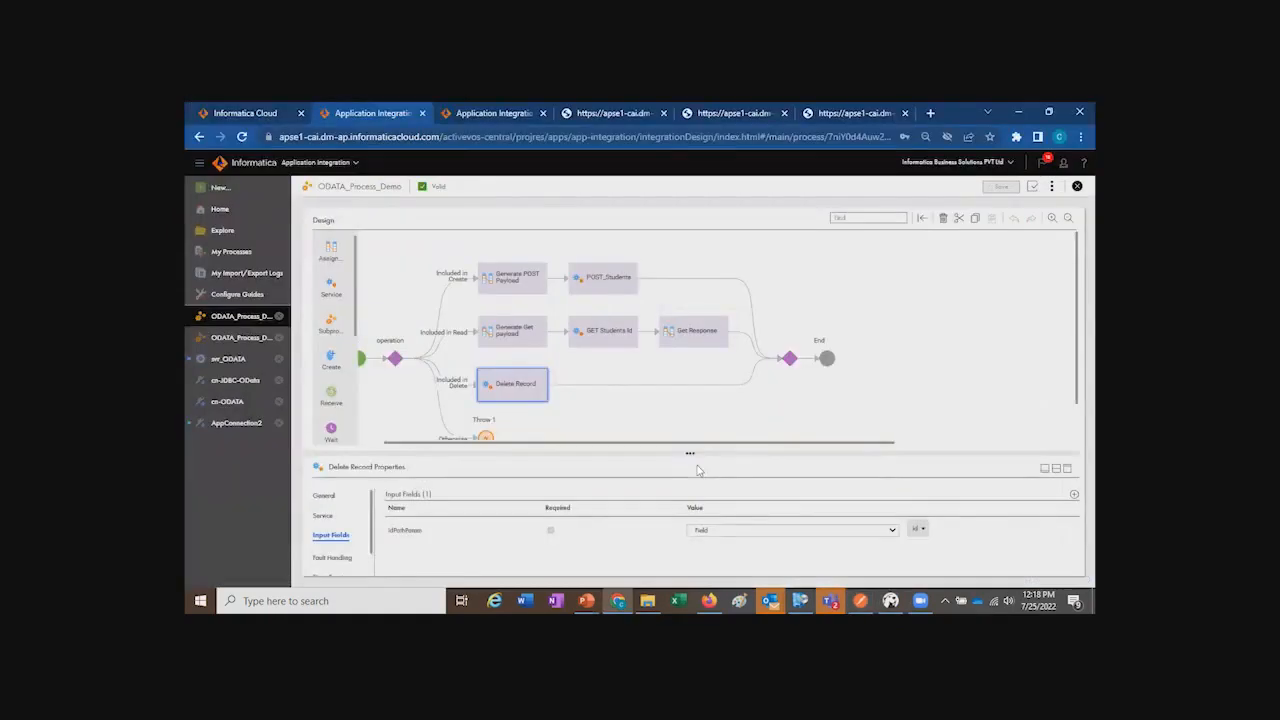
key(alt+Tab)
key(alt+Tab)
click(636, 115)
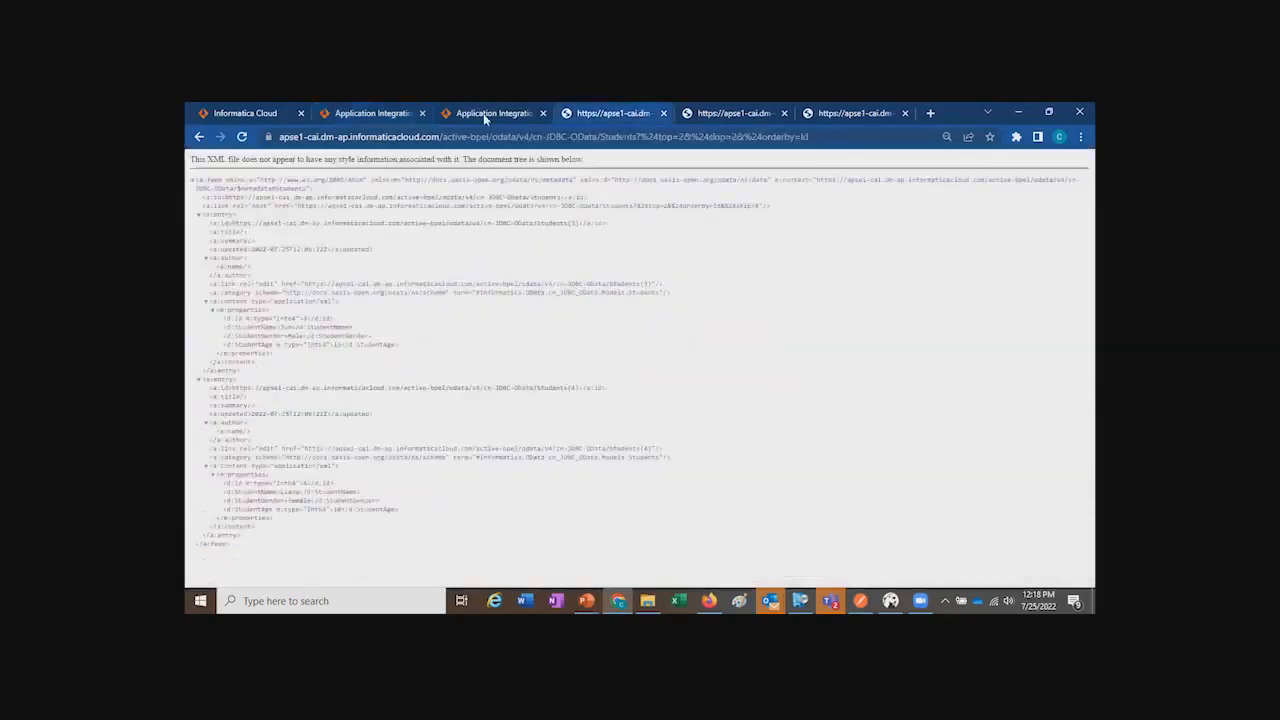
click(483, 114)
click(226, 189)
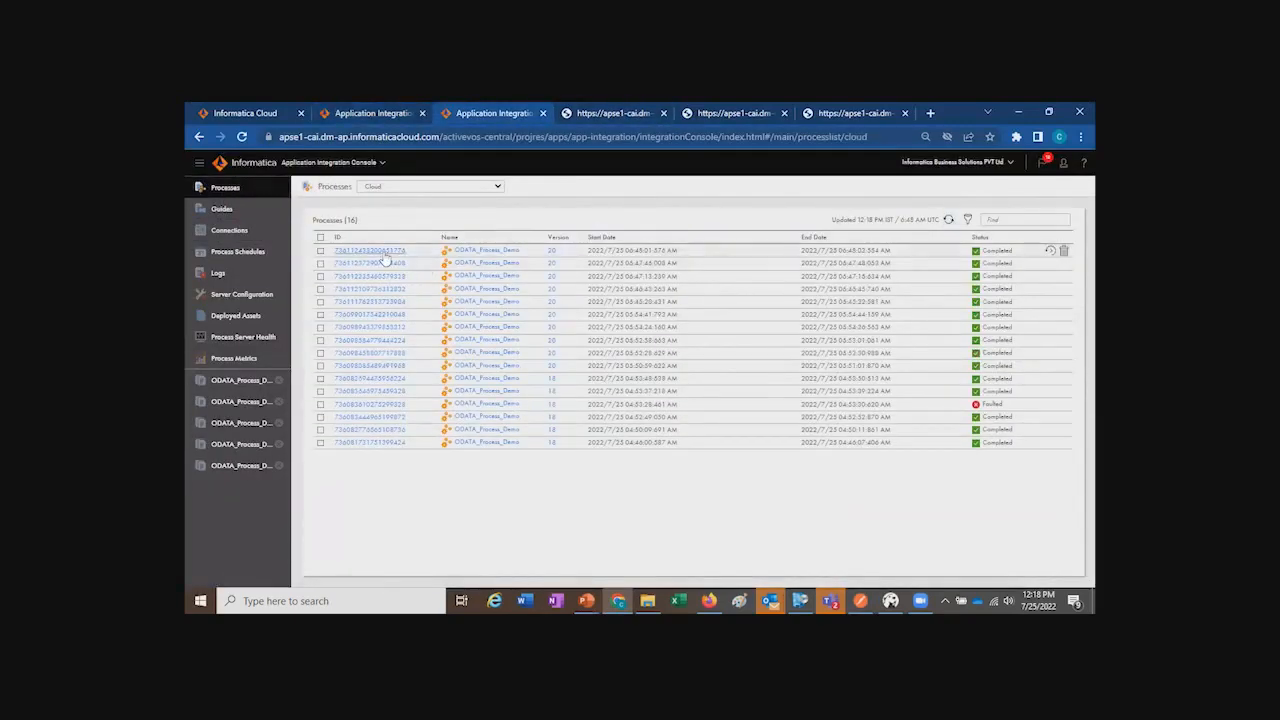
Step: Open the newest ODATA_Process_Demo run and inspect the Delete Record step's input fields and the process branches
click(382, 252)
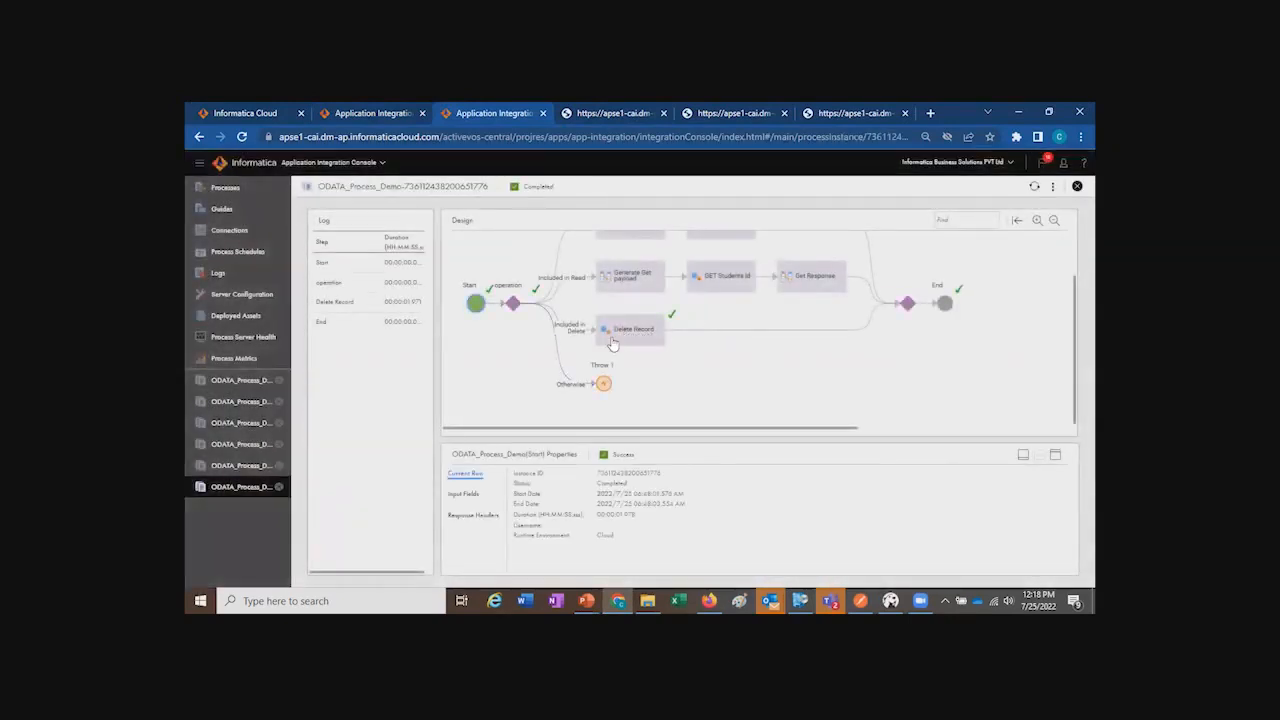
click(614, 340)
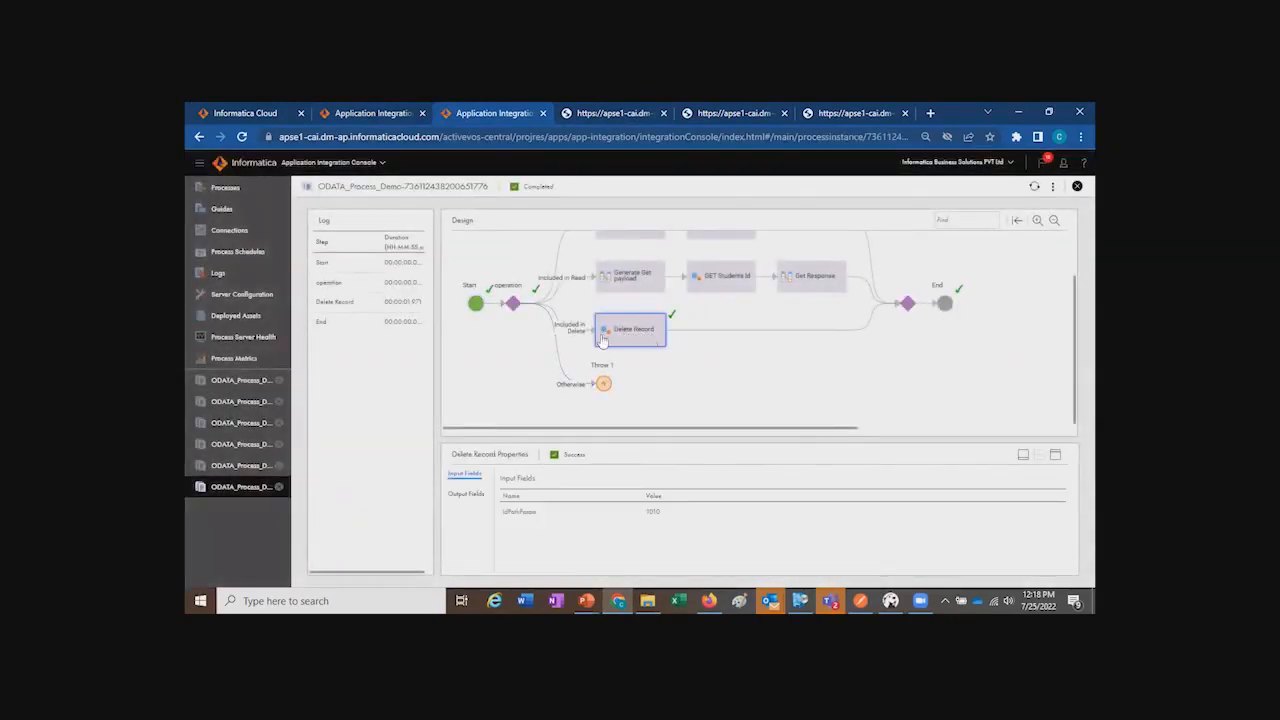
scroll(576, 315, up, 2)
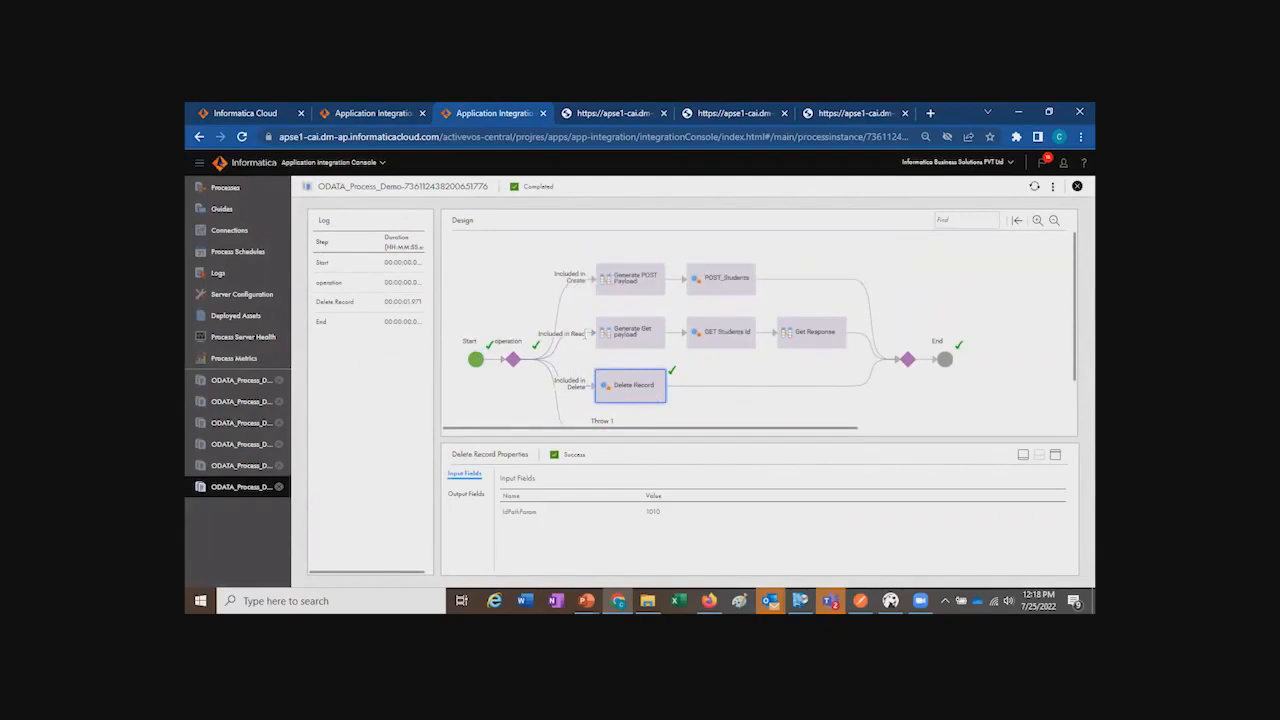
scroll(556, 395, down, 2)
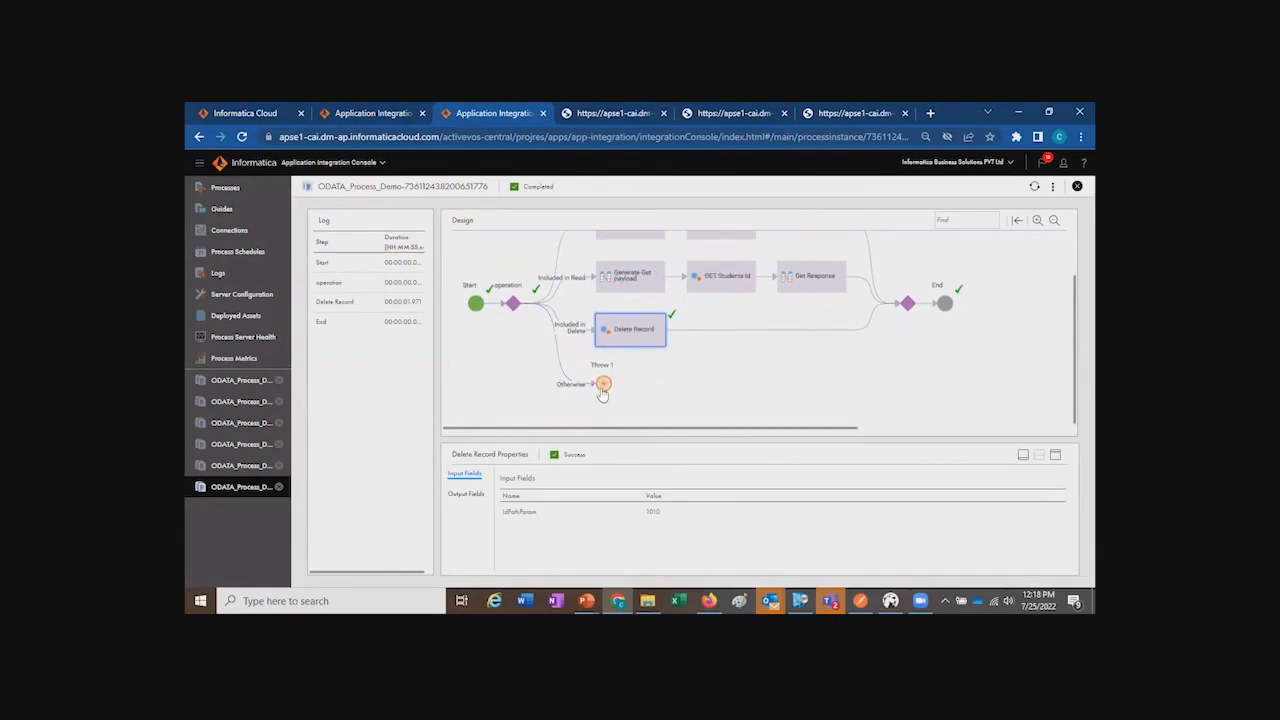
Step: Switch to Postman, send the delete request with the invalid operation Delete1, and review the error code, details and message in the response
click(860, 601)
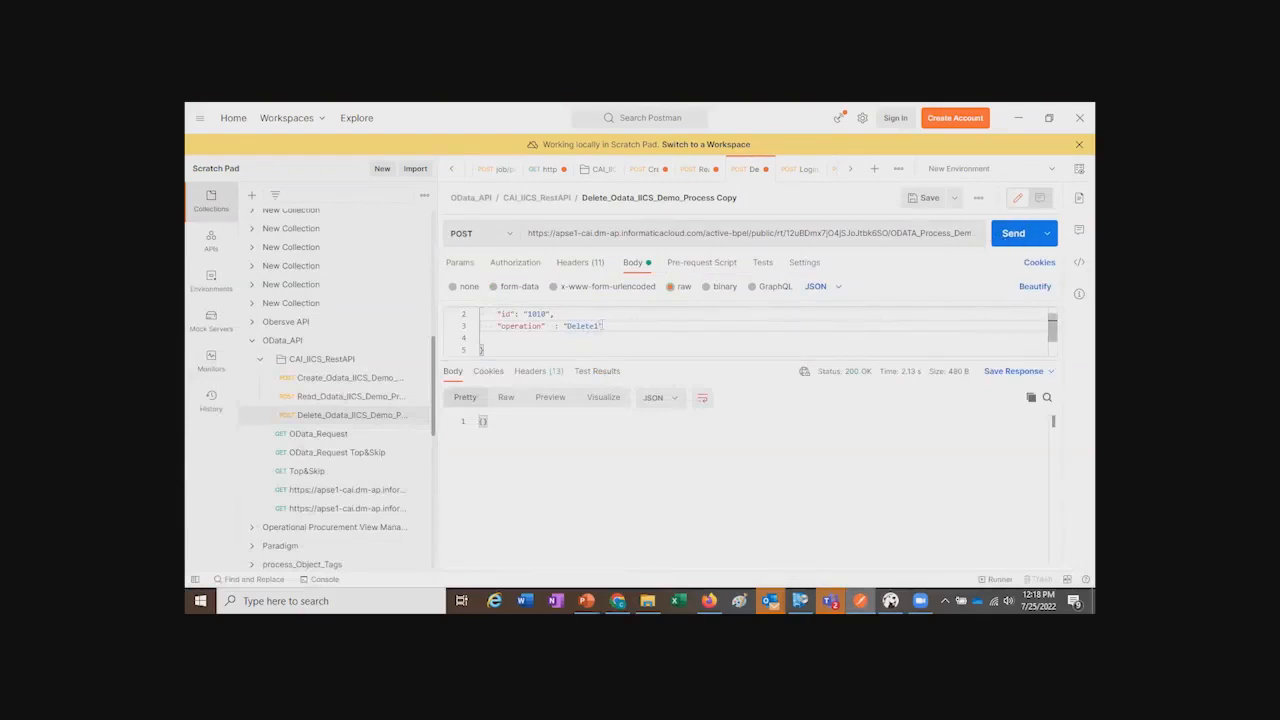
click(1010, 236)
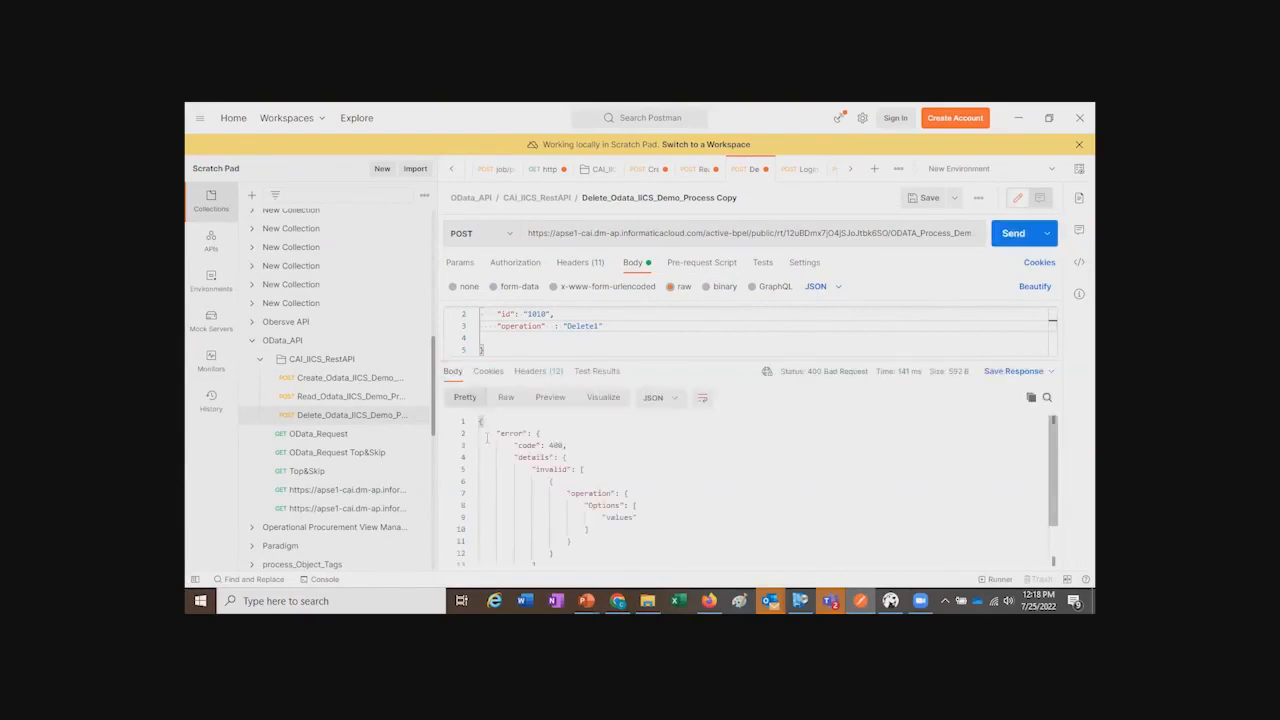
drag(481, 421, 640, 527)
click(587, 529)
scroll(630, 464, down, 2)
drag(517, 525, 681, 538)
click(686, 539)
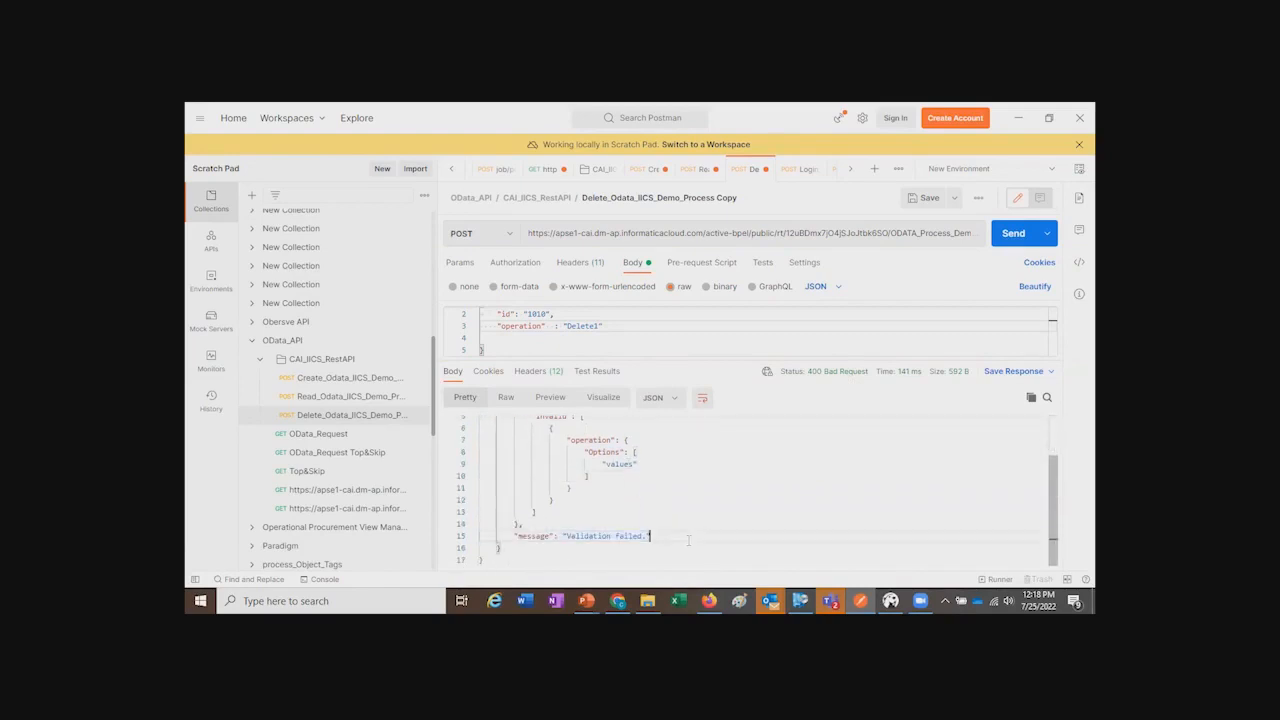
scroll(678, 504, up, 2)
Step: Check the Application Integration Console for a run of the invalid request by opening the newest ODATA_Process_Demo instance, and close it
key(alt+Tab)
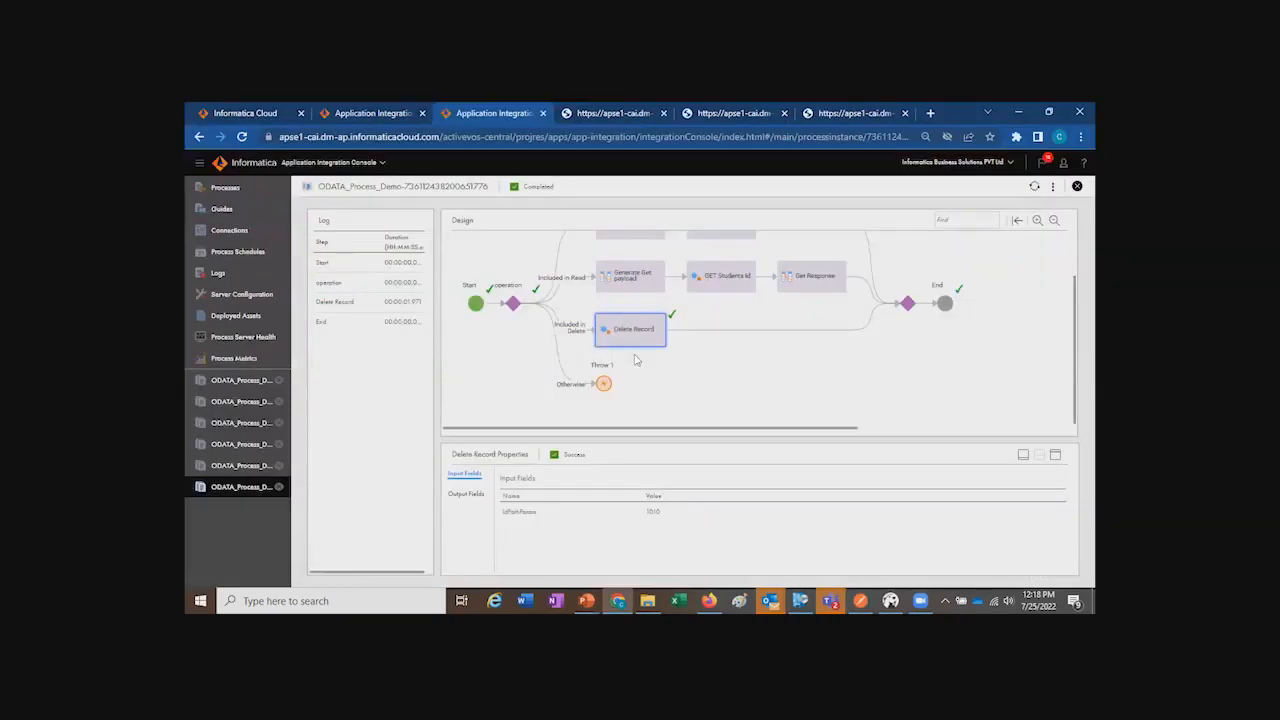
scroll(679, 350, up, 2)
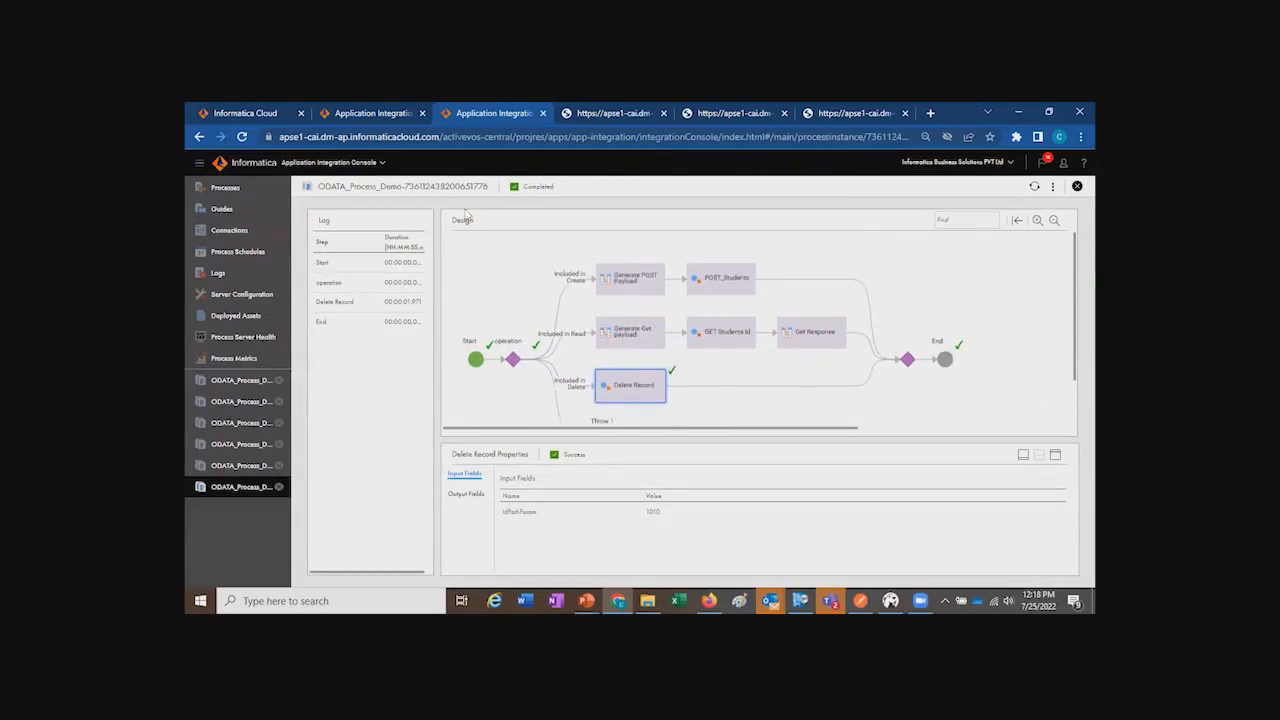
click(228, 191)
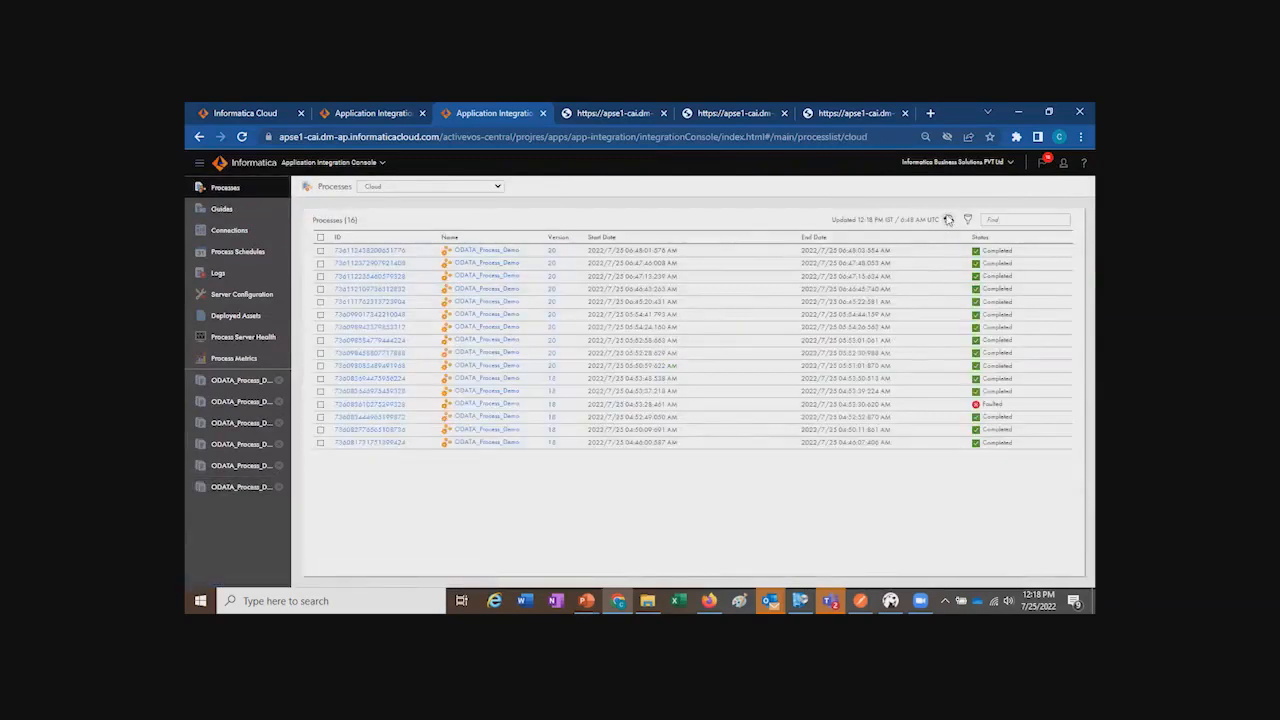
click(370, 250)
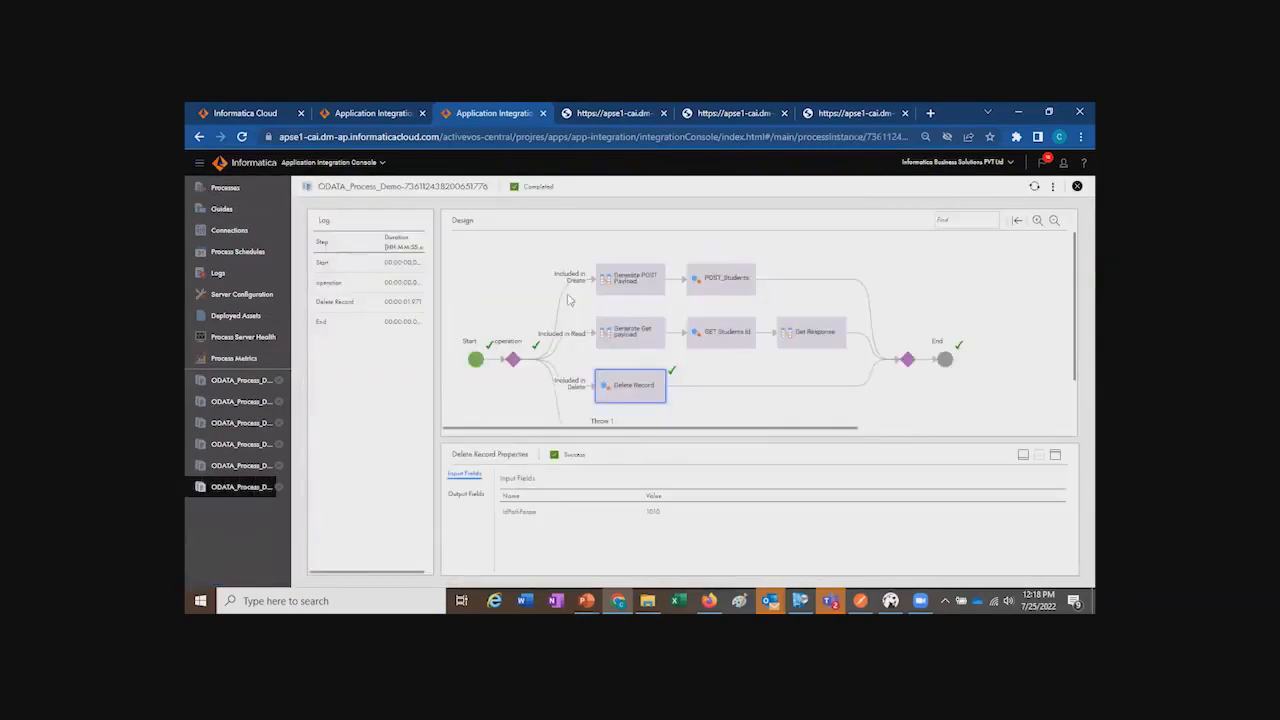
scroll(570, 300, down, 1)
scroll(574, 335, up, 1)
click(1077, 186)
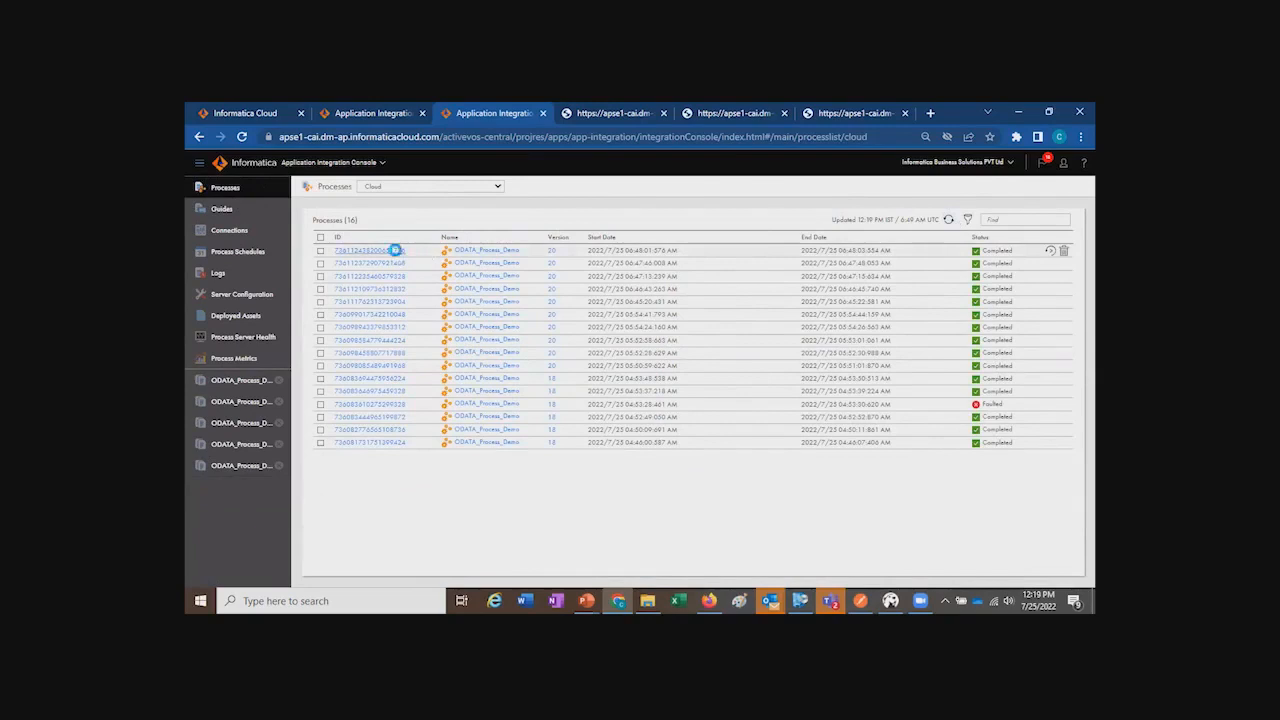
click(392, 251)
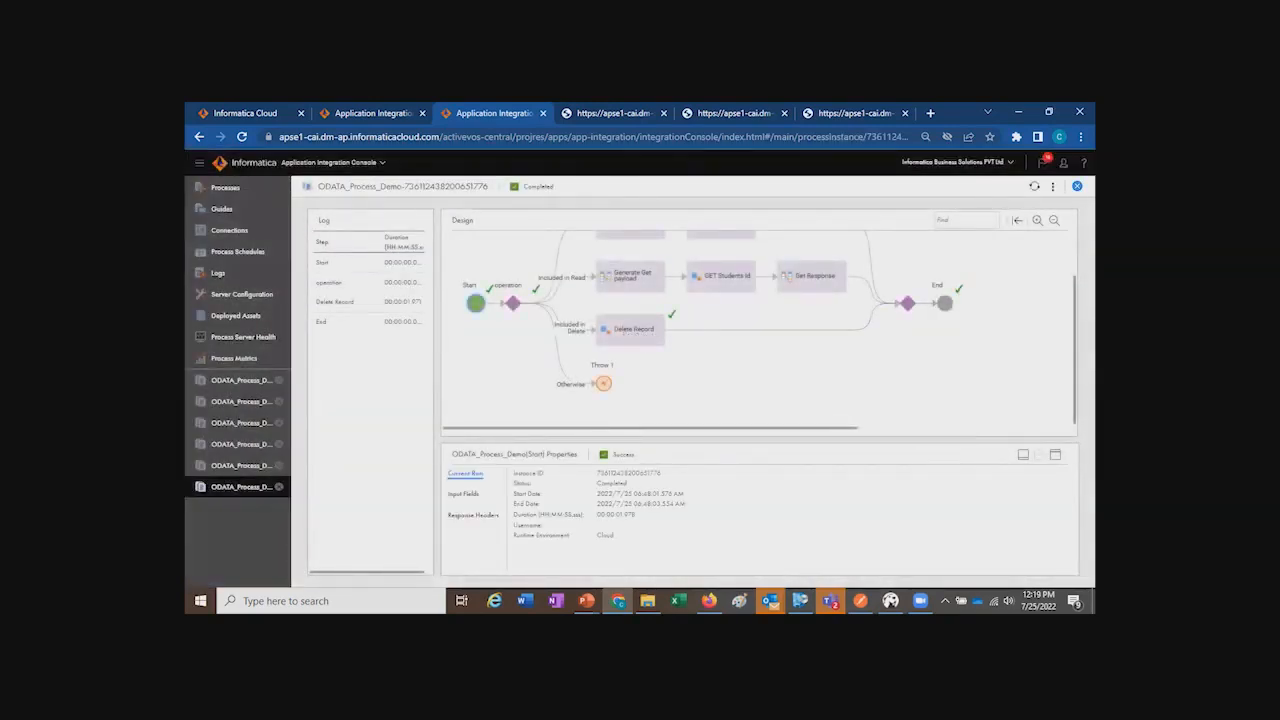
click(1077, 186)
Step: In Postman, change the delete request's operation to Dlete1, send it, and review the error response
key(alt+Tab)
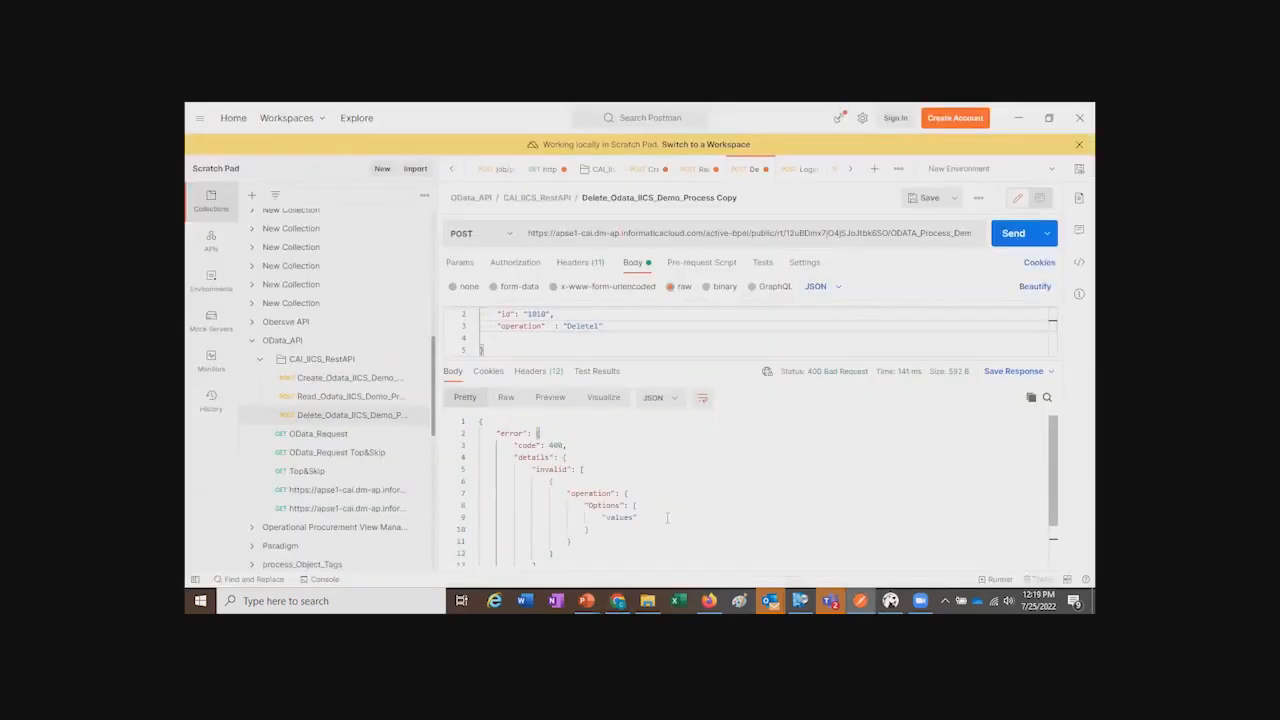
scroll(667, 517, down, 1)
double_click(585, 326)
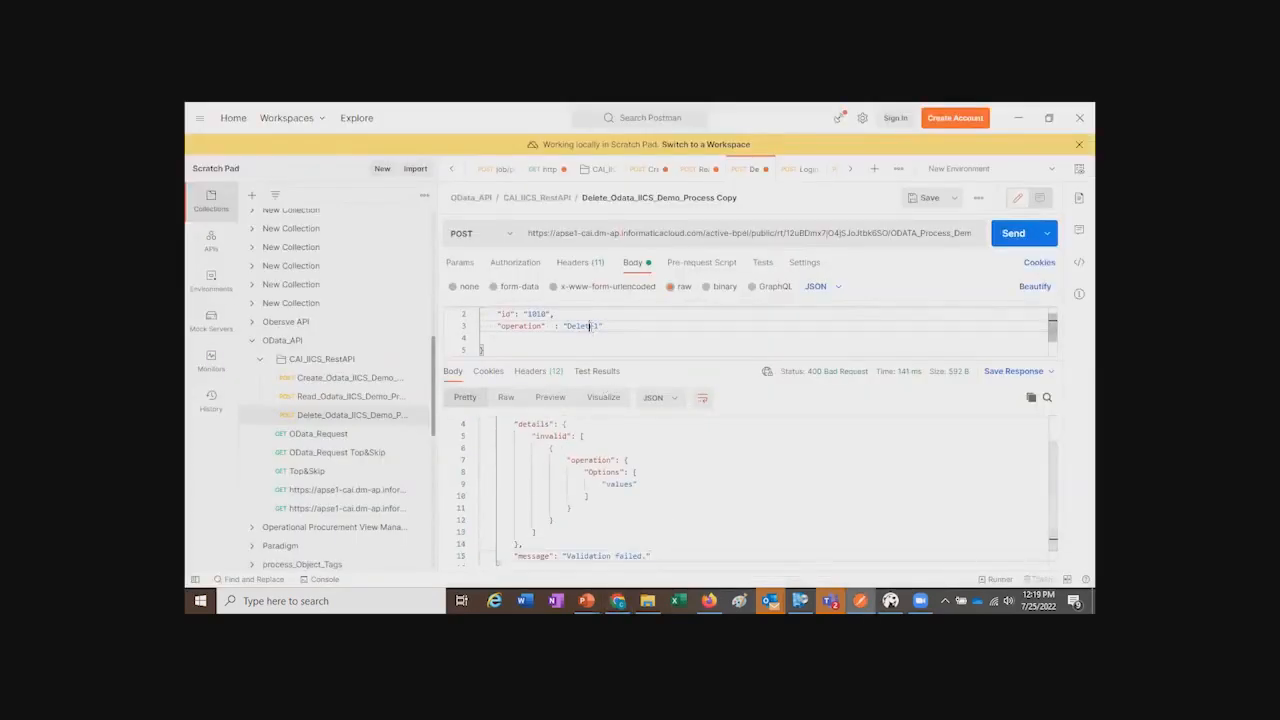
click(1012, 233)
scroll(701, 460, down, 1)
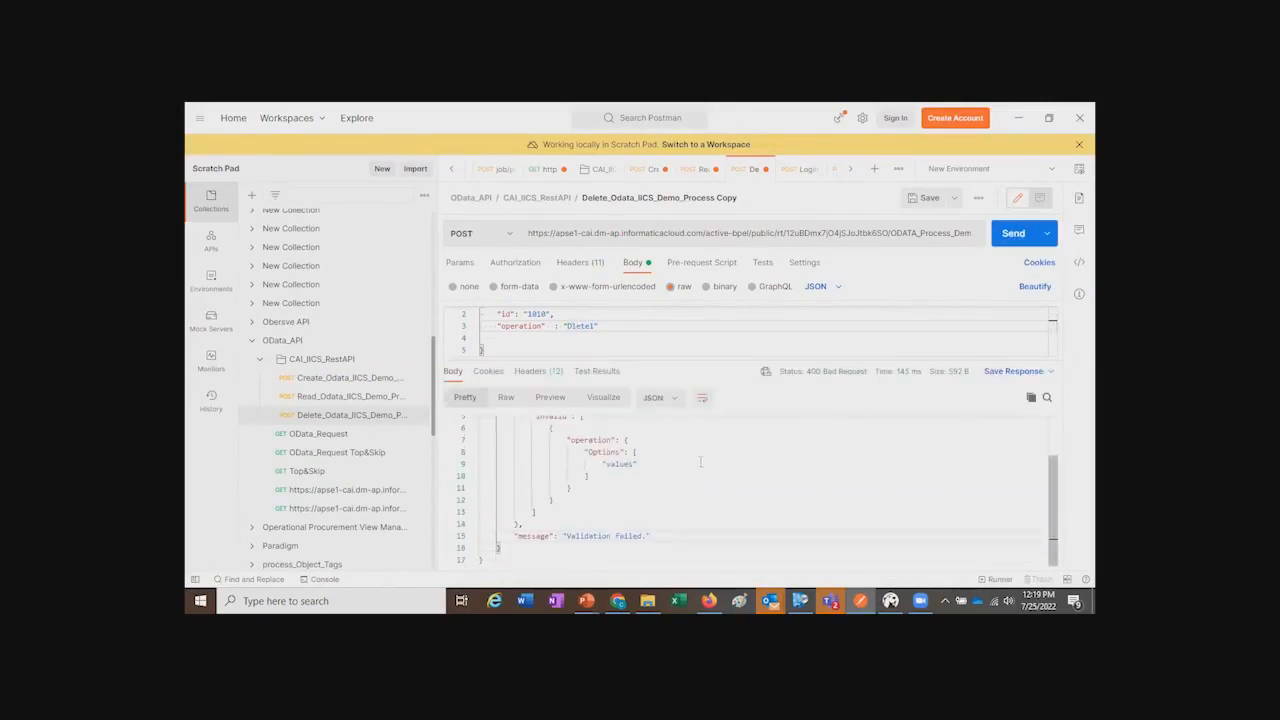
scroll(700, 461, up, 2)
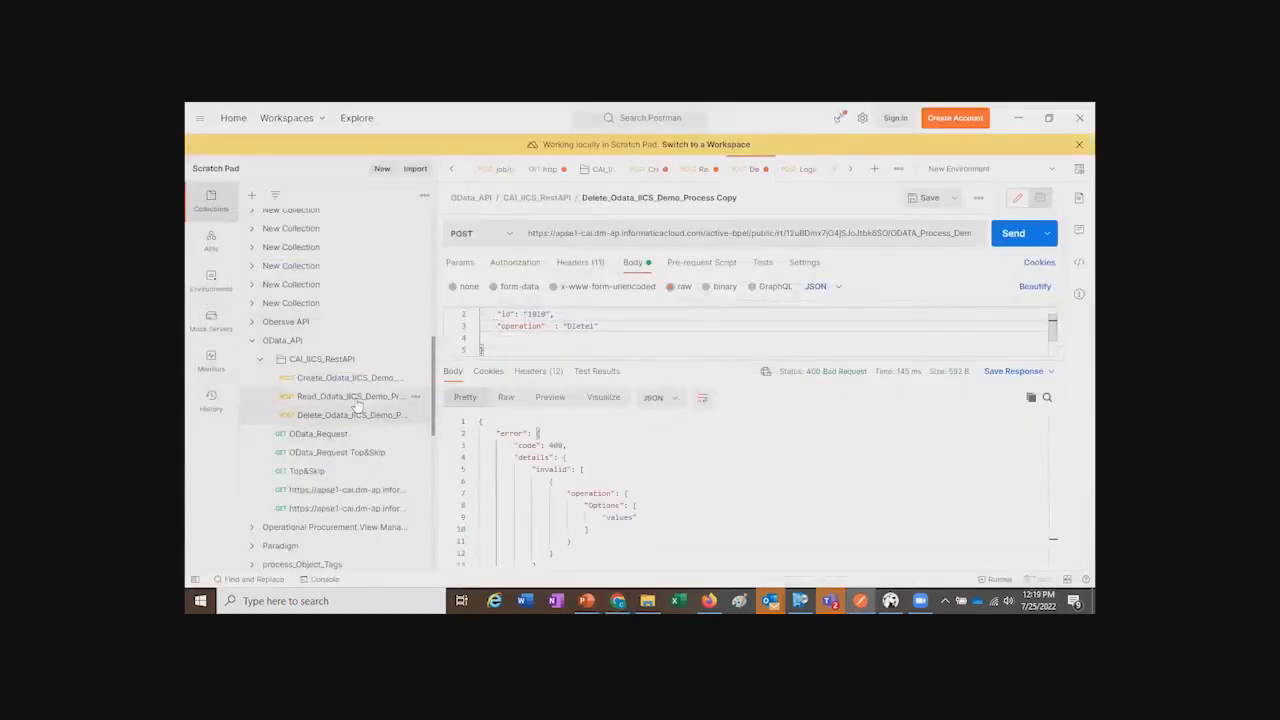
Step: Revisit the Read_Odata_IICS_Demo_Process request and return to Delete_Odata_IICS_Demo_Process Copy
click(355, 397)
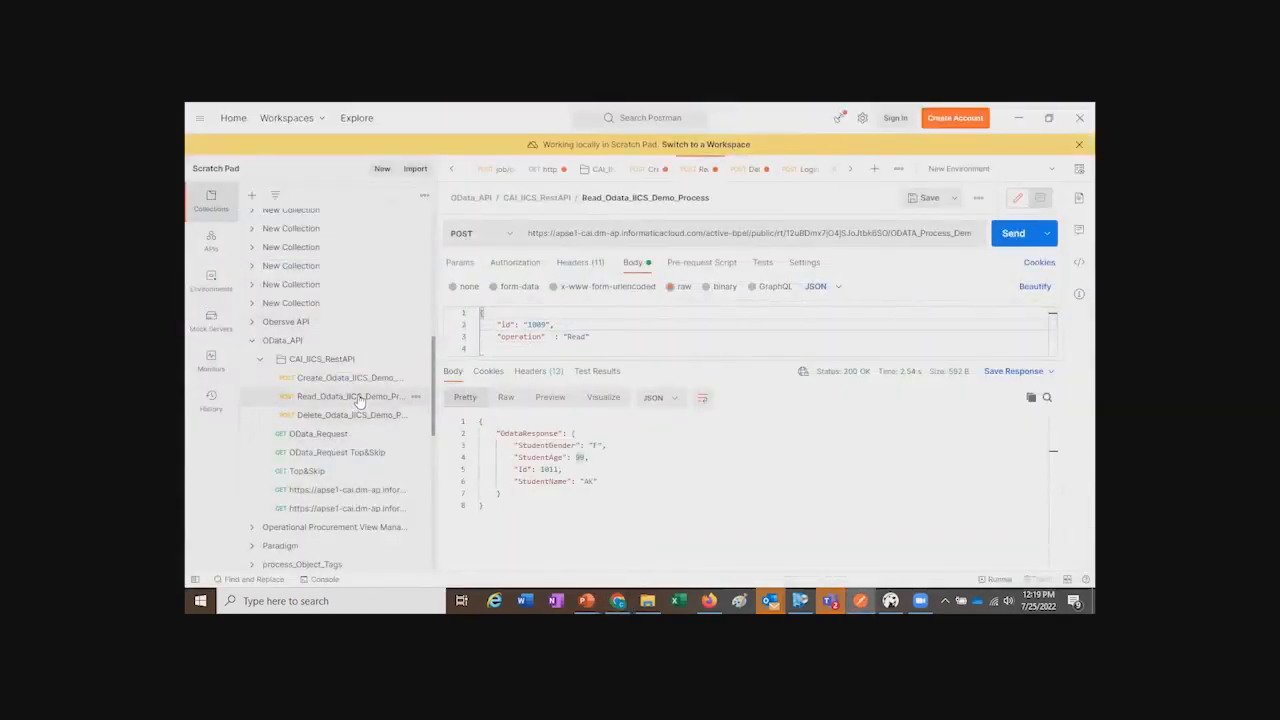
click(338, 377)
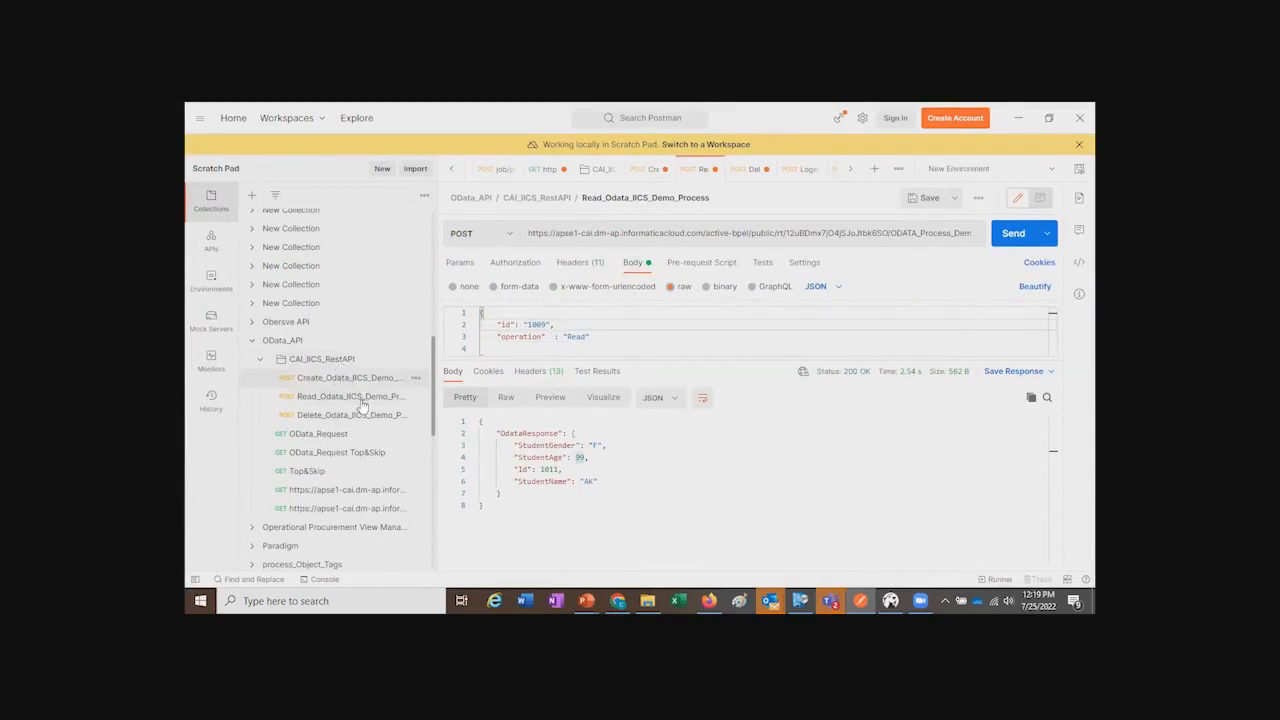
click(353, 419)
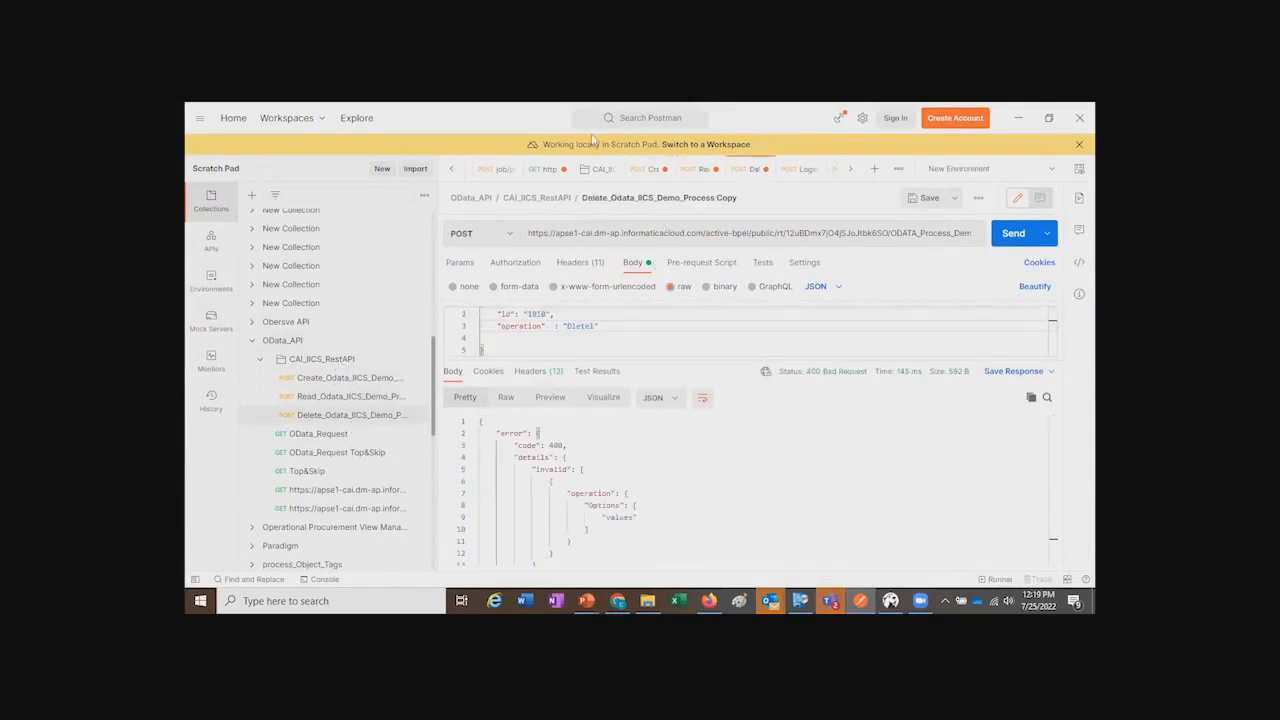
Step: In the browser, load the cn-JDBC-OData Students query with $top=1 and return to the console's Processes list
key(alt+Tab)
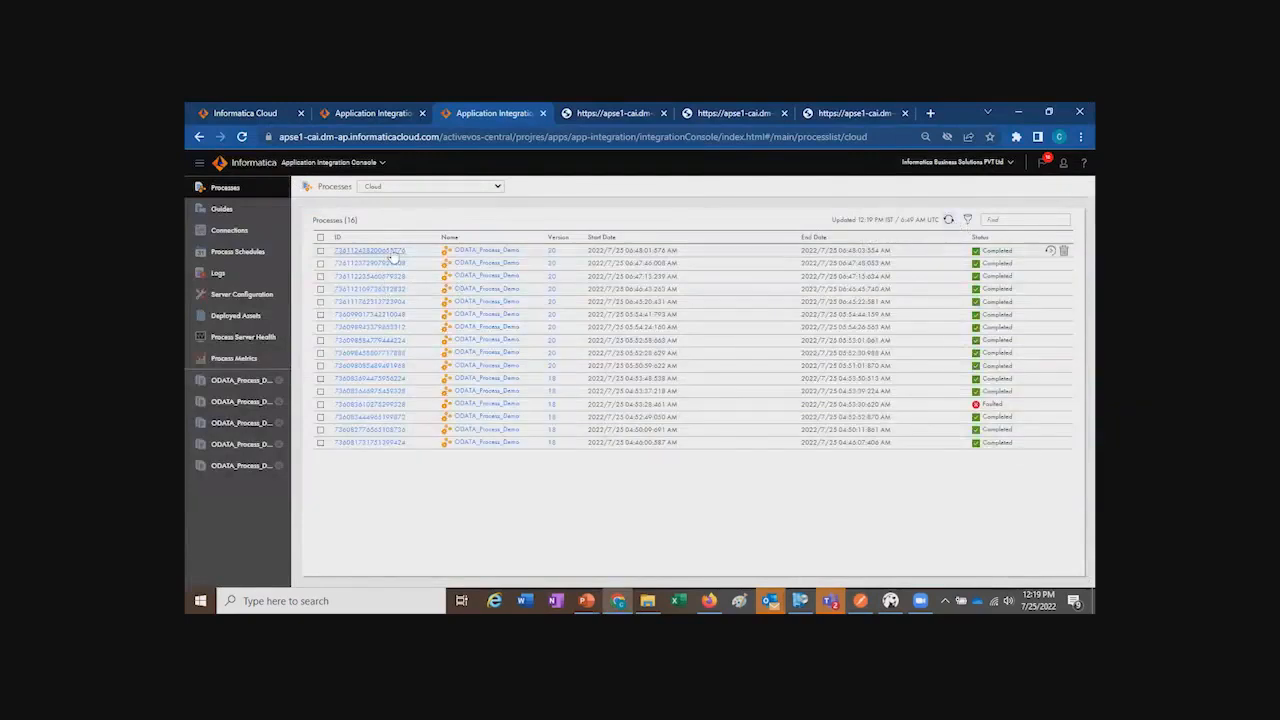
click(631, 113)
click(845, 113)
text(https://apse1-cai.dm-ap.informaticacloud.com/active-bpel/odata/v4/cn-JDBC-OData/Students?$top=1)
key(Return)
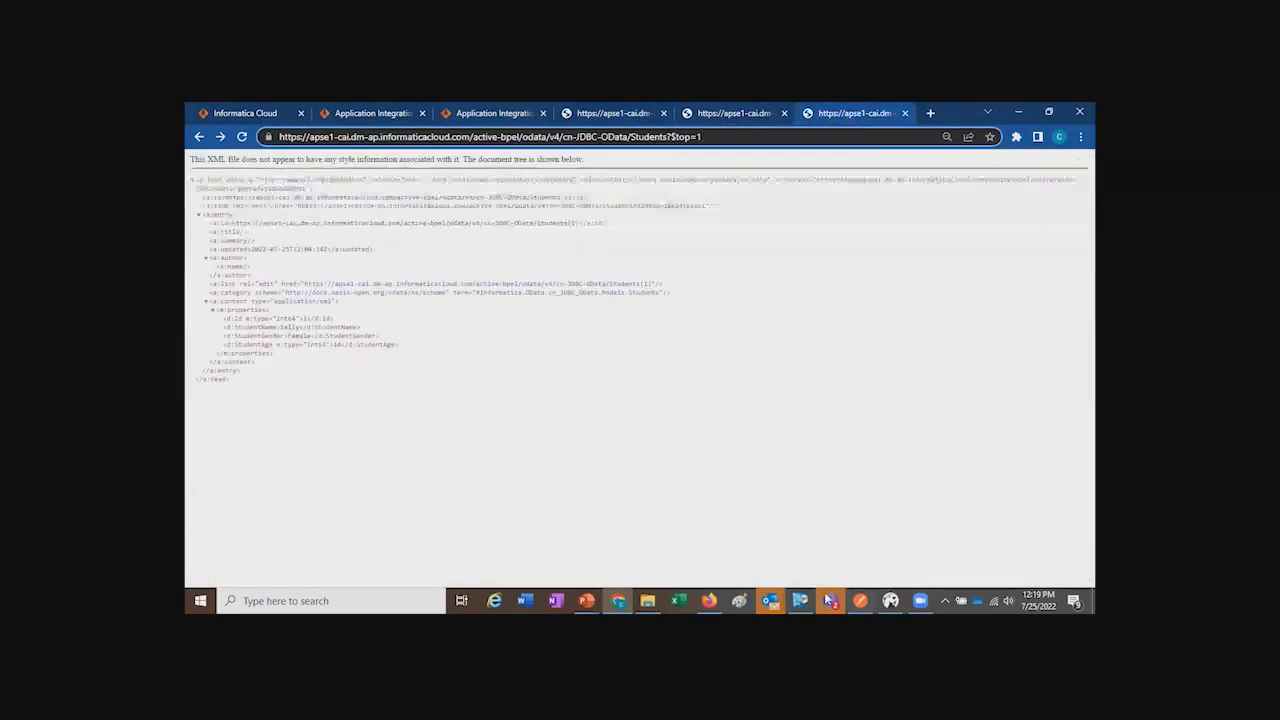
click(451, 113)
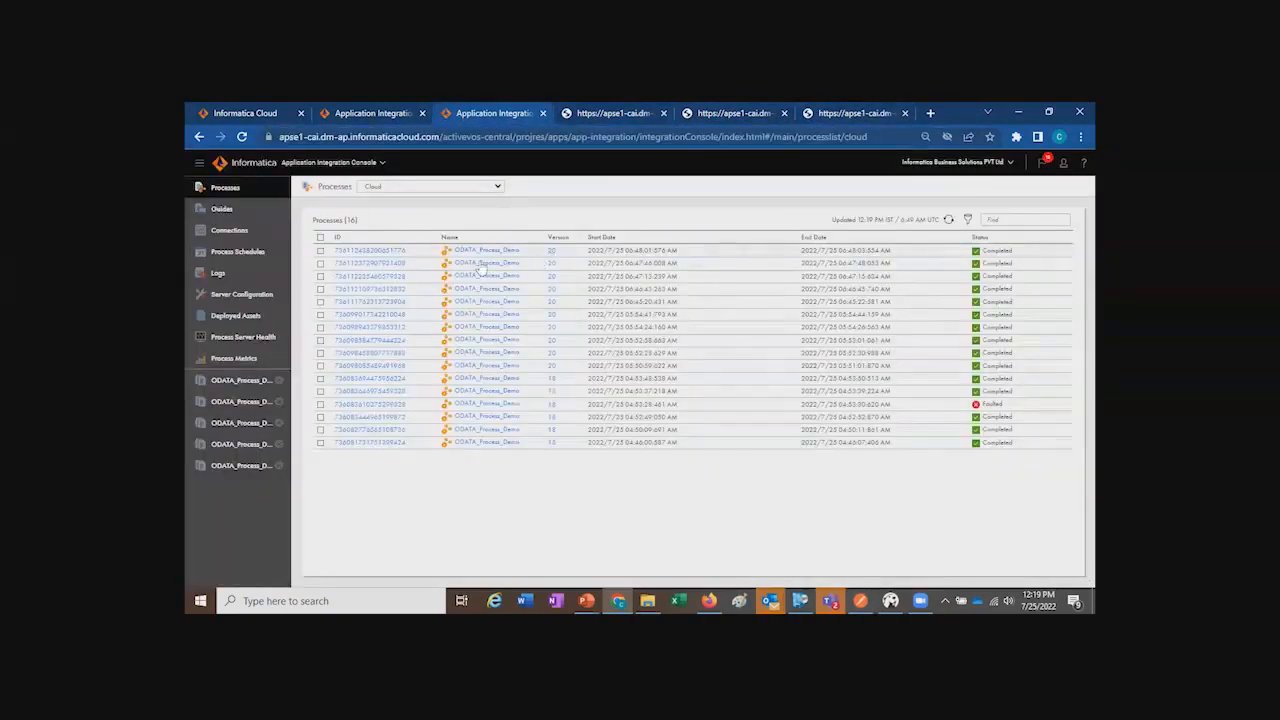
Step: Return to the ODATA_Process_Demo design and review the properties of Generate Get payload, GET Students Id, Get Response and Delete Record
click(373, 113)
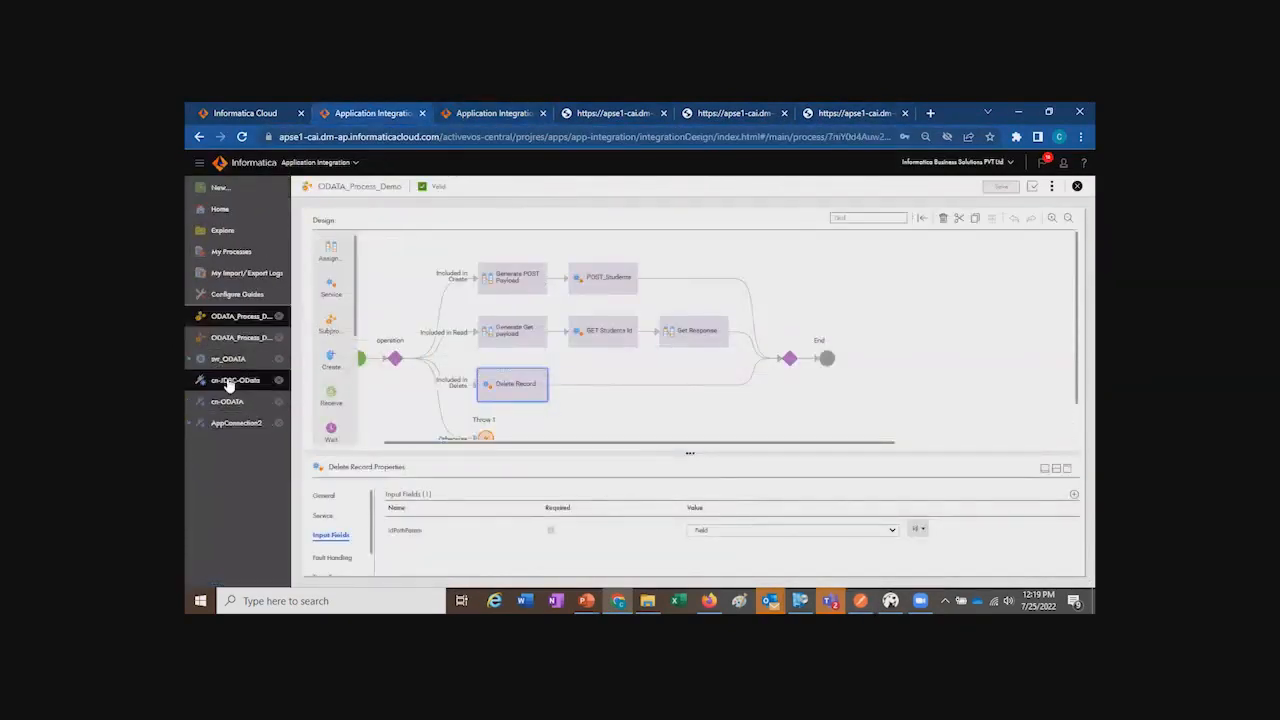
click(530, 343)
click(605, 336)
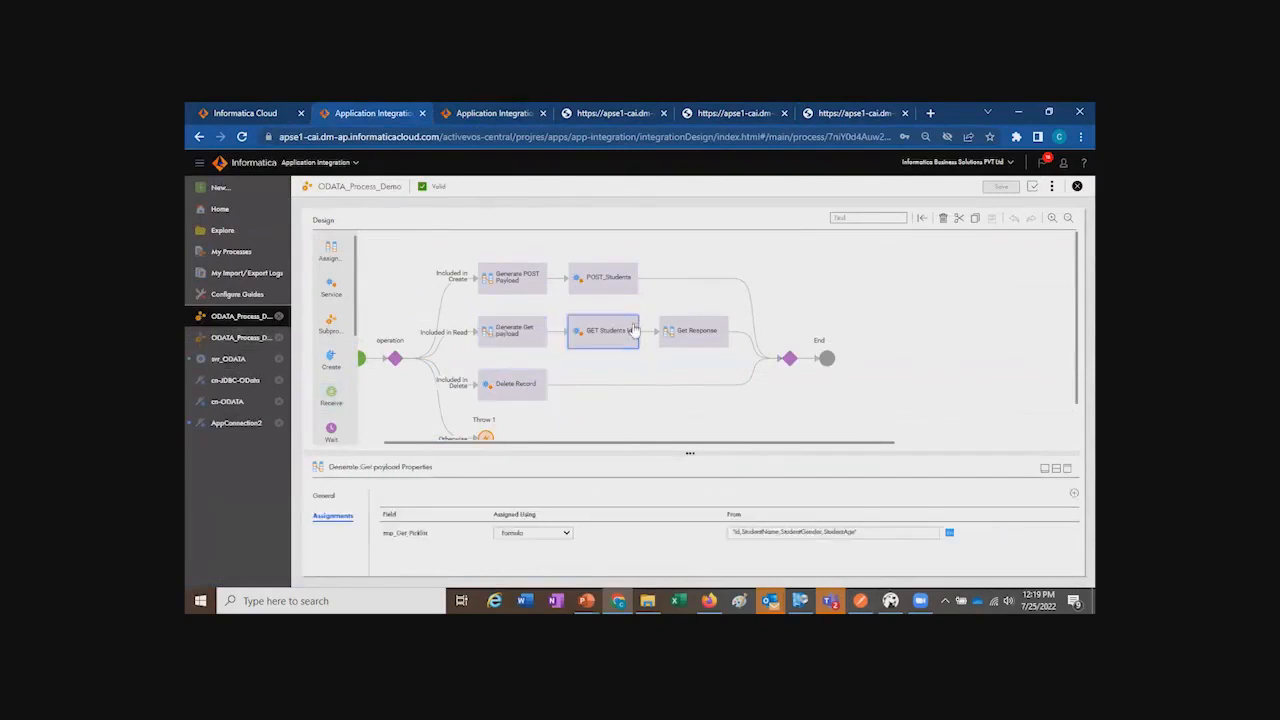
click(698, 338)
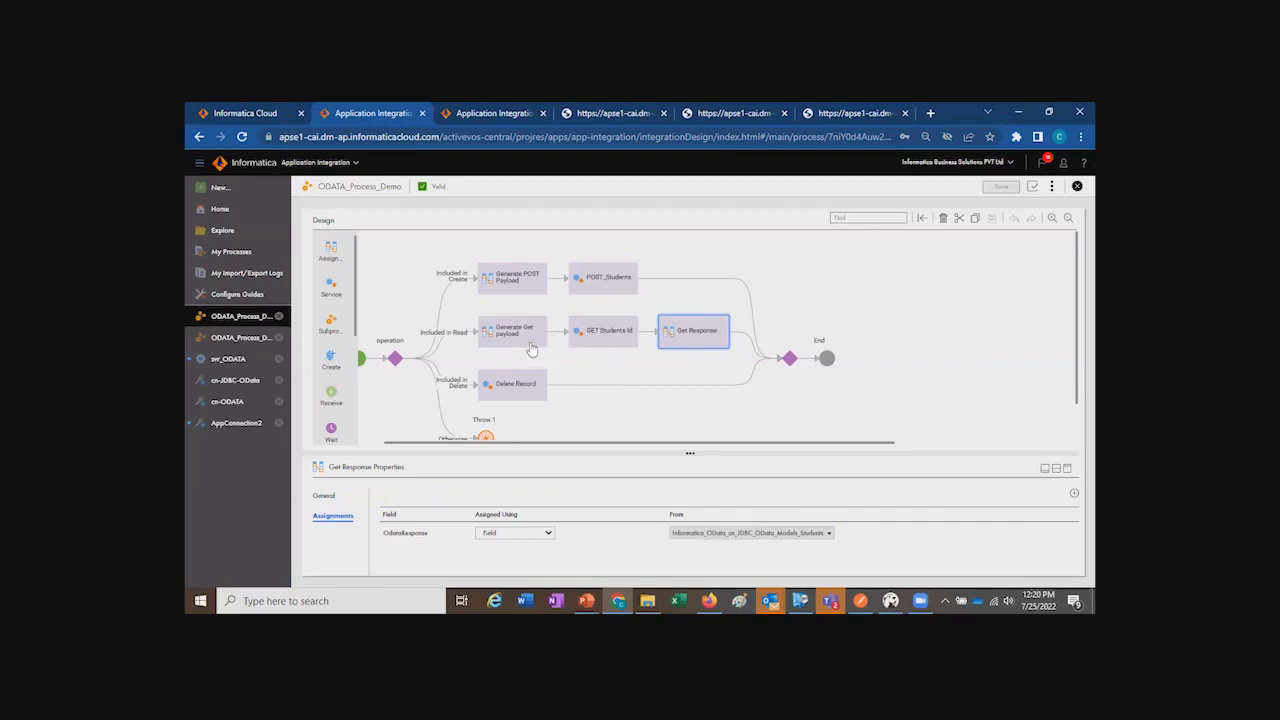
click(579, 341)
click(519, 396)
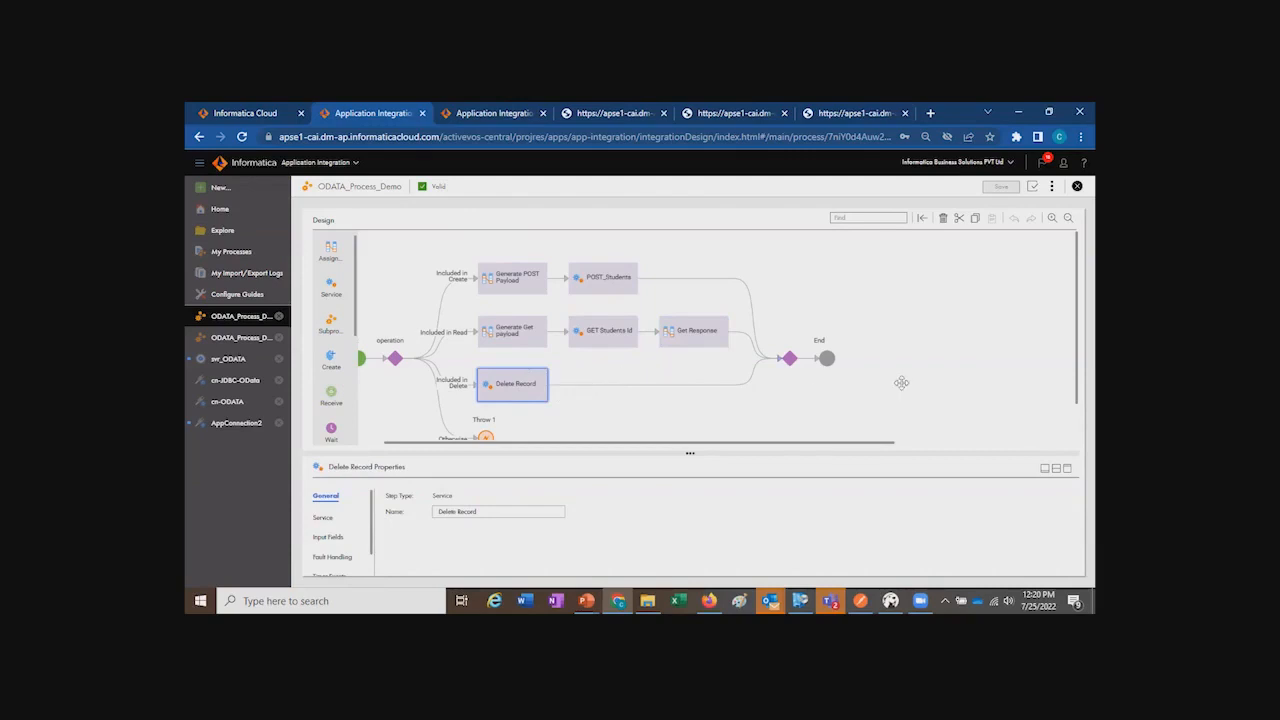
drag(751, 446, 657, 446)
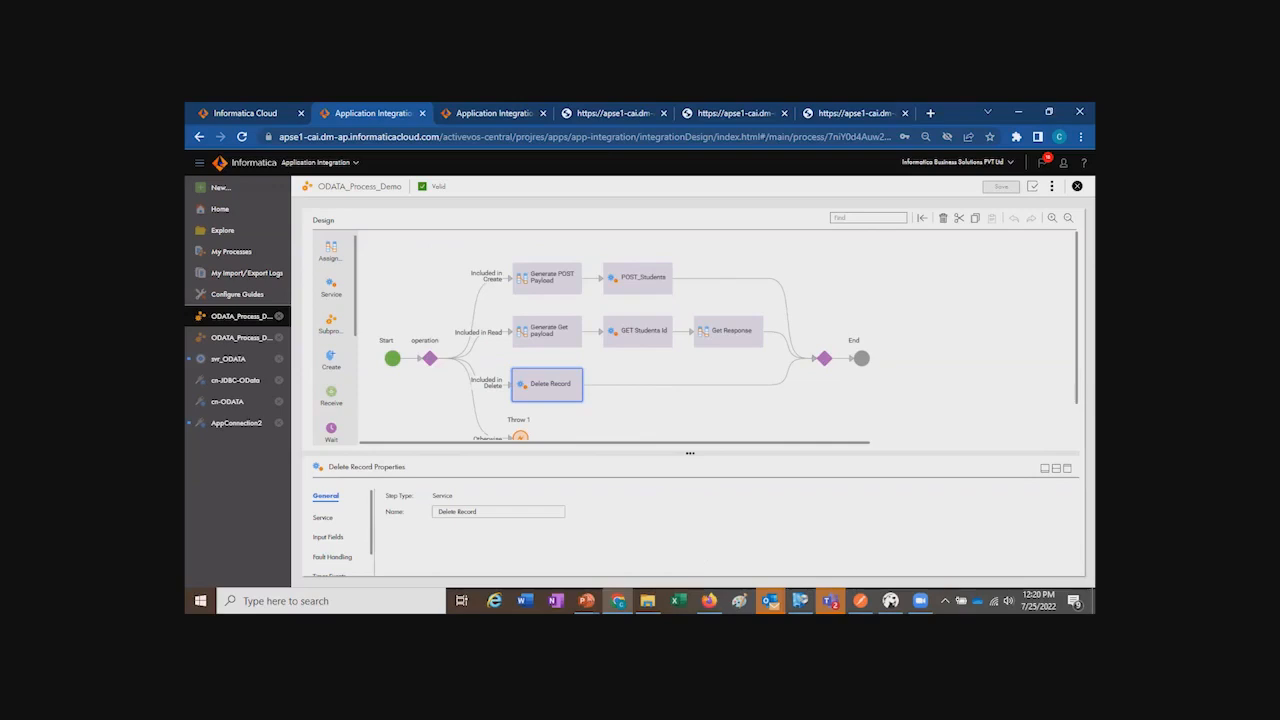
Step: Switch to the PowerPoint presentation and advance to the closing Thank You and Q&A slide
click(587, 601)
key(Right)
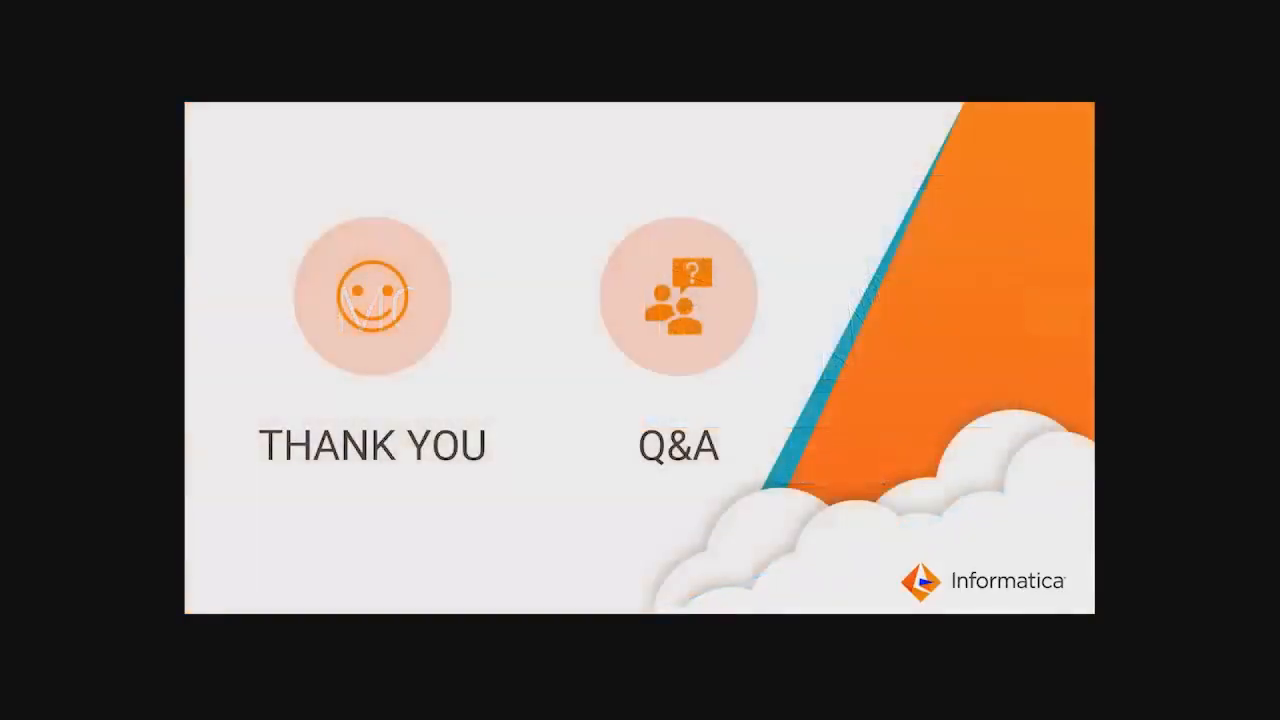